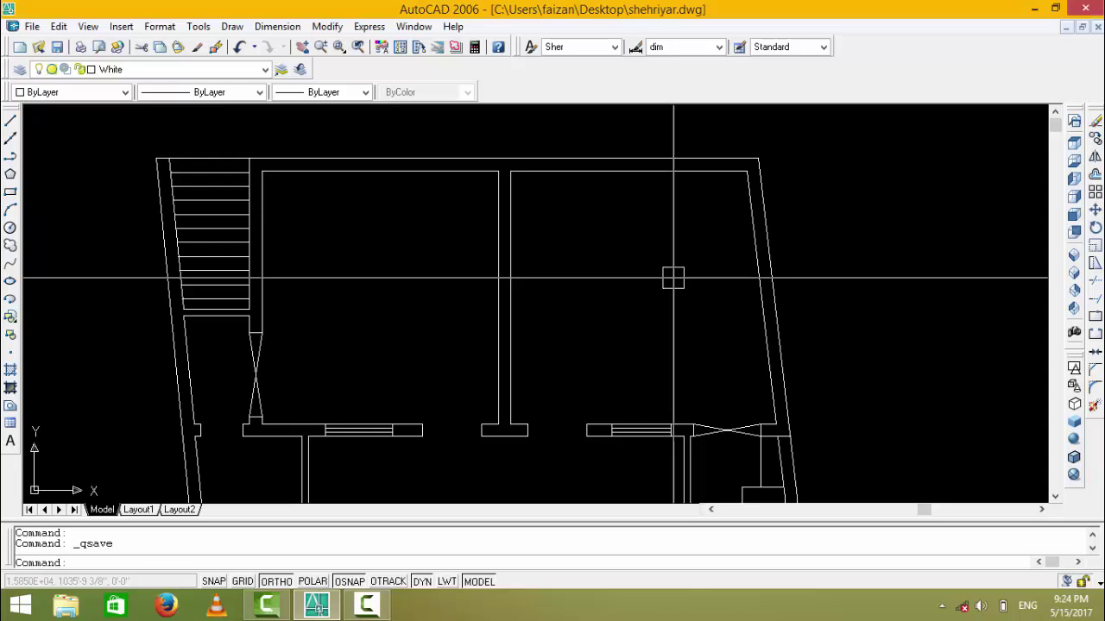
- Dismiss the stray selection window and pan the floor plan into a working view
left_click(617, 280)
left_click(594, 286)
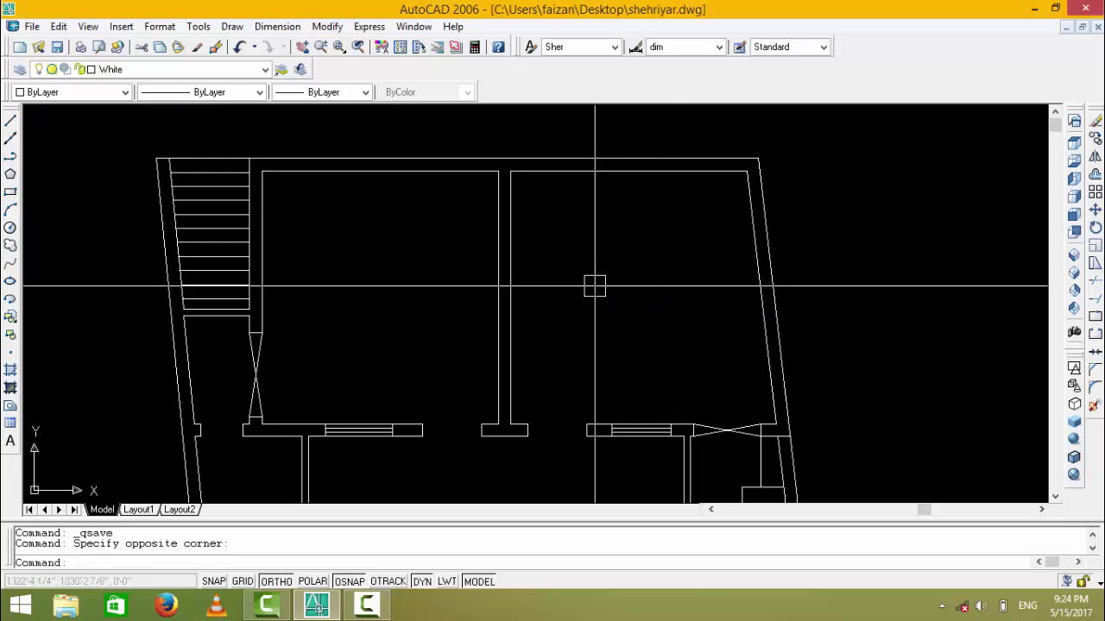
scroll(539, 252, "down", 3)
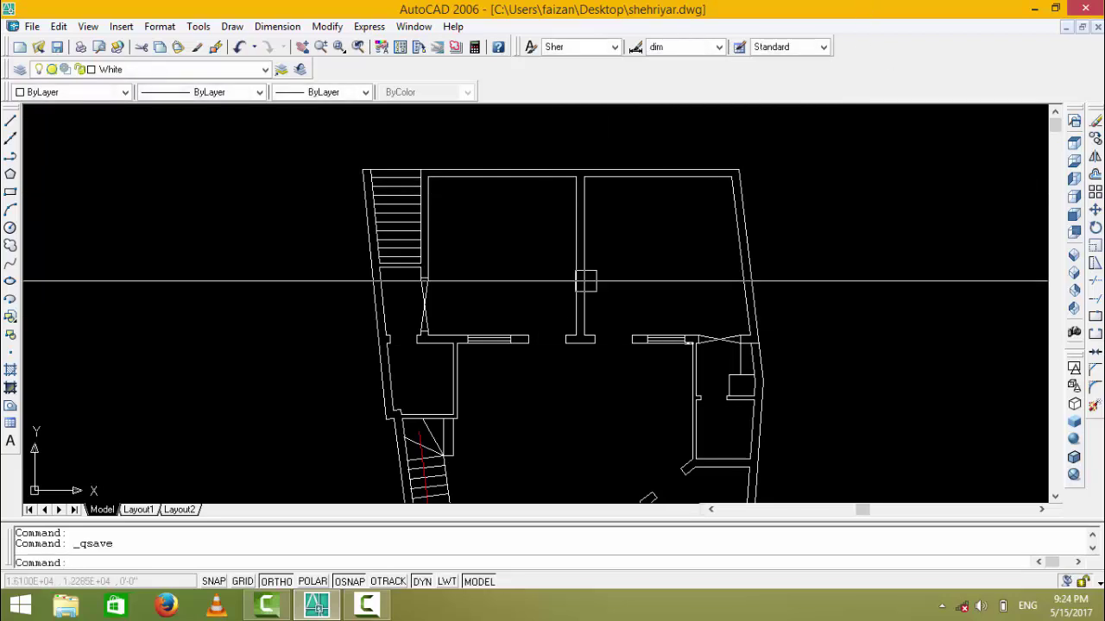
scroll(678, 157, "up", 2)
scroll(654, 208, "down", 2)
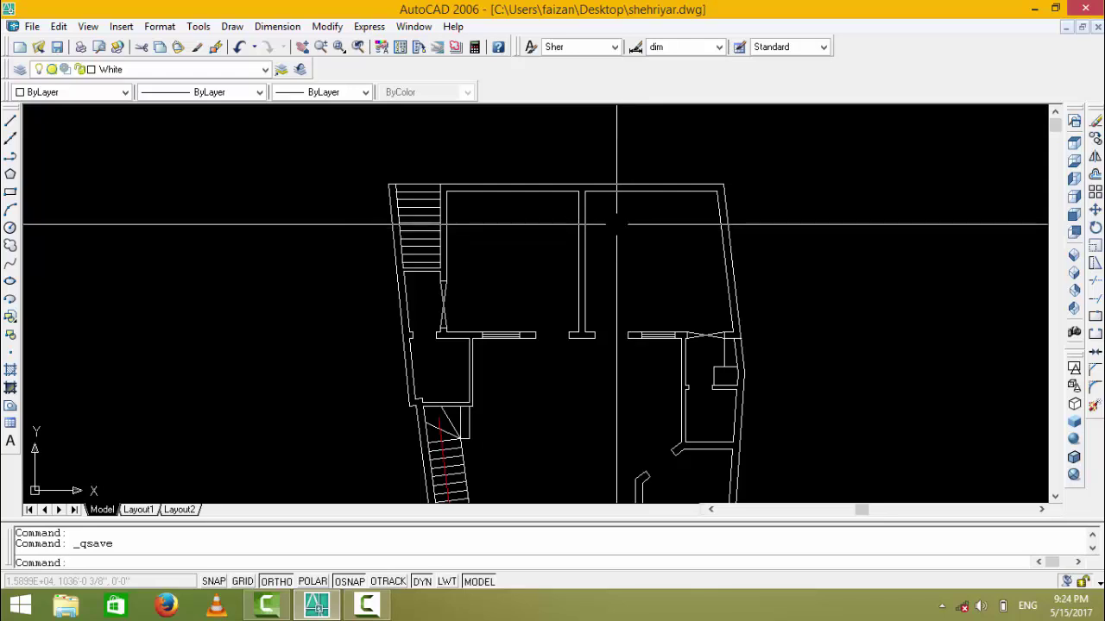
middle_click_drag(572, 222, 528, 277)
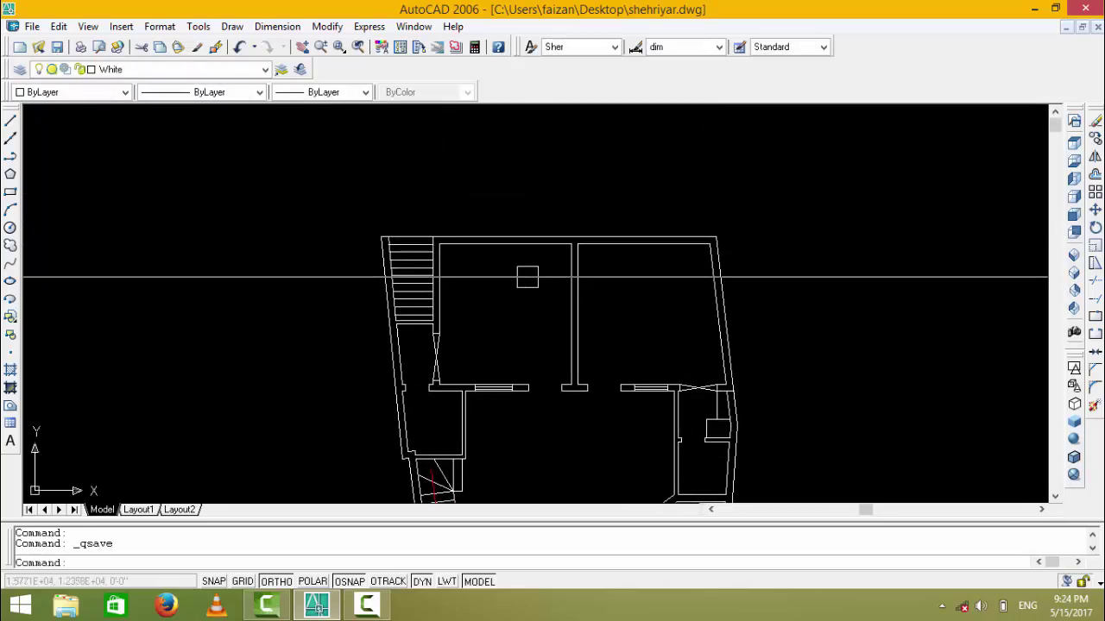
scroll(528, 278, "up", 2)
middle_click_drag(490, 204, 490, 248)
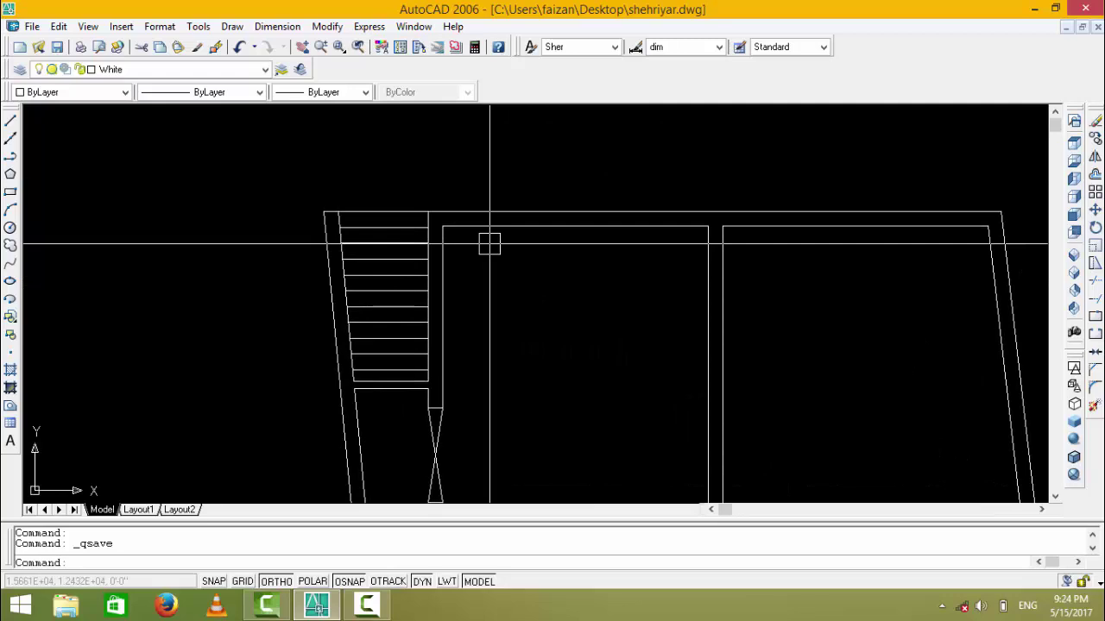
- Draw a rectangle along the top wall of the plan with RECTANG
type("rec")
key("Return")
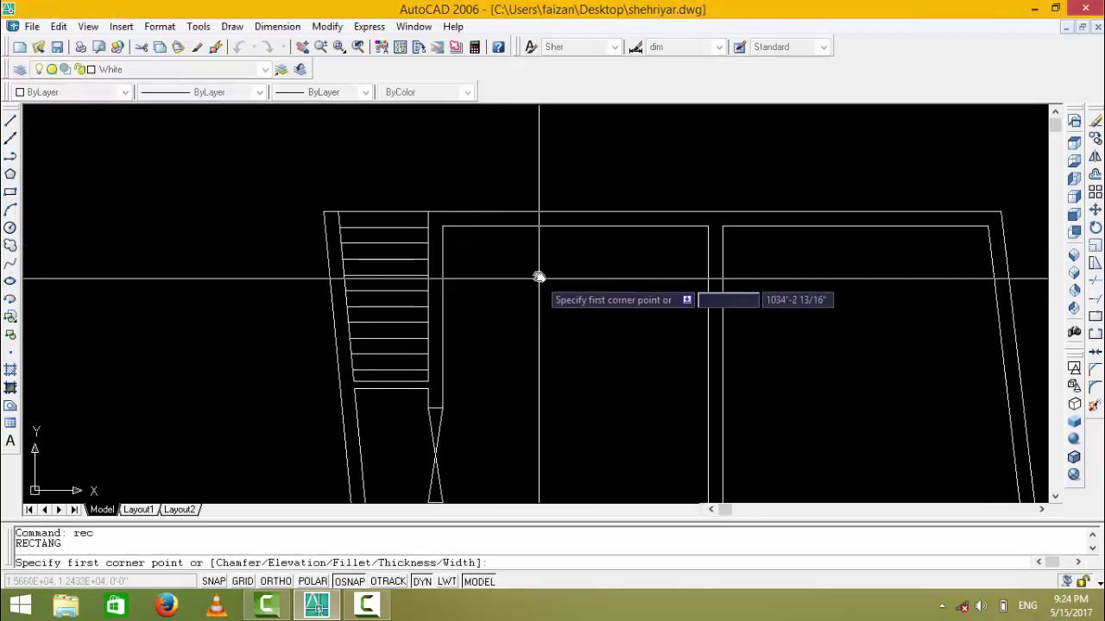
middle_click_drag(537, 276, 472, 209)
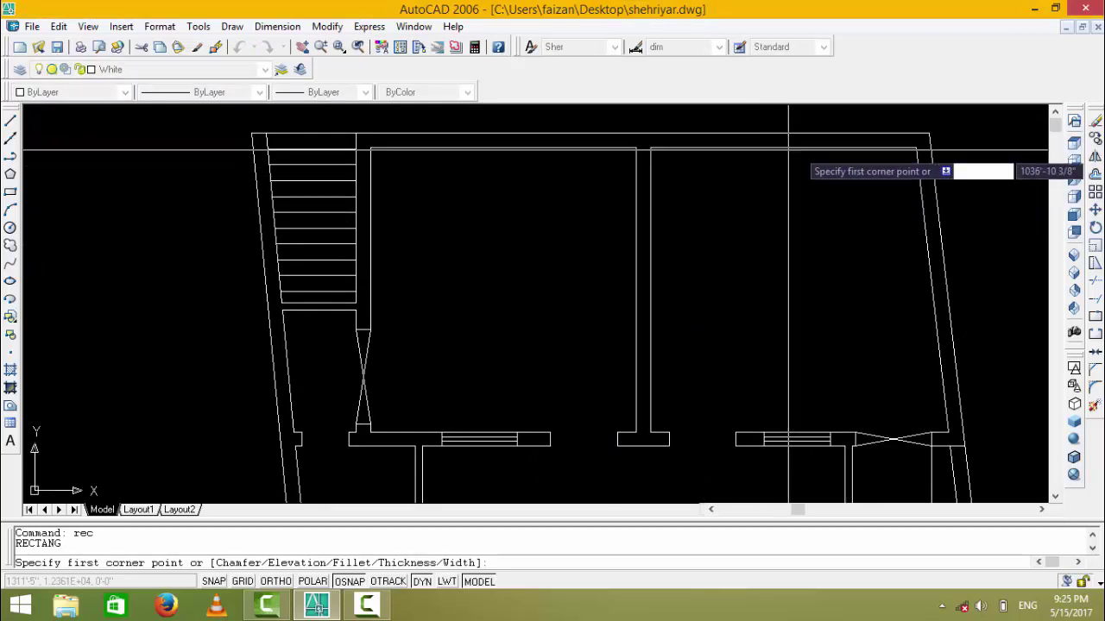
left_click(929, 132)
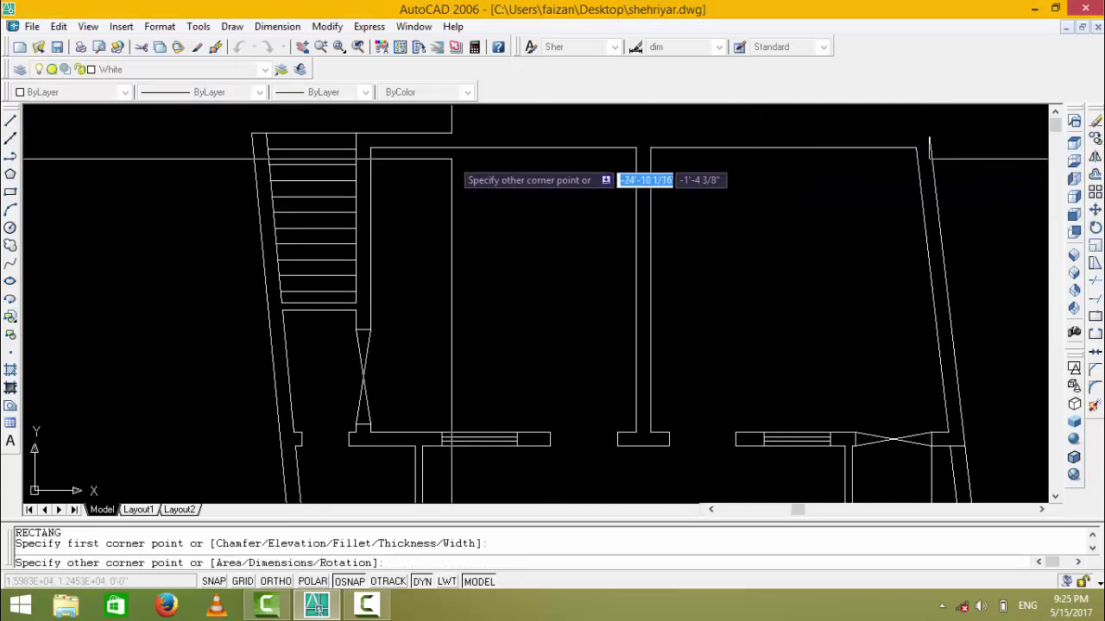
left_click(356, 148)
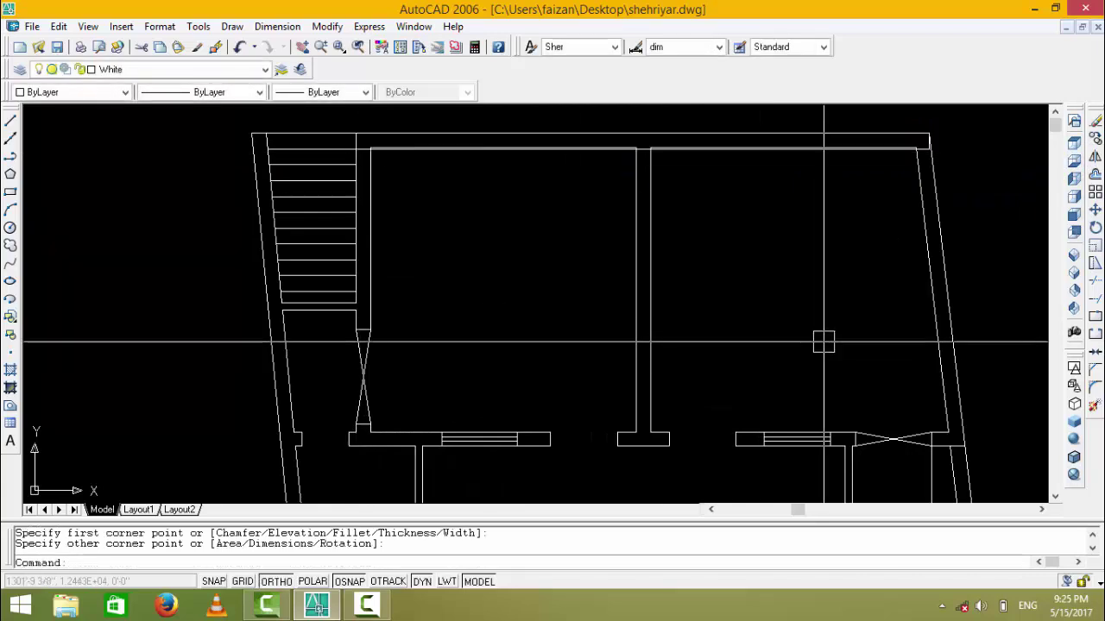
scroll(501, 138, "up", 2)
scroll(501, 139, "up", 1)
scroll(530, 242, "up", 1)
- Erase the misplaced top-wall rectangle
type("e")
key("Return")
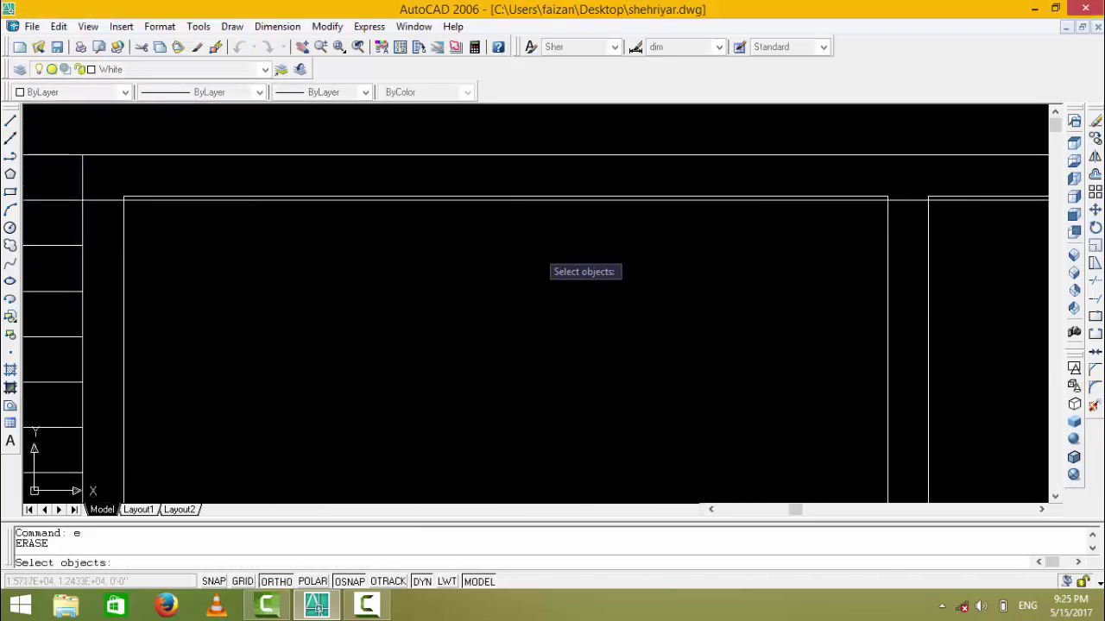
left_click(568, 198)
scroll(524, 236, "down", 3)
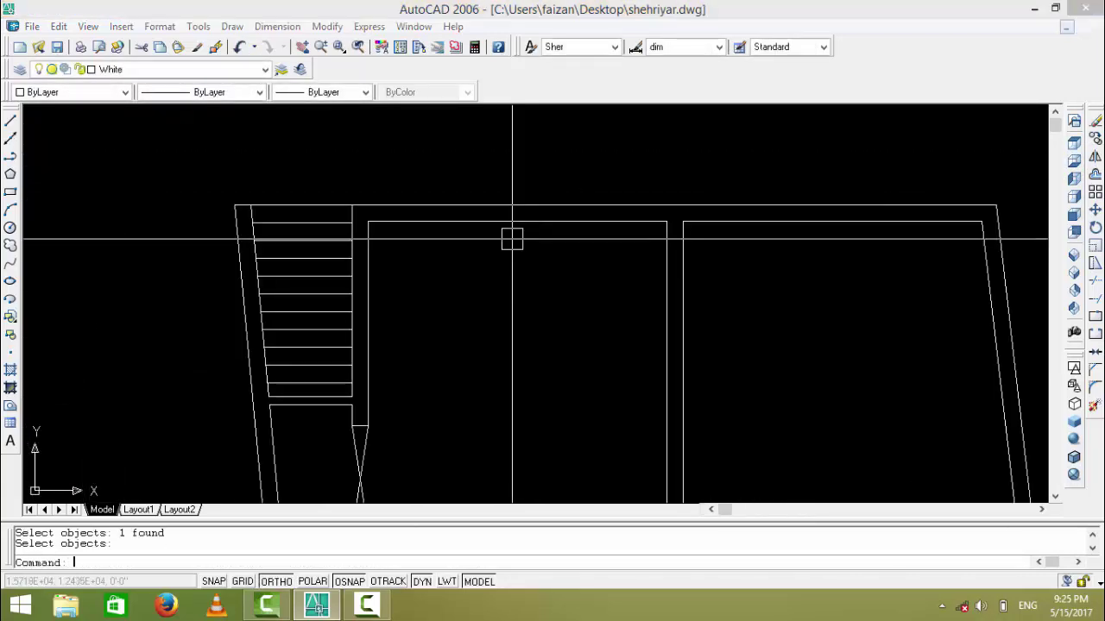
type("r")
key("Escape")
- Redraw the top-wall rectangle so it ends at the top-right corner
type("rec")
key("Return")
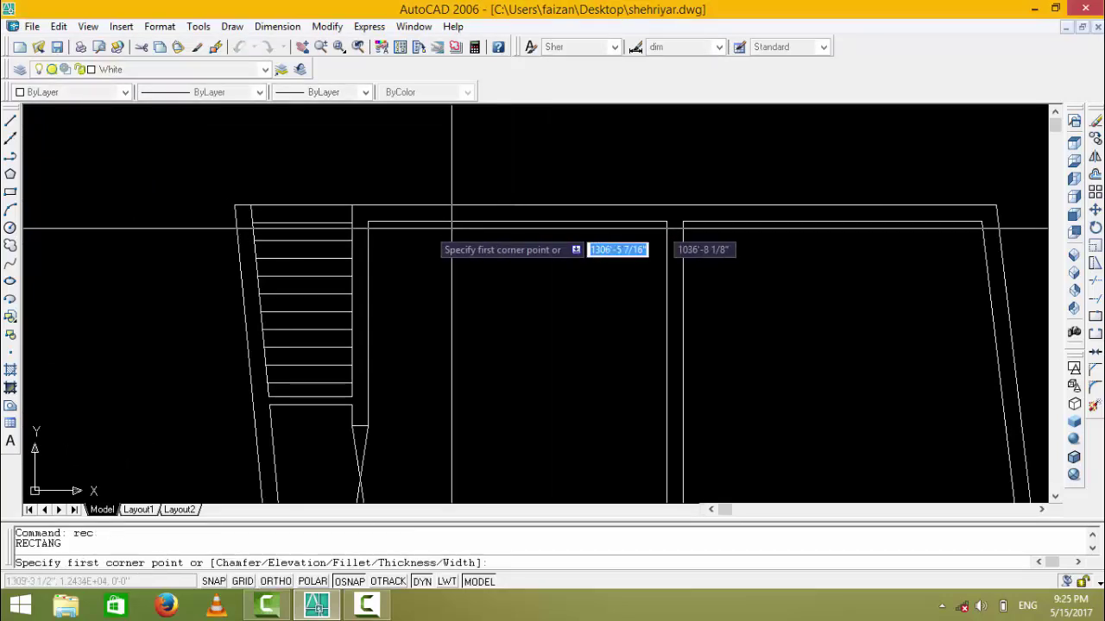
left_click(356, 204)
scroll(913, 254, "up", 1)
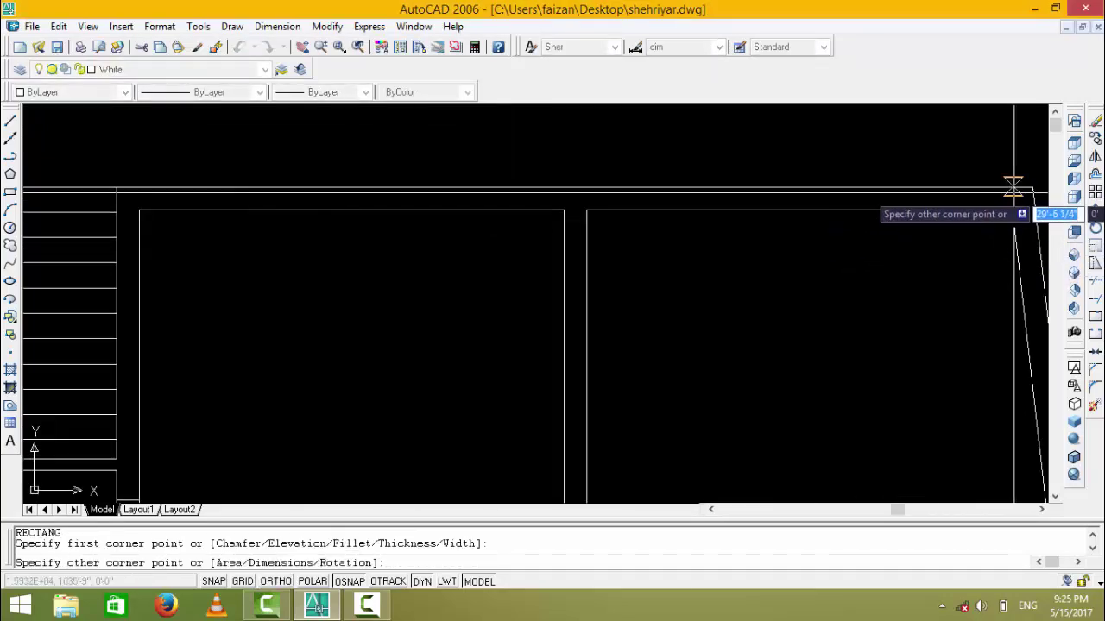
left_click(1012, 210)
scroll(510, 281, "down", 1)
scroll(510, 259, "down", 2)
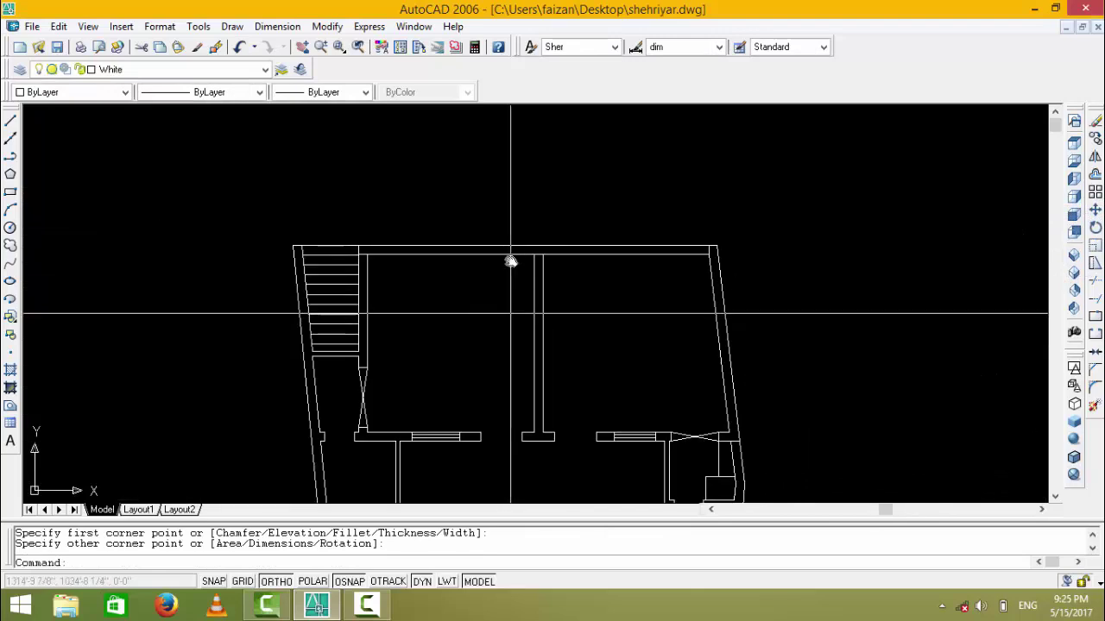
middle_click_drag(510, 259, 563, 153)
- Draw another rectangle from the top wall to its opposite corner
key("Return")
left_click(532, 147)
scroll(518, 345, "up", 1)
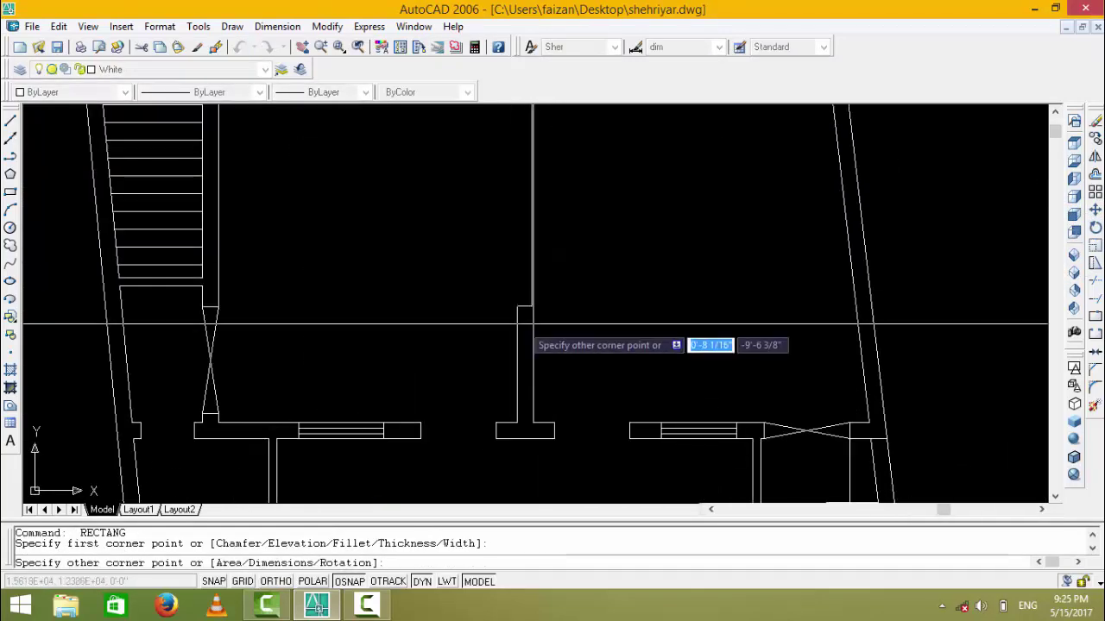
scroll(516, 399, "up", 1)
left_click(530, 424)
scroll(530, 424, "down", 1)
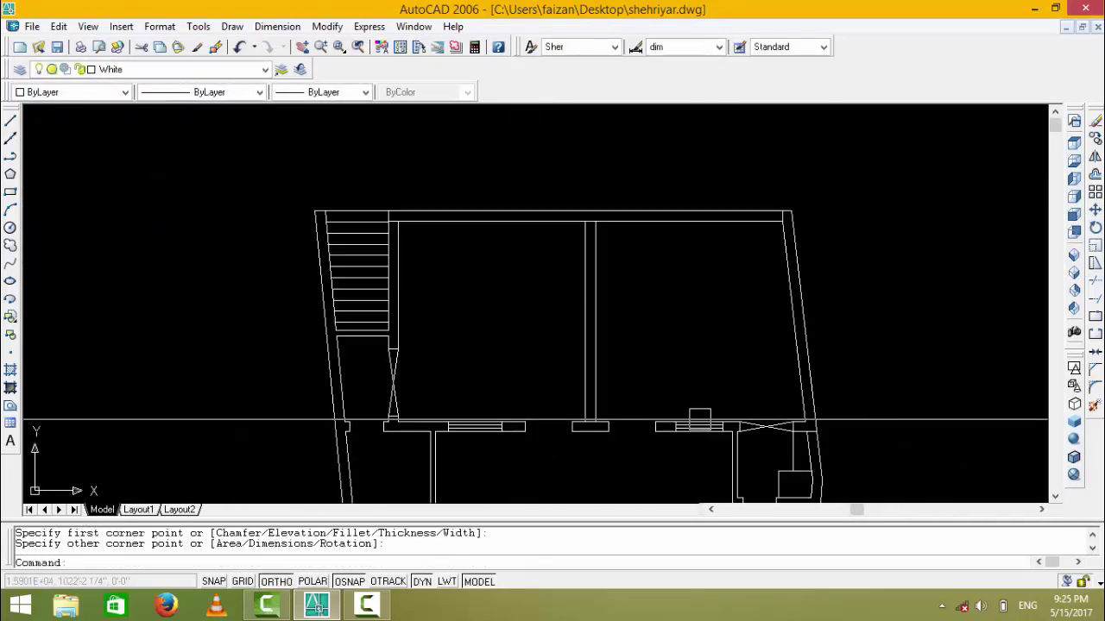
scroll(734, 429, "down", 1)
scroll(711, 394, "up", 1)
scroll(743, 363, "up", 1)
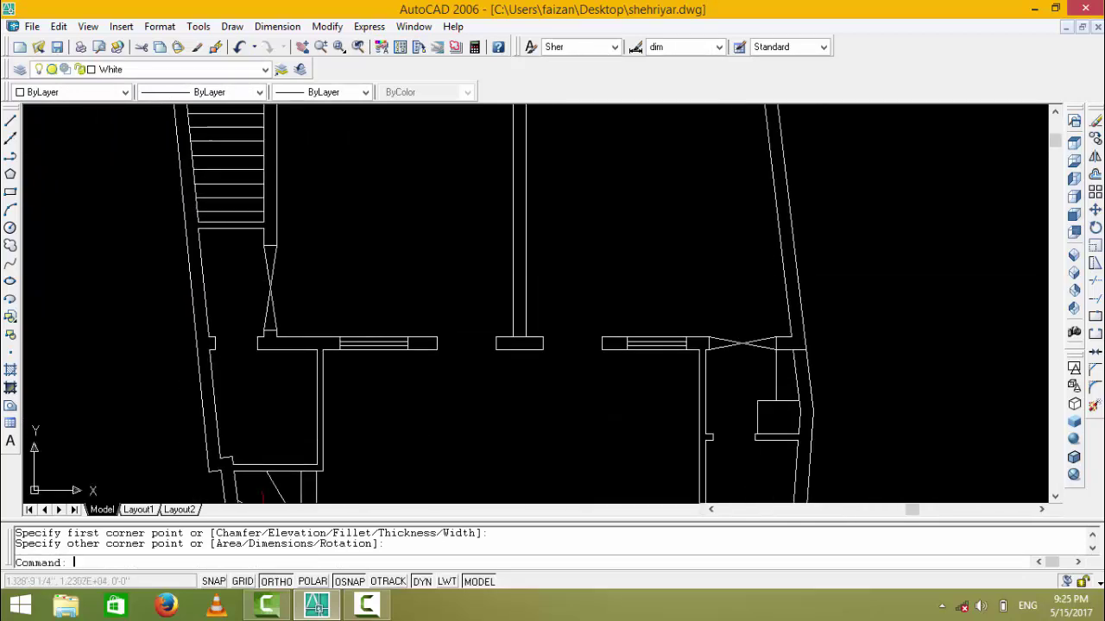
scroll(775, 336, "up", 1)
- Start a rectangle with its first corner at a front-wall opening
key("Return")
middle_click_drag(775, 325, 330, 316)
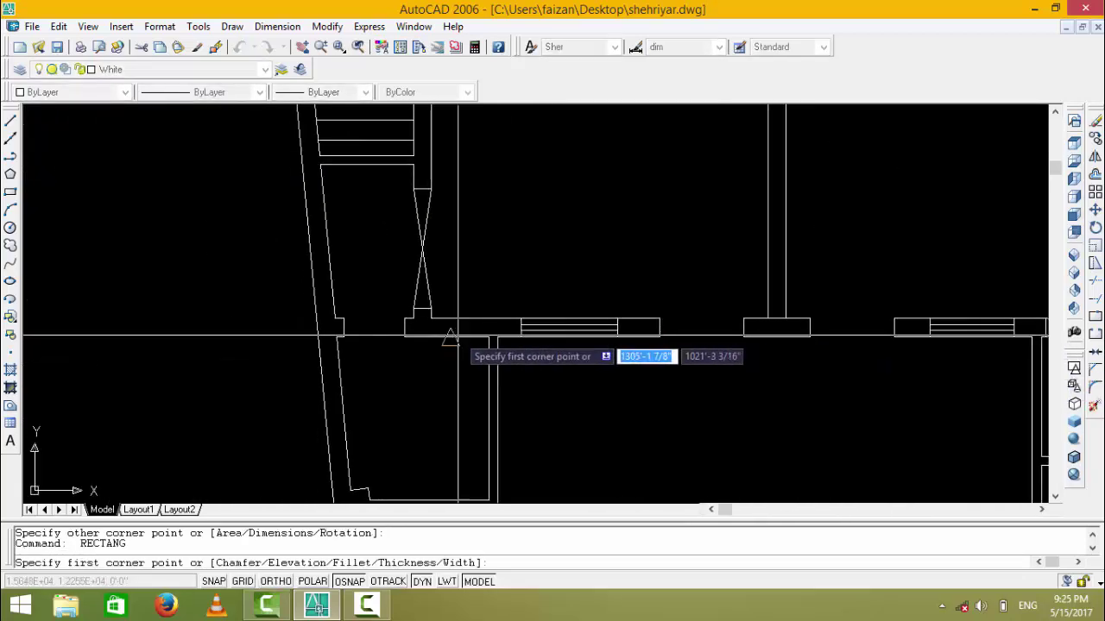
left_click(713, 341)
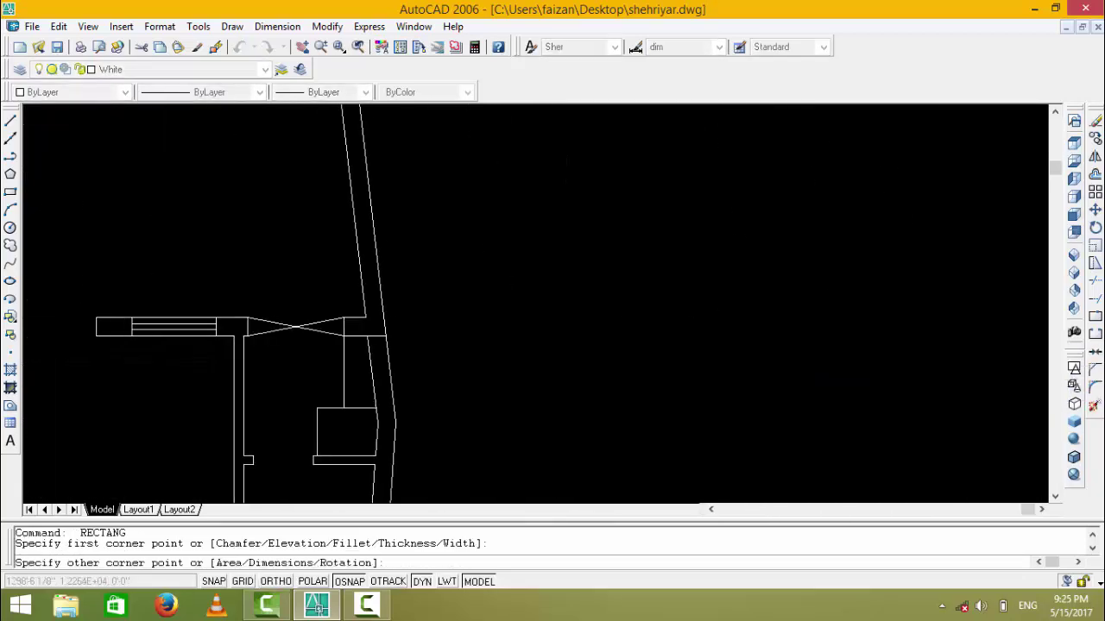
scroll(402, 358, "up", 2)
- Complete the rectangle across the front-wall opening
left_click(400, 345)
scroll(508, 429, "down", 2)
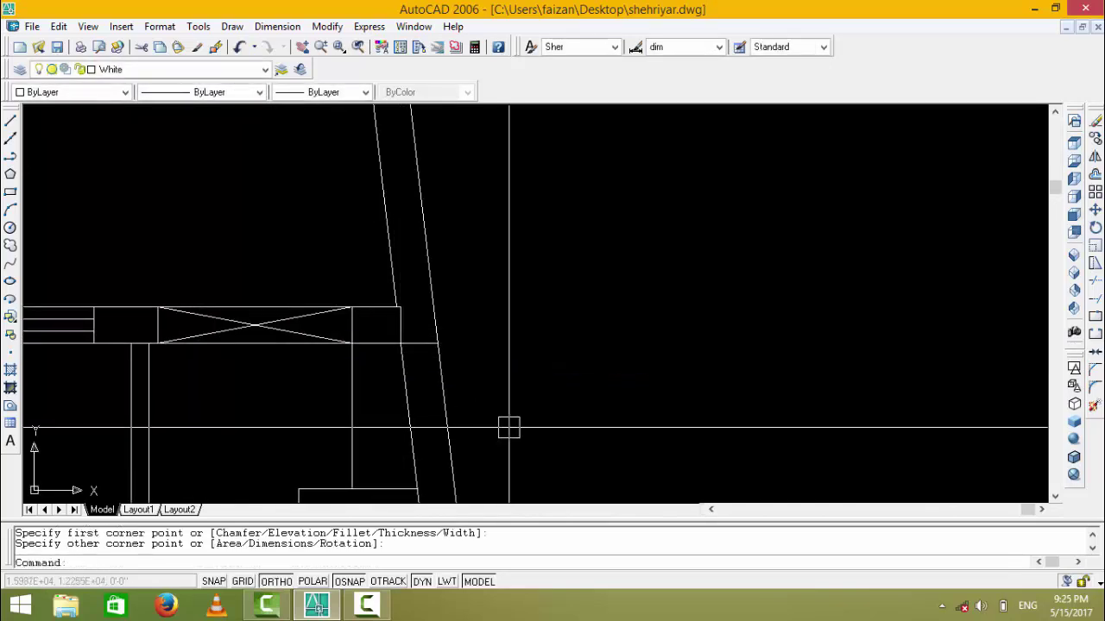
scroll(509, 429, "up", 1)
scroll(623, 386, "up", 1)
middle_click_drag(592, 333, 657, 445)
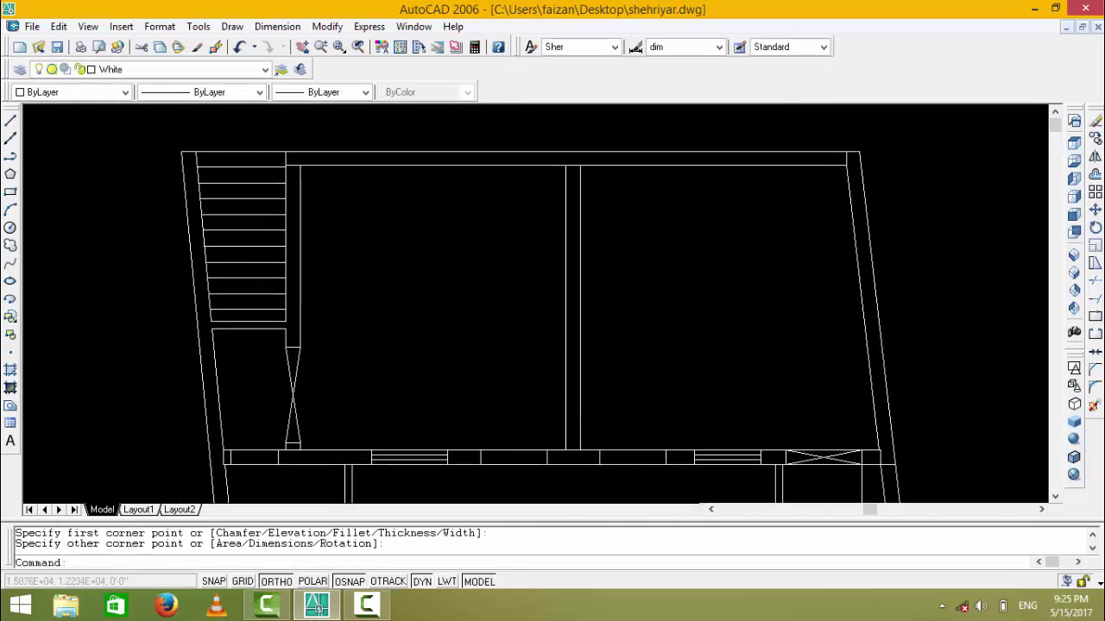
- Draw a rectangle from near the door to the wall edge
key("Return")
left_click(299, 165)
scroll(293, 311, "up", 2)
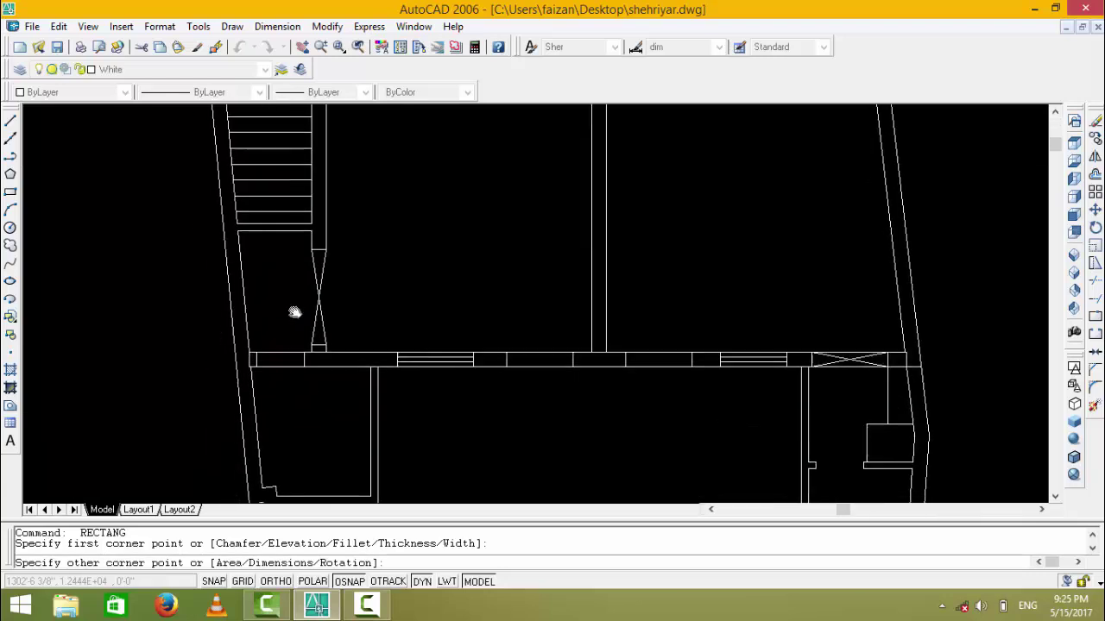
scroll(319, 342, "up", 2)
scroll(269, 353, "up", 3)
left_click(351, 365)
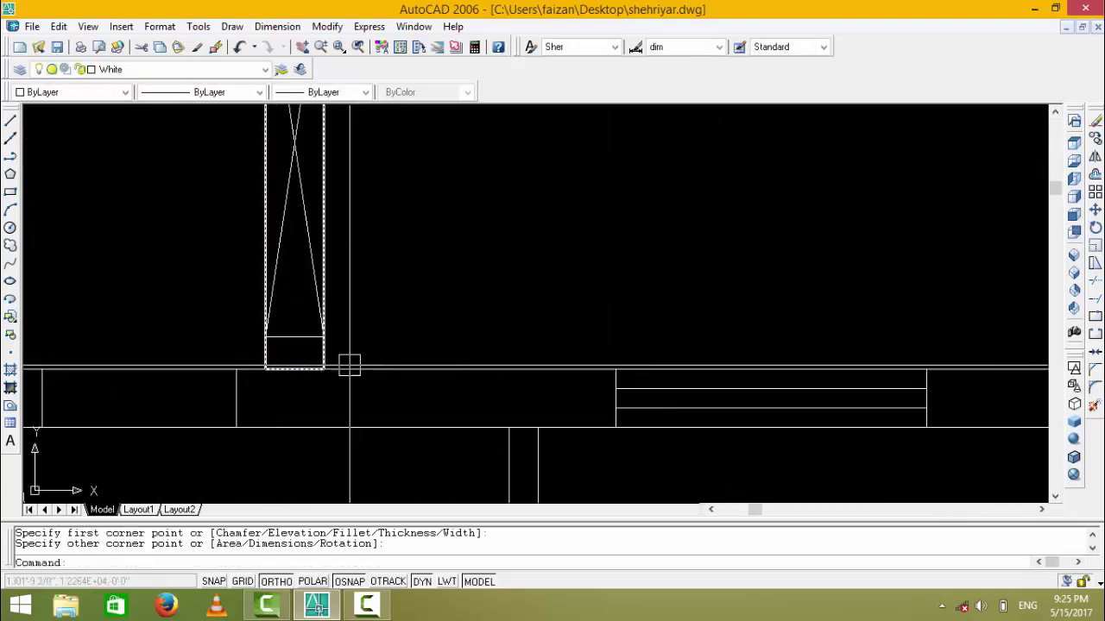
scroll(313, 365, "down", 4)
scroll(313, 365, "down", 2)
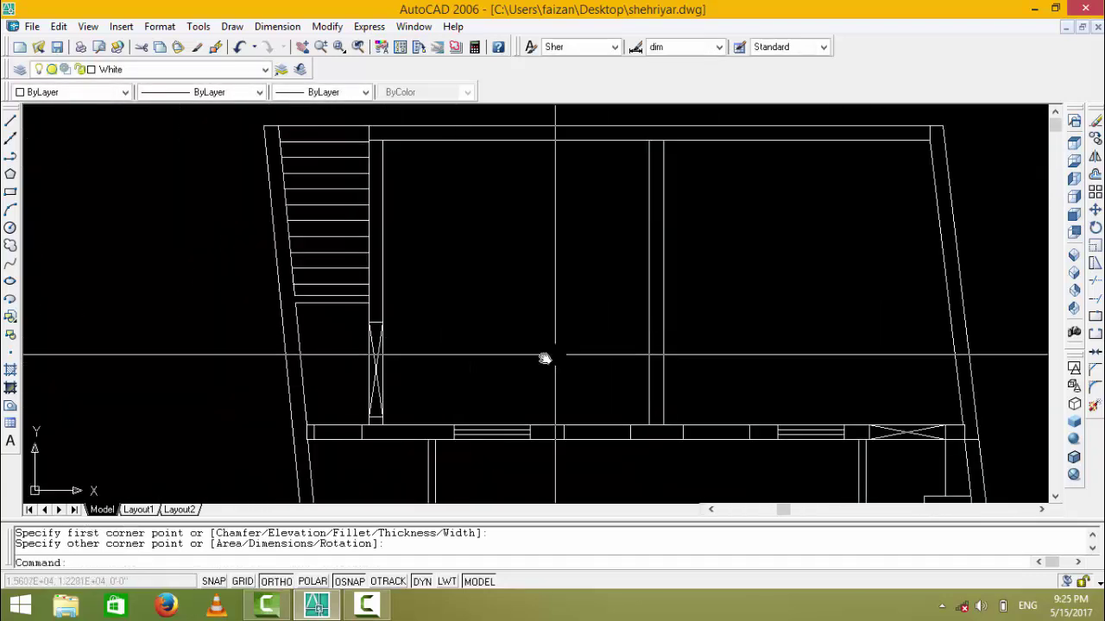
middle_click_drag(545, 359, 497, 373)
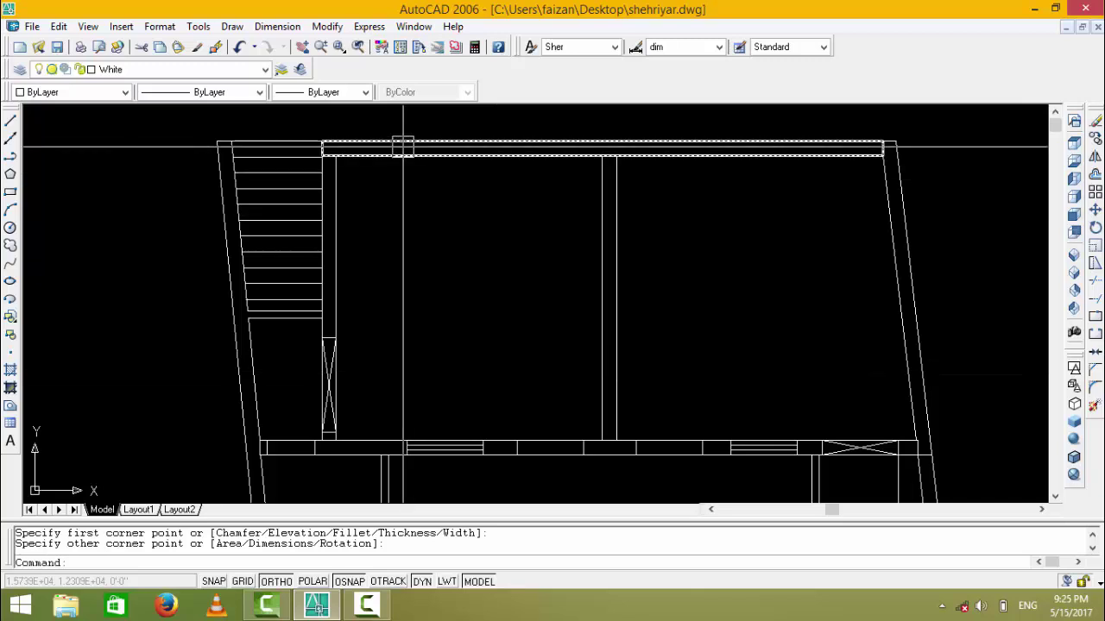
- Erase the top beam rectangle near the stair corner
middle_click_drag(394, 159, 420, 193)
scroll(334, 190, "up", 1)
scroll(334, 189, "up", 1)
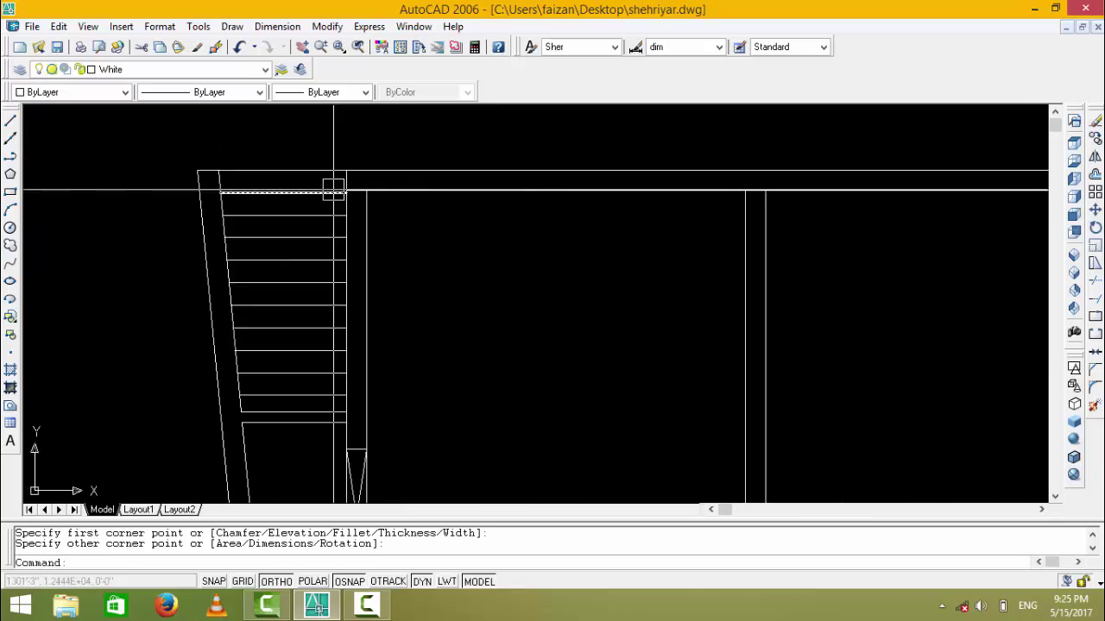
left_click(387, 189)
type("e")
key("Return")
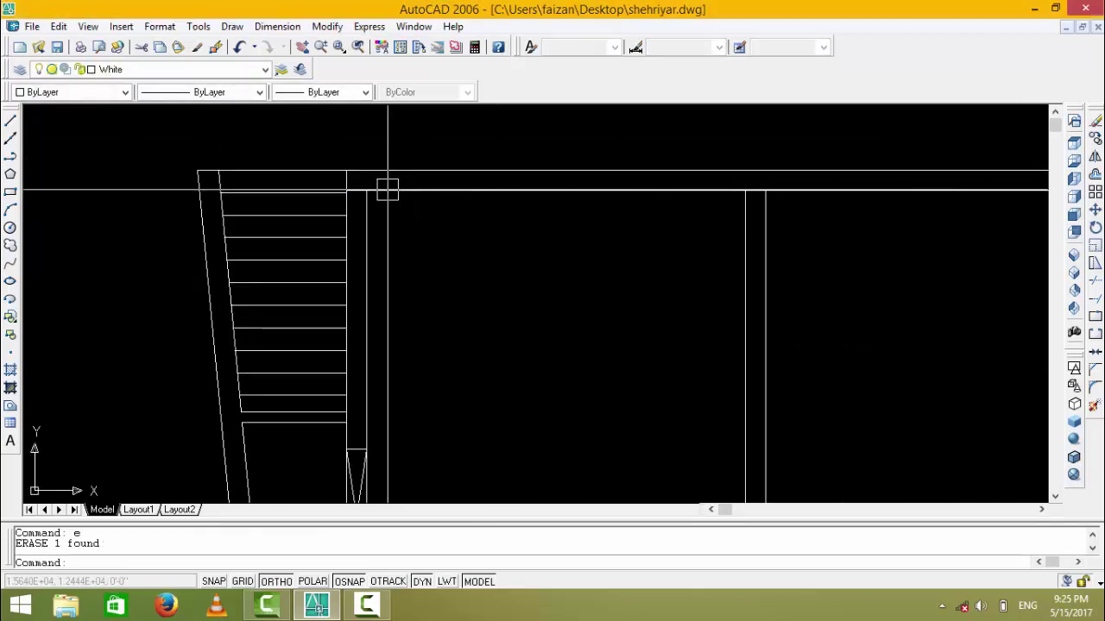
- Draw a new rectangle from the stair's outer wall along the top wall
type("rec")
key("Return")
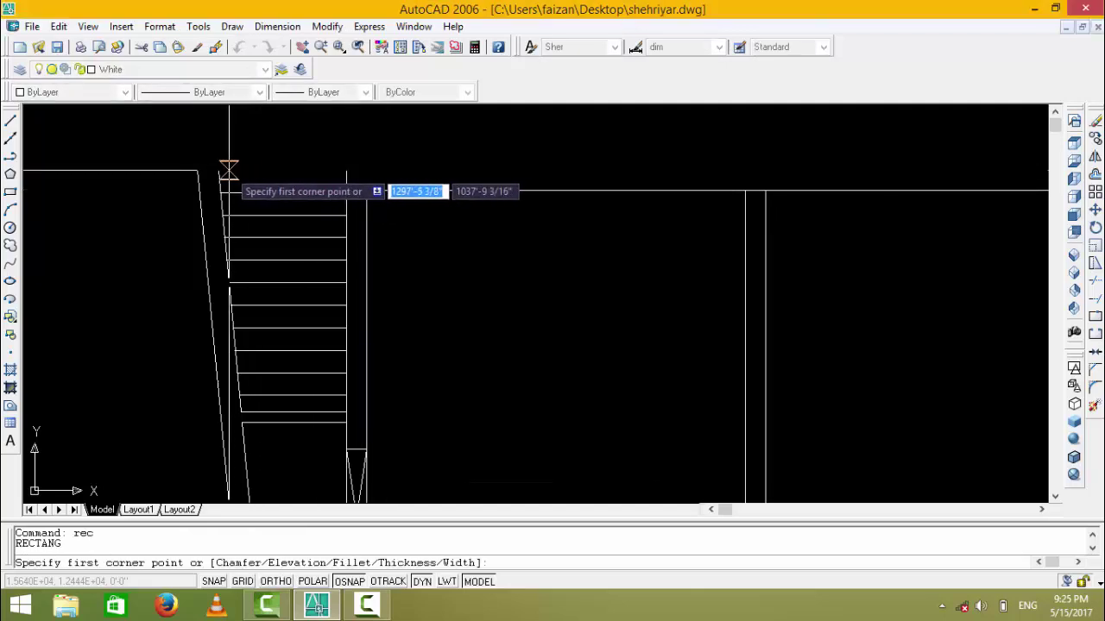
left_click(552, 207)
middle_click_drag(553, 207, 433, 197)
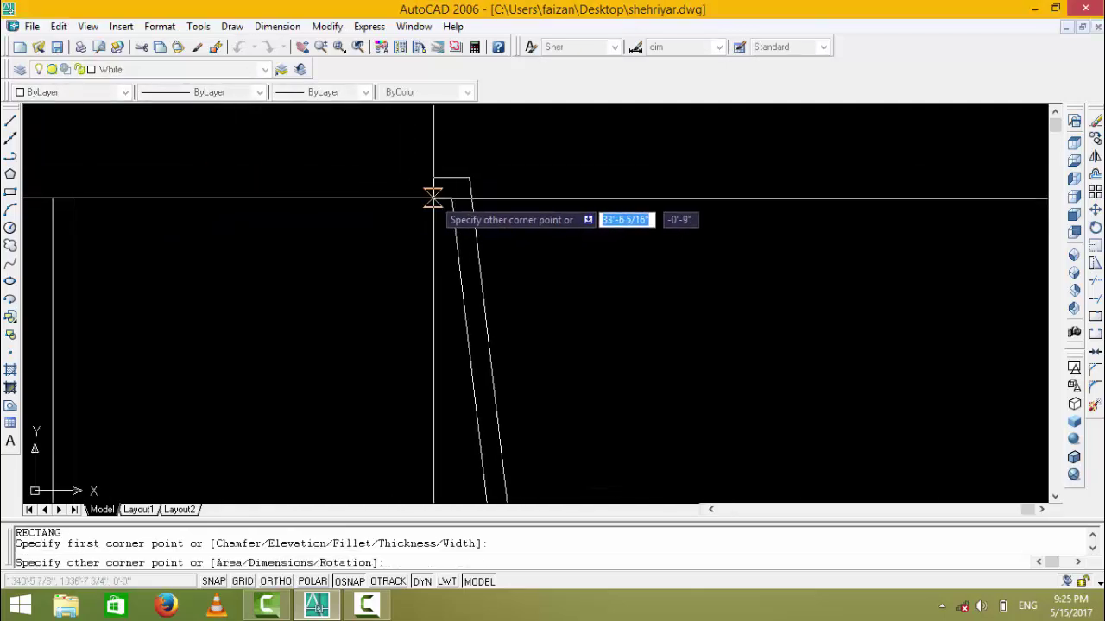
left_click(451, 199)
scroll(451, 199, "down", 3)
scroll(424, 175, "up", 2)
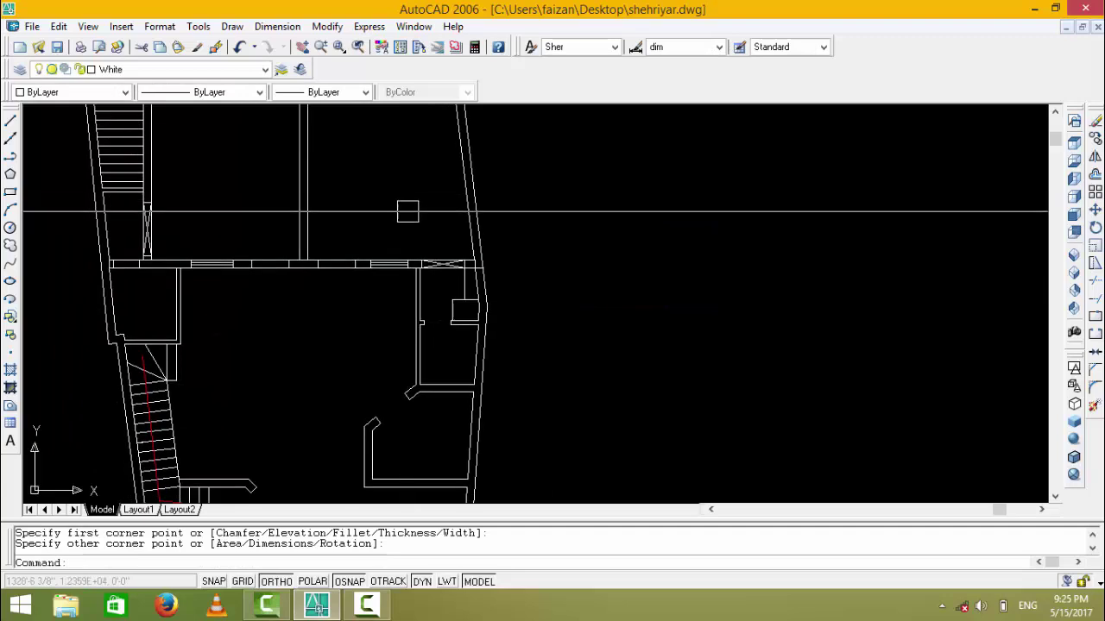
scroll(424, 222, "up", 2)
scroll(432, 285, "up", 2)
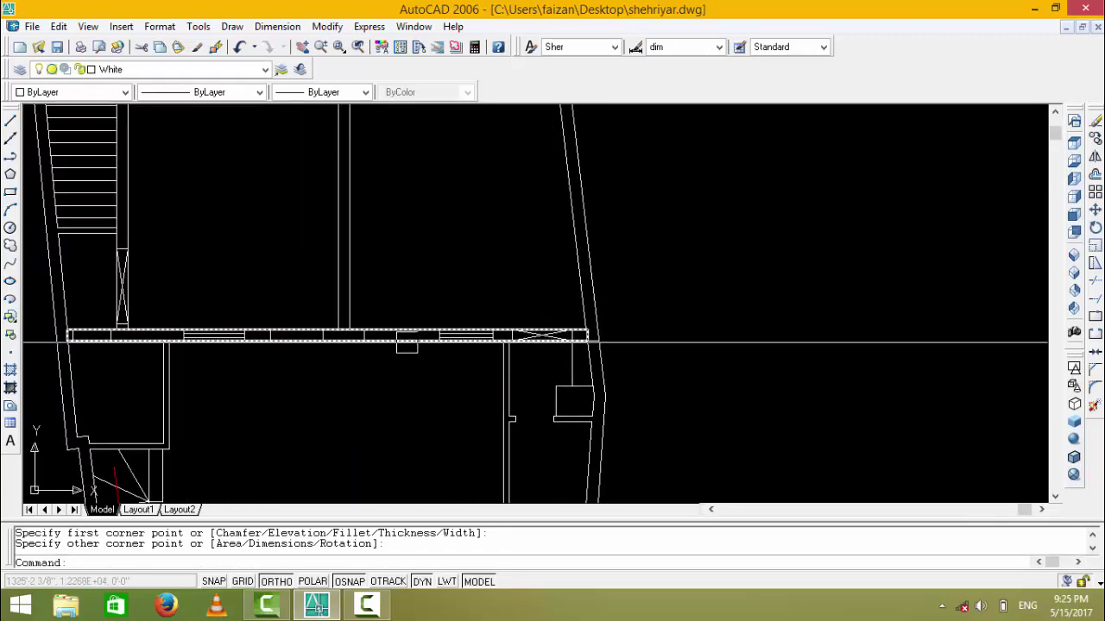
- Pan the view to inspect the upper rooms and walls
middle_click_drag(587, 343, 587, 506)
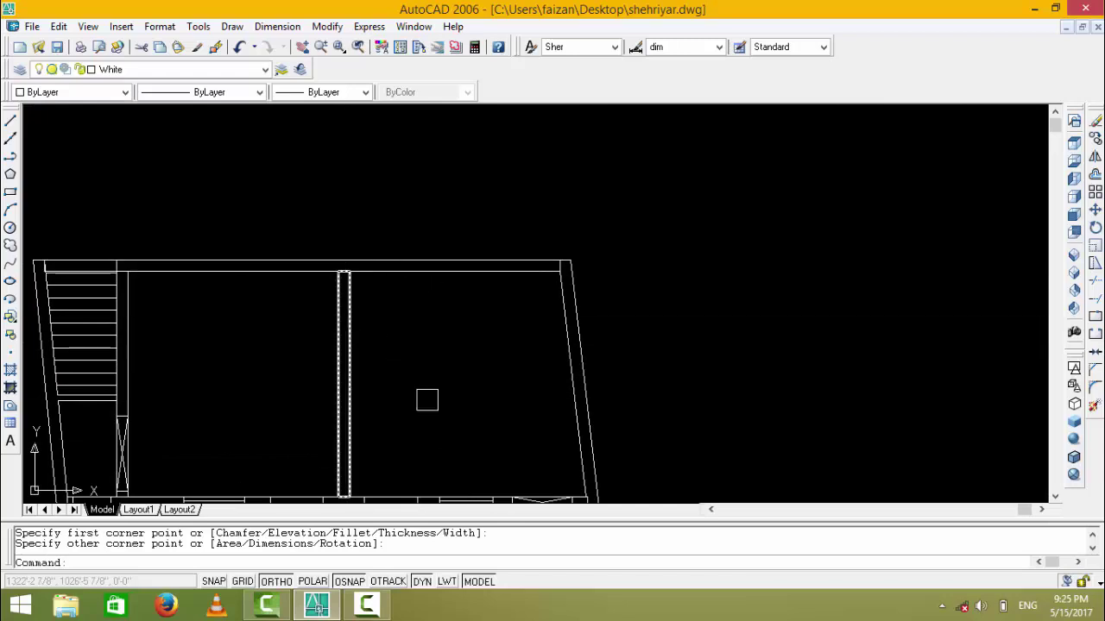
middle_click_drag(548, 417, 616, 270)
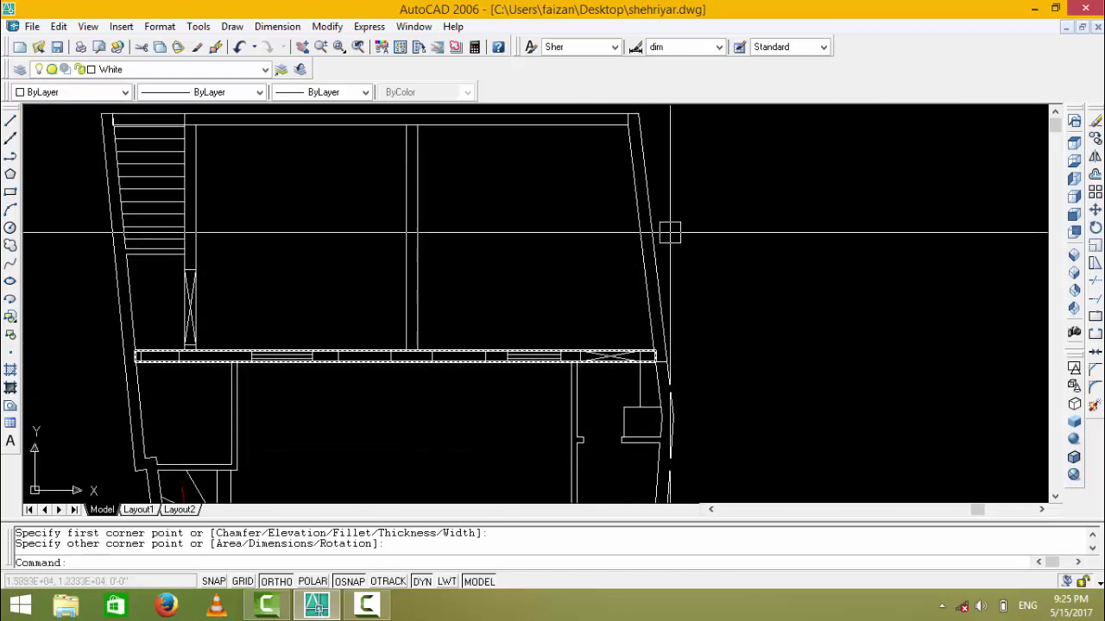
middle_click_drag(670, 232, 657, 294)
- Extrude the four wall outlines 11' high with zero taper, then switch to SW Isometric
type("b")
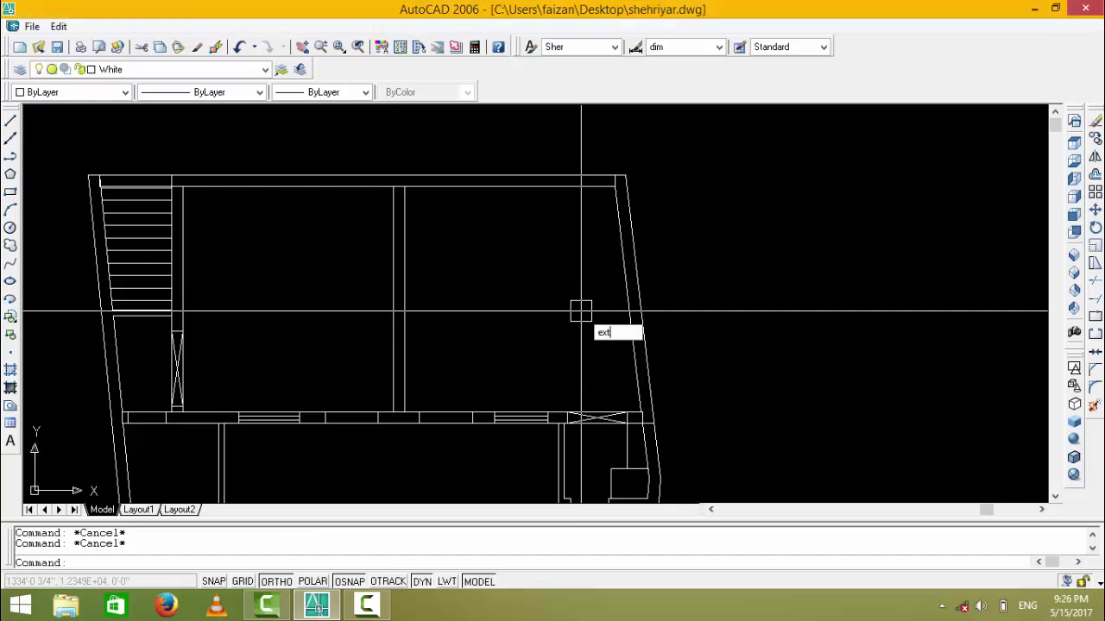
type("t")
key("Return")
left_click(531, 174)
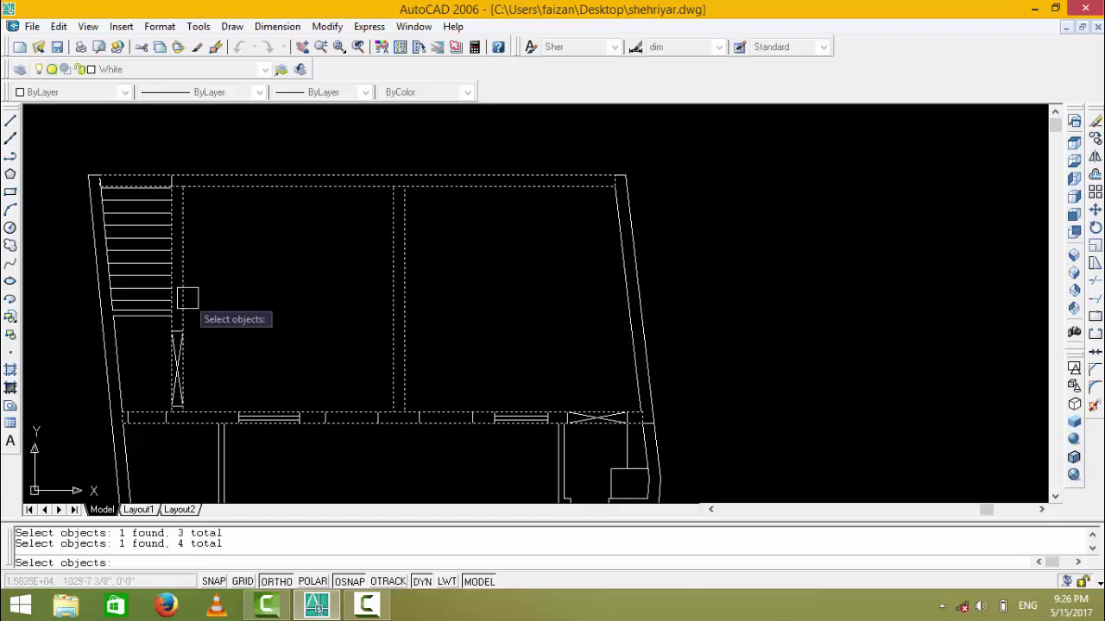
key("Return")
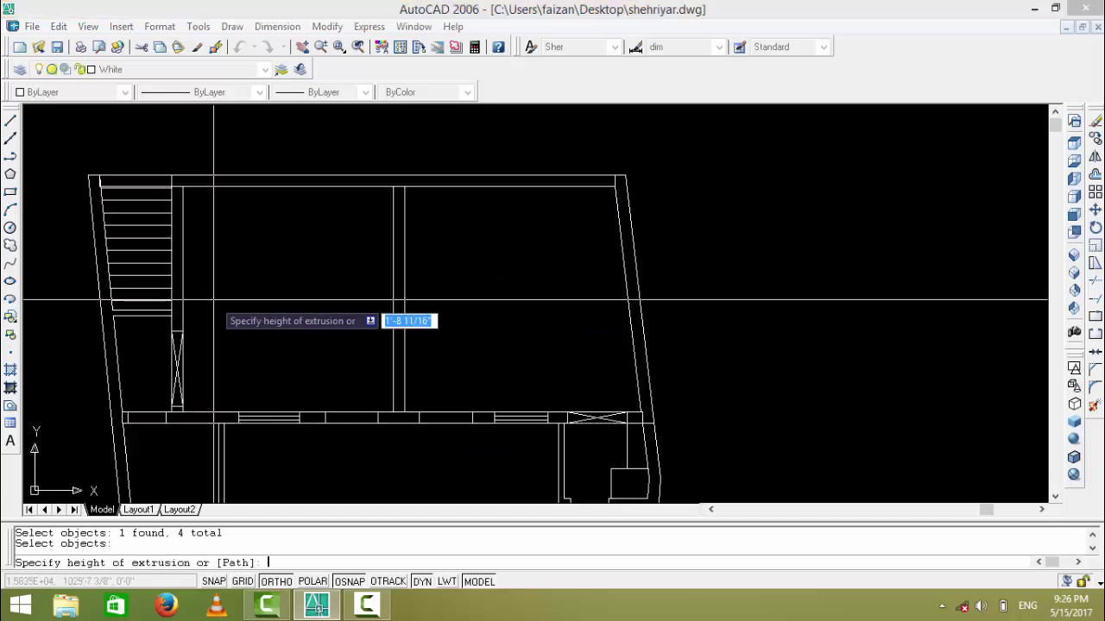
type("11'")
key("Return")
key("Return")
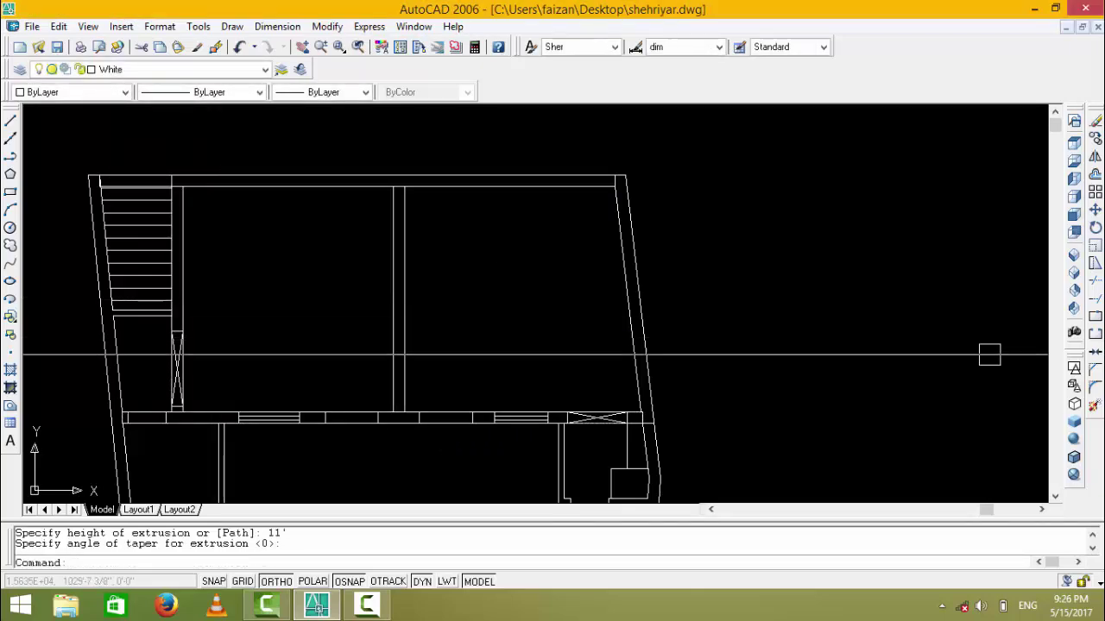
left_click(1095, 263)
- Apply Gouraud shading and view the walls from SE Isometric near the corner
left_click(1079, 440)
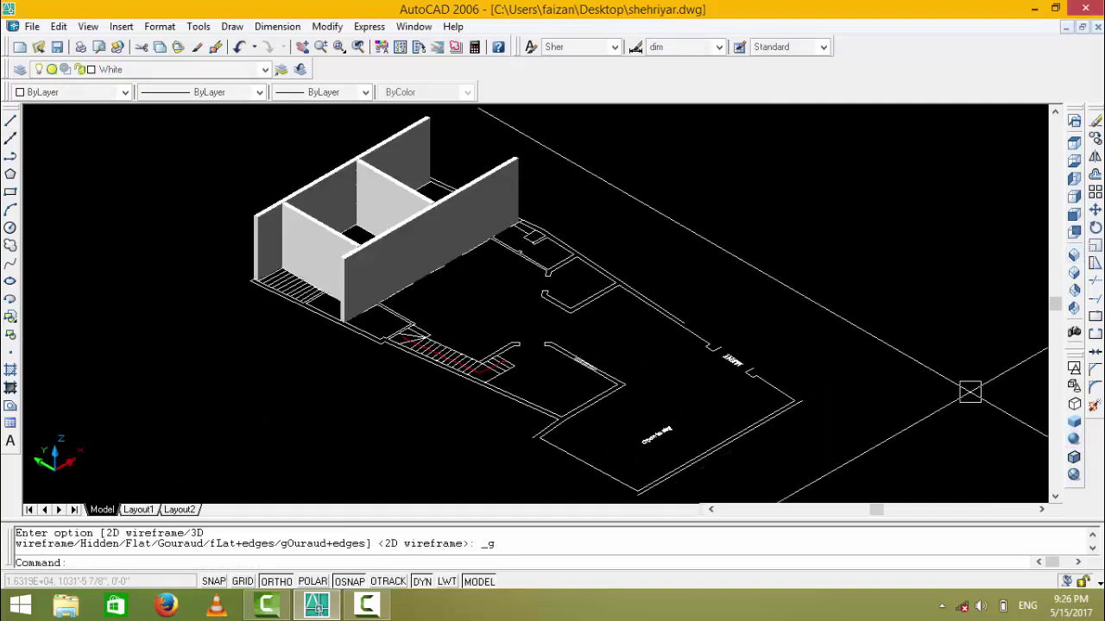
scroll(543, 365, "up", 2)
scroll(290, 369, "up", 3)
scroll(290, 369, "up", 1)
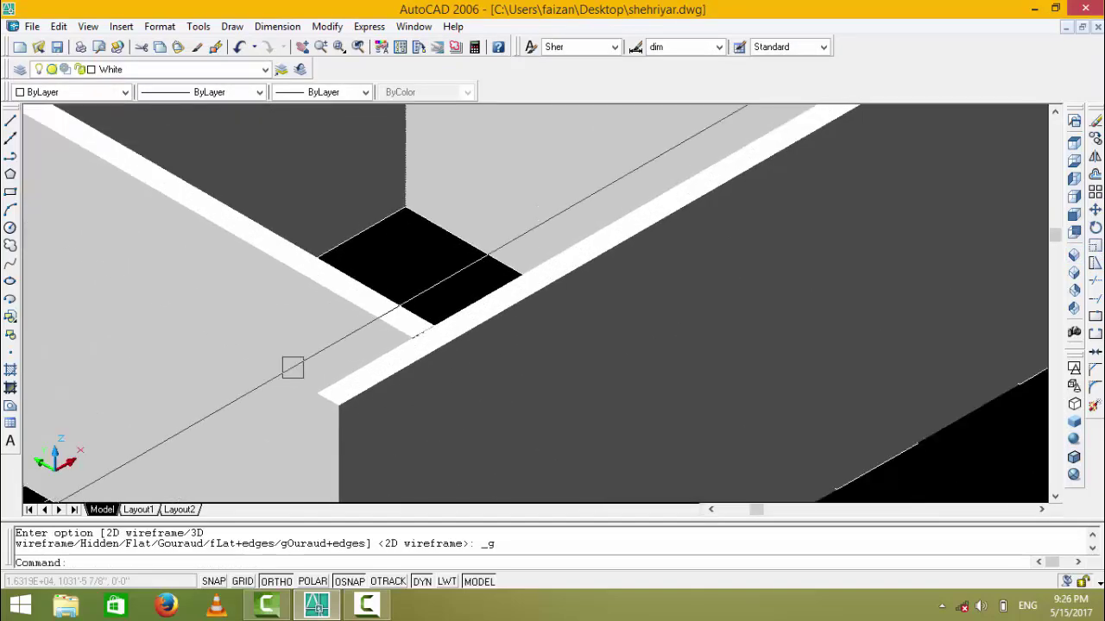
middle_click_drag(290, 368, 1053, 337)
scroll(1053, 336, "down", 2)
left_click(1073, 275)
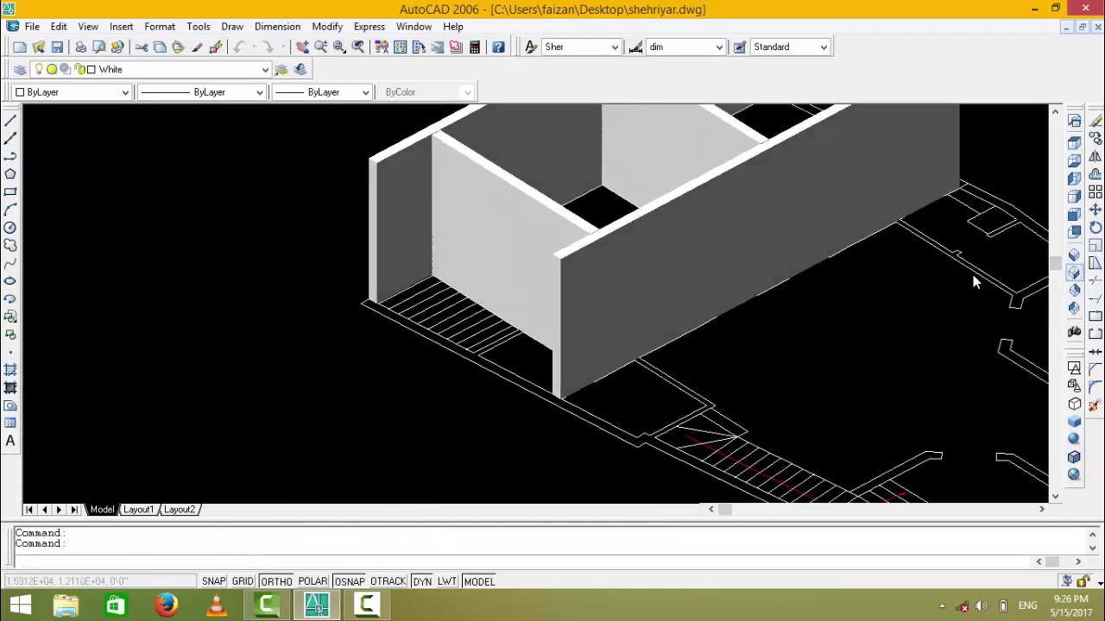
scroll(804, 262, "up", 3)
scroll(749, 306, "up", 2)
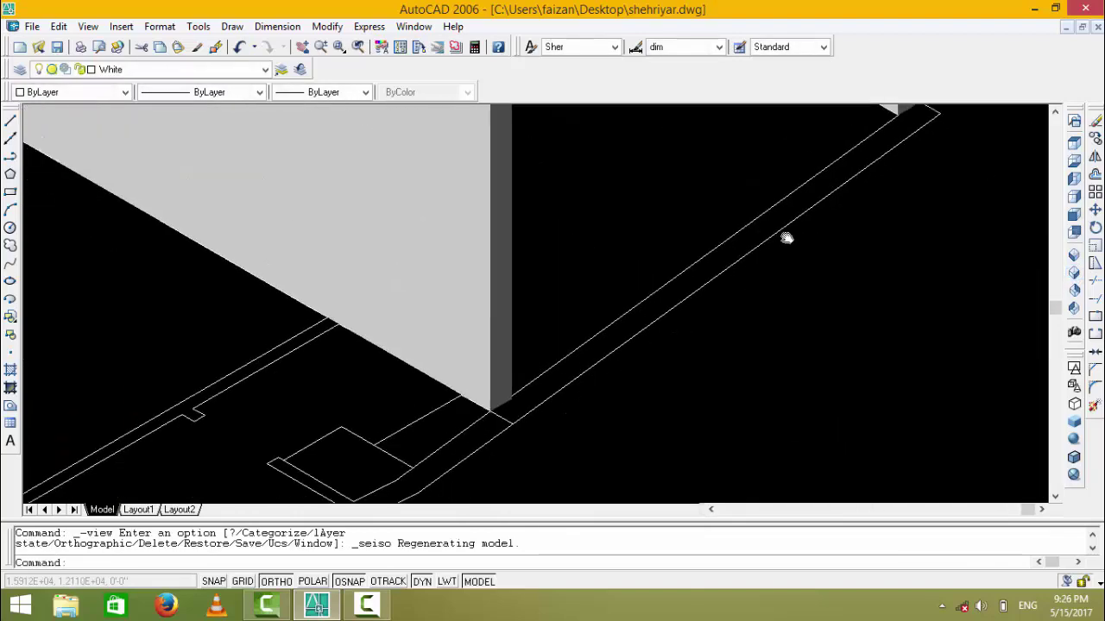
scroll(834, 217, "up", 1)
mouse_move(708, 308)
middle_mouse_down()
mouse_move(727, 260)
mouse_move(727, 308)
middle_mouse_up()
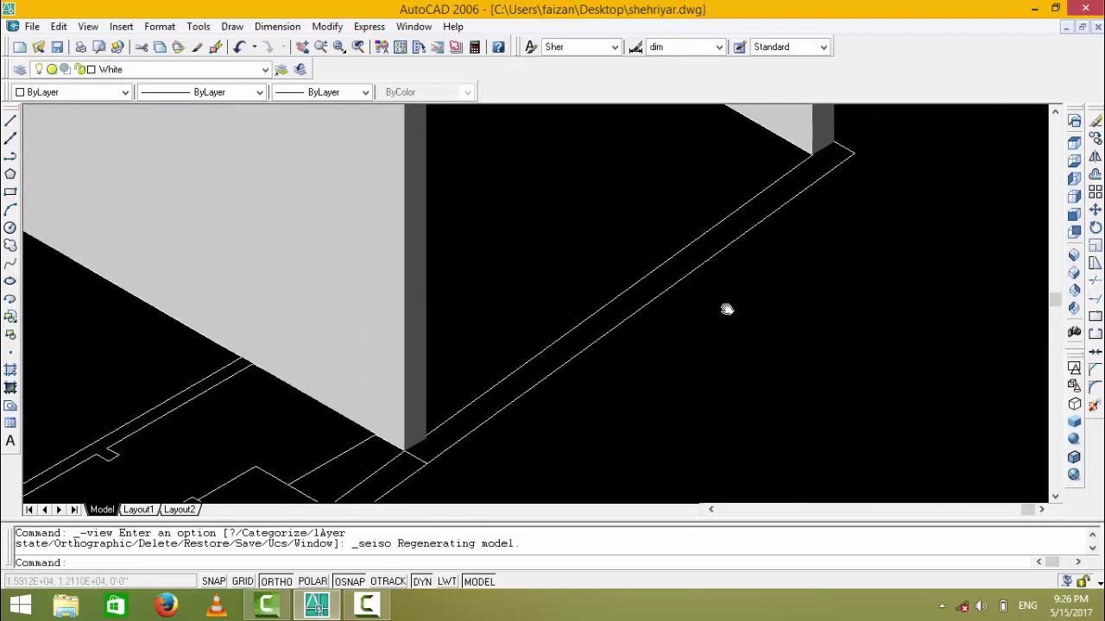
- Create a boundary polyline inside the narrow wall strip, then return to SW Isometric
type("bo")
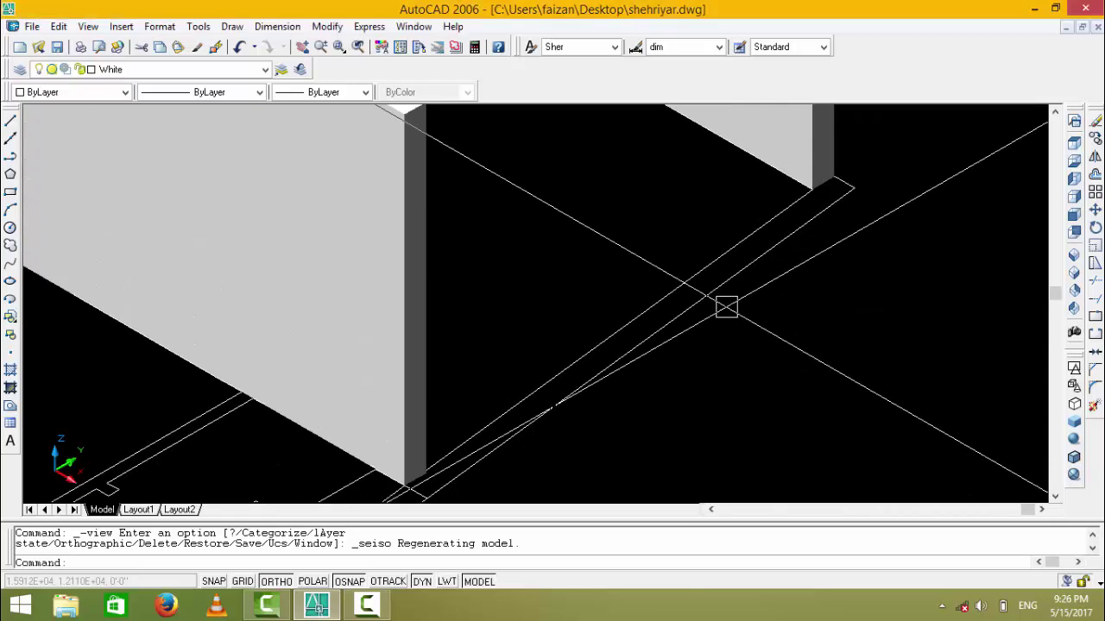
key("Return")
left_click(373, 97)
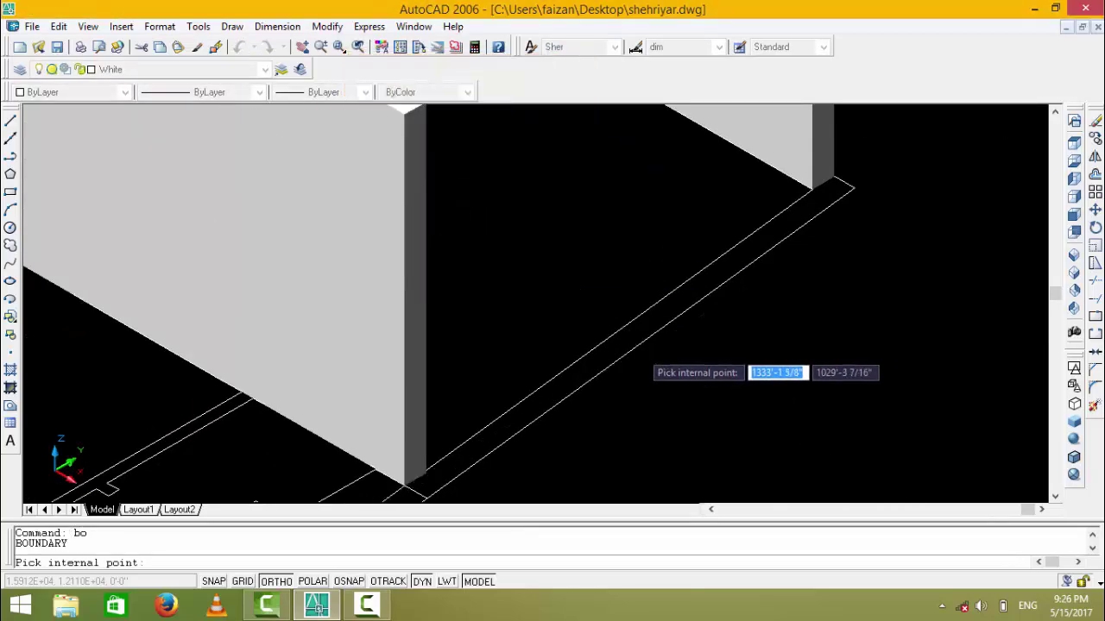
left_click(625, 354)
key("Return")
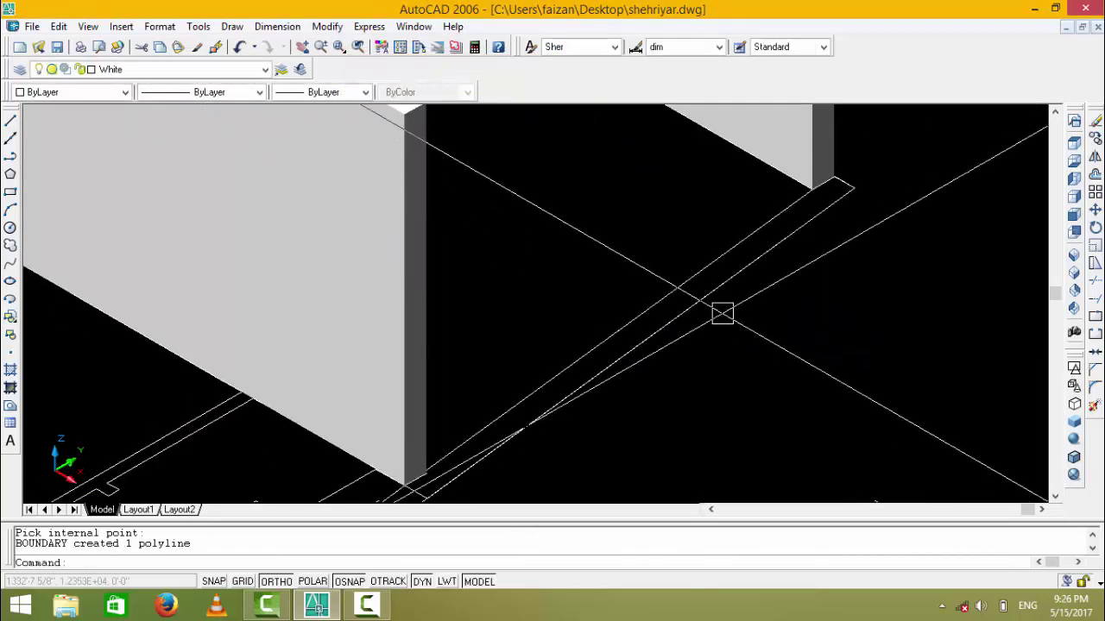
scroll(678, 325, "down", 3)
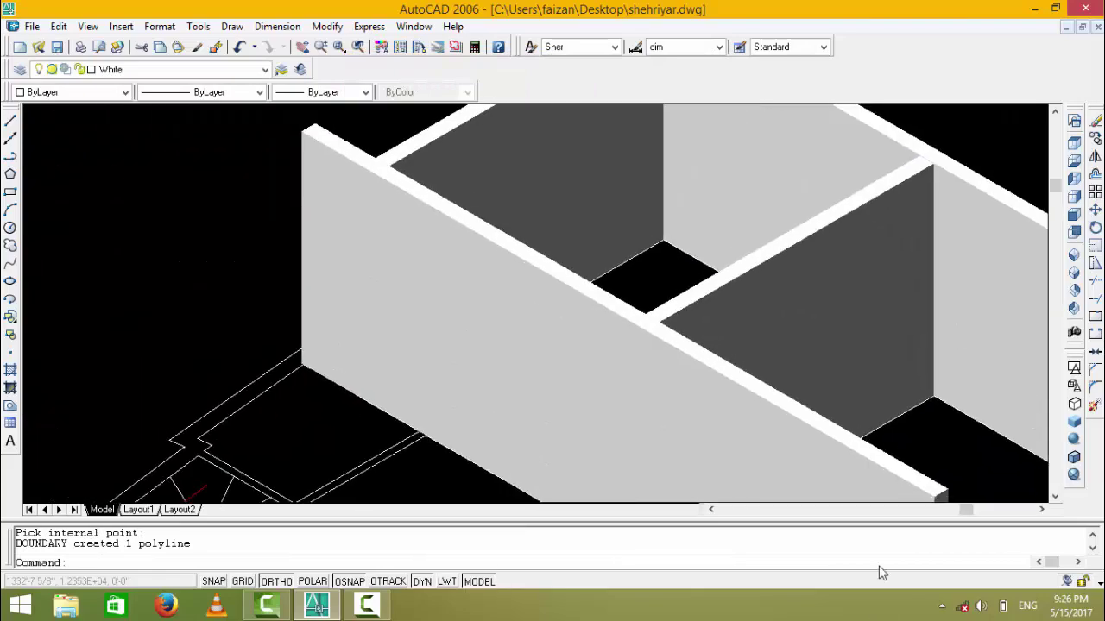
left_click(1074, 254)
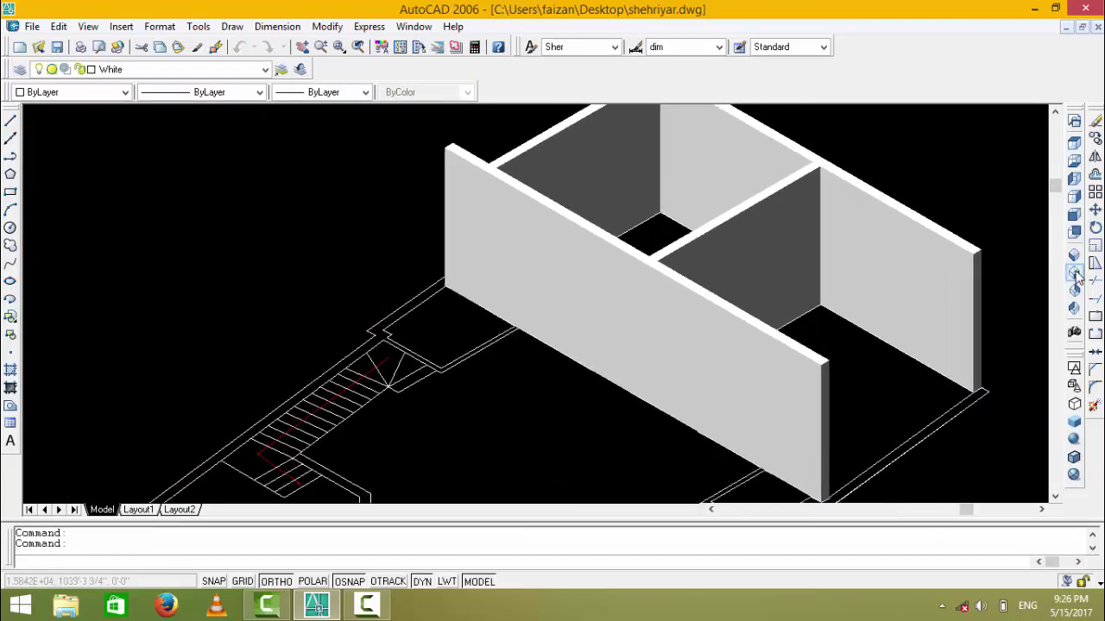
scroll(359, 284, "up", 3)
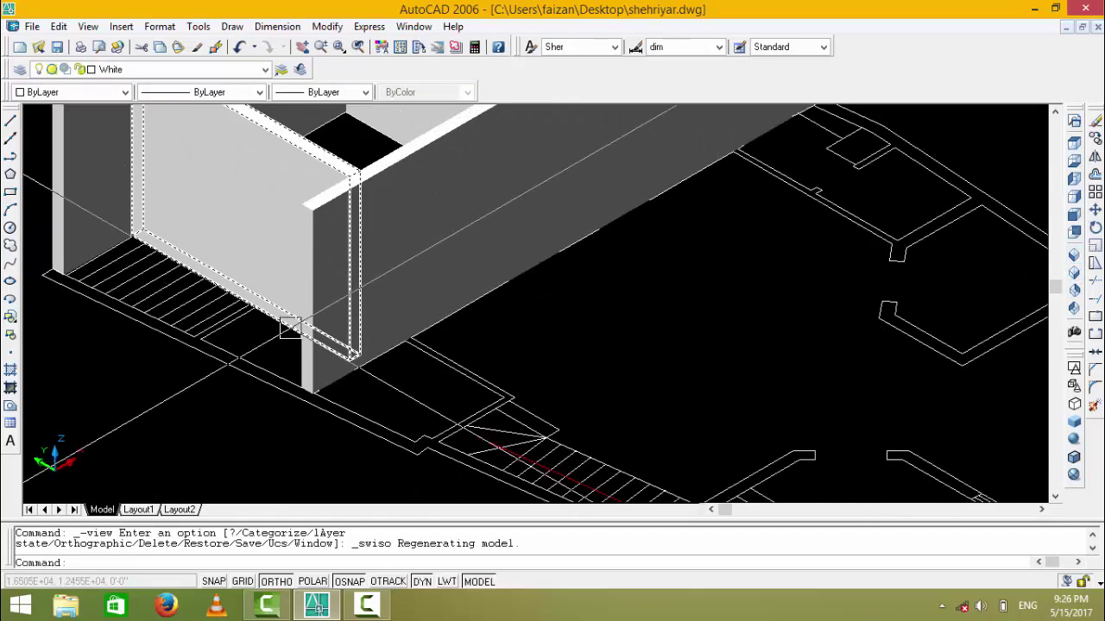
scroll(522, 231, "up", 2)
- Start a polyline at the wall corner and run it to the strip's end
type("pl")
key("Return")
scroll(285, 247, "up", 2)
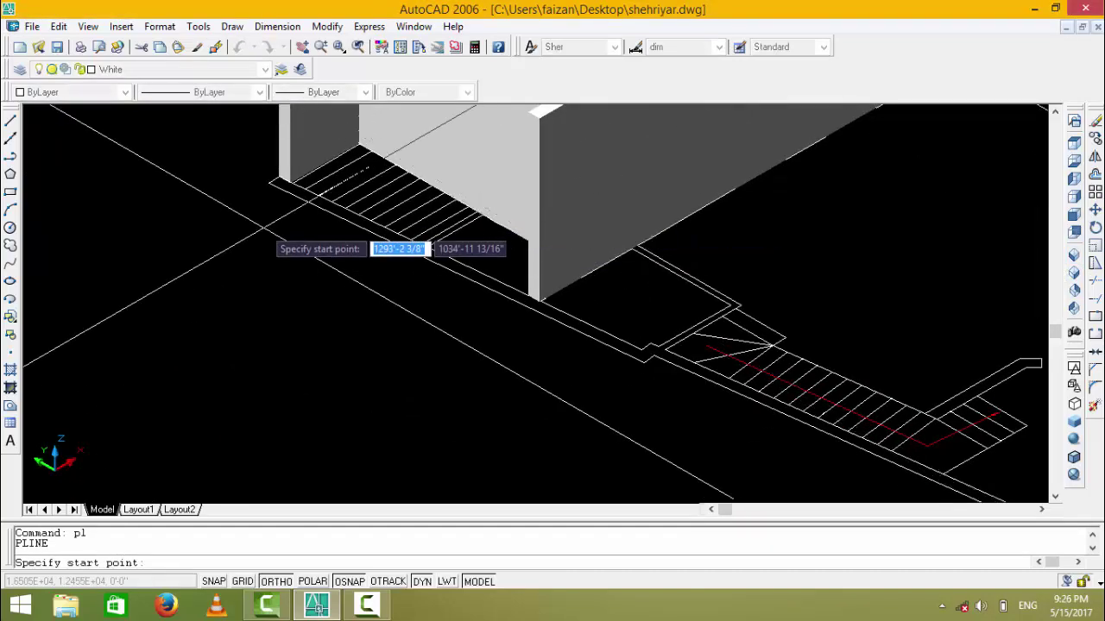
scroll(276, 286, "up", 3)
scroll(267, 272, "down", 2)
left_click(294, 245)
scroll(293, 244, "down", 2)
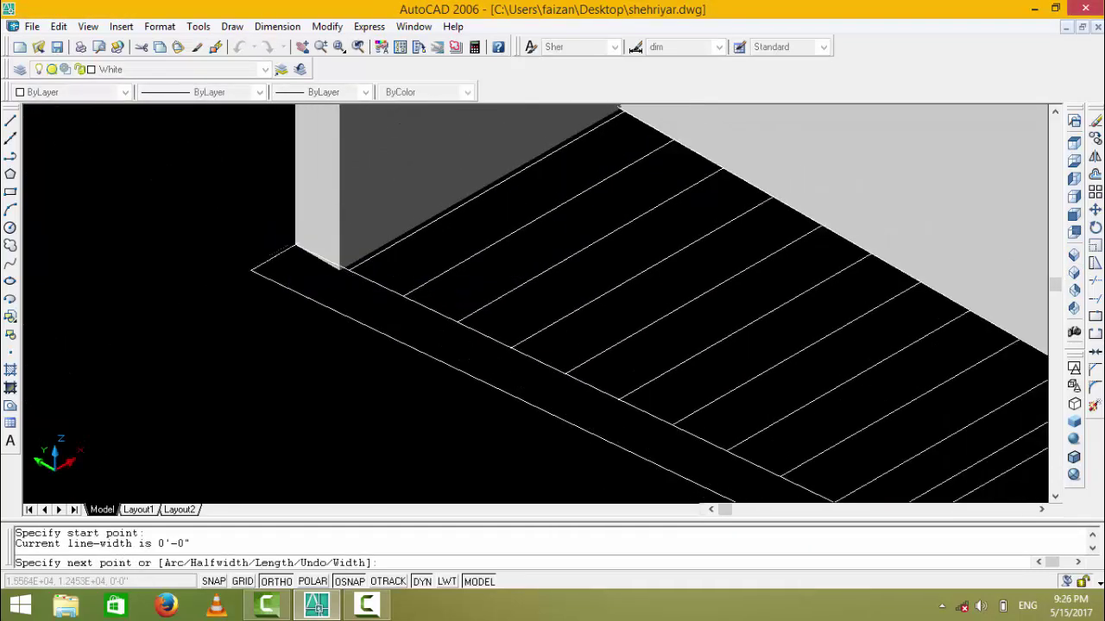
scroll(247, 268, "up", 2)
scroll(266, 288, "down", 2)
scroll(250, 164, "down", 1)
scroll(284, 215, "up", 2)
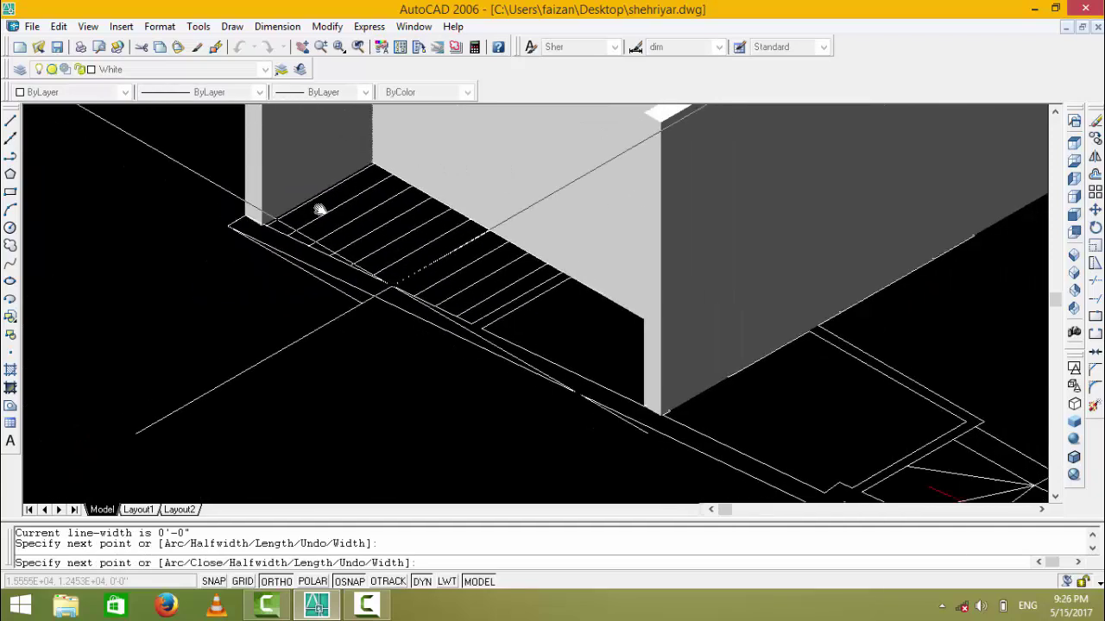
scroll(388, 259, "up", 2)
scroll(691, 377, "up", 1)
scroll(691, 377, "up", 1)
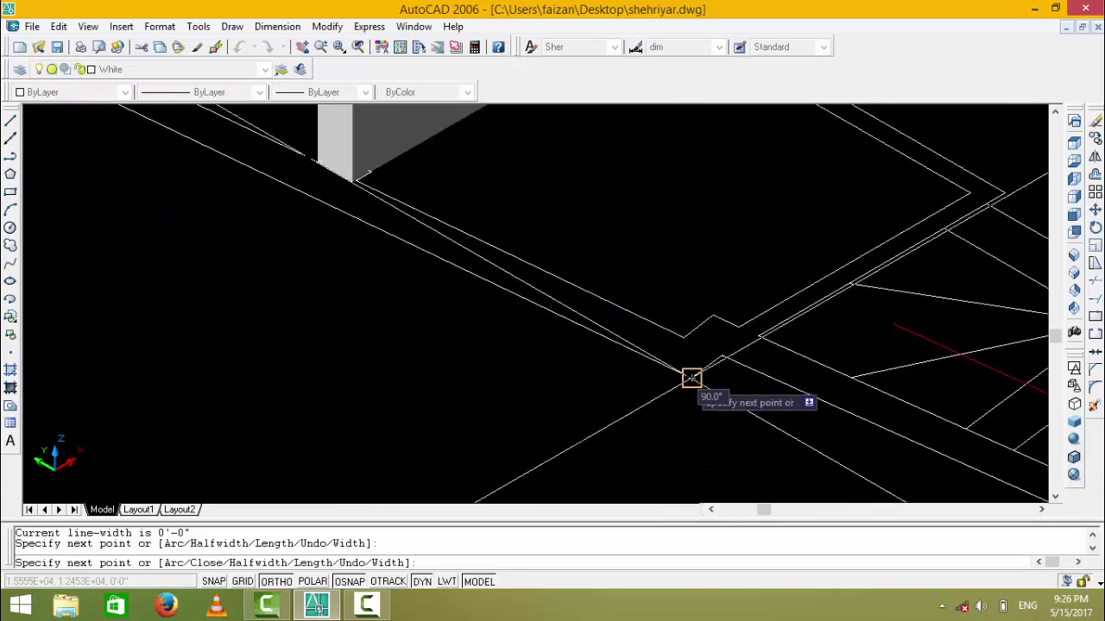
left_click(691, 377)
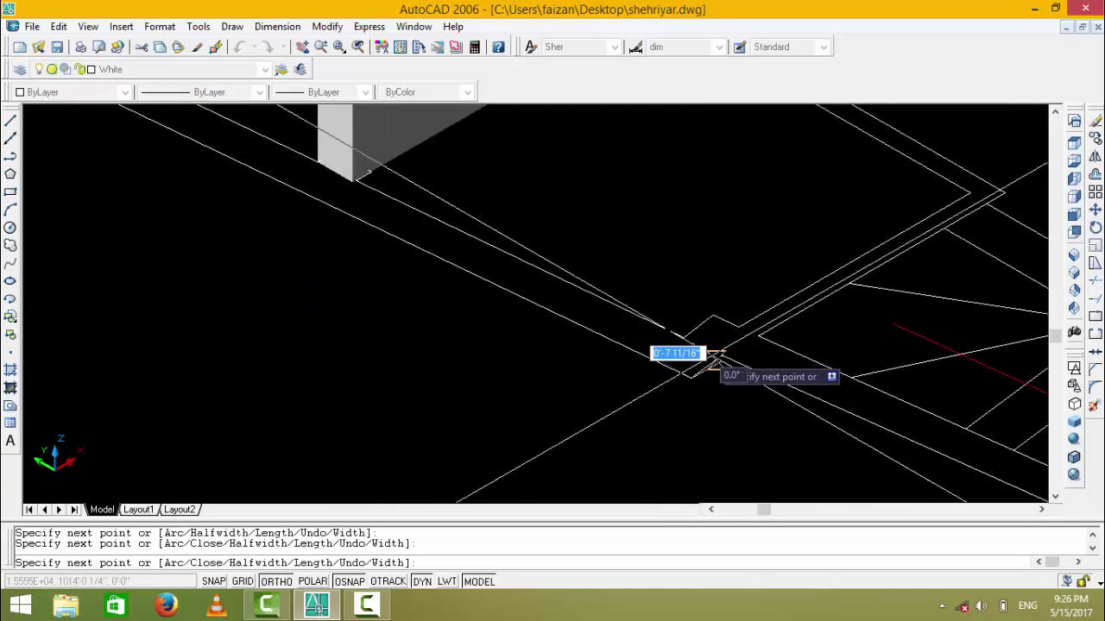
- Add another corner along the strip and end the polyline
left_click(716, 354)
scroll(557, 373, "up", 2)
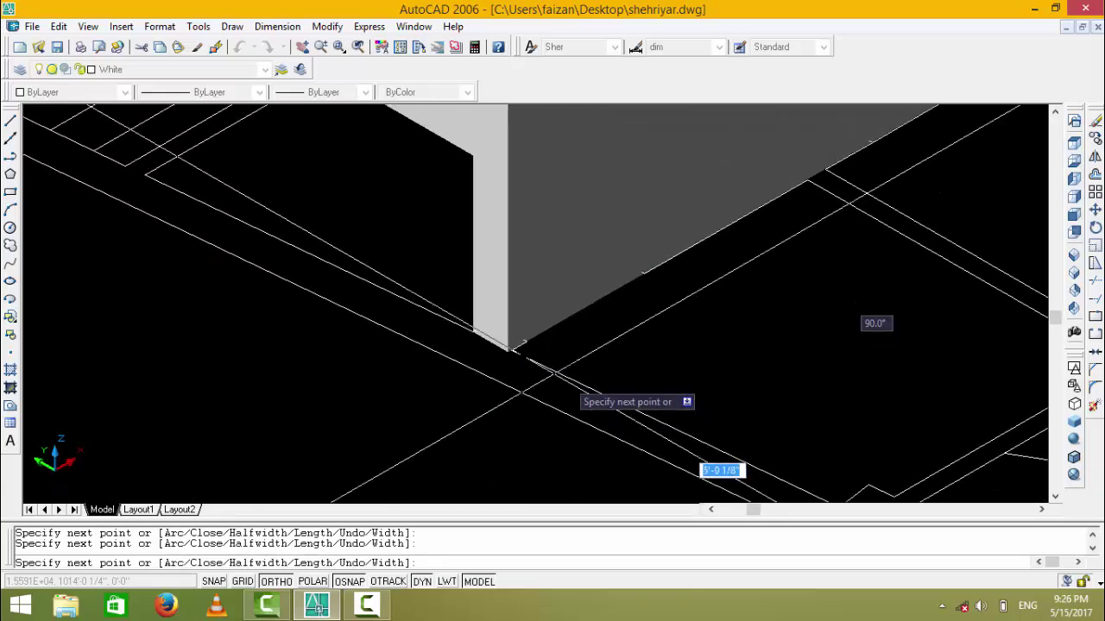
scroll(518, 358, "down", 3)
scroll(372, 345, "up", 2)
scroll(312, 288, "up", 2)
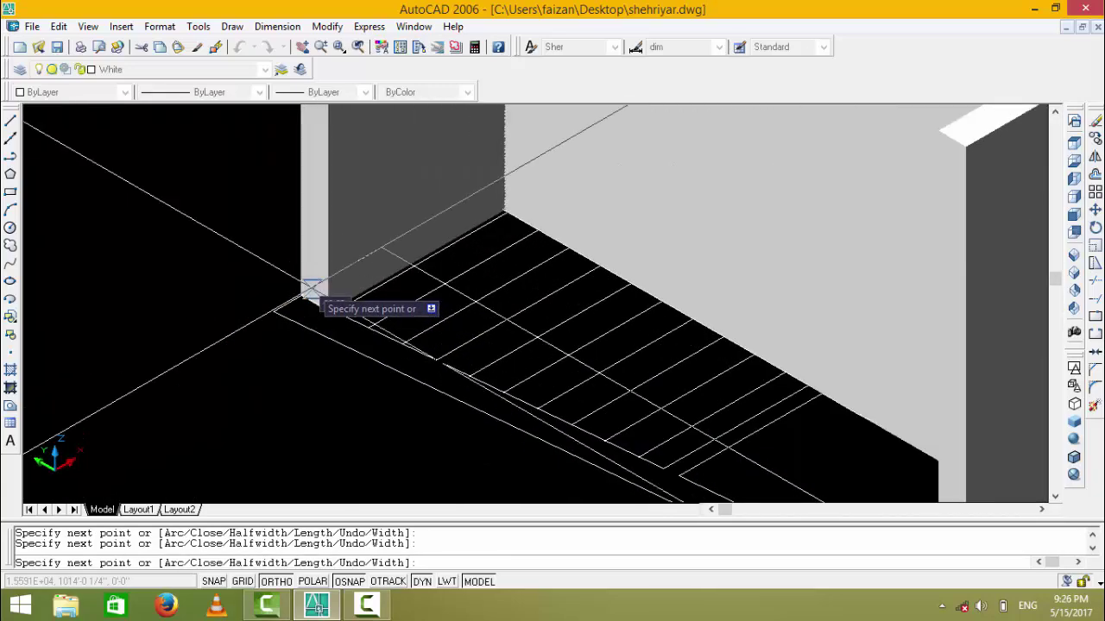
scroll(298, 298, "down", 3)
scroll(453, 353, "up", 2)
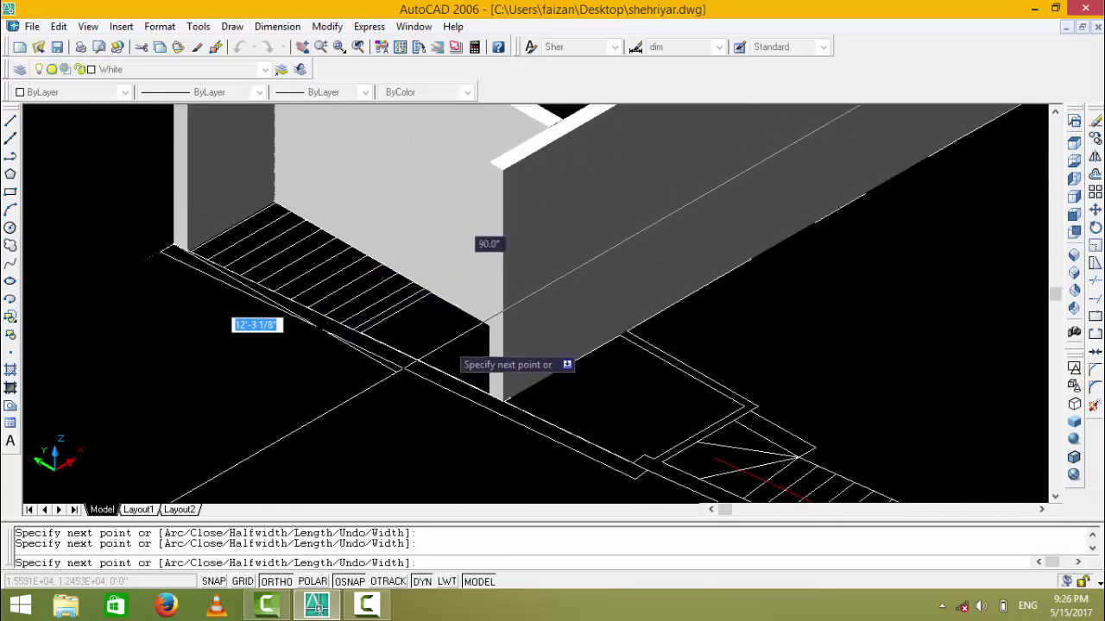
scroll(608, 449, "up", 2)
key("Escape")
scroll(599, 447, "up", 2)
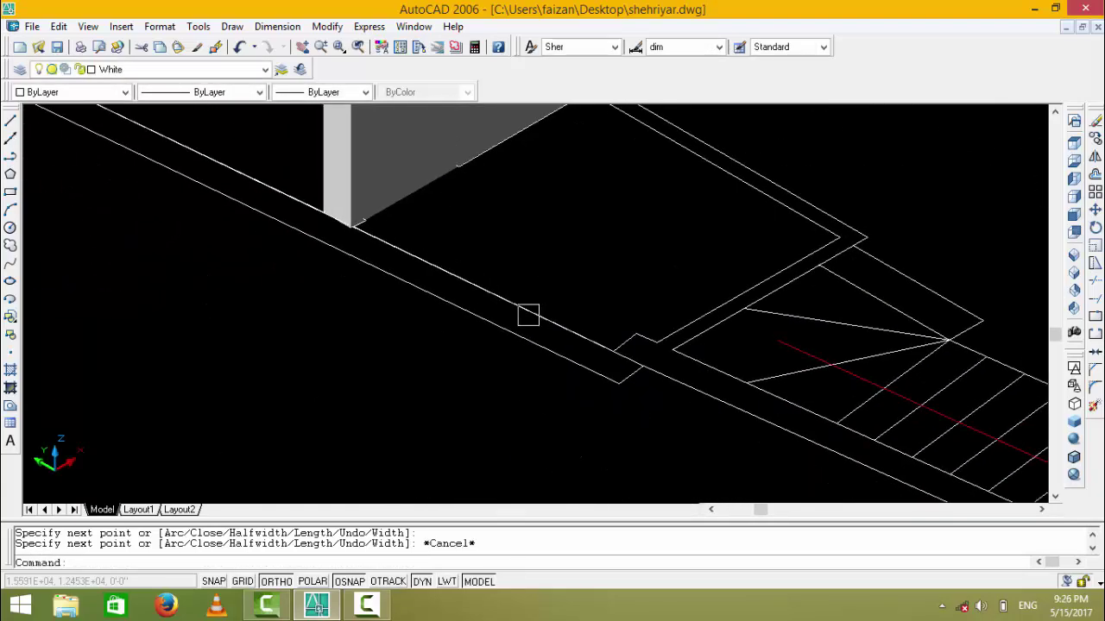
scroll(617, 353, "up", 2)
scroll(506, 362, "down", 3)
key("Escape")
key("Escape")
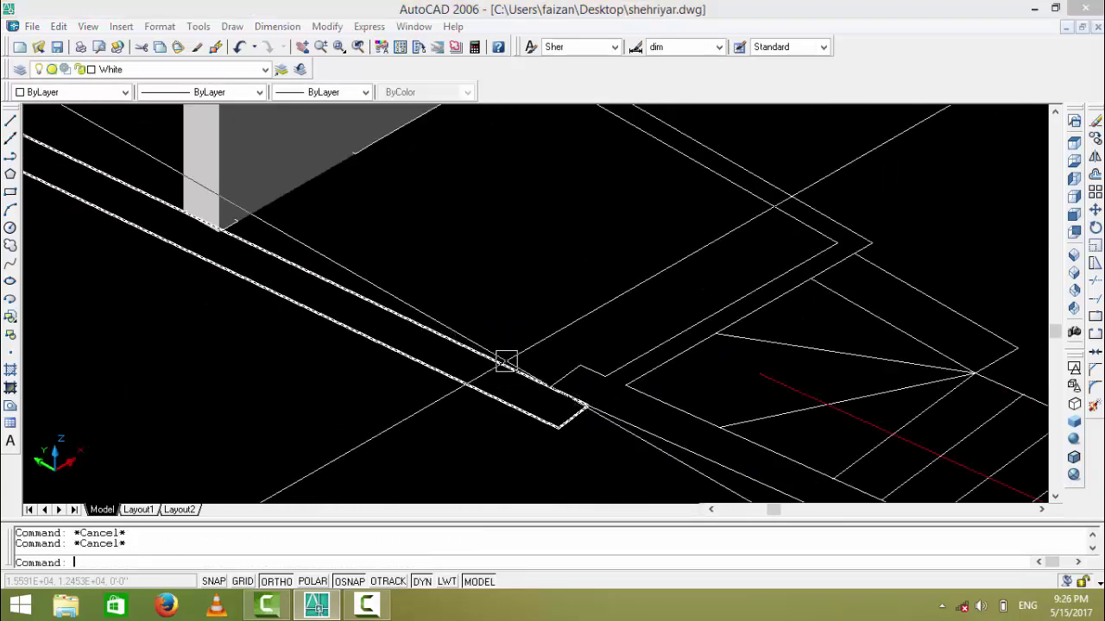
- Extrude the new wall polyline 11' high
type("ext")
key("Return")
left_click(489, 353)
key("Return")
scroll(483, 358, "down", 2)
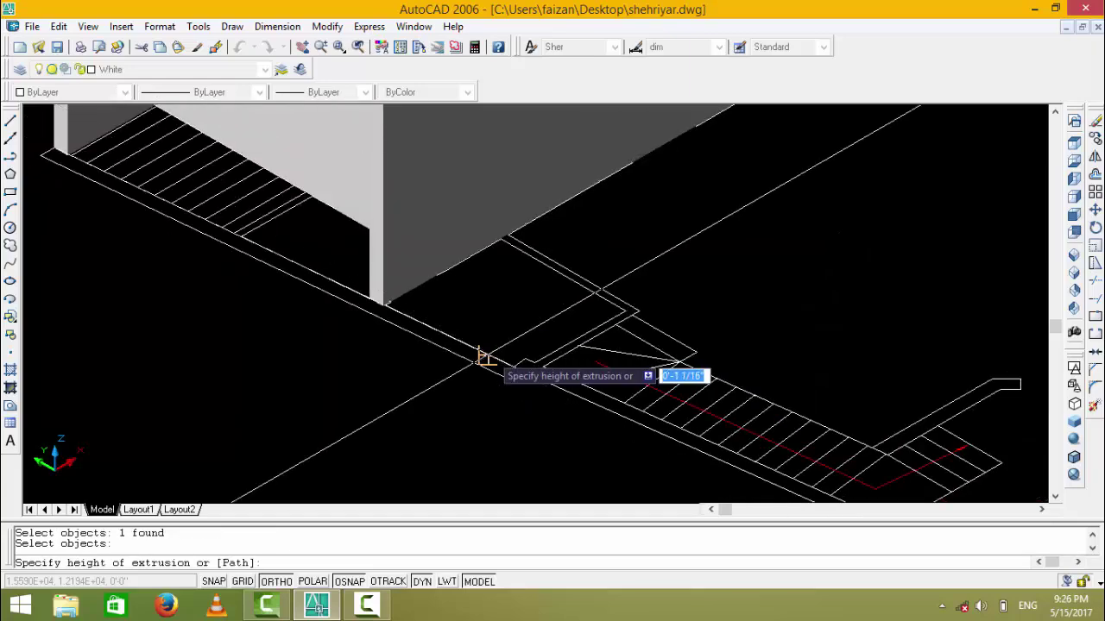
type("11'")
key("Return")
key("Return")
scroll(558, 316, "down", 2)
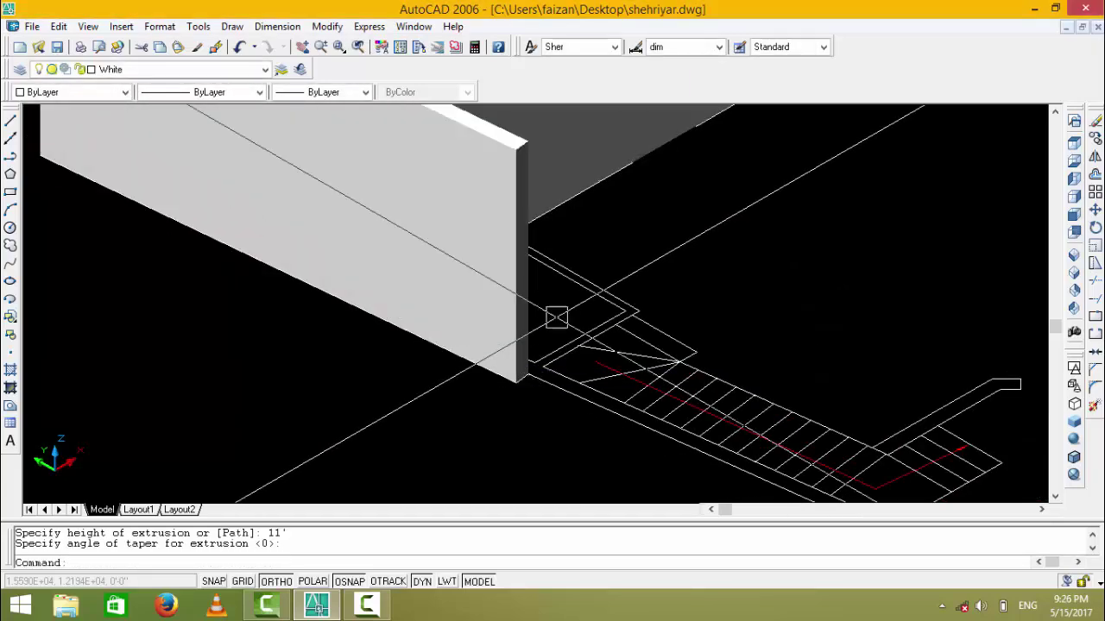
scroll(764, 323, "down", 2)
- In SE Isometric view, extrude the remaining wall outline 11' high and save
left_click(1075, 273)
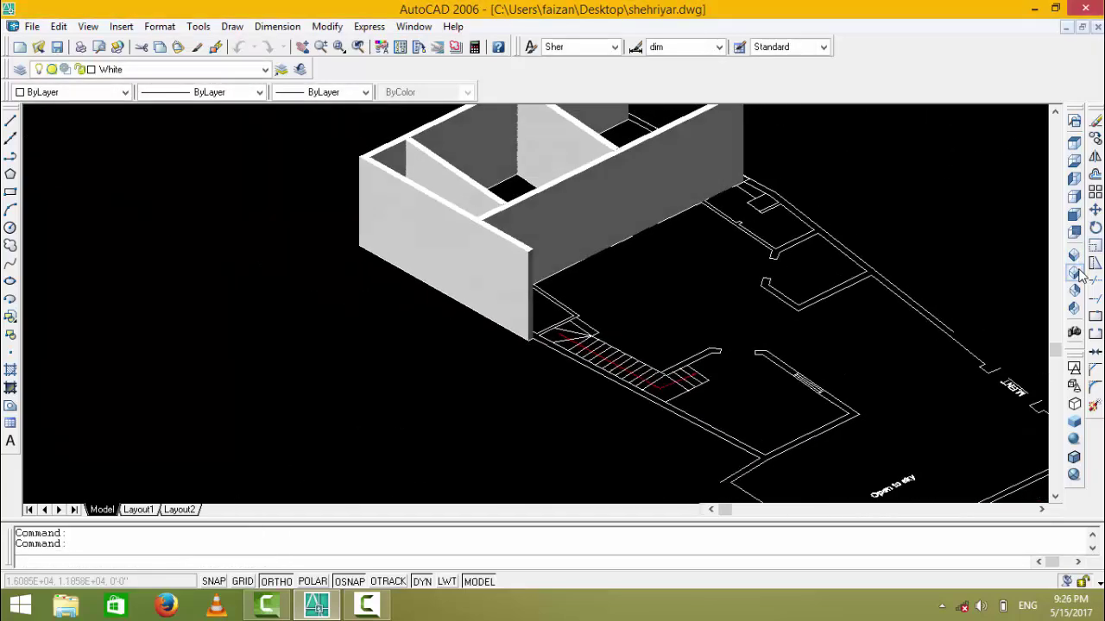
key("Escape")
type("e")
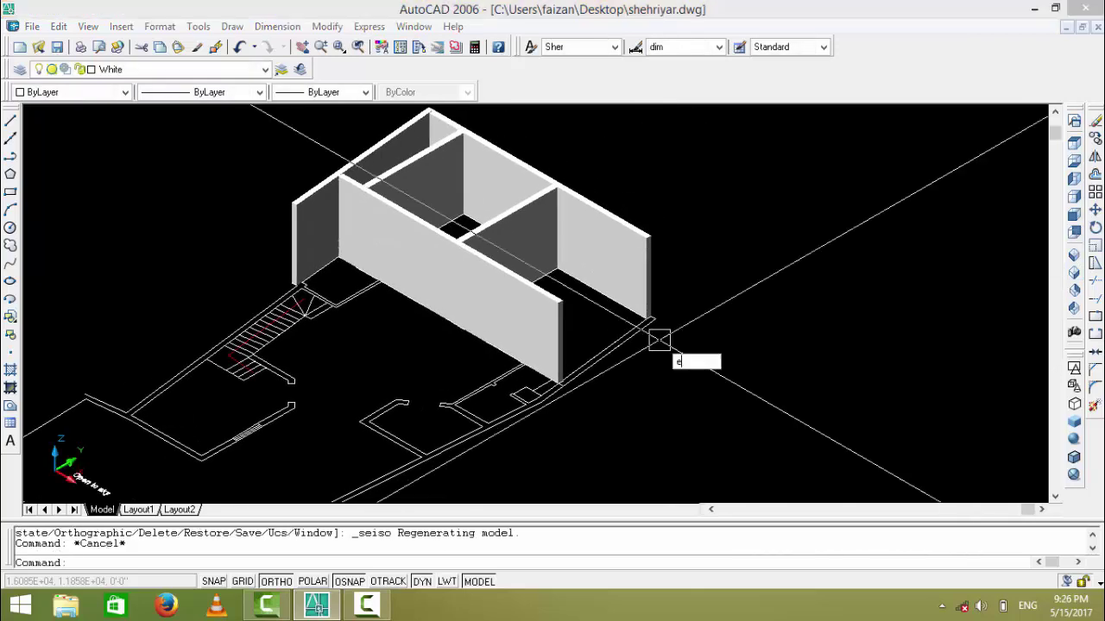
type("t")
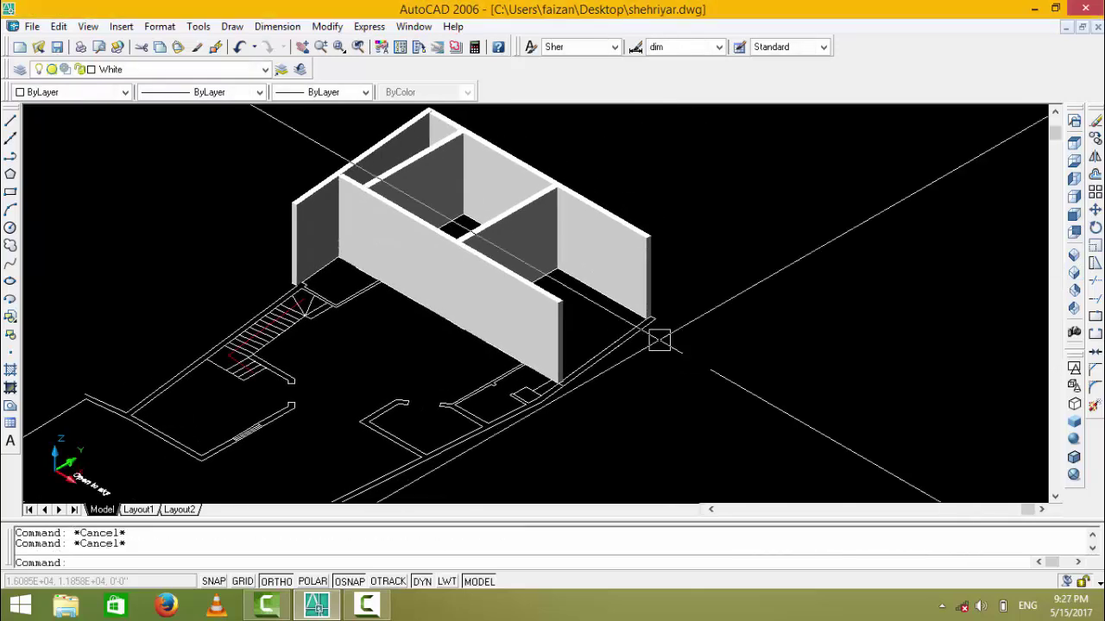
key("Return")
left_click(637, 346)
key("Return")
type("11'")
key("Return")
key("Return")
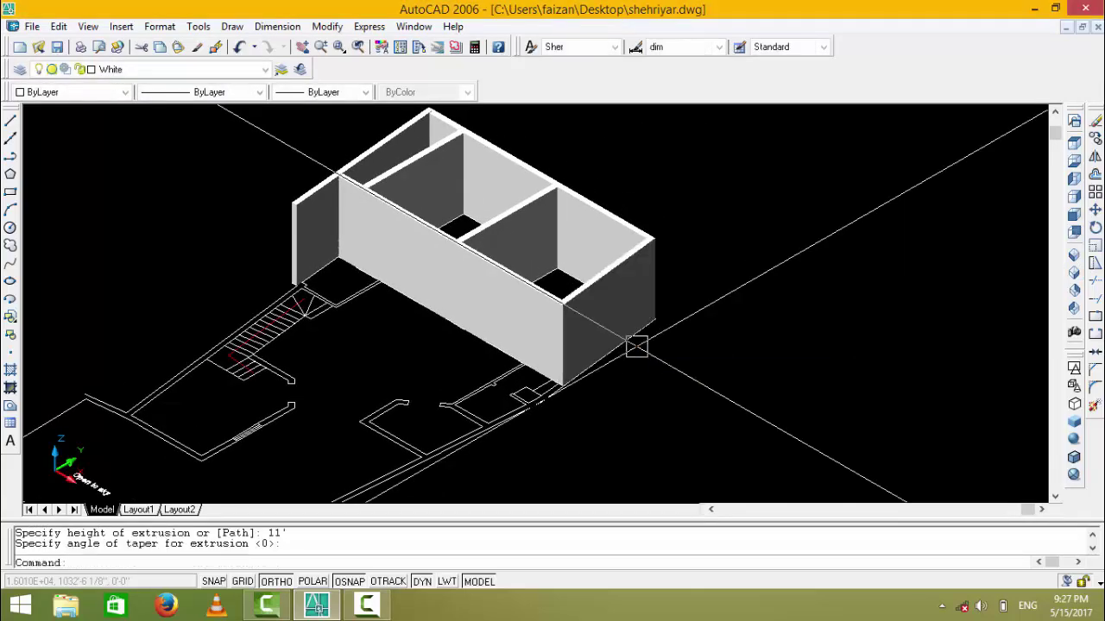
key("Escape")
key("Escape")
scroll(588, 300, "up", 2)
key("ctrl+s")
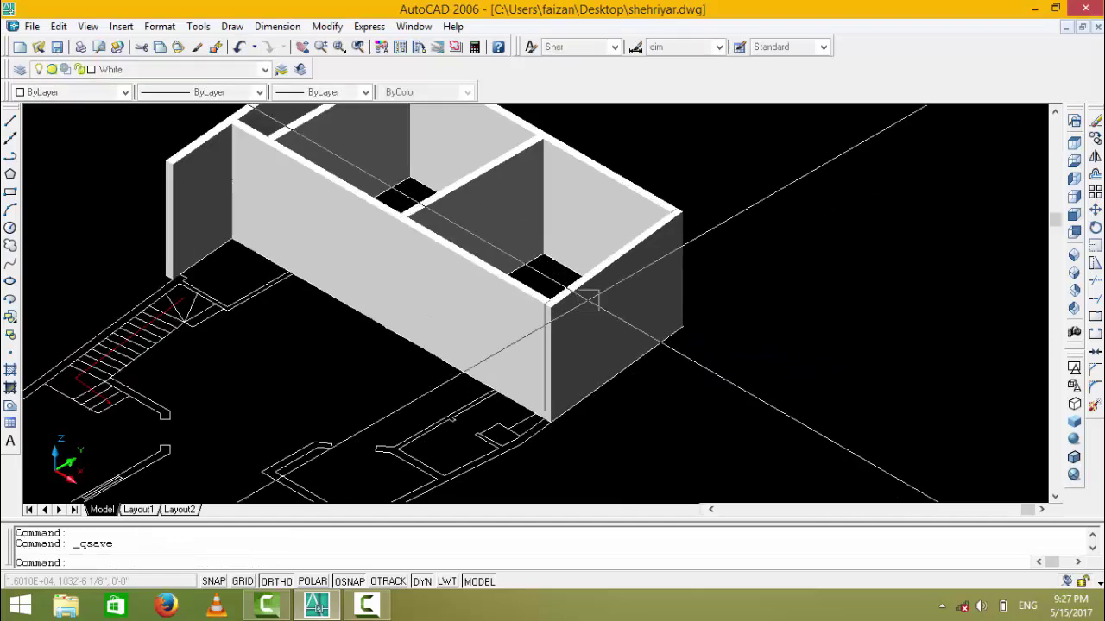
- Extend the front wall line and the short segment near M.ENT to their boundaries, then save
mouse_move(588, 300)
middle_mouse_down()
mouse_move(653, 356)
mouse_move(723, 268)
middle_mouse_up()
middle_click_drag(555, 352, 617, 251)
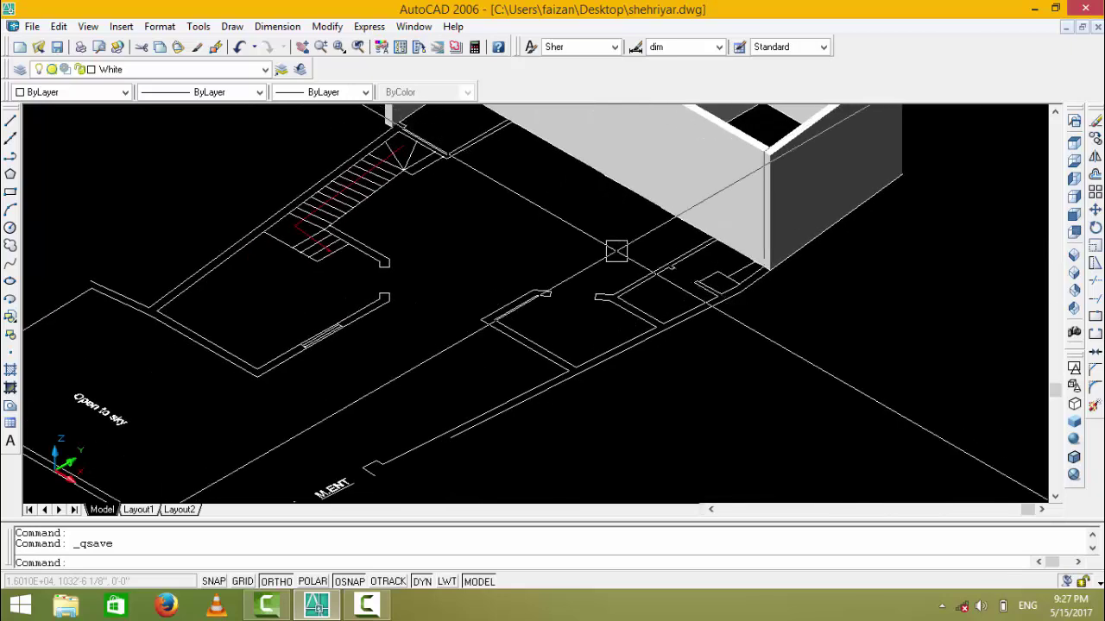
middle_click_drag(599, 338, 613, 232)
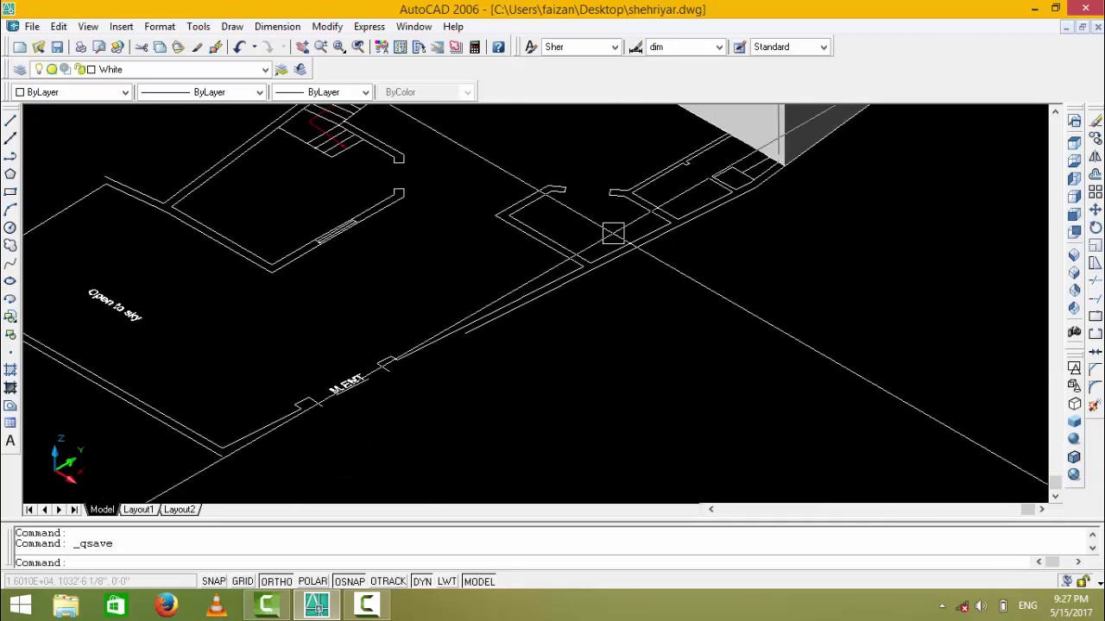
middle_click_drag(473, 358, 513, 348)
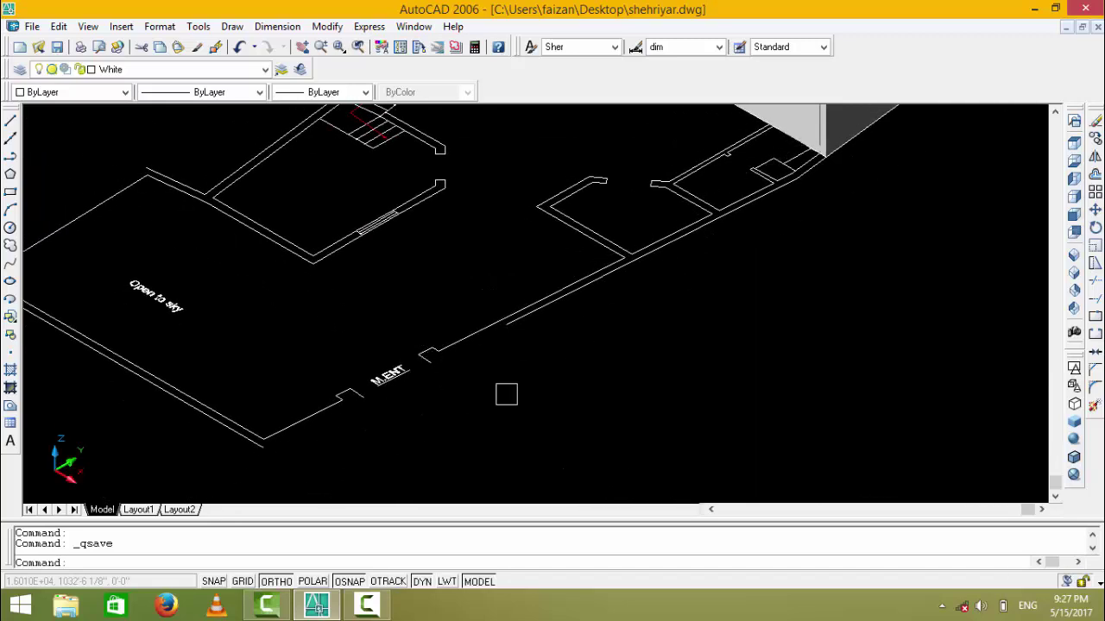
type("ex")
key("Return")
key("Return")
left_click(522, 318)
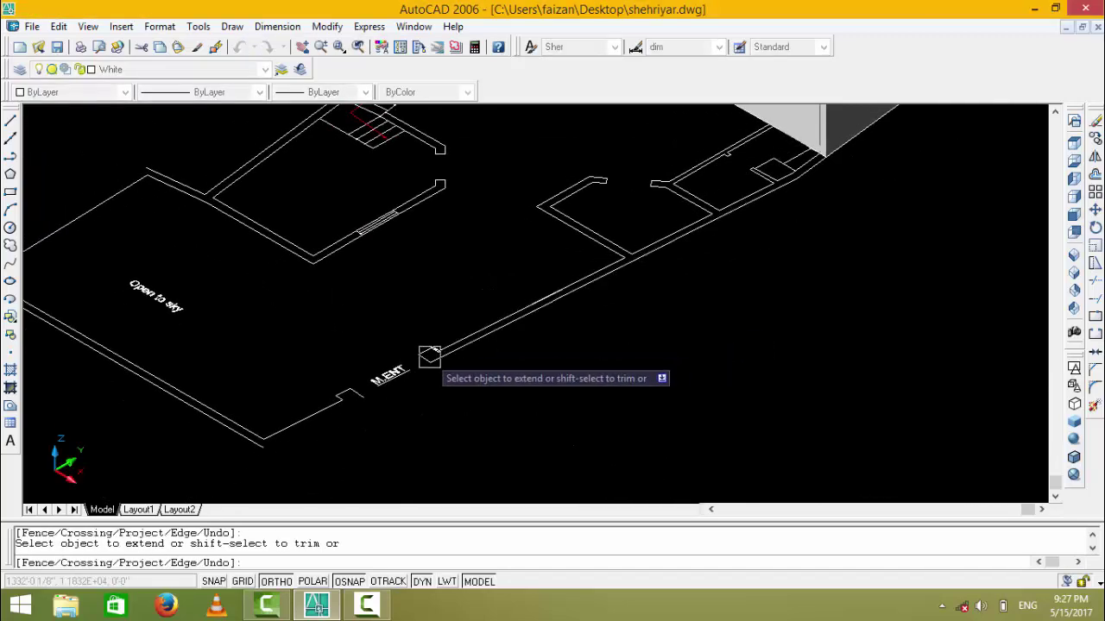
left_click(430, 365)
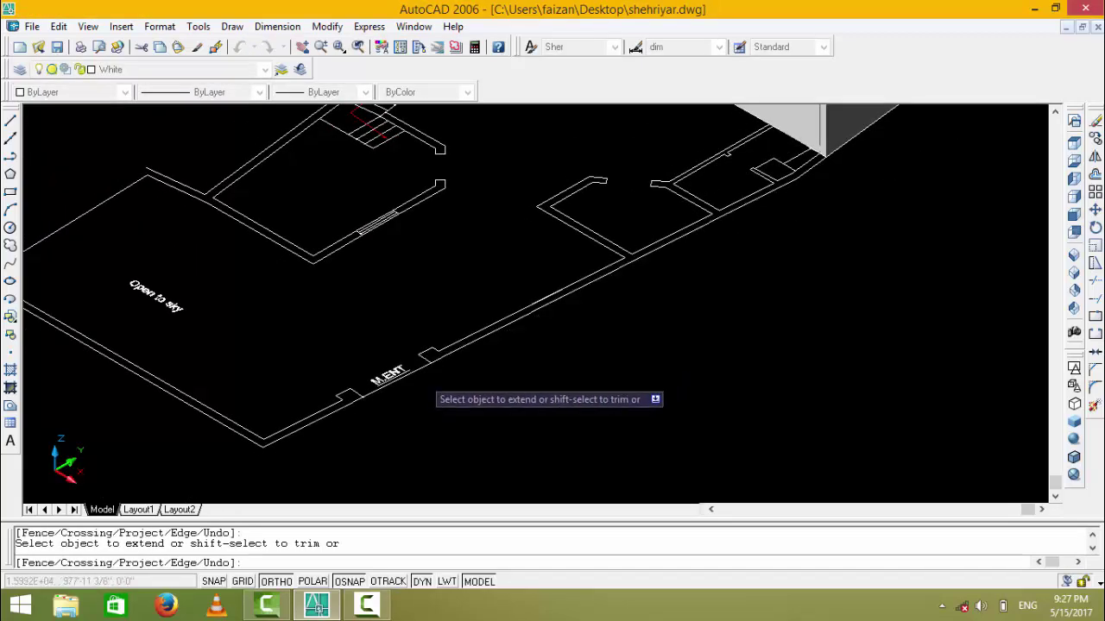
key("Escape")
key("ctrl+s")
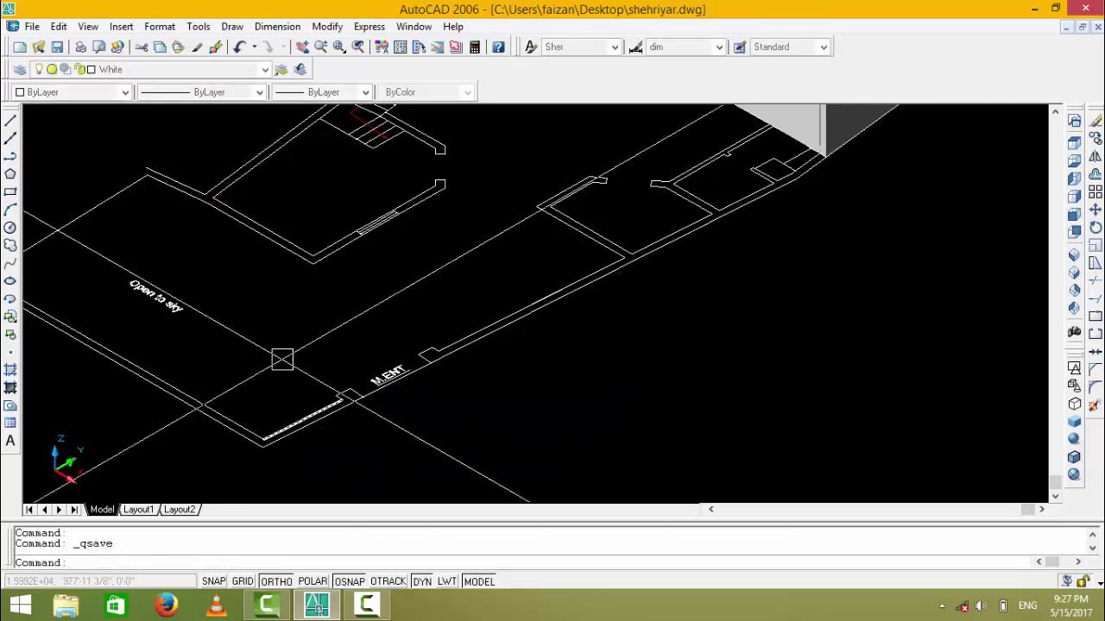
- Pan to the Open to sky area, abandon a started line, and save again
middle_click_drag(284, 365, 512, 447)
middle_click_drag(300, 335, 376, 332)
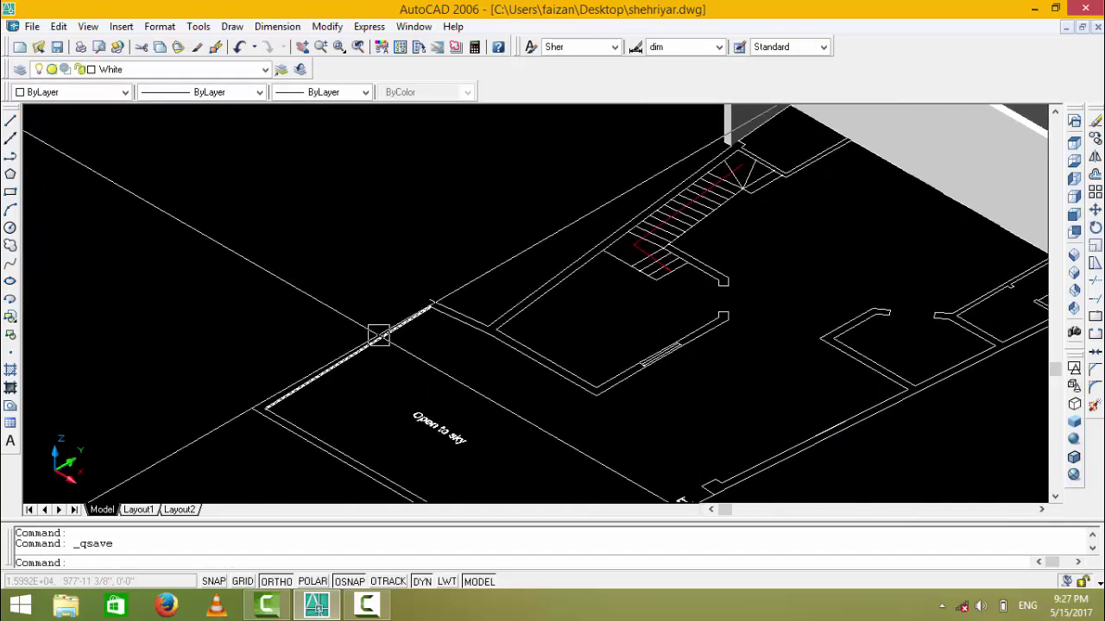
type("l")
key("Return")
left_click(429, 299)
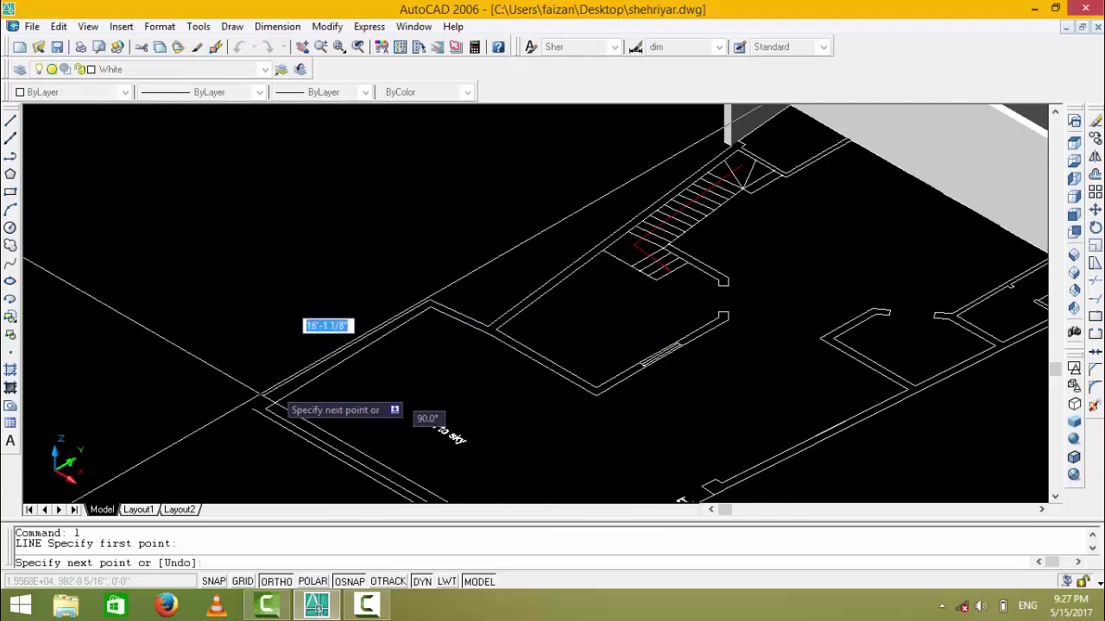
key("Escape")
key("Escape")
middle_click_drag(353, 362, 382, 361)
key("ctrl+s")
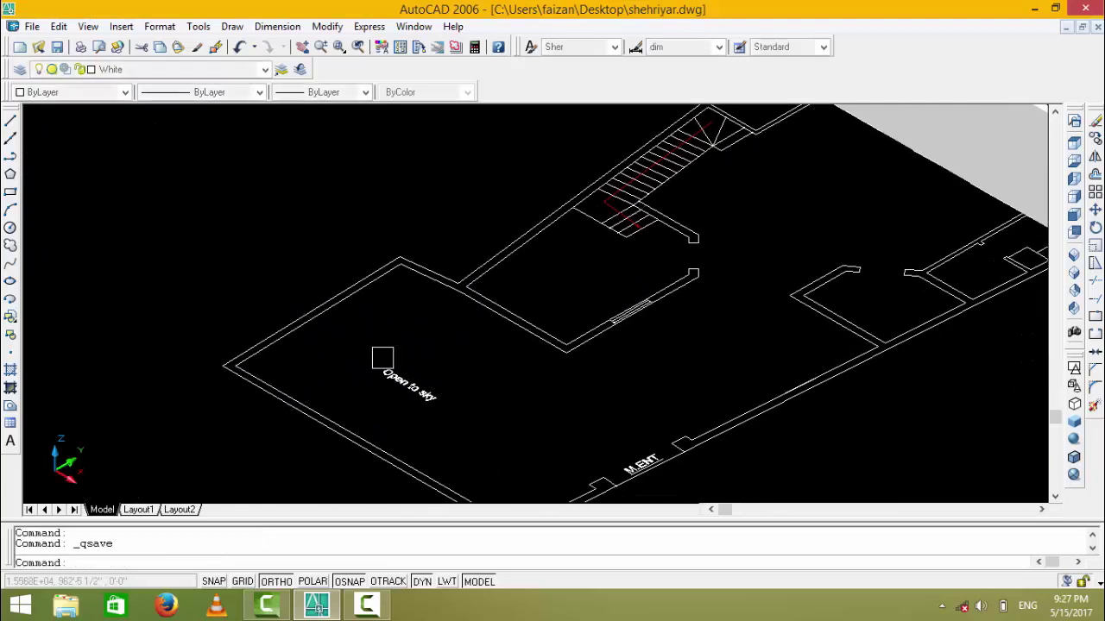
scroll(382, 358, "down", 3)
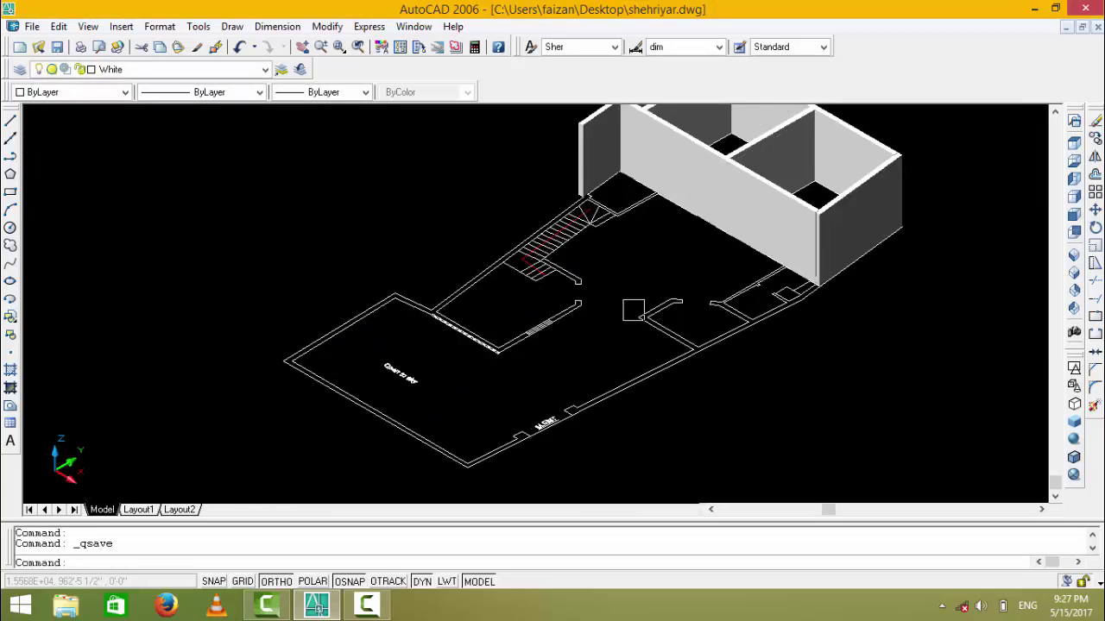
- Bring the 3D walls into view and cancel a first UNION attempt
scroll(572, 353, "up", 2)
scroll(552, 345, "up", 2)
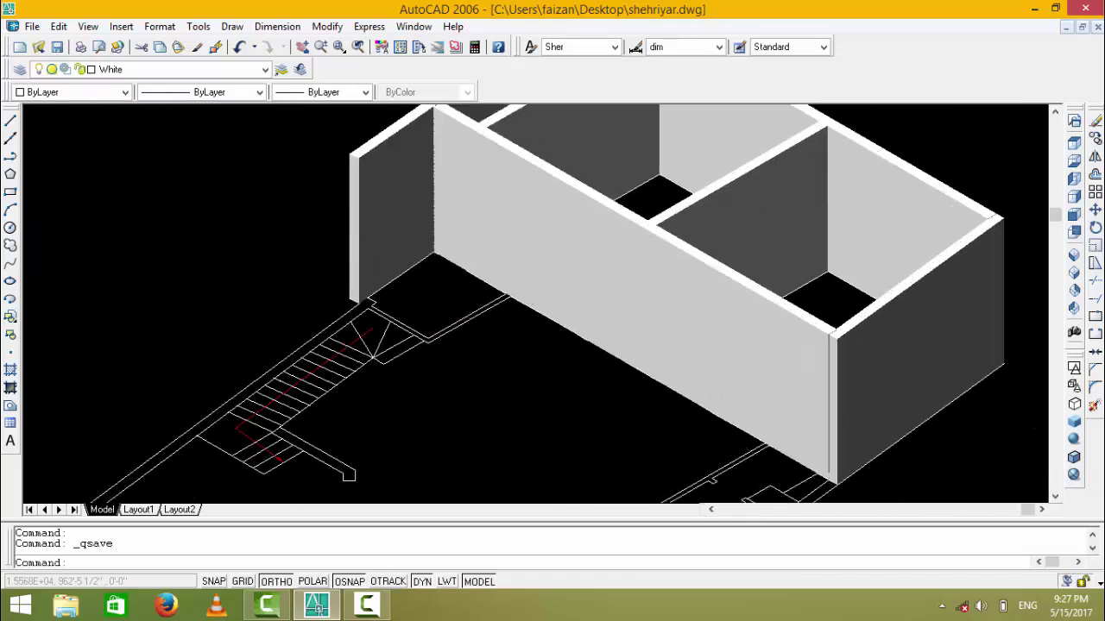
scroll(454, 303, "up", 2)
scroll(592, 301, "down", 3)
mouse_move(643, 325)
middle_mouse_down()
mouse_move(679, 217)
mouse_move(715, 311)
mouse_move(672, 337)
middle_mouse_up()
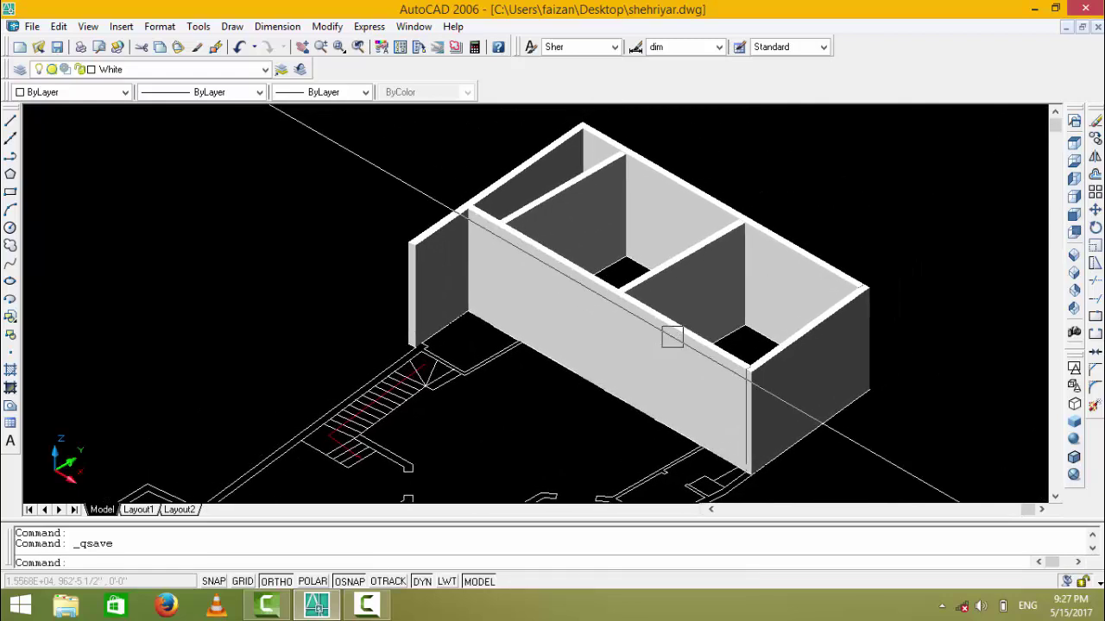
left_click(706, 346)
type("uni")
key("Return")
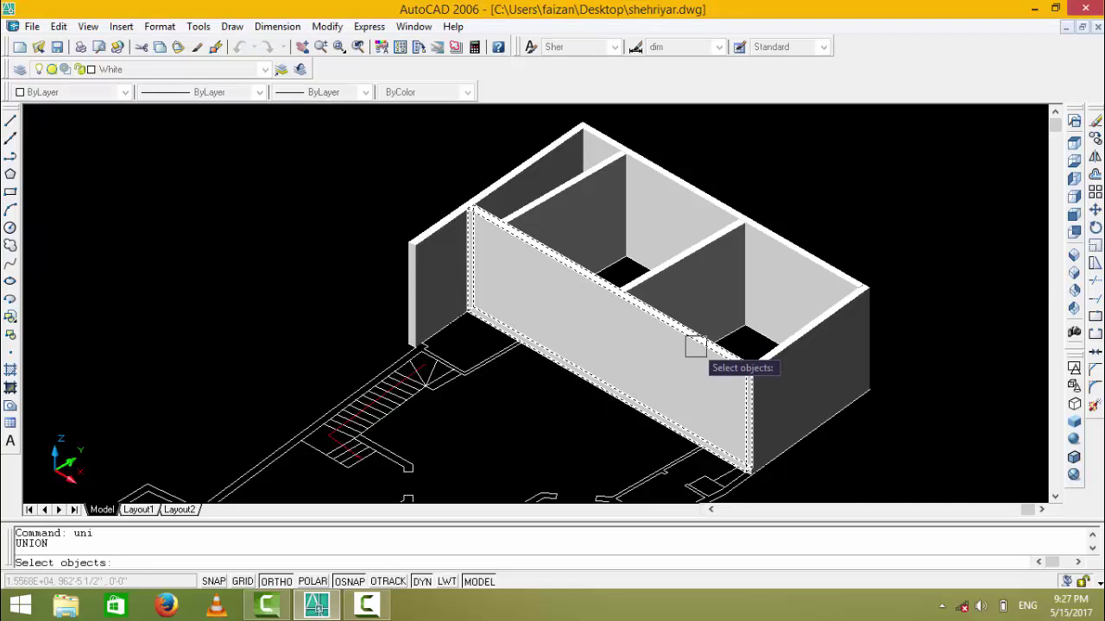
scroll(696, 346, "up", 2)
key("Escape")
key("Escape")
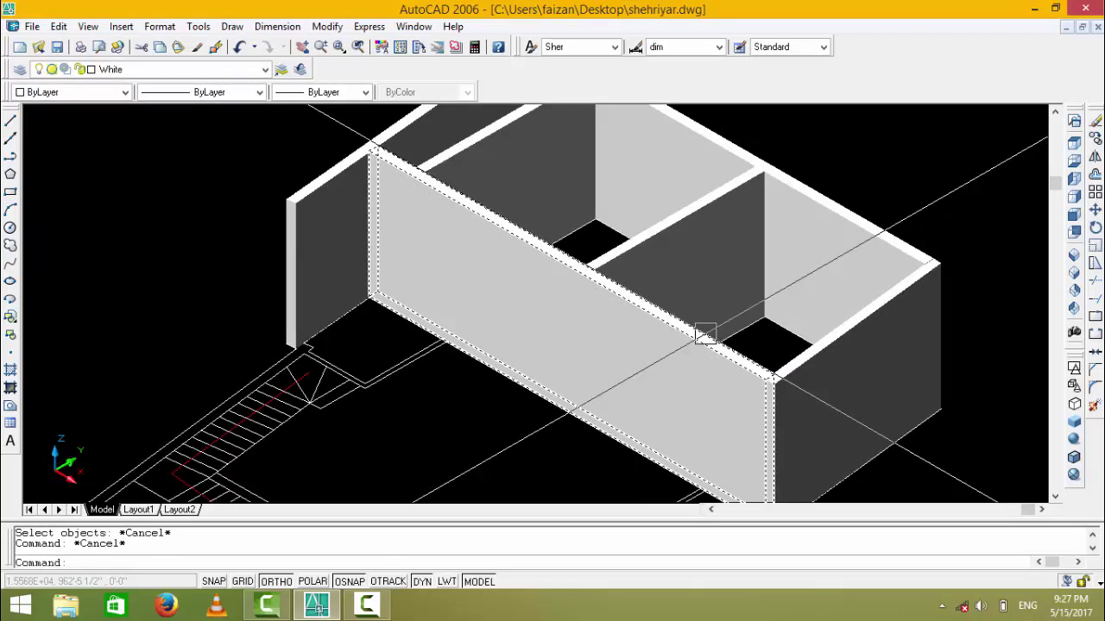
- Union all six extruded walls into a single solid
type("uni")
key("Return")
left_click(669, 217)
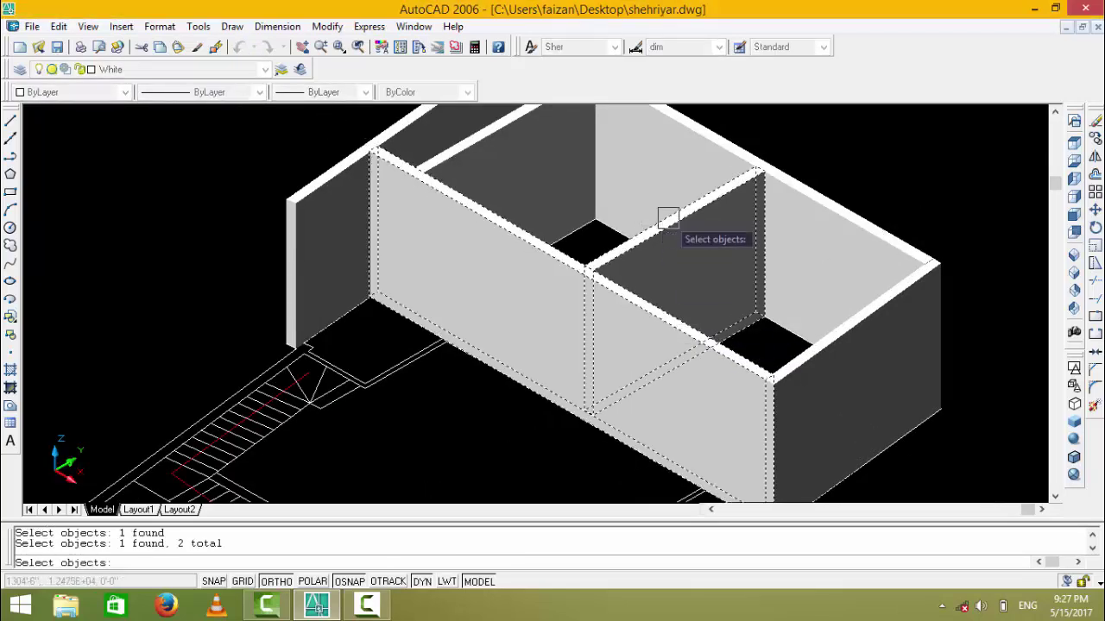
left_click(831, 349)
left_click(742, 316)
middle_click_drag(742, 316, 656, 312, "shift")
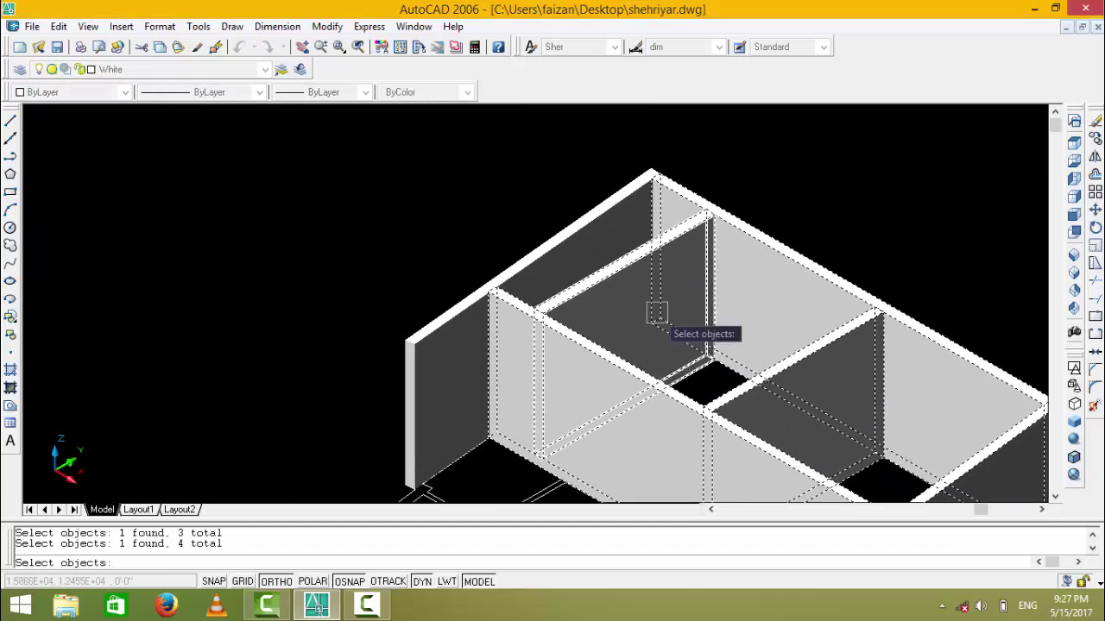
left_click(611, 263)
left_click(577, 226)
key("Return")
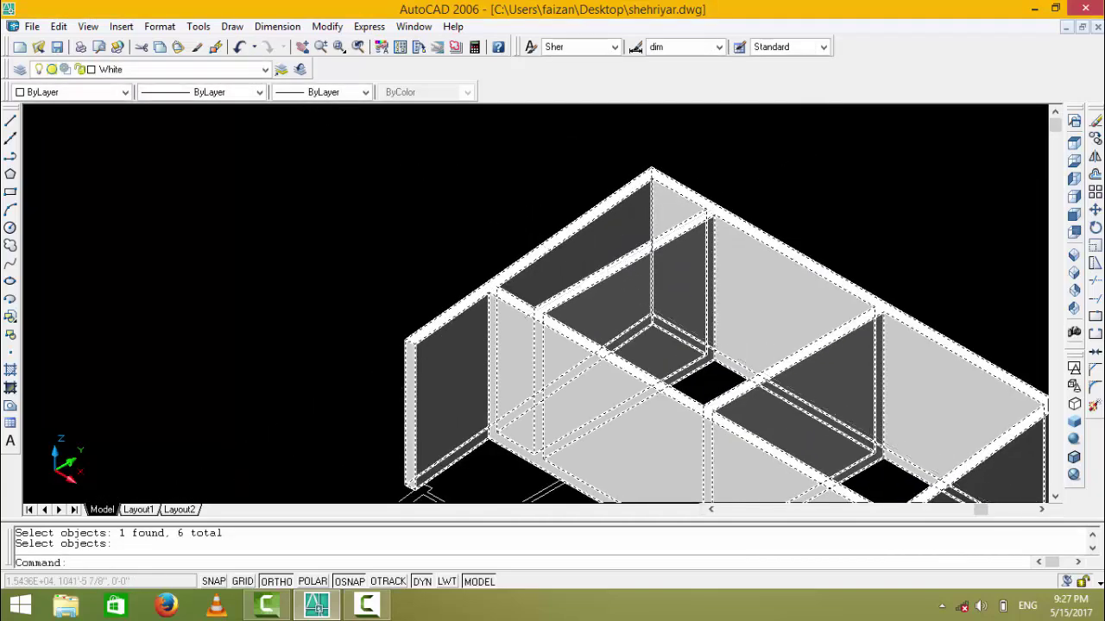
scroll(652, 153, "down", 3)
key("Escape")
- Move the merged wall solid to the Boundary layer and save
left_click(651, 154)
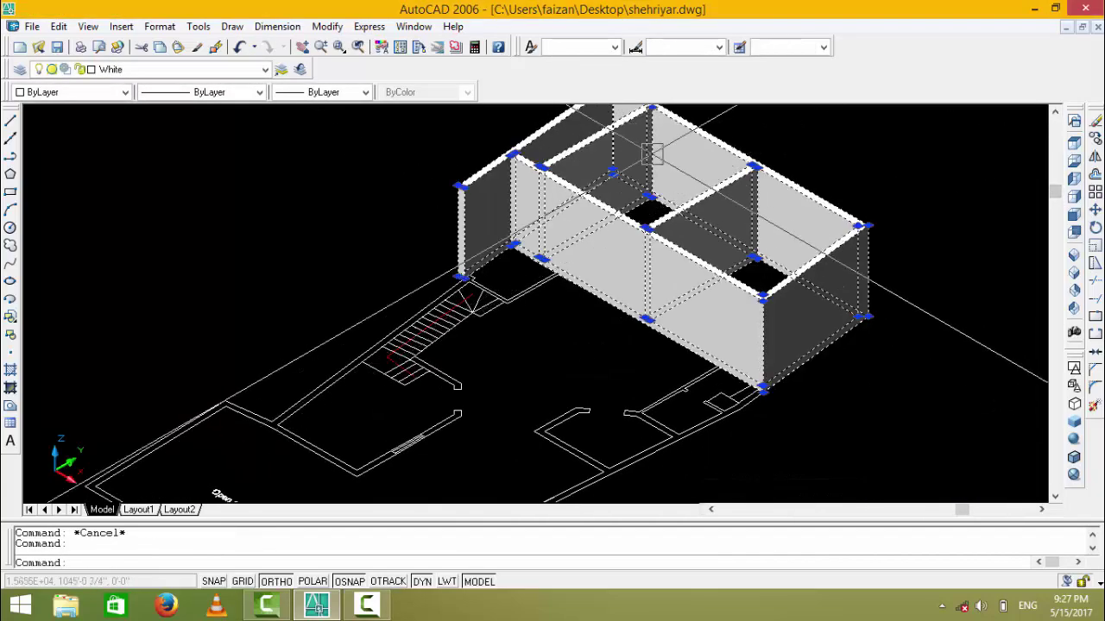
left_click(134, 69)
key("w")
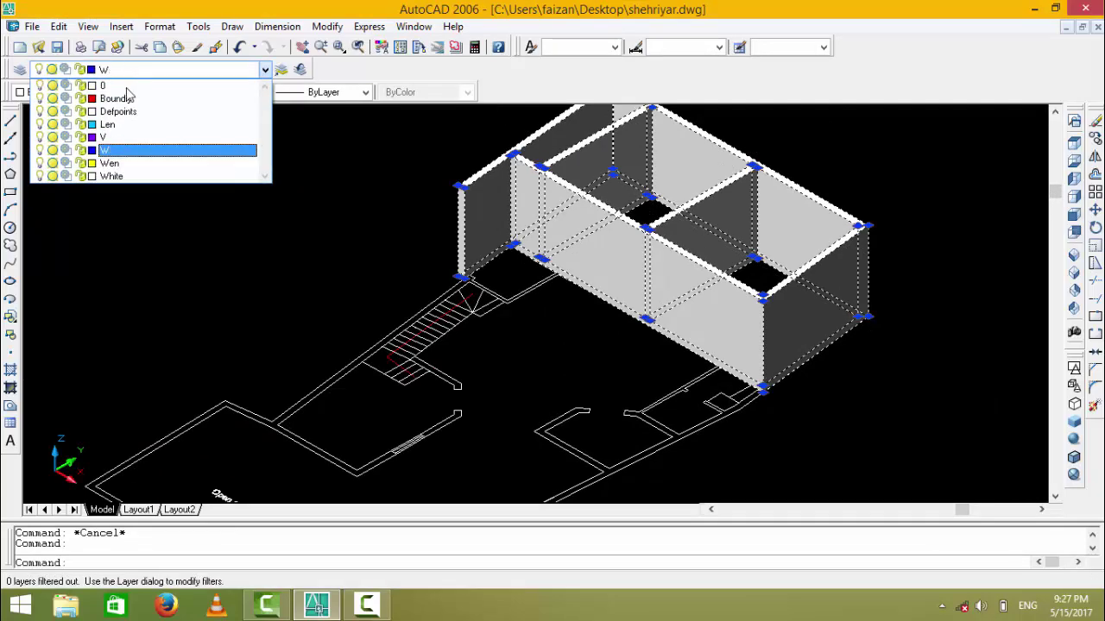
left_click(121, 99)
key("Escape")
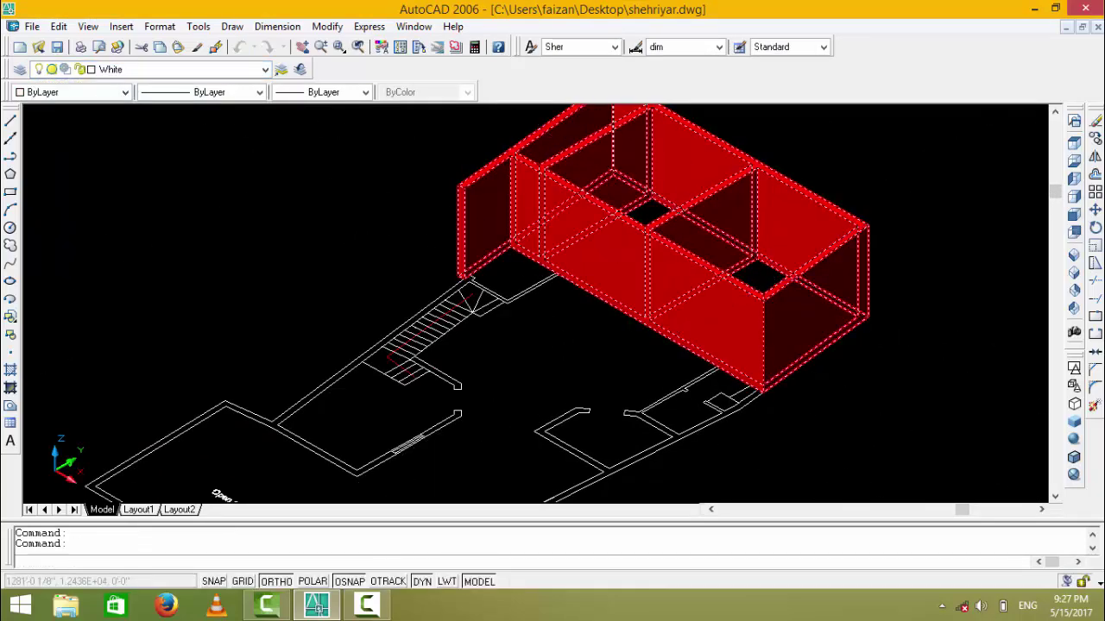
key("ctrl+s")
- Switch to the Top view with 2D wireframe display
left_click(1074, 143)
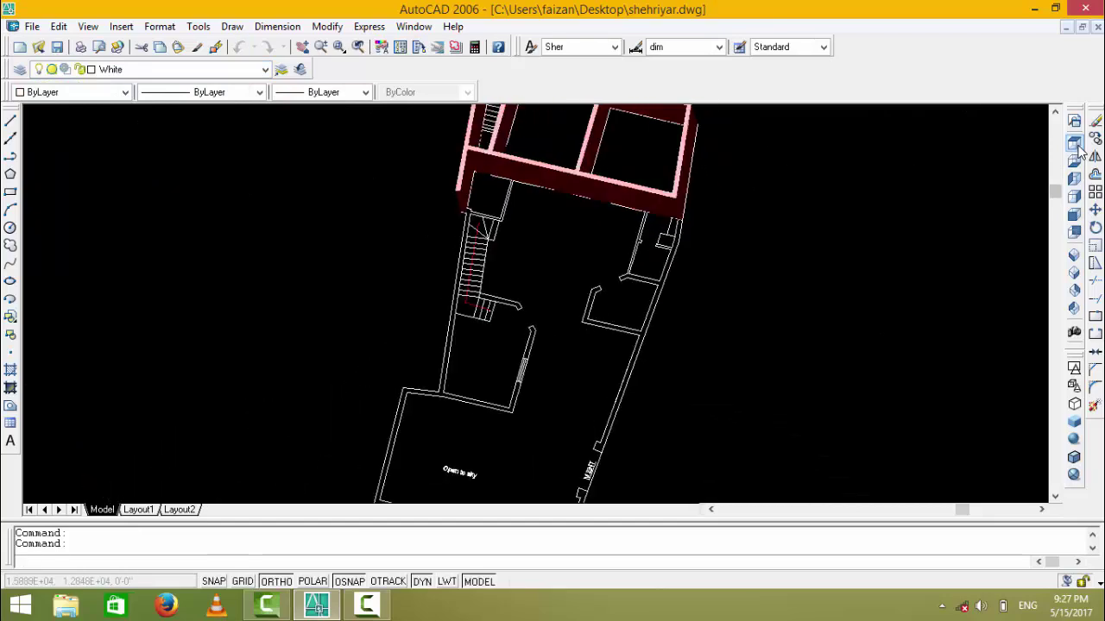
scroll(577, 171, "up", 3)
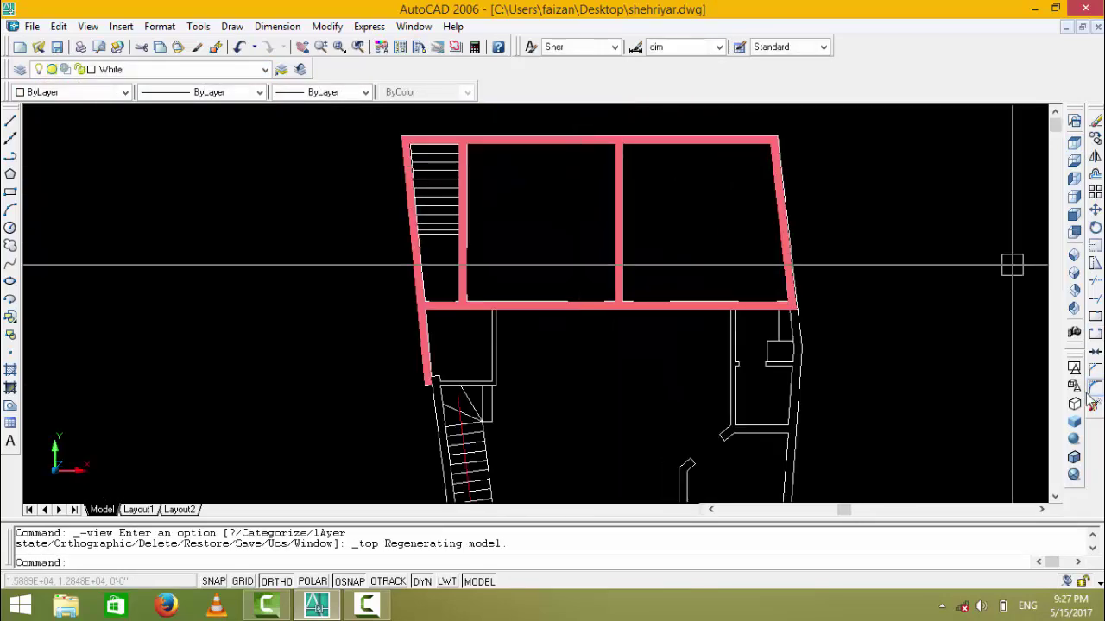
left_click(1075, 369)
scroll(640, 329, "up", 3)
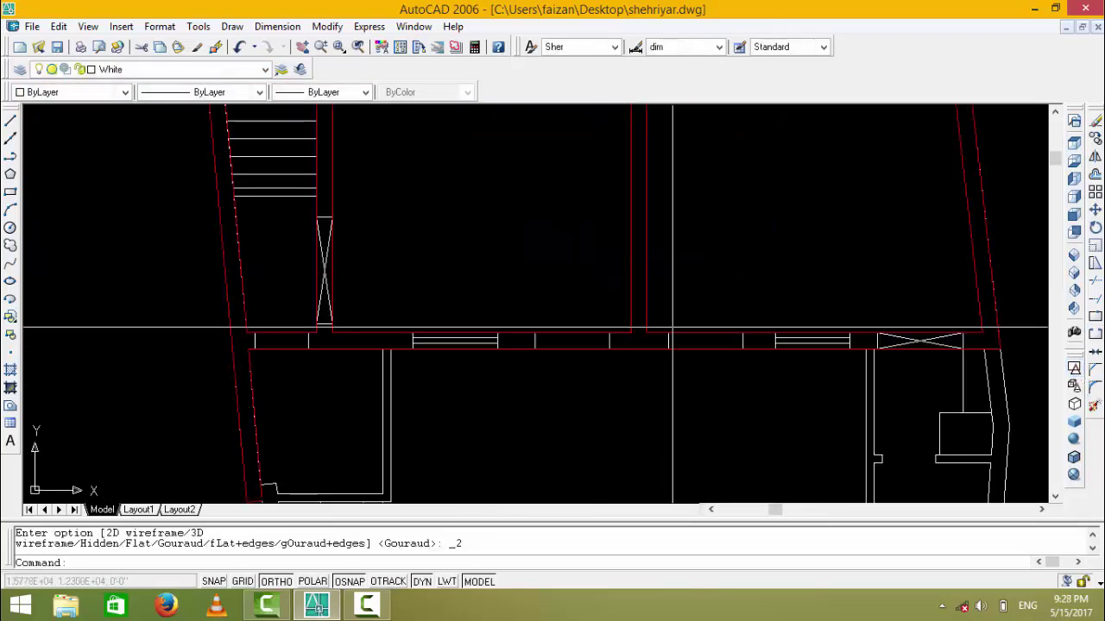
type("rec")
key("Return")
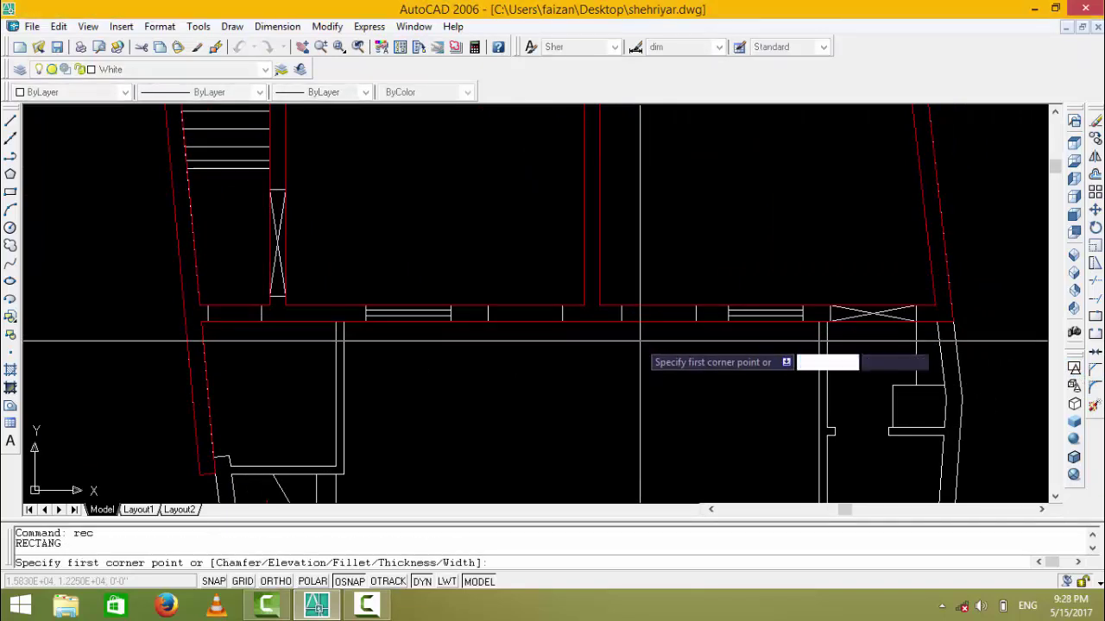
scroll(621, 293, "up", 3)
- Cancel the rectangle and fill the first two openings with 8 ft boxes
key("Escape")
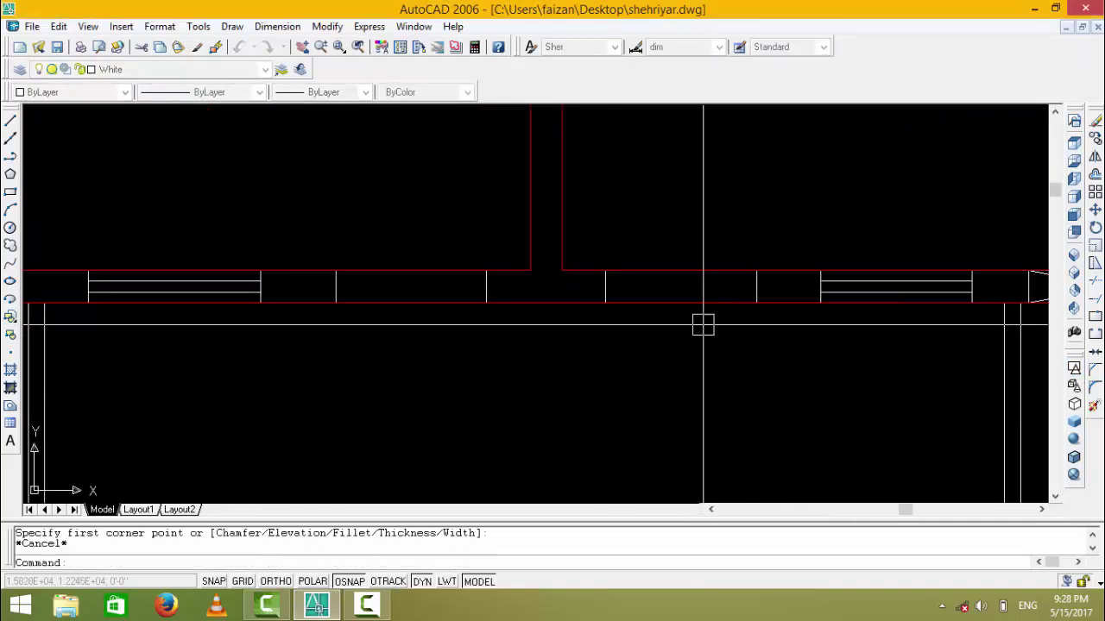
key("Escape")
type("box")
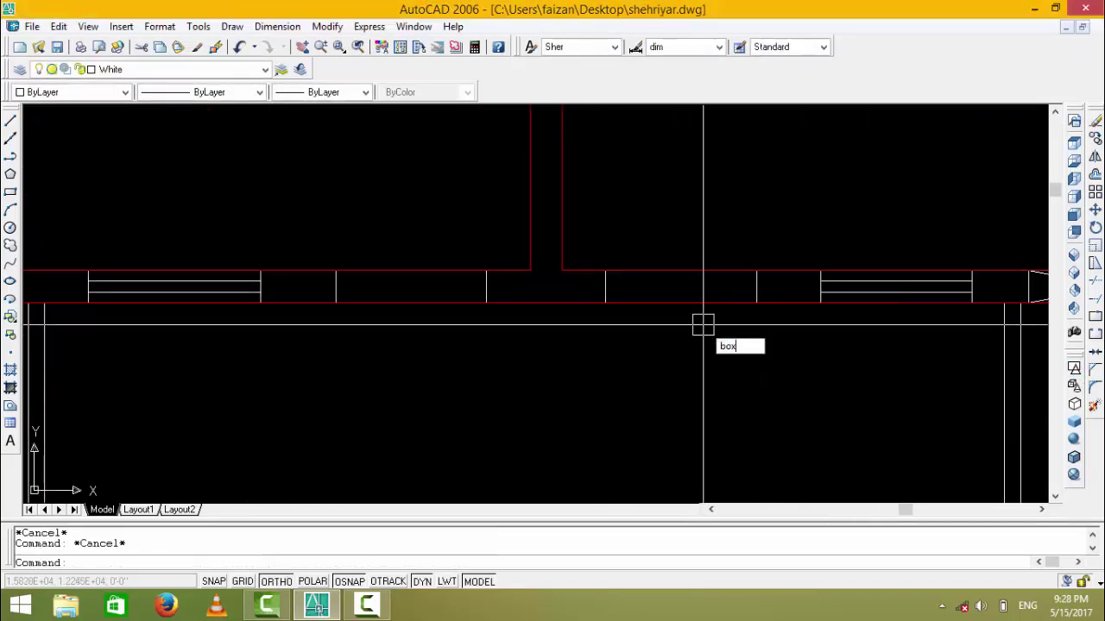
key("Return")
left_click(757, 270)
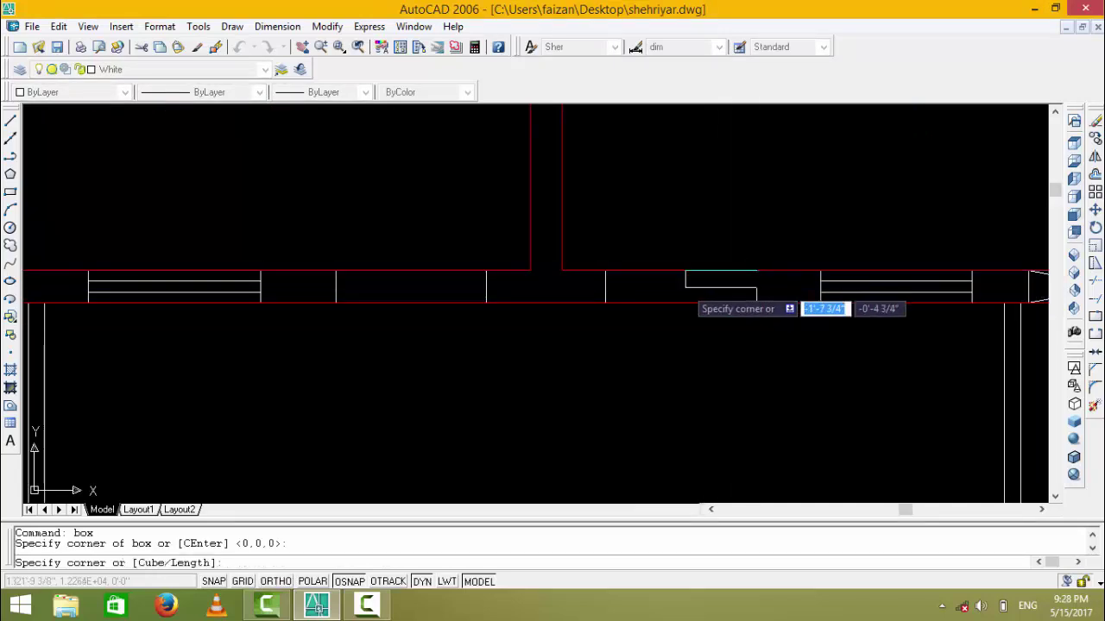
left_click(605, 303)
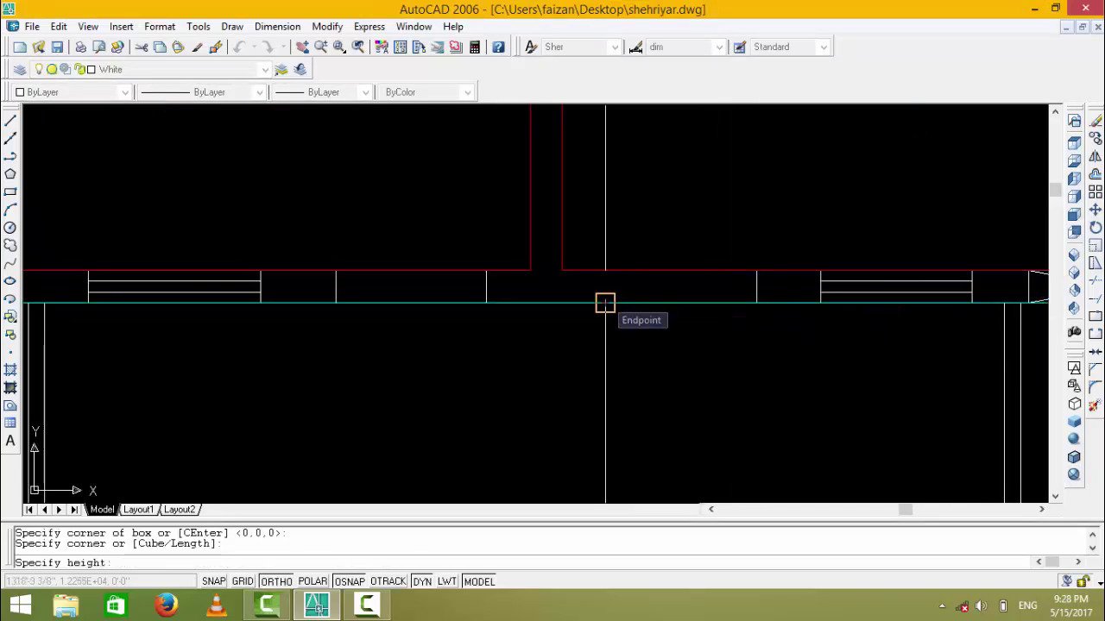
type("8")
key("Return")
key("Return")
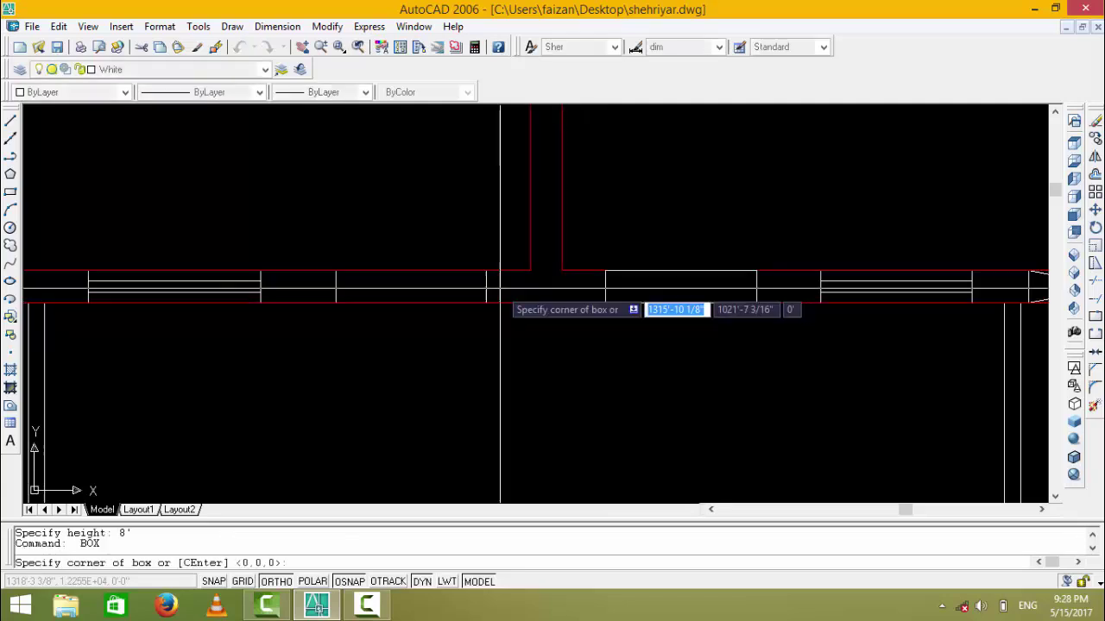
left_click(485, 270)
left_click(336, 302)
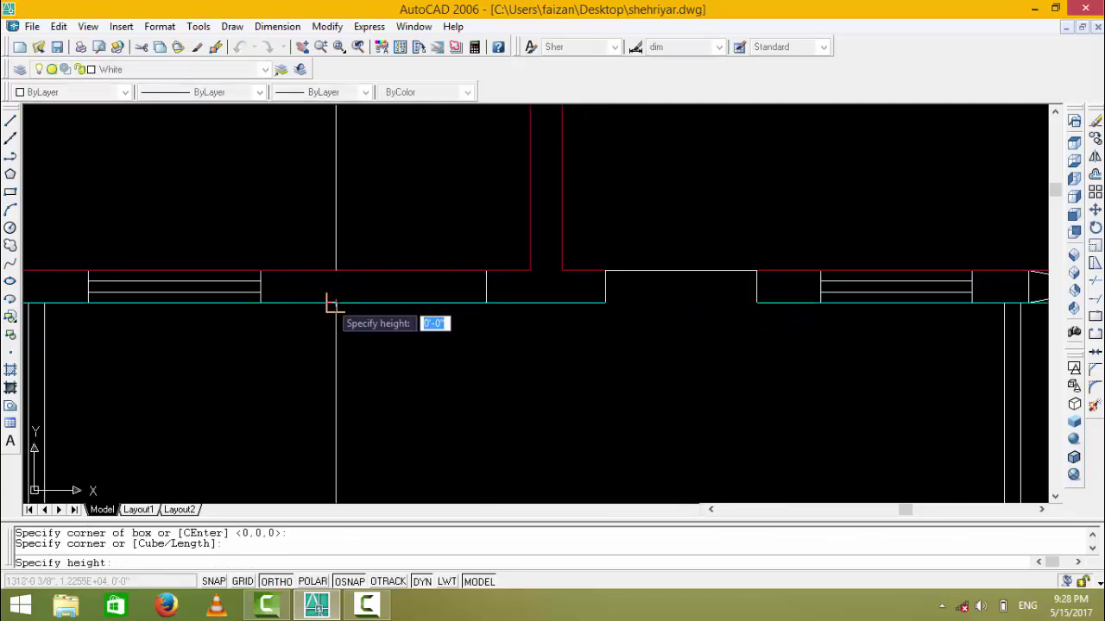
type("8")
key("Return")
key("Return")
- Fill the next two window openings with 5 ft boxes
middle_click_drag(330, 302, 578, 302)
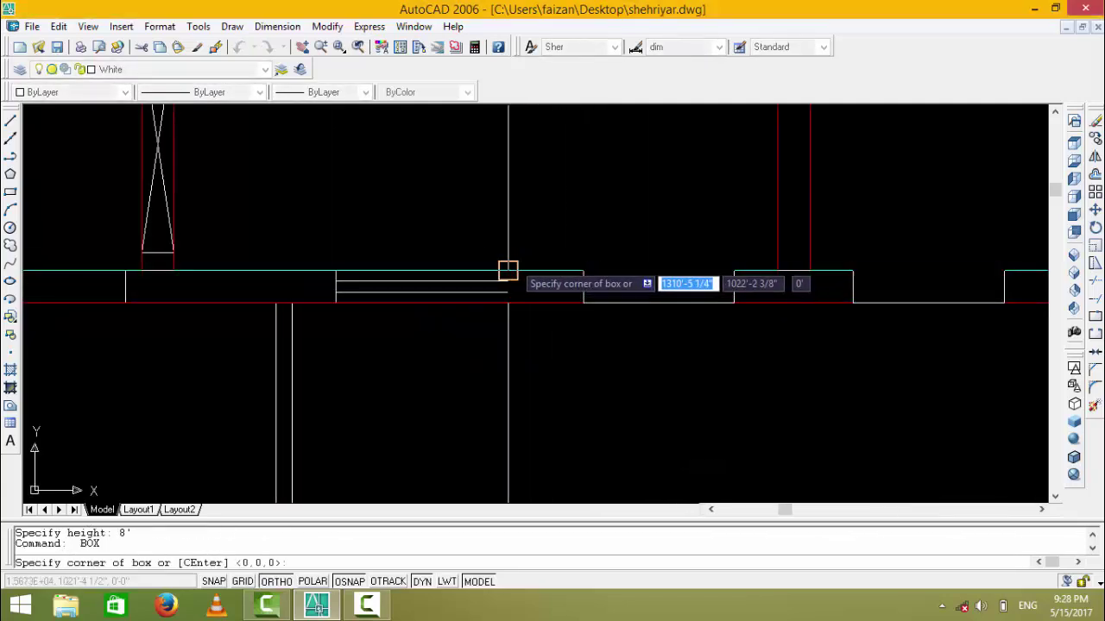
left_click(508, 270)
left_click(335, 303)
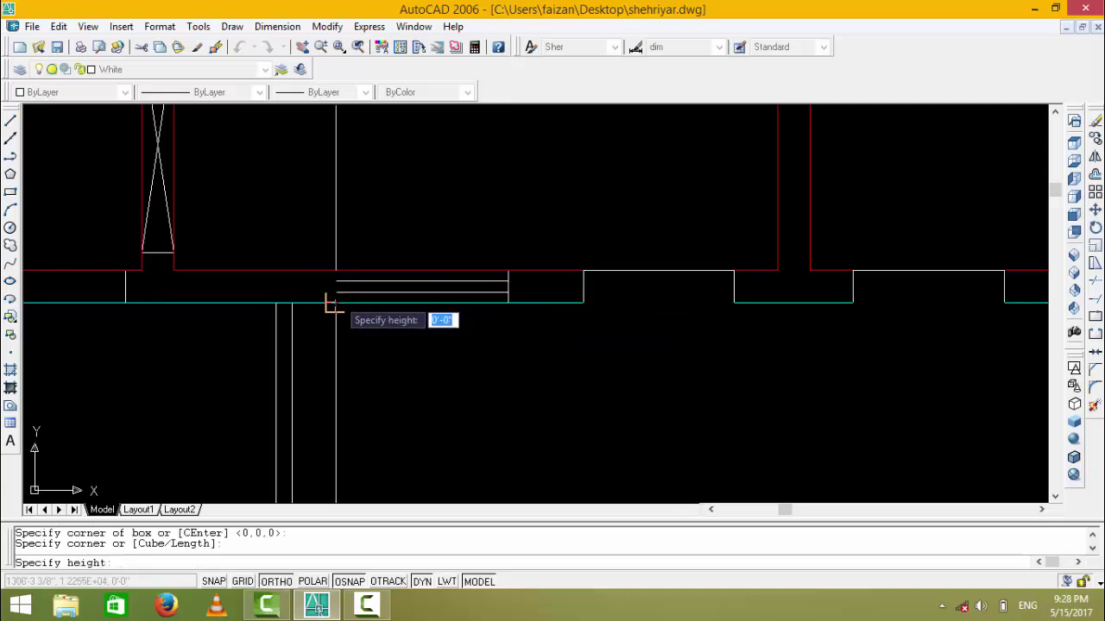
type("5")
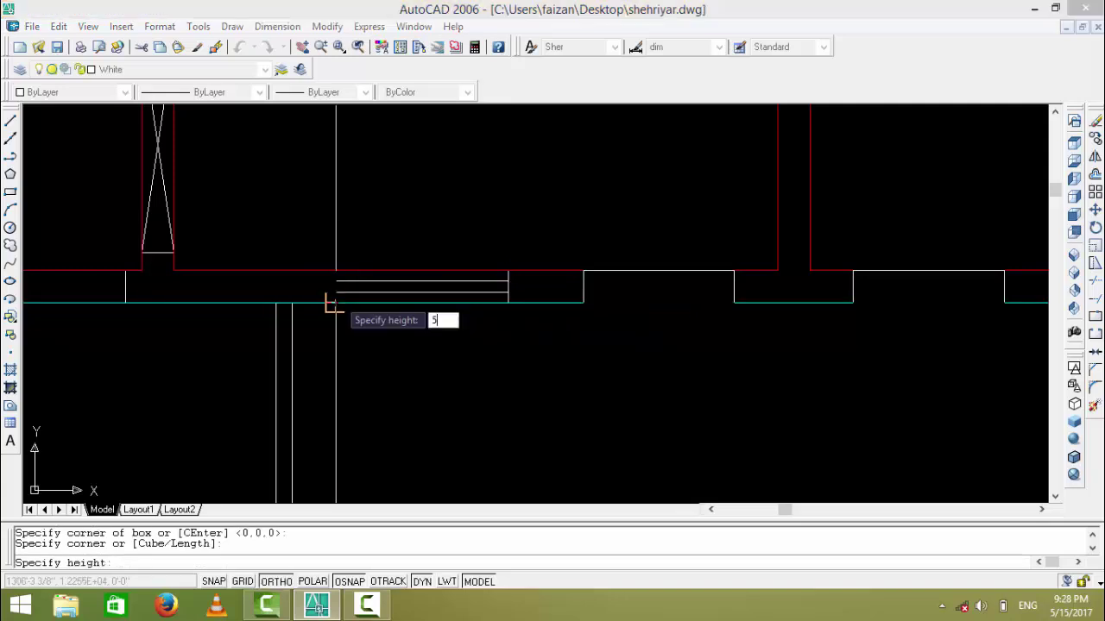
key("Return")
middle_click_drag(333, 296, 523, 333)
key("Return")
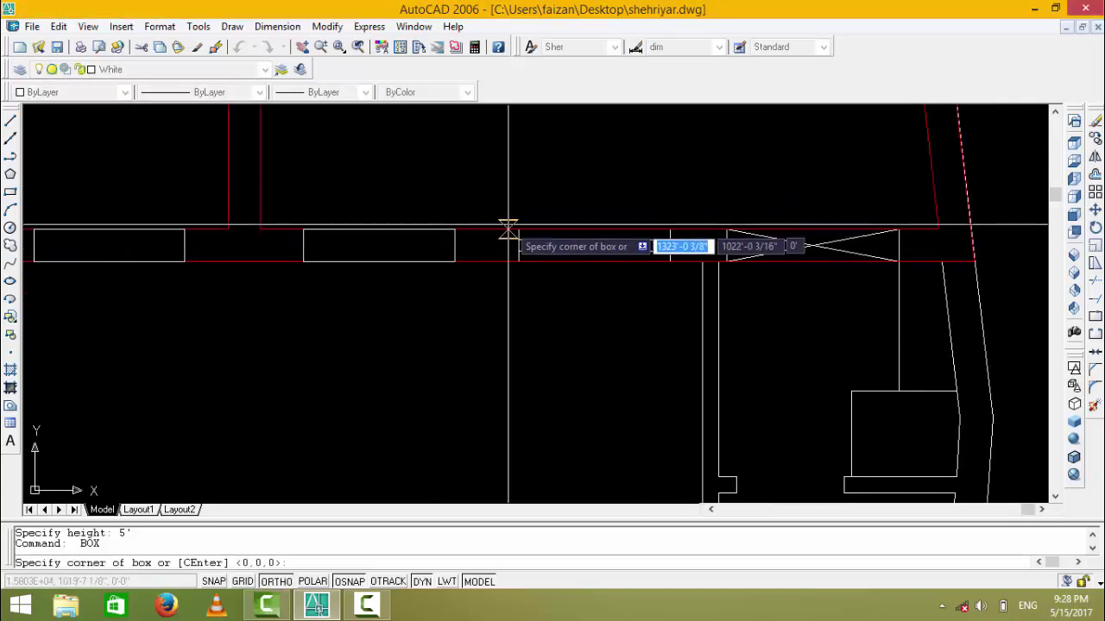
left_click(517, 229)
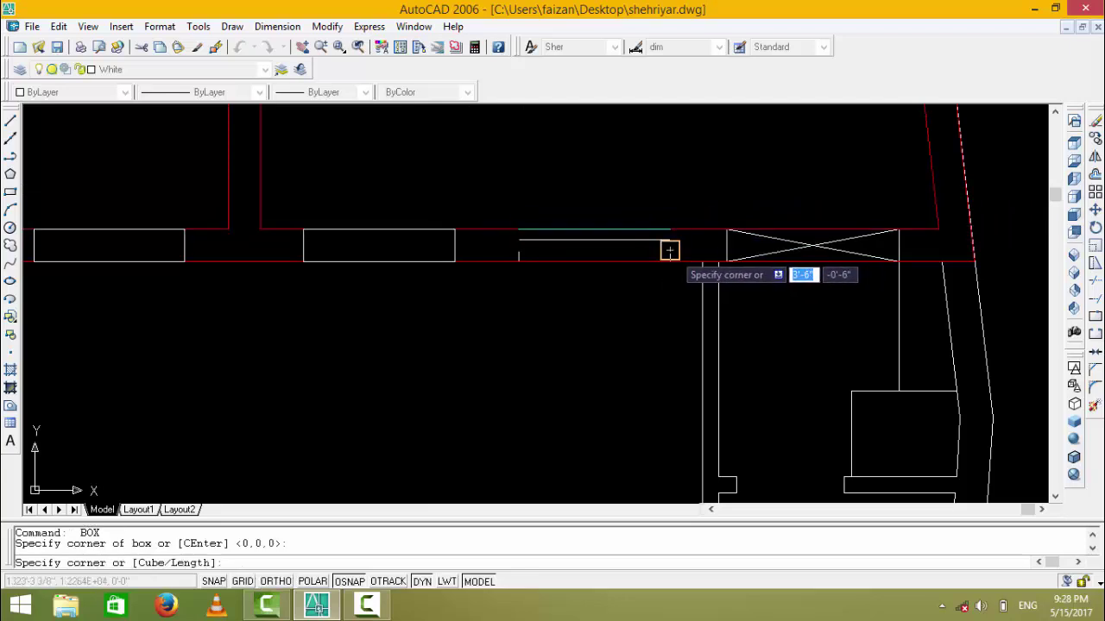
left_click(669, 259)
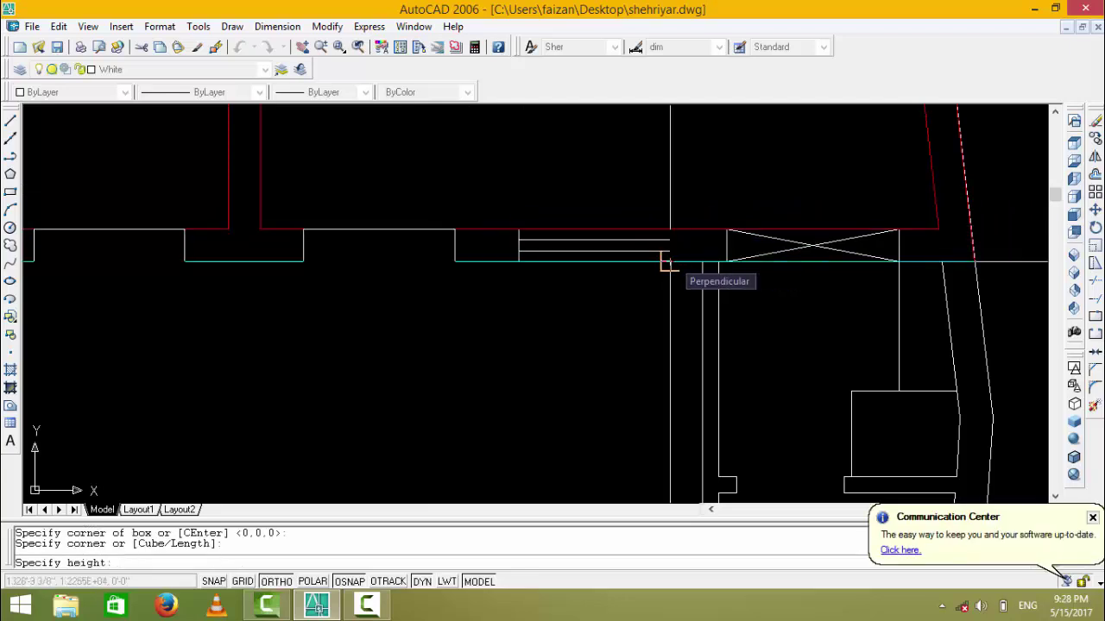
type("5")
key("Return")
key("Return")
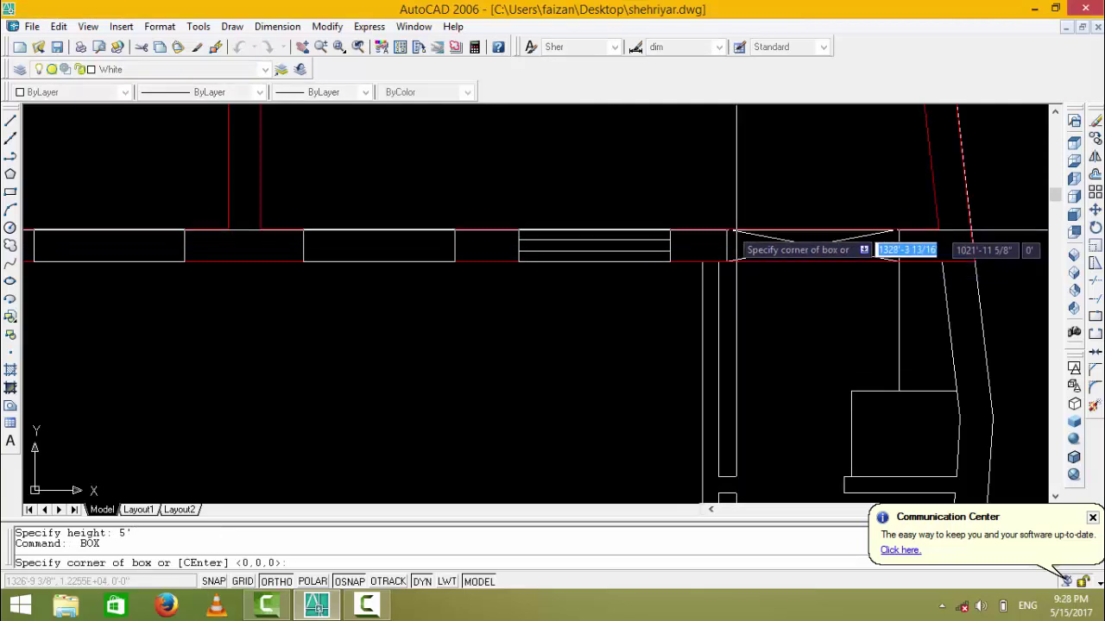
- Fill two more openings, including the one beside the stairs, with 8 ft boxes
left_click(726, 230)
left_click(898, 261)
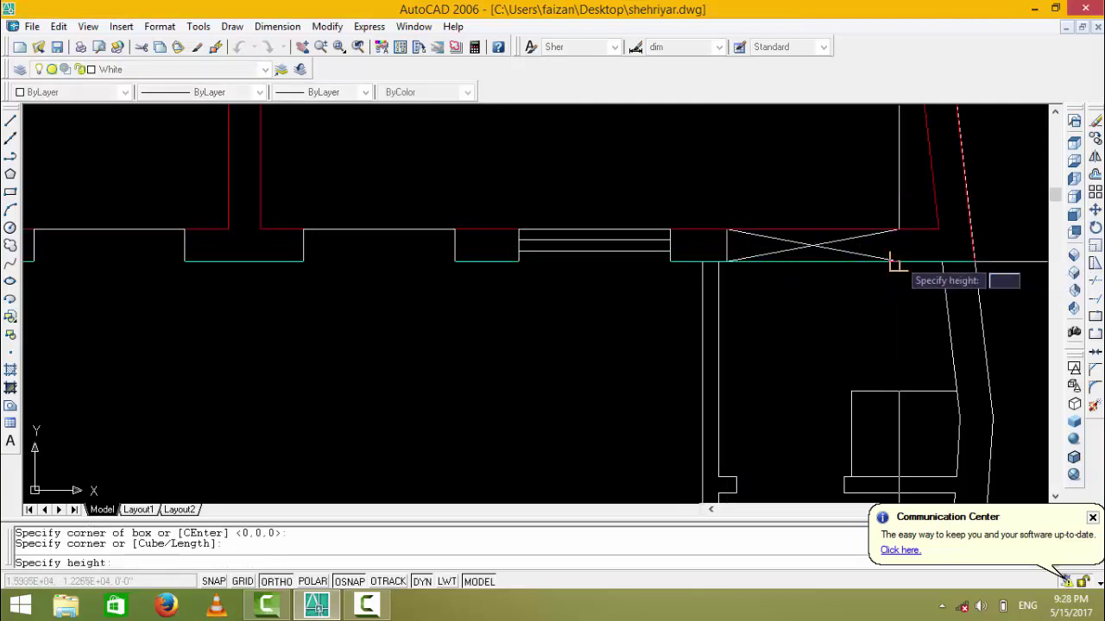
type("8")
key("Return")
scroll(895, 259, "down", 2)
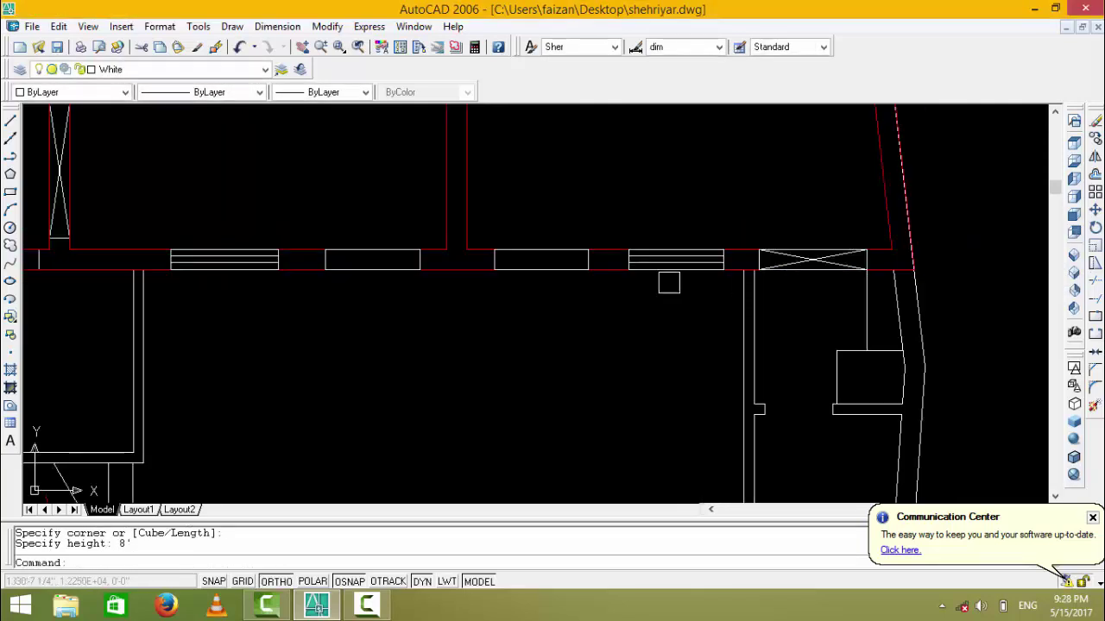
middle_click_drag(895, 259, 855, 270)
key("Return")
scroll(561, 338, "up", 2)
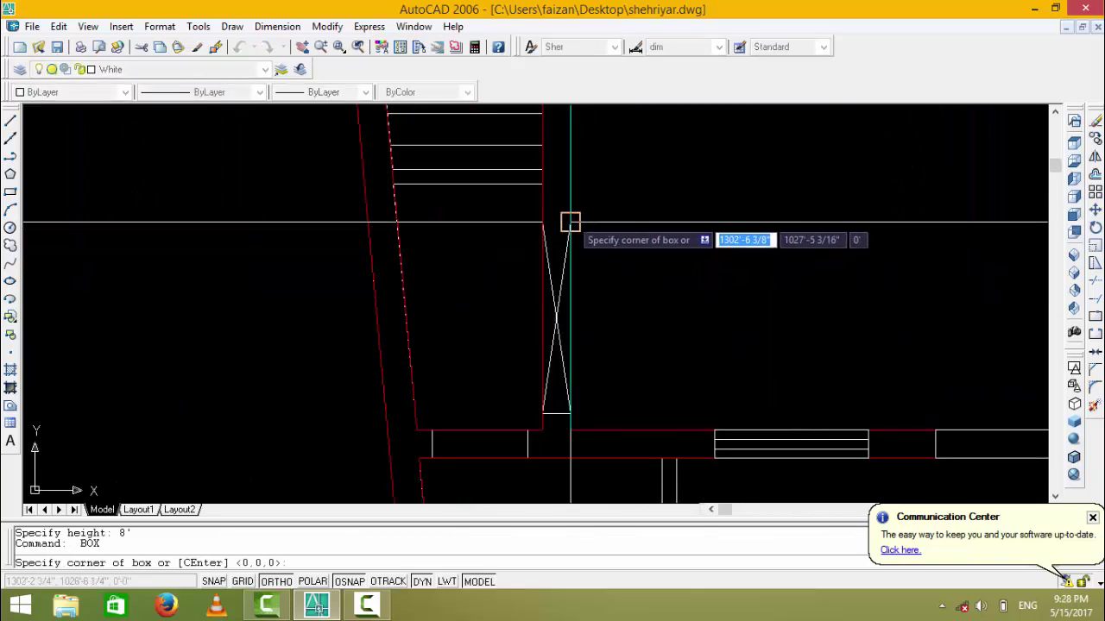
left_click(569, 223)
left_click(542, 413)
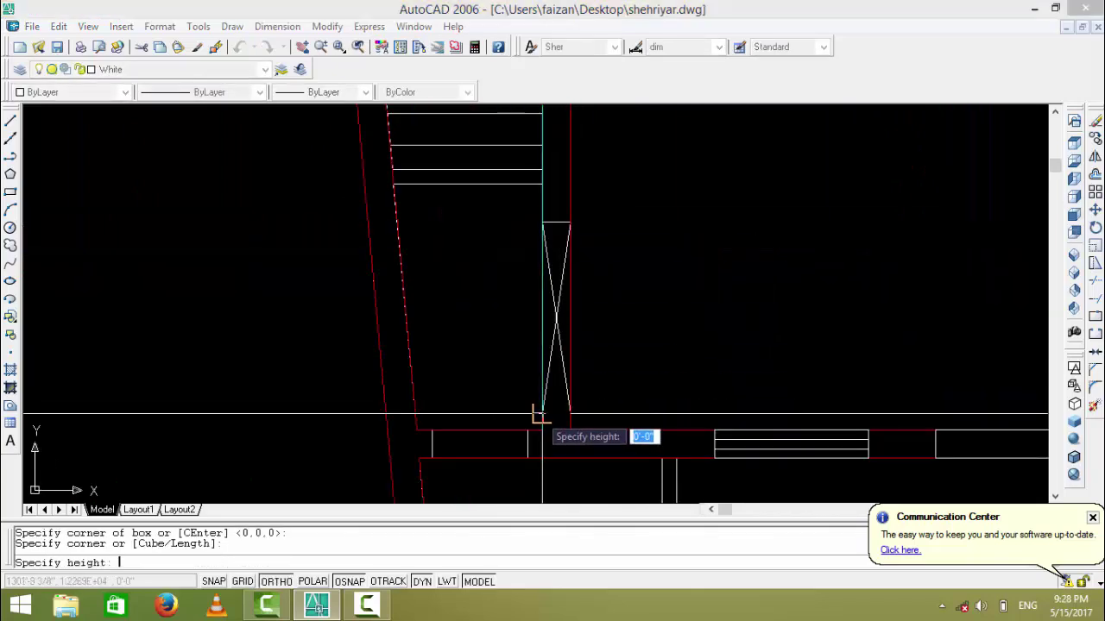
key("Return")
- Start a box above the stairs and abandon it
scroll(537, 417, "down", 2)
key("Return")
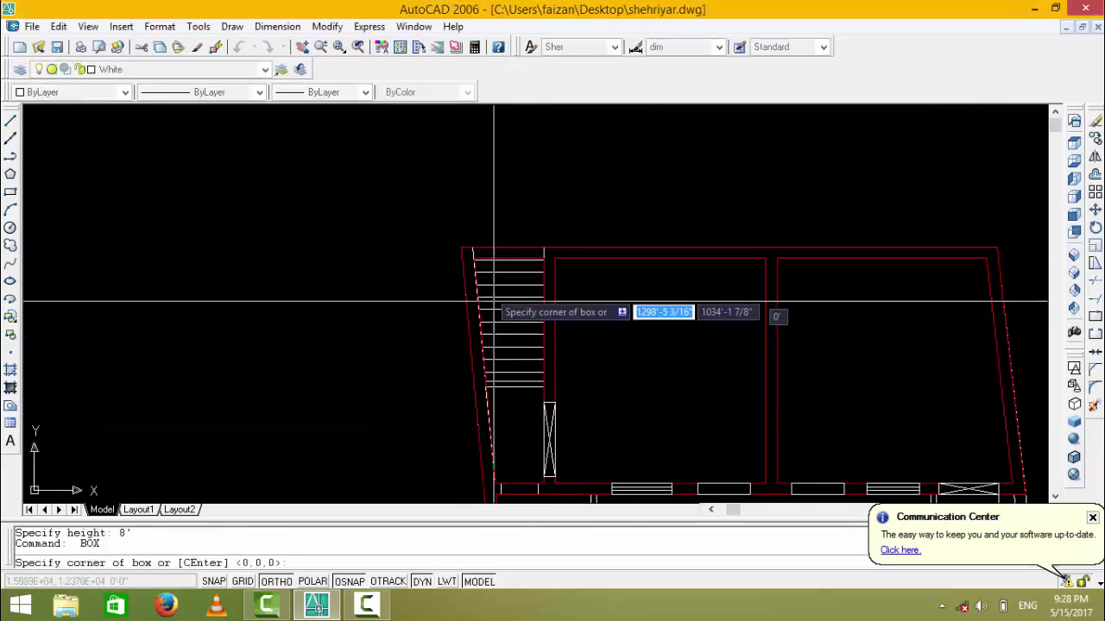
scroll(436, 210, "up", 2)
left_click(451, 230)
scroll(567, 247, "up", 2)
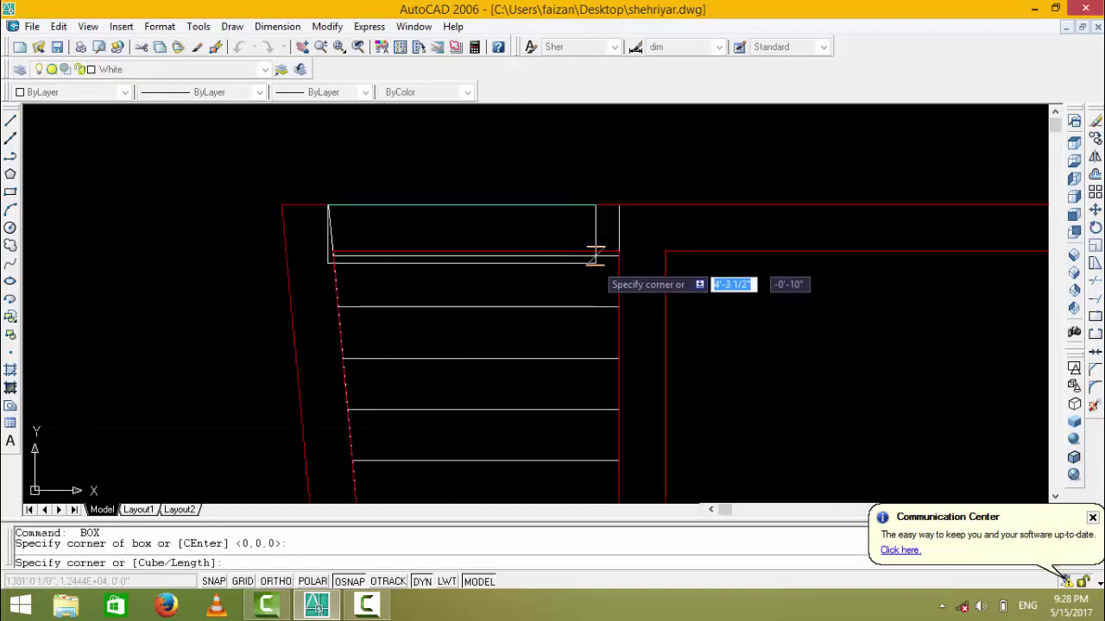
key("Escape")
key("Escape")
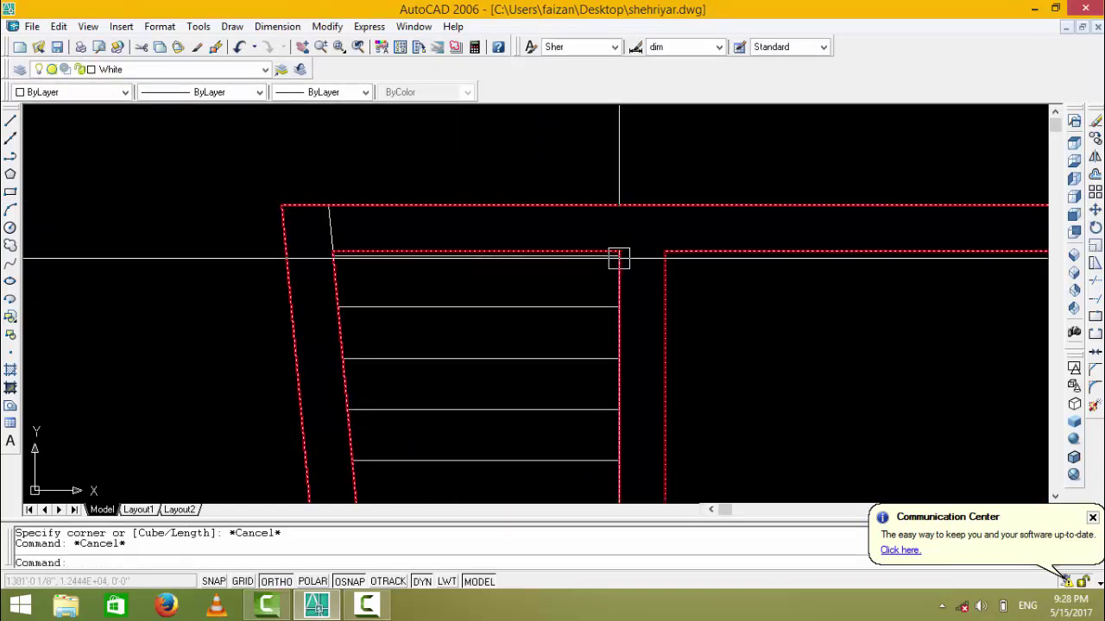
- Trace a polyline outline of the wall section at the head of the stairs
type("pl")
key("Return")
left_click(621, 203)
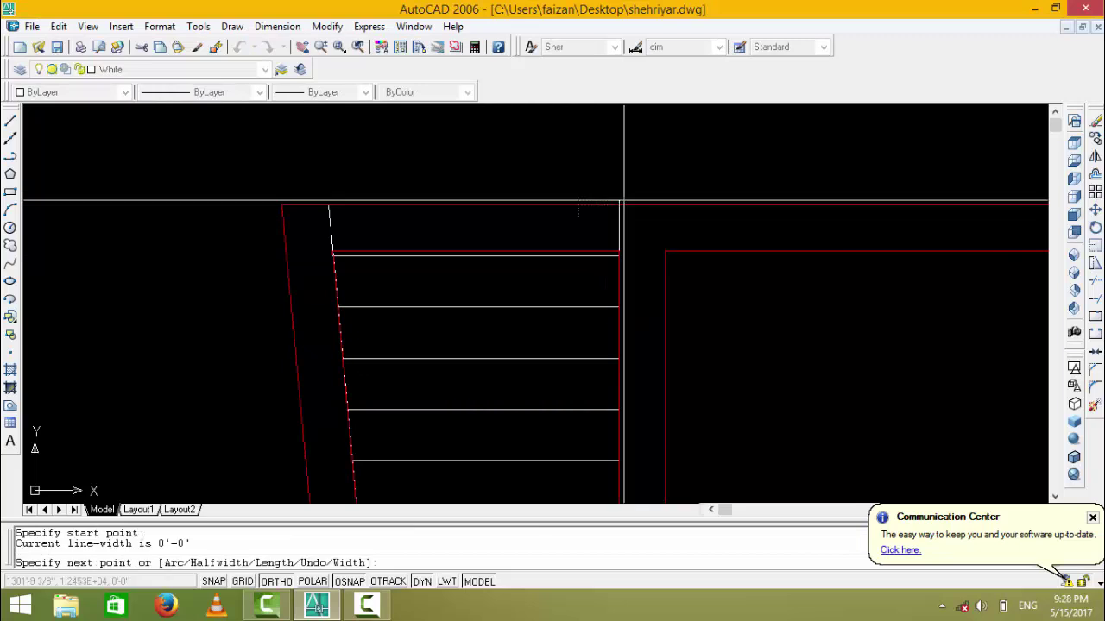
scroll(624, 204, "up", 3)
left_click(612, 207)
middle_click_drag(500, 246, 917, 251)
left_click(548, 237)
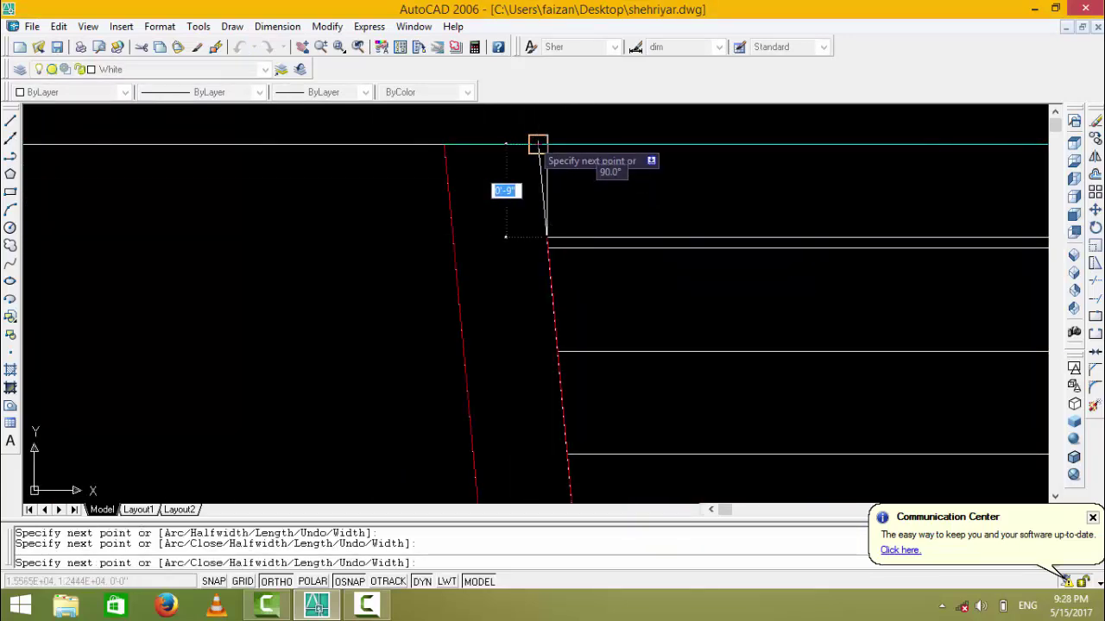
middle_click_drag(538, 145, 185, 227)
key("Escape")
key("Escape")
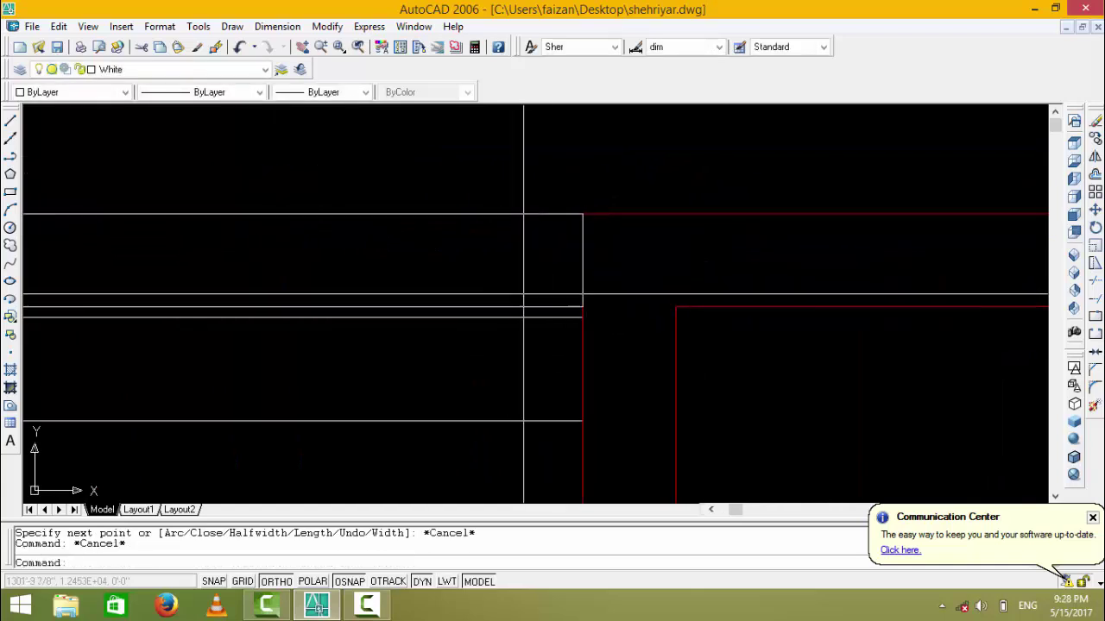
middle_click_drag(523, 300, 550, 264)
- Extrude that outline 8' high with no taper
type("ext")
key("Return")
left_click(560, 187)
key("Return")
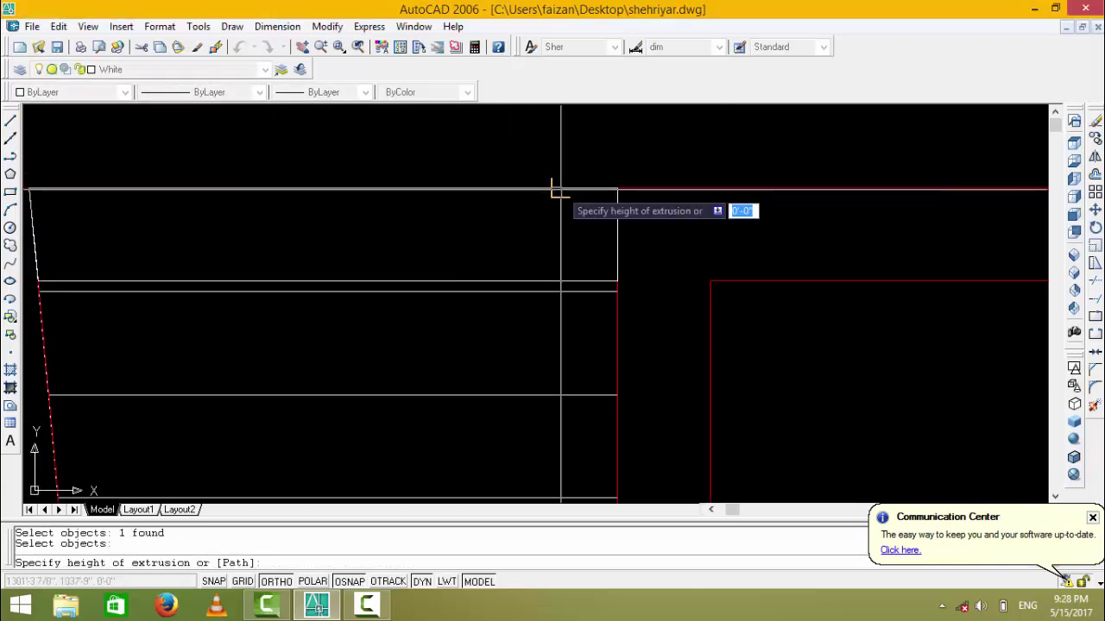
type("8'")
key("Return")
key("Return")
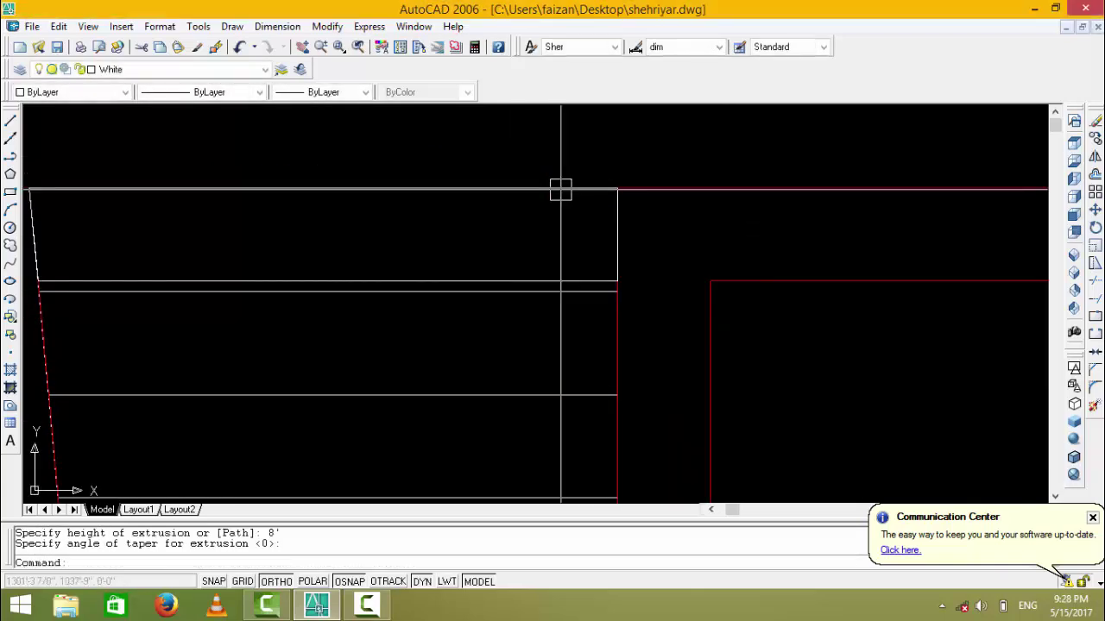
- Gouraud-shade the model, view it from SE Isometric zoomed in, and save shehriyar.dwg
left_click(1074, 273)
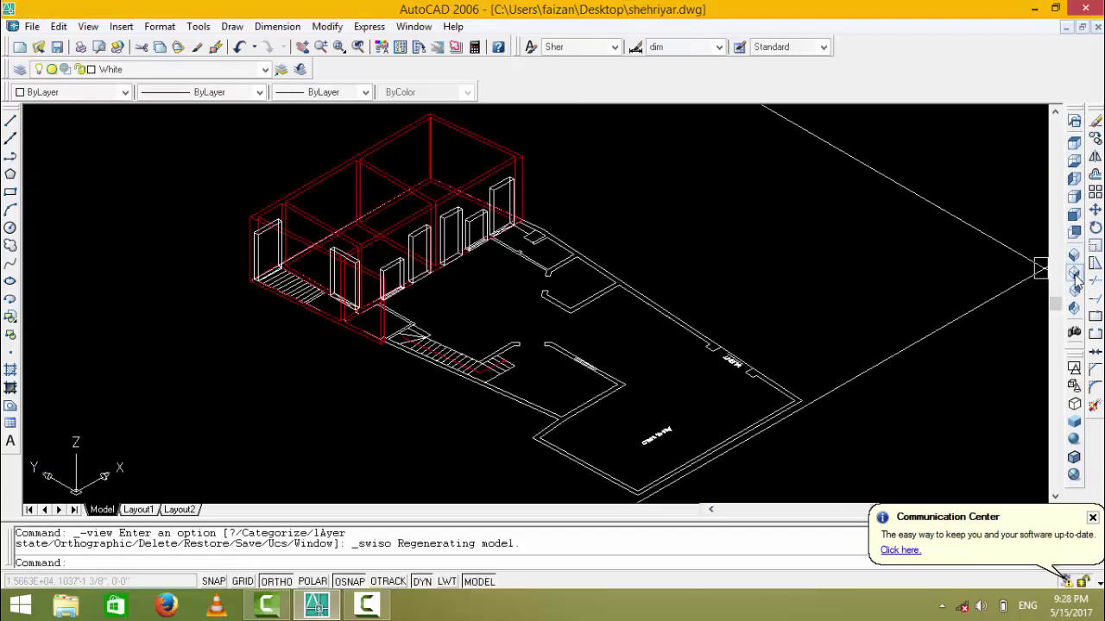
left_click(1075, 439)
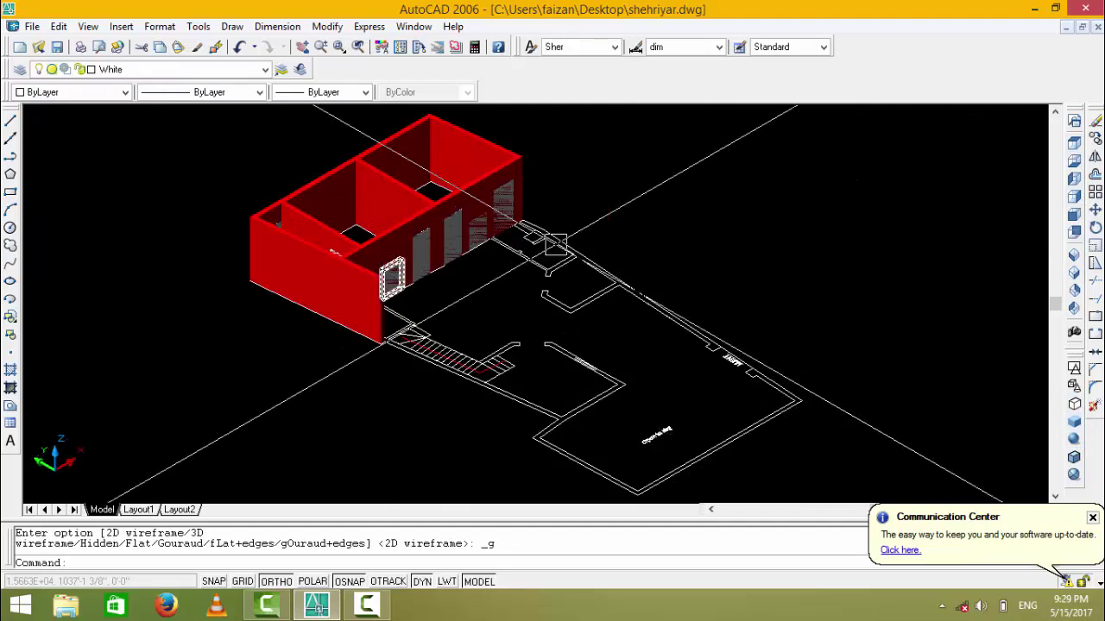
left_click(1074, 290)
scroll(683, 247, "up", 2)
scroll(549, 311, "up", 2)
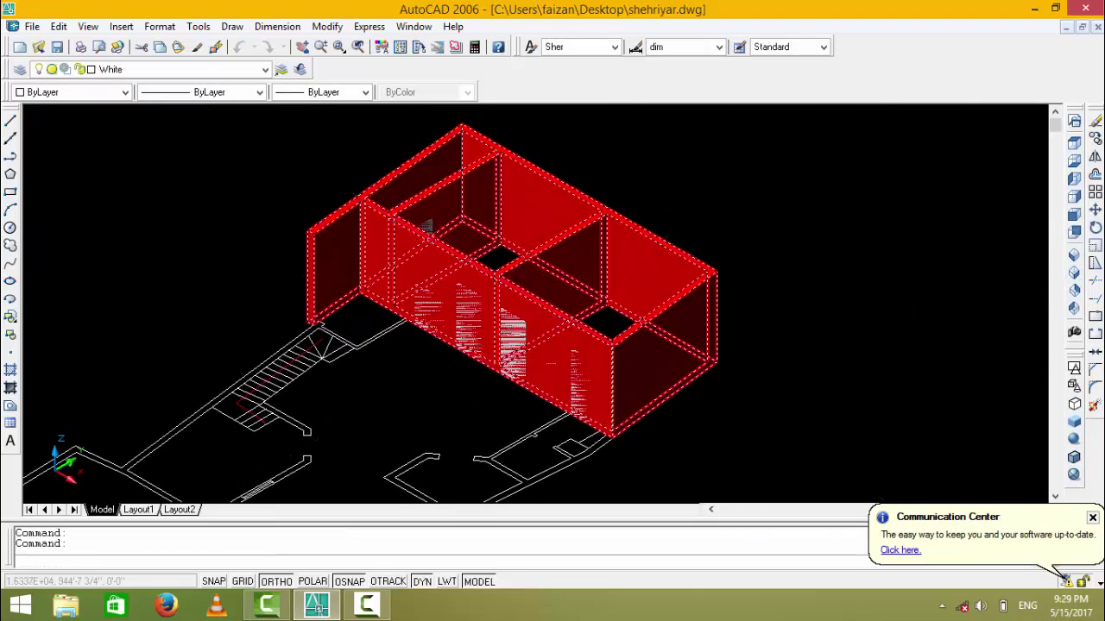
scroll(673, 276, "up", 2)
key("ctrl+s")
scroll(777, 250, "up", 2)
scroll(804, 239, "down", 2)
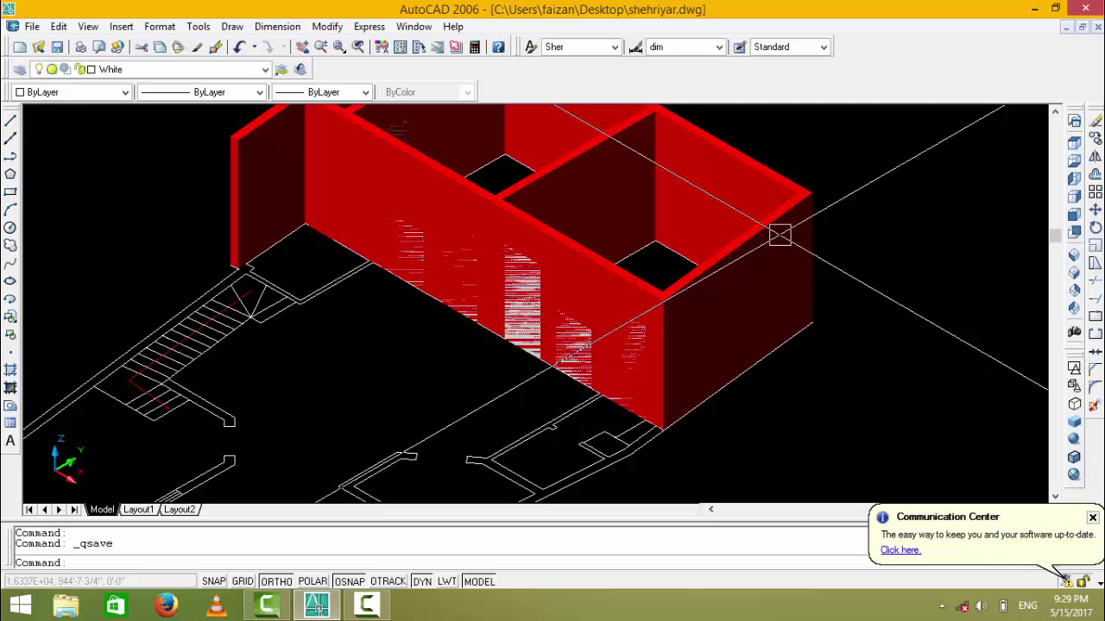
- Select the red wall and begin a subtraction, then cancel it
left_click(779, 234)
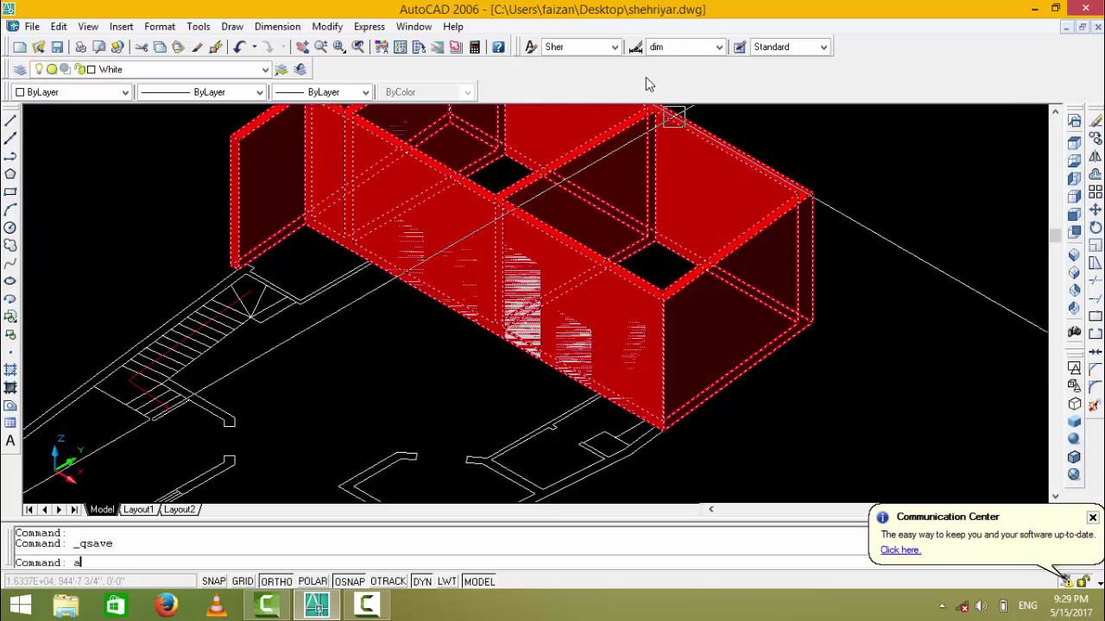
type("i")
key("Escape")
key("Escape")
type("u")
key("Return")
scroll(570, 242, "up", 1)
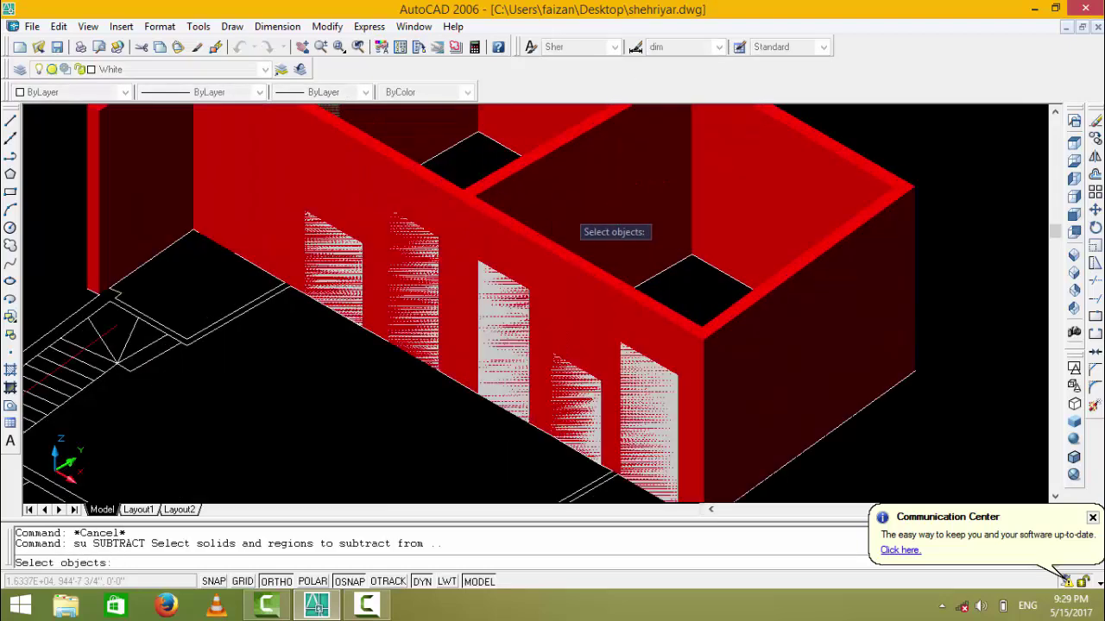
scroll(572, 260, "up", 1)
middle_click_drag(580, 247, 631, 276)
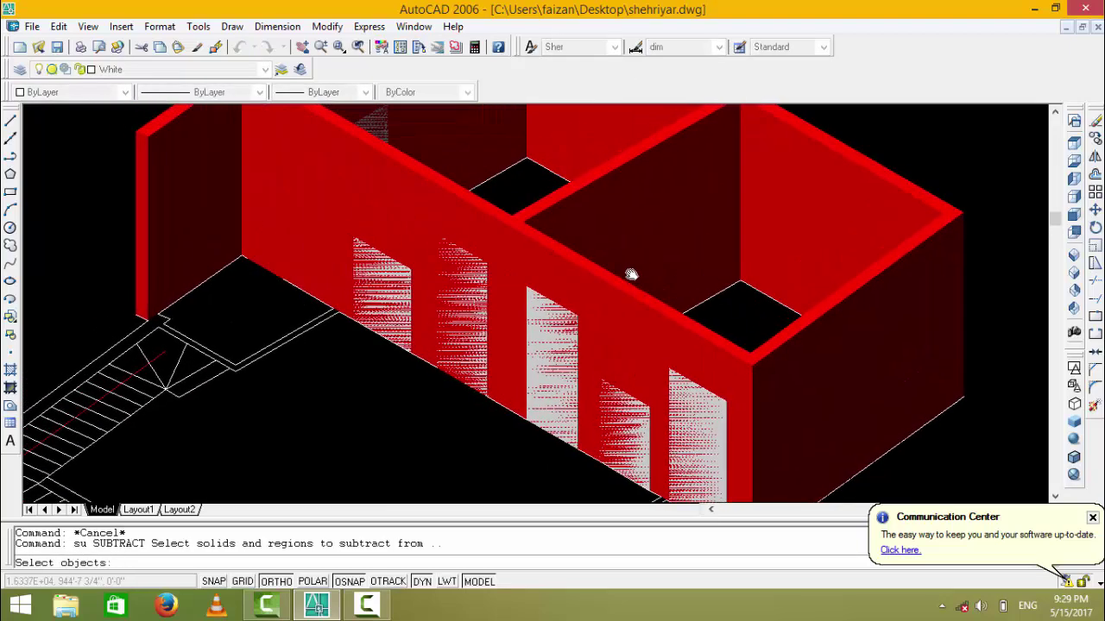
key("Escape")
key("Escape")
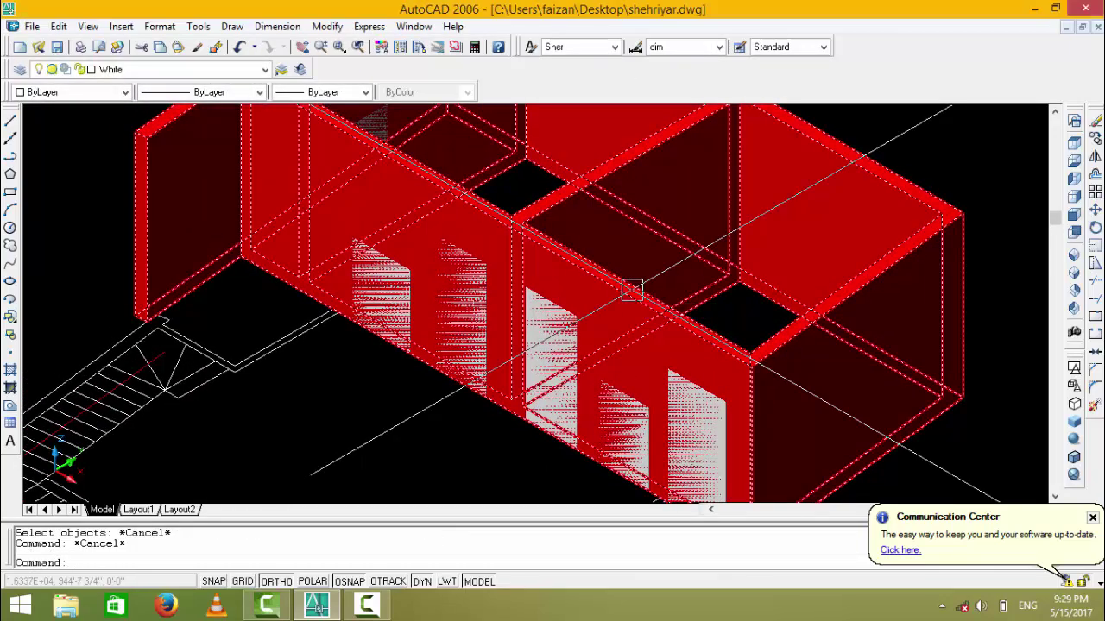
- Subtract the five door solids from the red front wall
type("su")
key("Return")
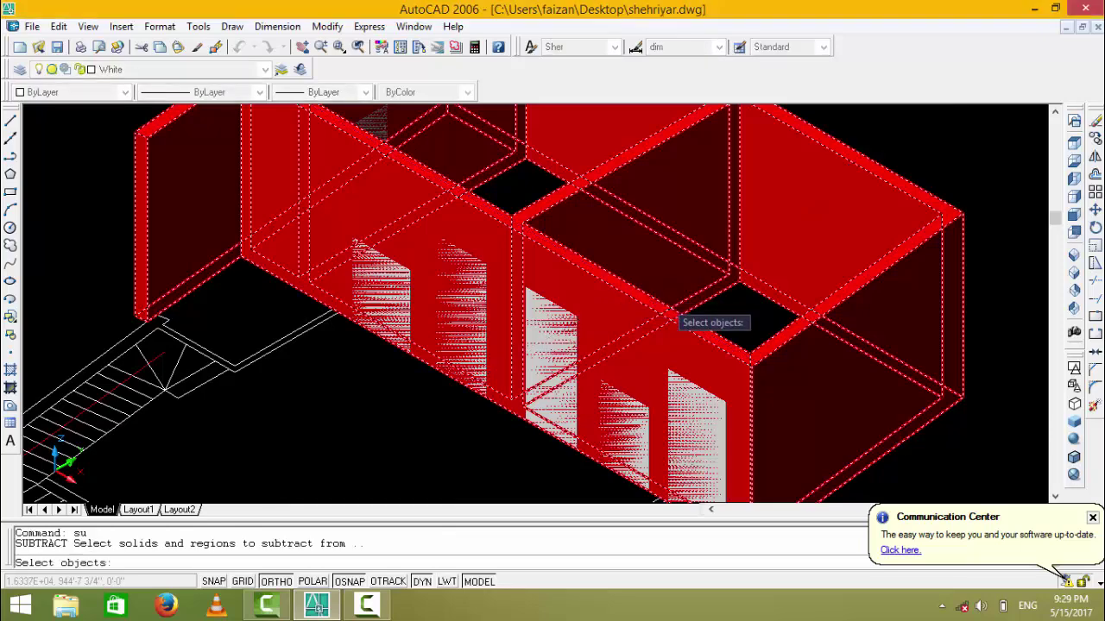
left_click(690, 321)
key("Return")
middle_click_drag(698, 333, 691, 244)
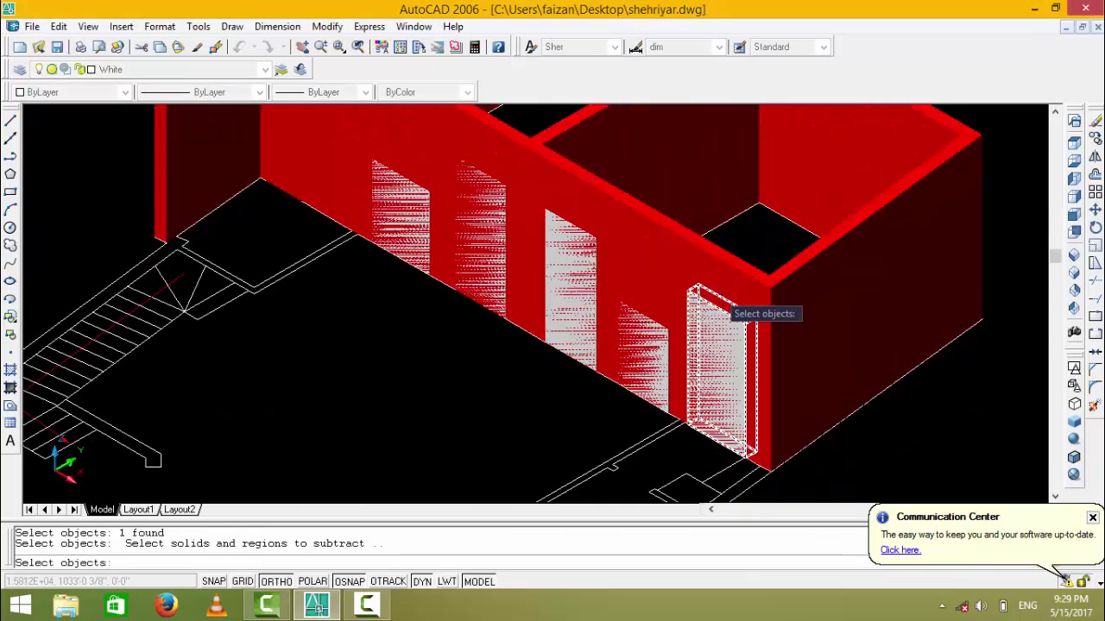
left_click(716, 293)
left_click(604, 229)
left_click(518, 191)
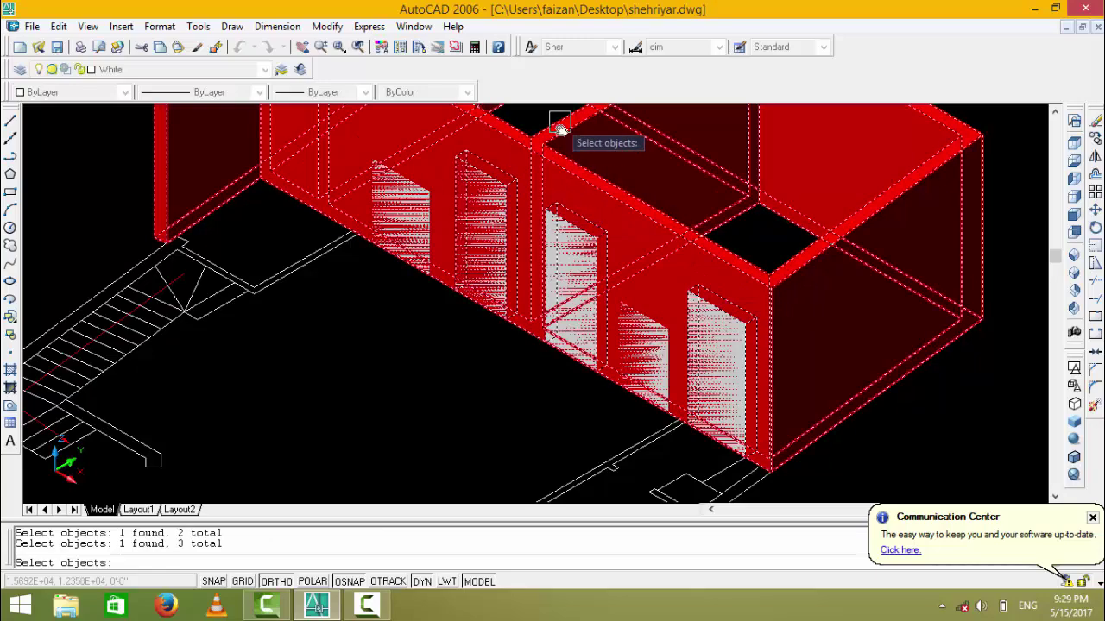
middle_click_drag(564, 117, 541, 291)
left_click(497, 181)
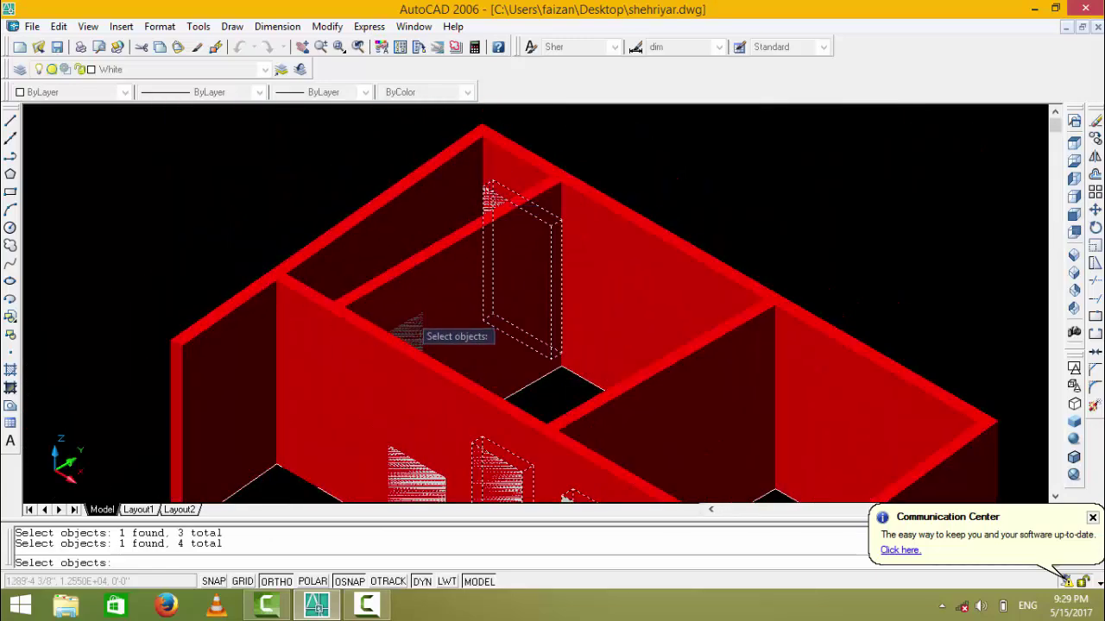
middle_click_drag(444, 320, 458, 155)
left_click(473, 164)
key("Return")
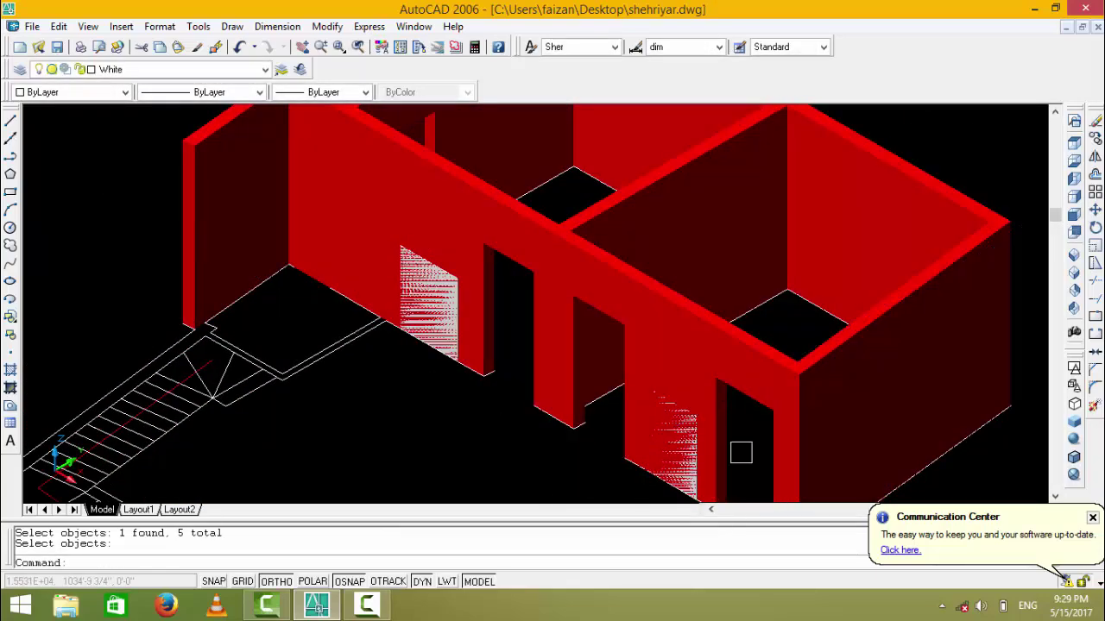
- Undo the first door cut-out from the wall
middle_click_drag(737, 451, 715, 401)
scroll(708, 350, "up", 3)
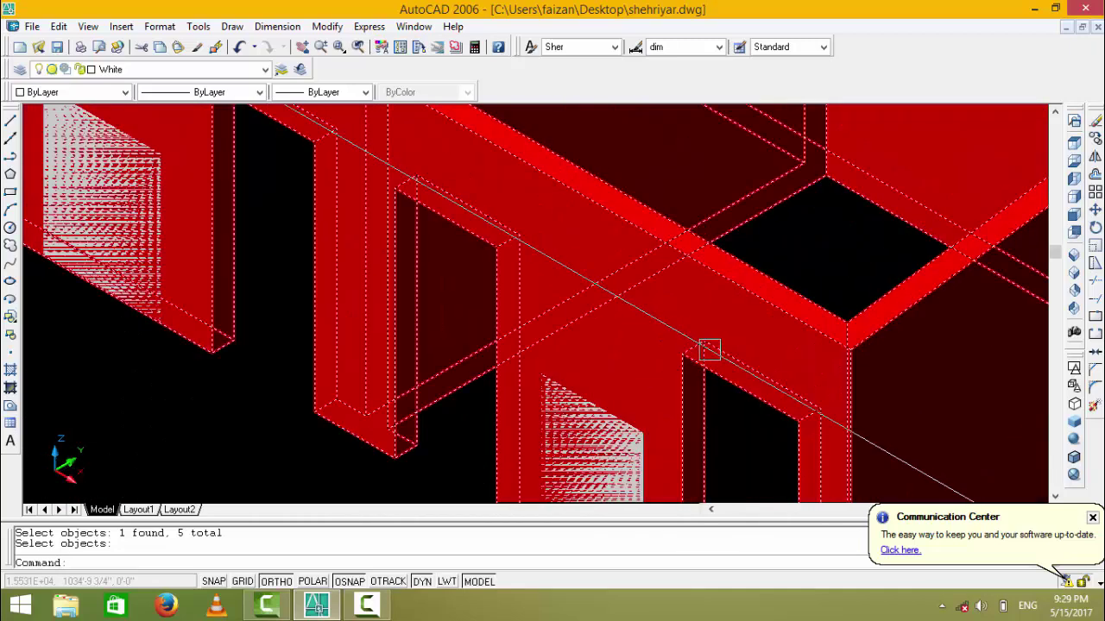
key("ctrl+z")
key("ctrl+z")
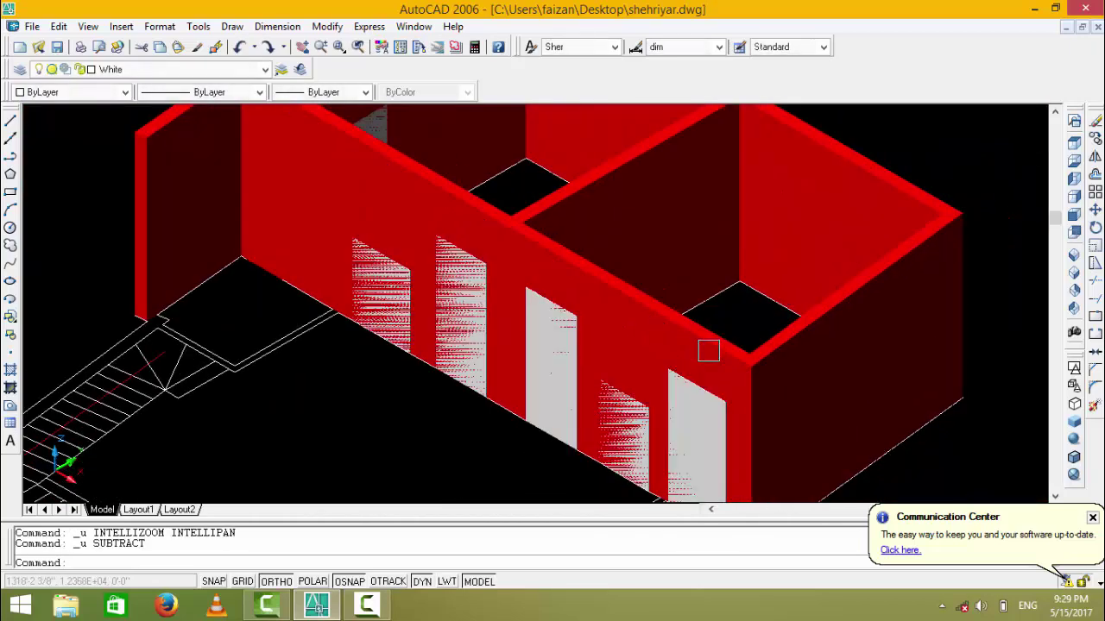
key("Escape")
- Redo the SU cut of all five door solids from the red wall and save
type("su")
key("Return")
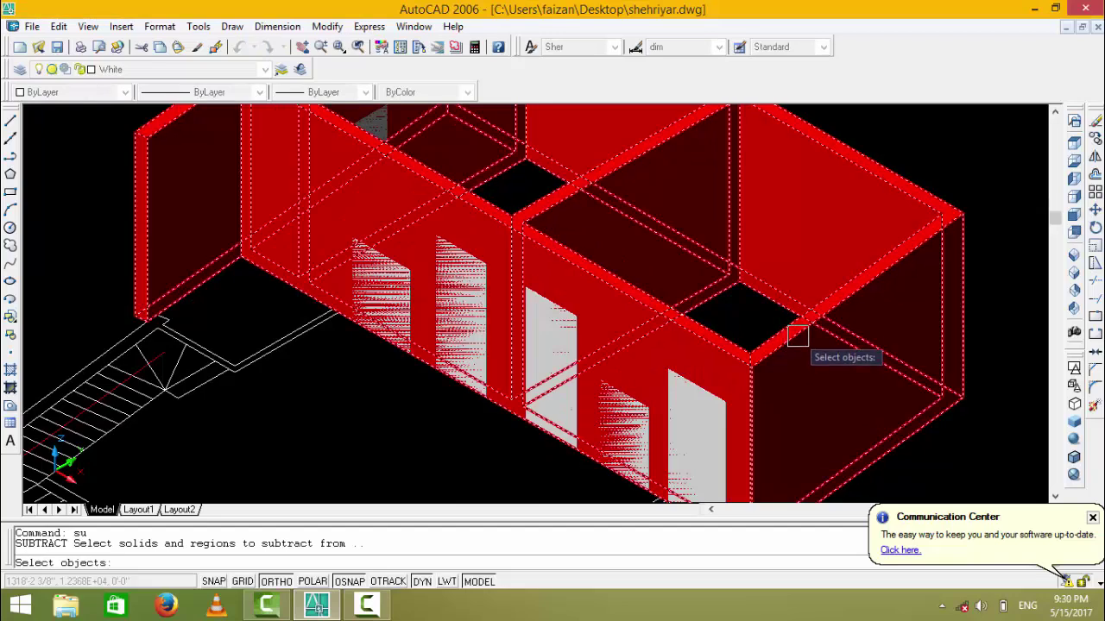
left_click(798, 335)
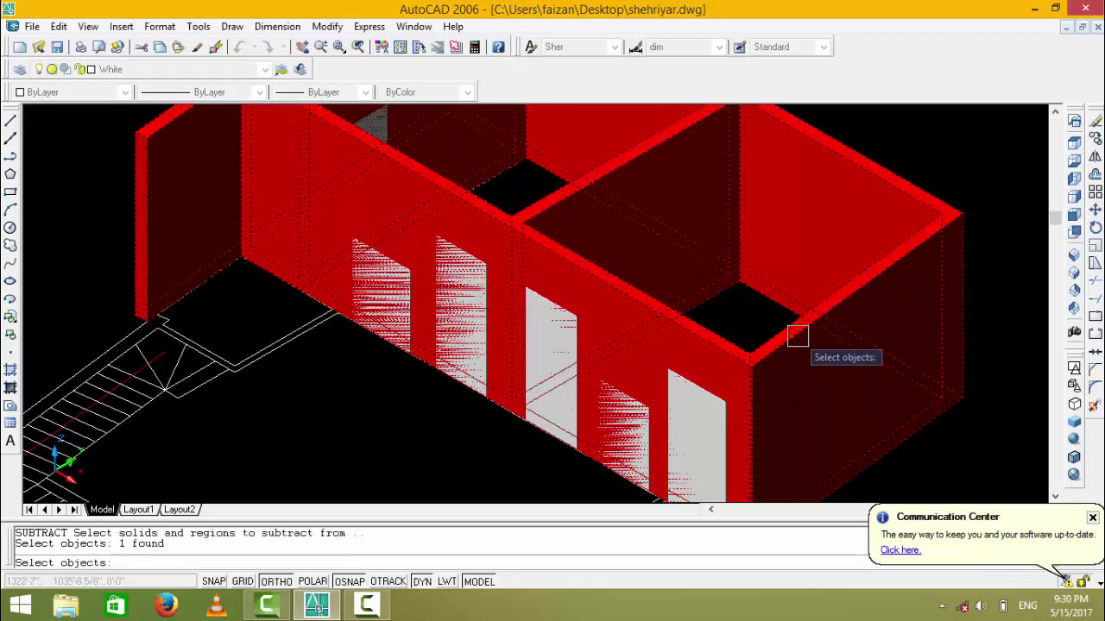
key("Return")
scroll(765, 328, "up", 2)
left_click(730, 330)
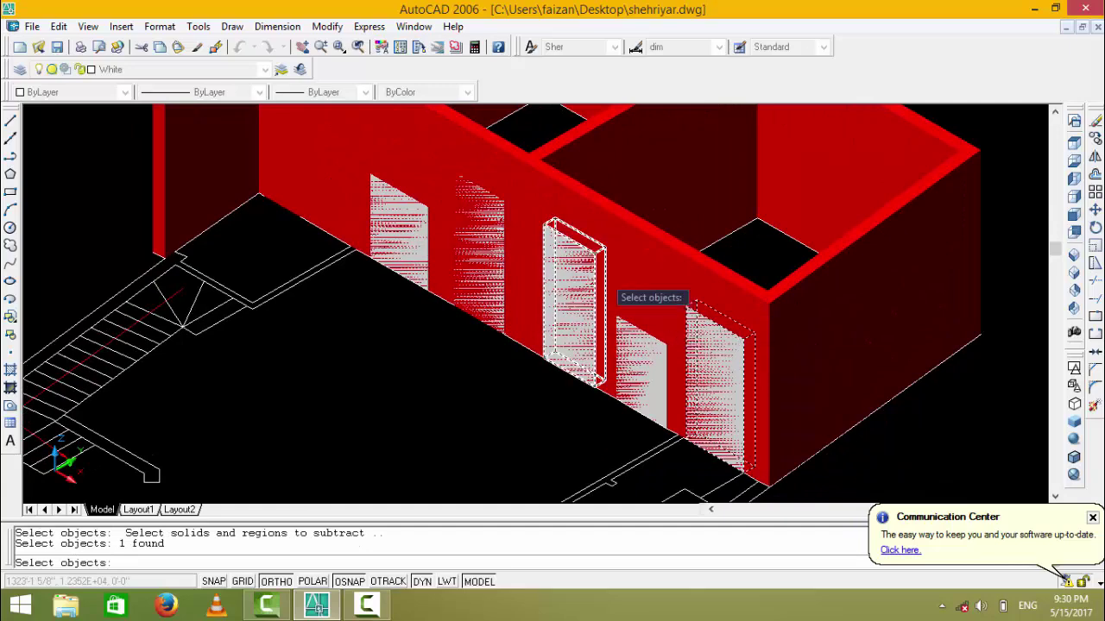
left_click(596, 285)
left_click(483, 207)
mouse_move(506, 192)
middle_mouse_down()
mouse_move(409, 279)
mouse_move(432, 224)
mouse_move(483, 173)
middle_mouse_up()
left_click(406, 268)
left_click(496, 231)
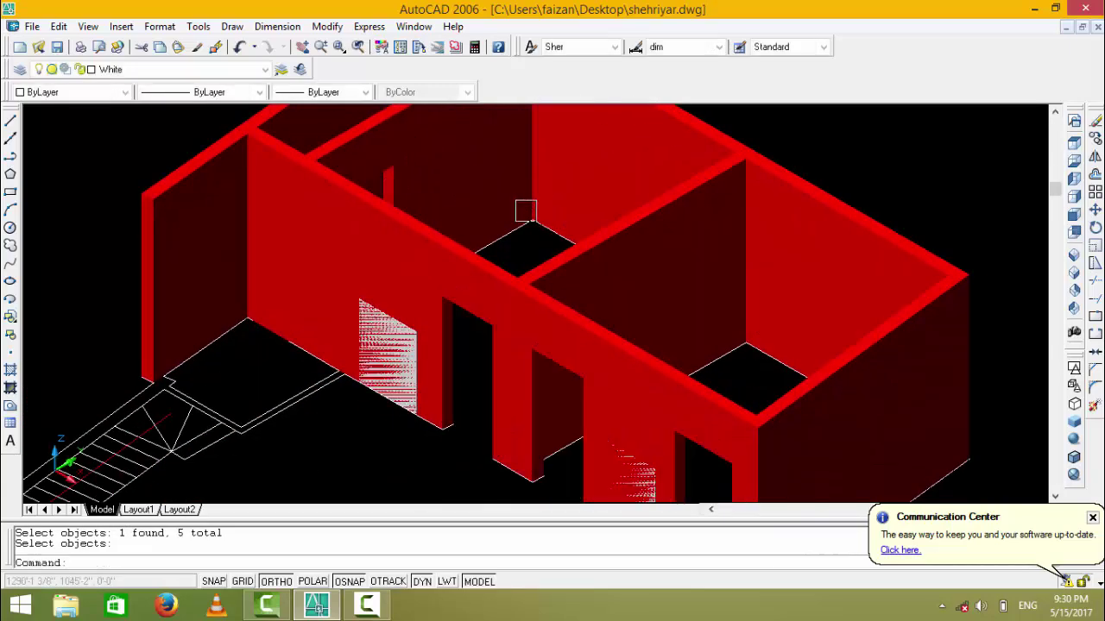
middle_click_drag(523, 328, 523, 211)
key("Escape")
key("Escape")
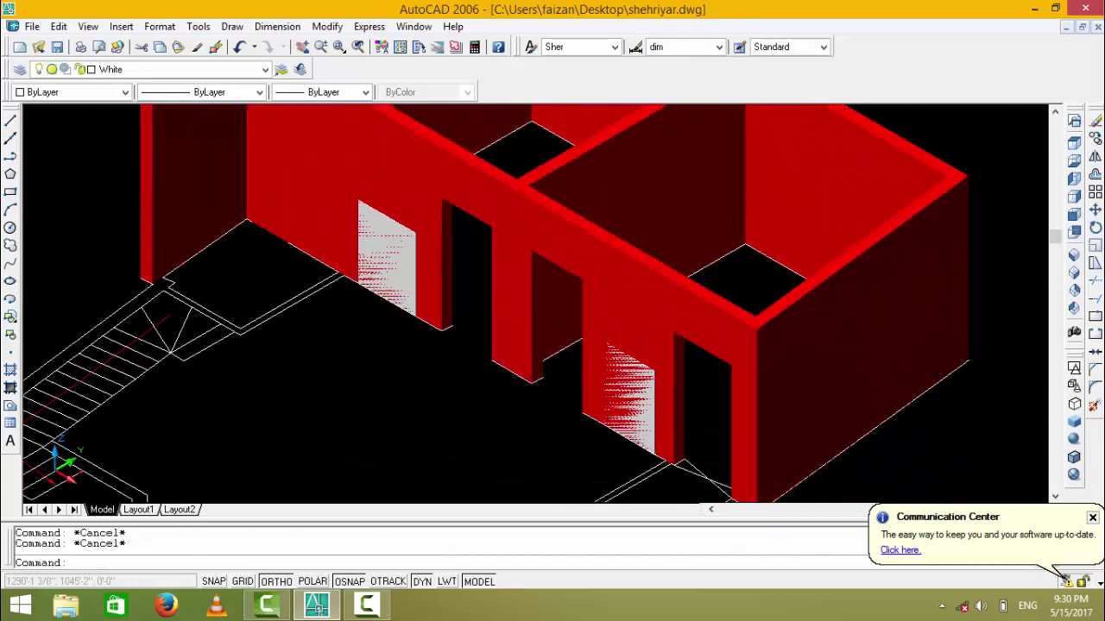
key("ctrl+s")
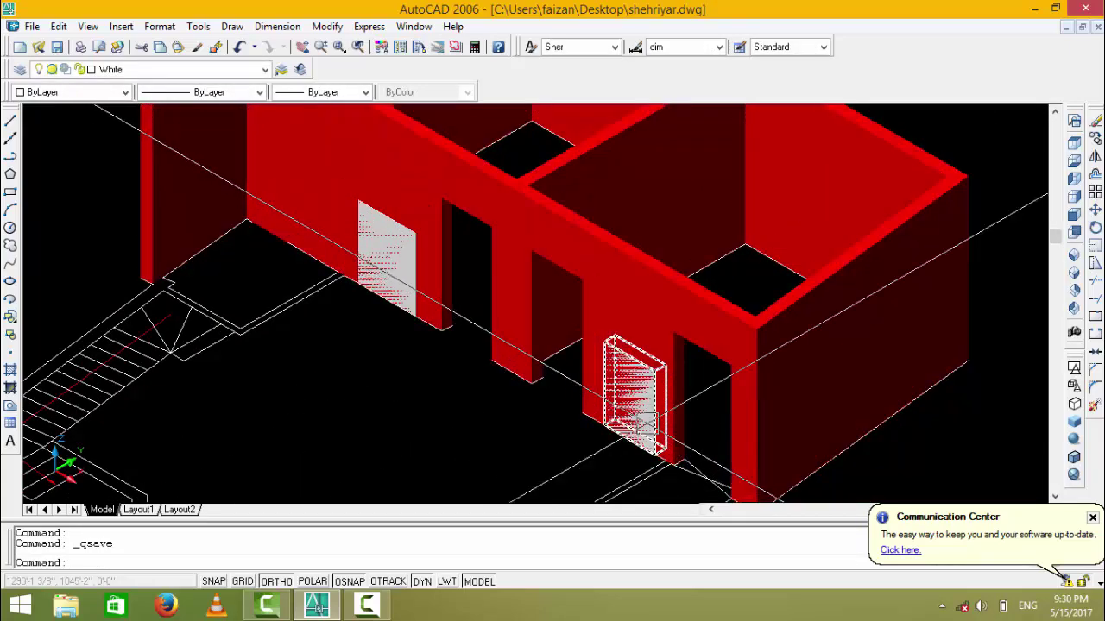
scroll(639, 438, "up", 1)
scroll(639, 439, "up", 1)
scroll(639, 439, "up", 1)
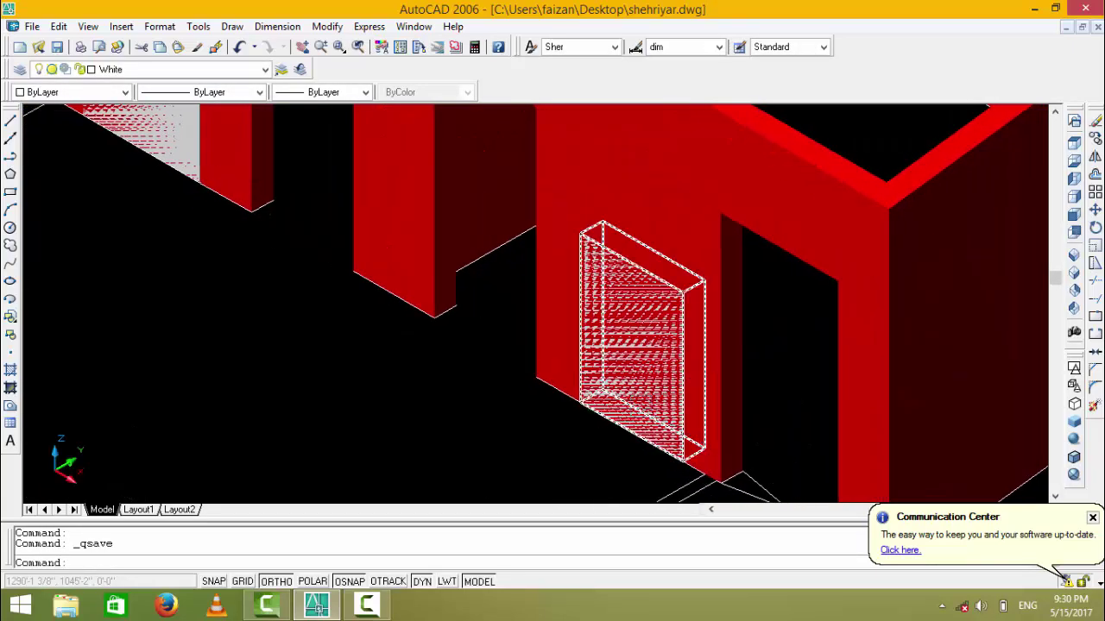
type("m")
key("Return")
key("Escape")
key("Escape")
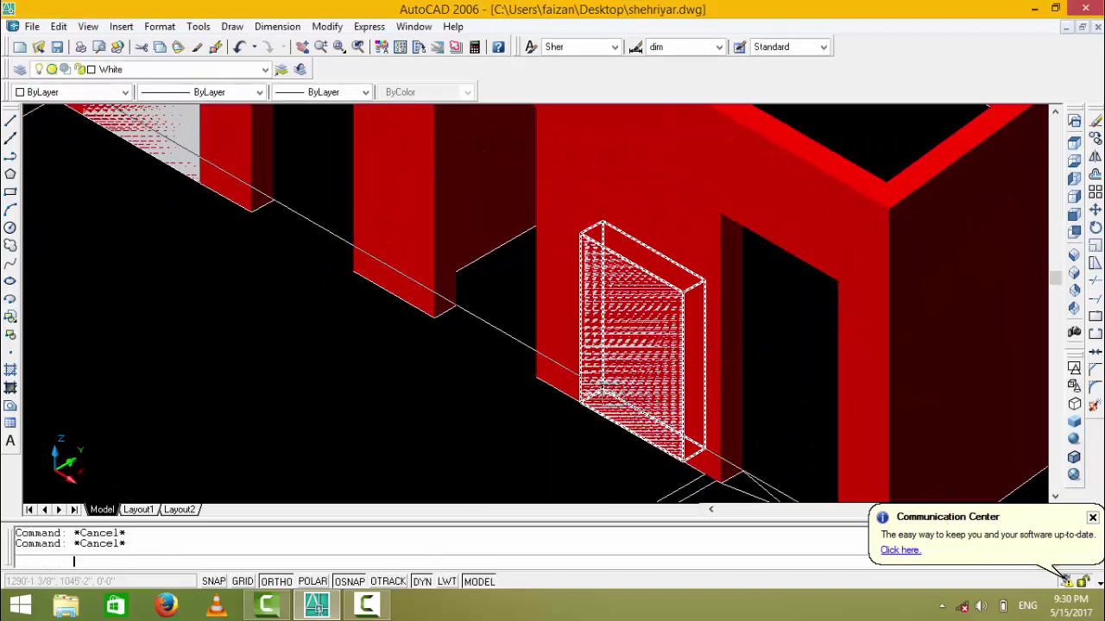
scroll(616, 383, "up", 1)
type("m")
key("Return")
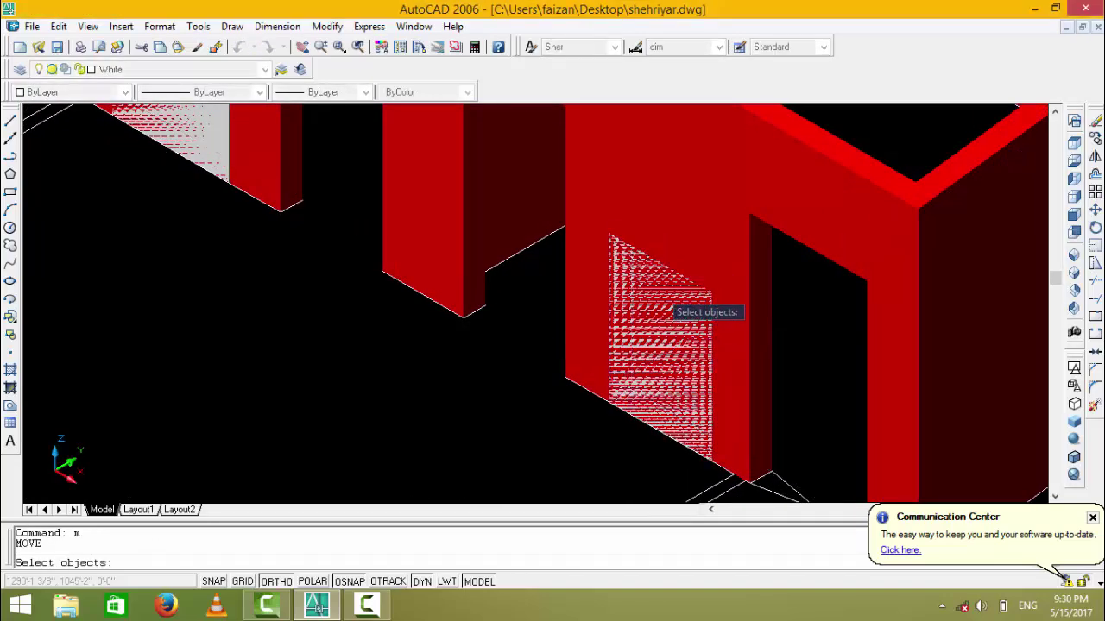
left_click(680, 289)
key("Return")
scroll(682, 497, "up", 2)
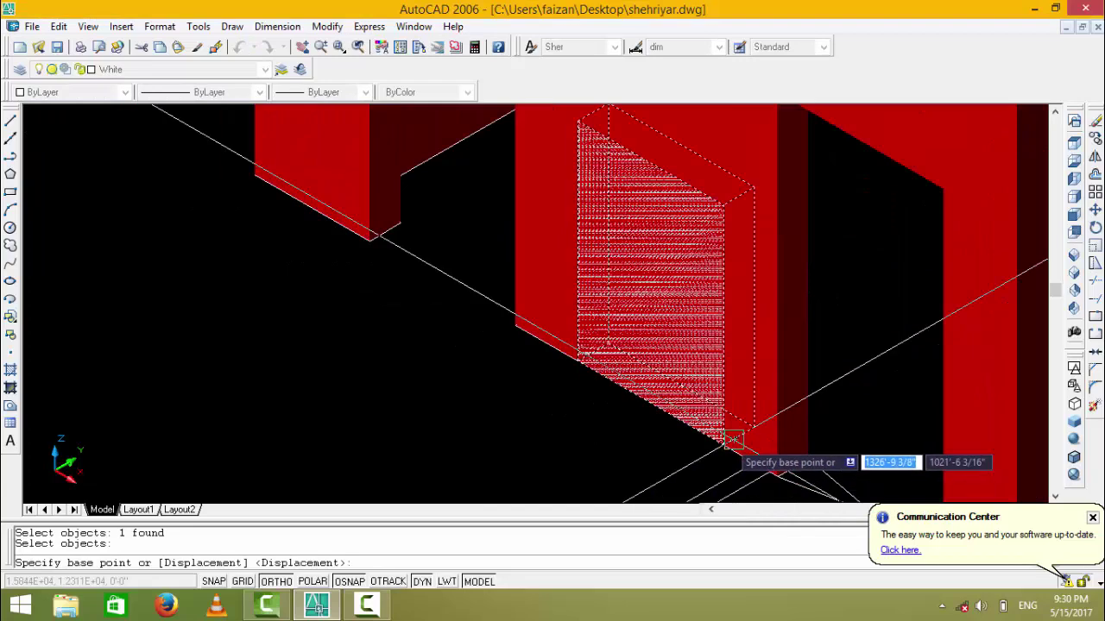
left_click(711, 419)
middle_click_drag(708, 408, 516, 342)
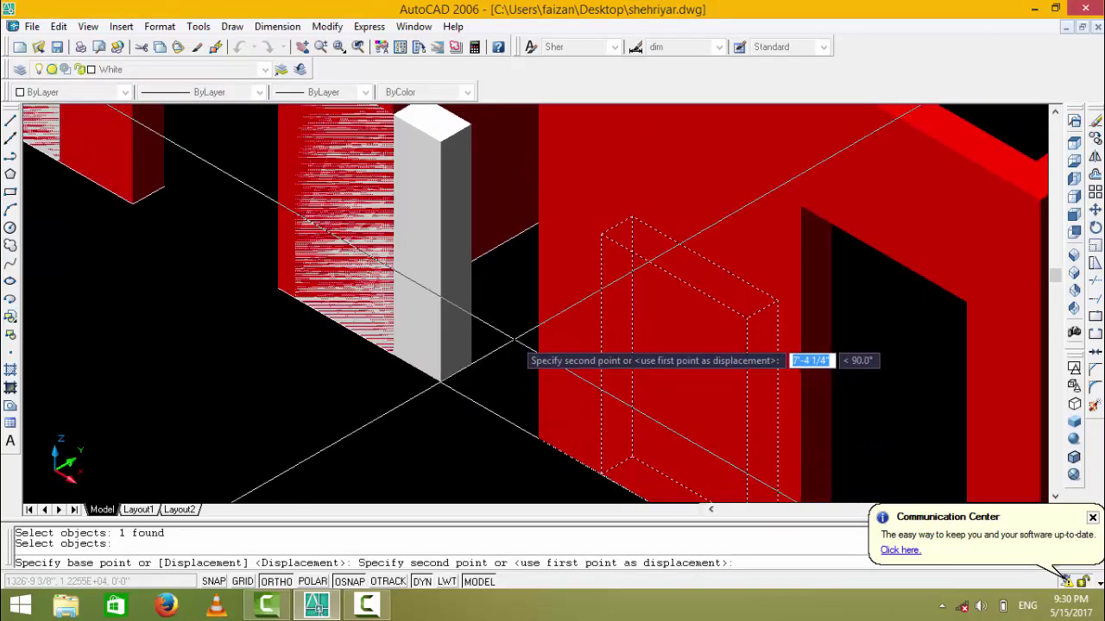
key("F8")
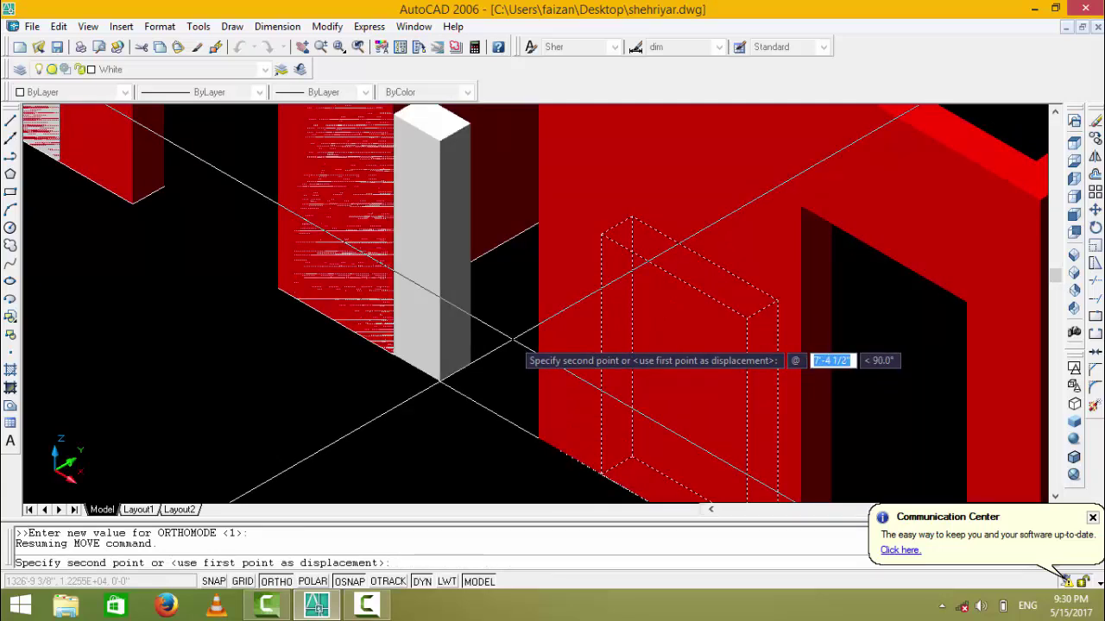
type("0")
key("Tab")
type("0")
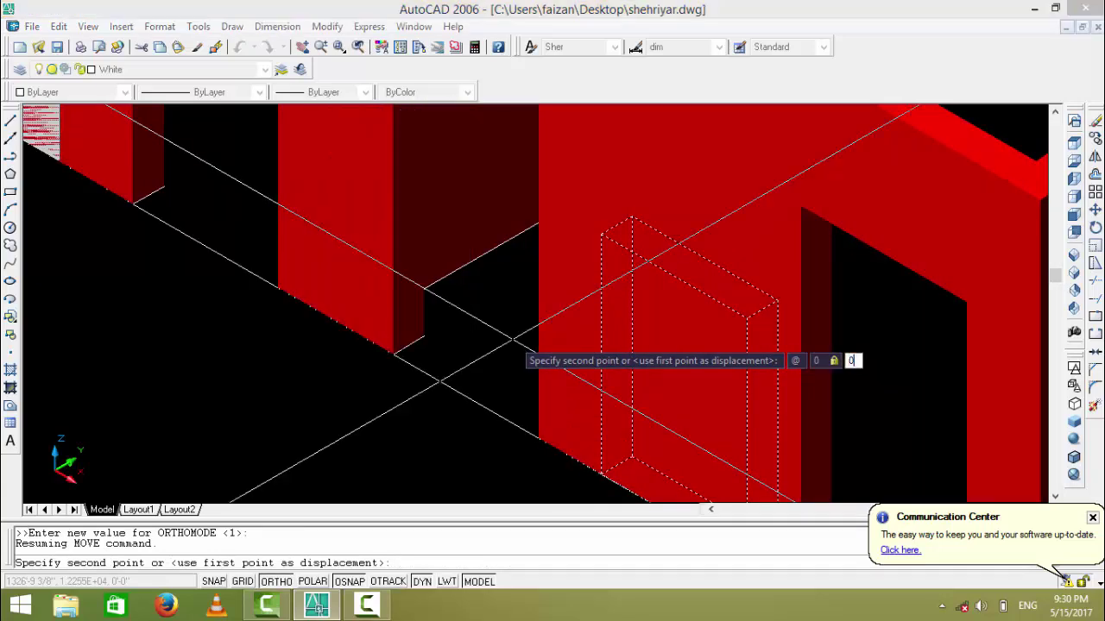
key("Tab")
type("3")
key("Return")
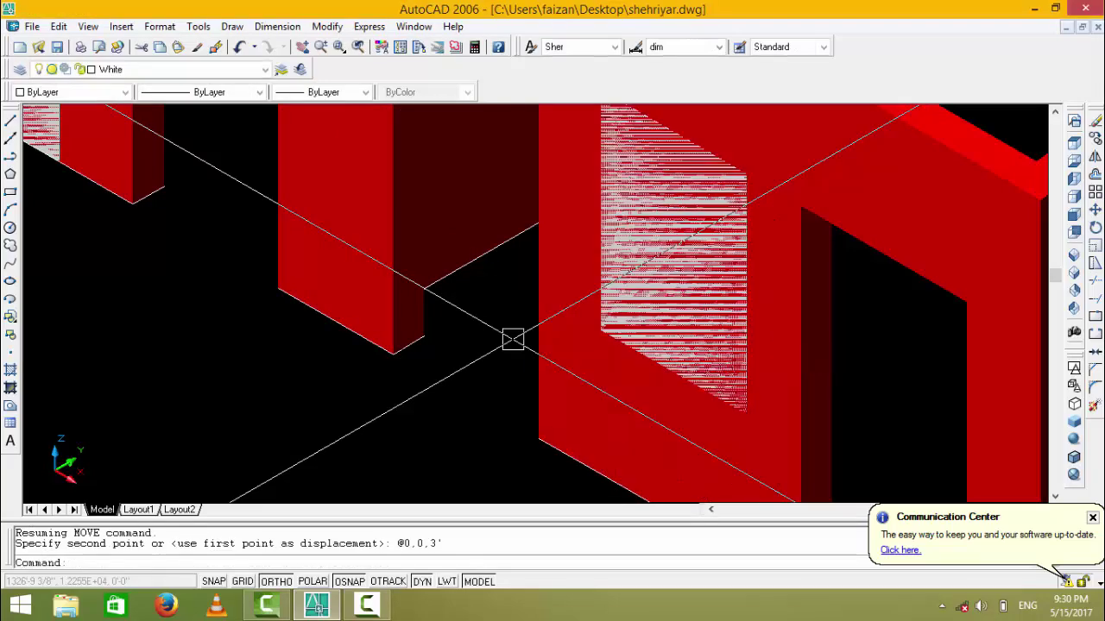
scroll(513, 339, "down", 5)
scroll(573, 364, "up", 5)
scroll(568, 383, "up", 2)
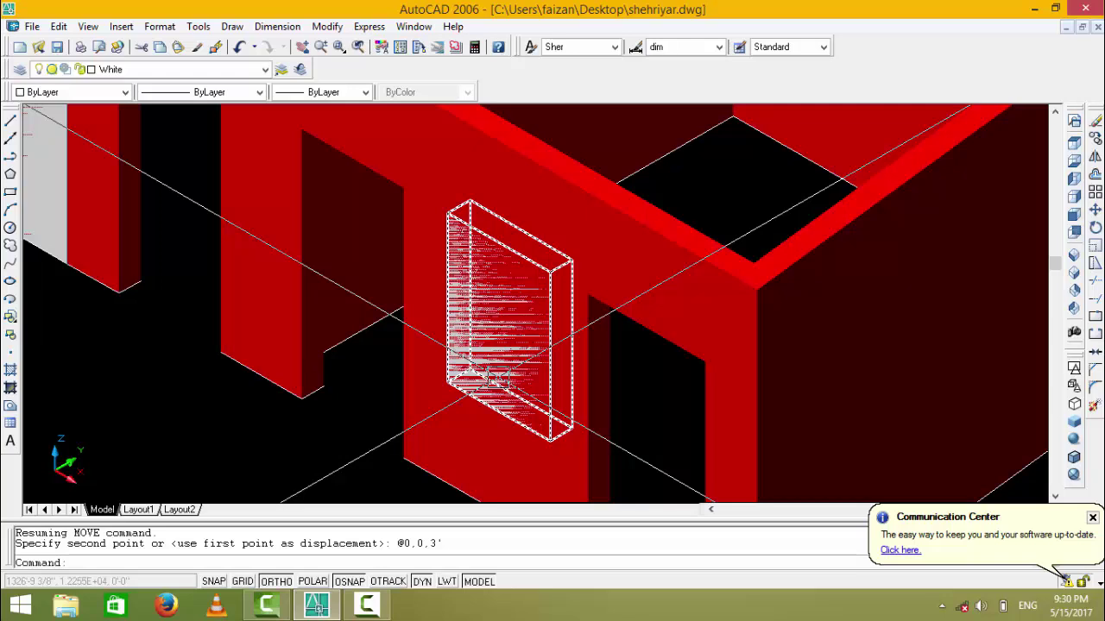
key("ctrl+z")
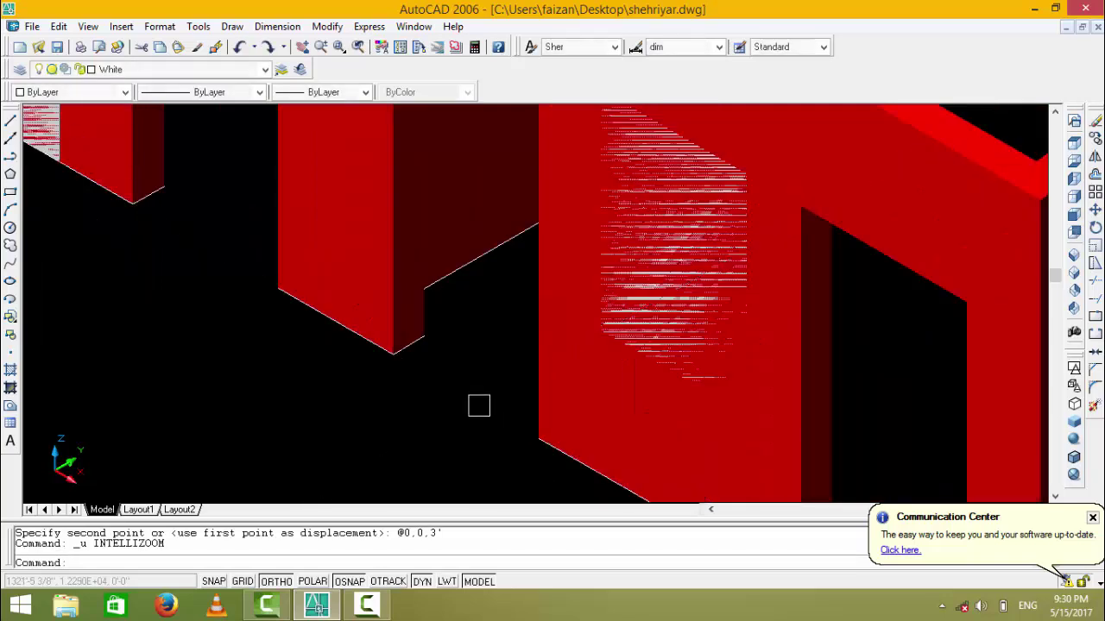
key("ctrl+z")
scroll(493, 402, "up", 3)
mouse_move(493, 402)
middle_mouse_down()
mouse_move(493, 368)
mouse_move(488, 388)
middle_mouse_up()
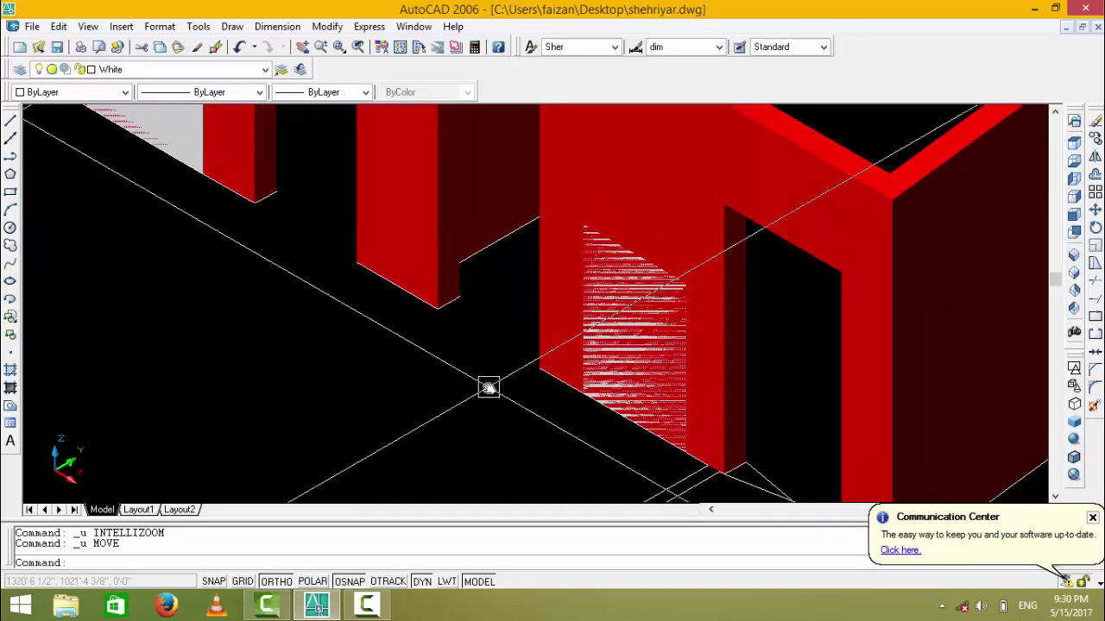
- Raise the first window block 3 feet with a 0,0,3 displacement
type("m")
key("Return")
key("Return")
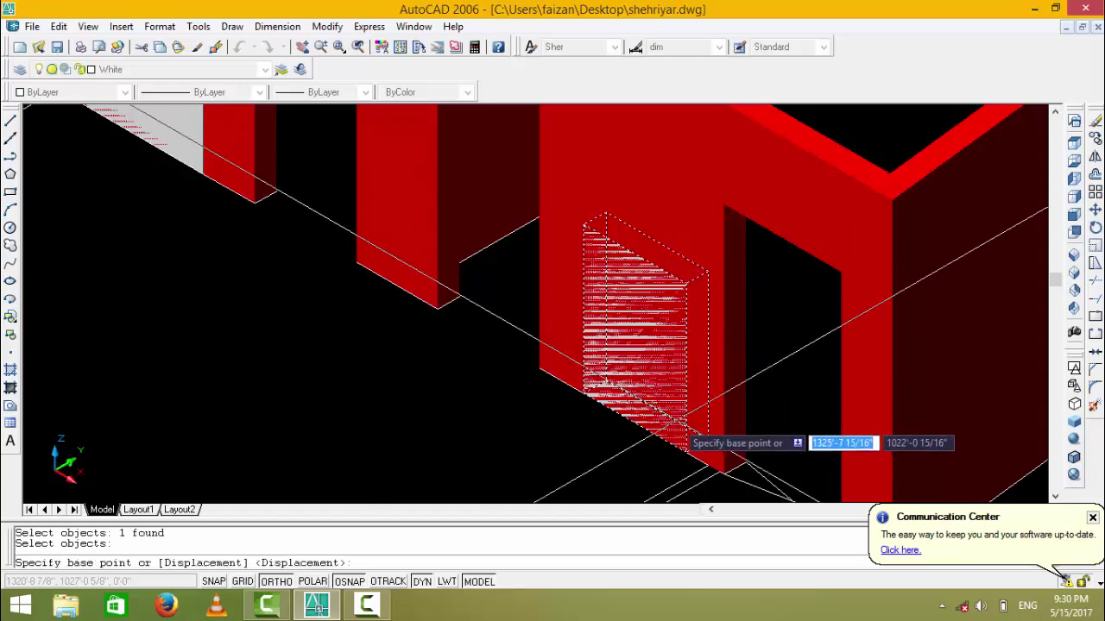
left_click(687, 449)
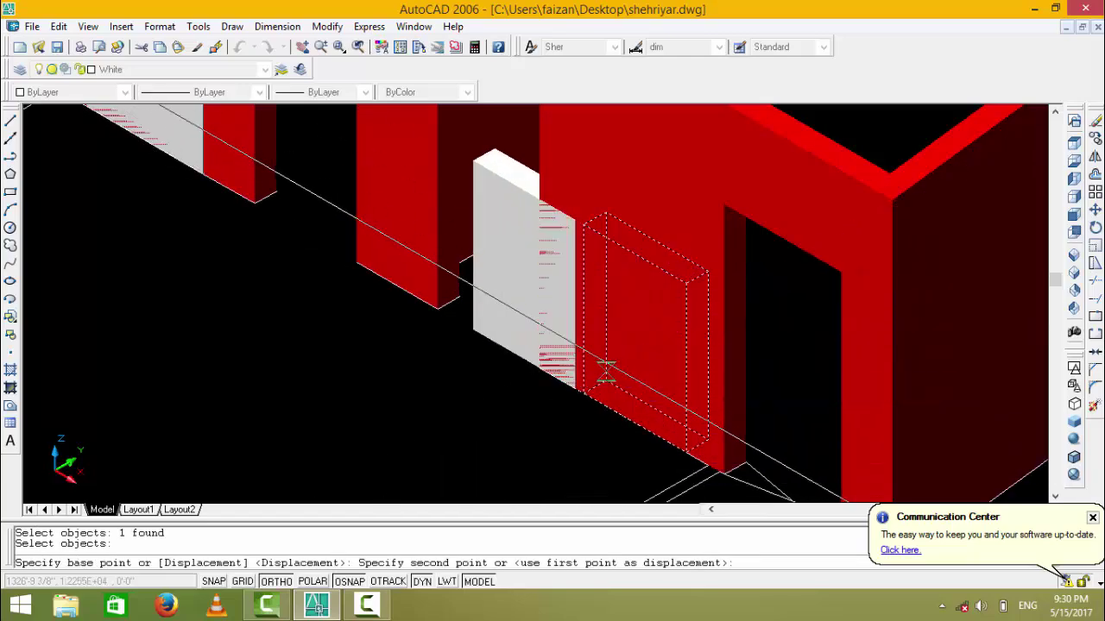
key("F8")
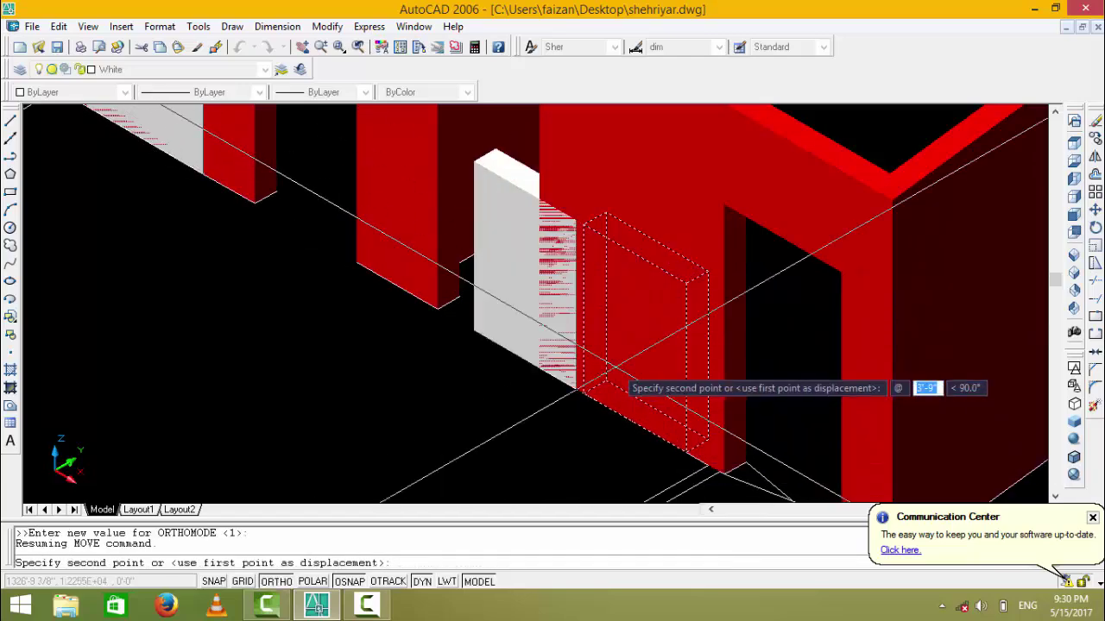
type("0")
key("Tab")
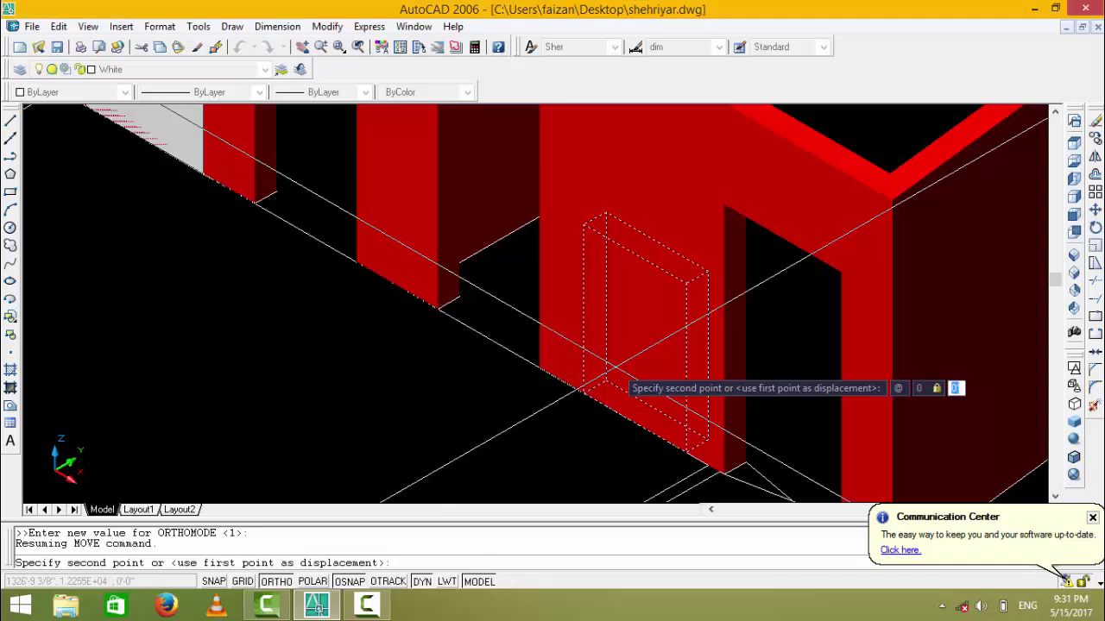
type("0")
key("Tab")
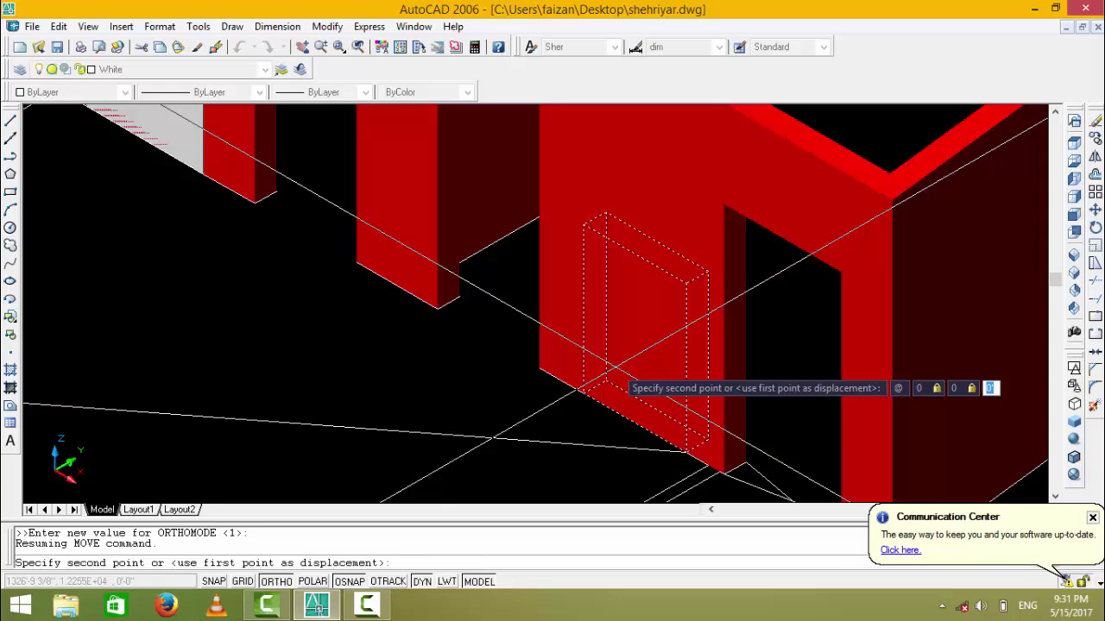
type("3")
key("Return")
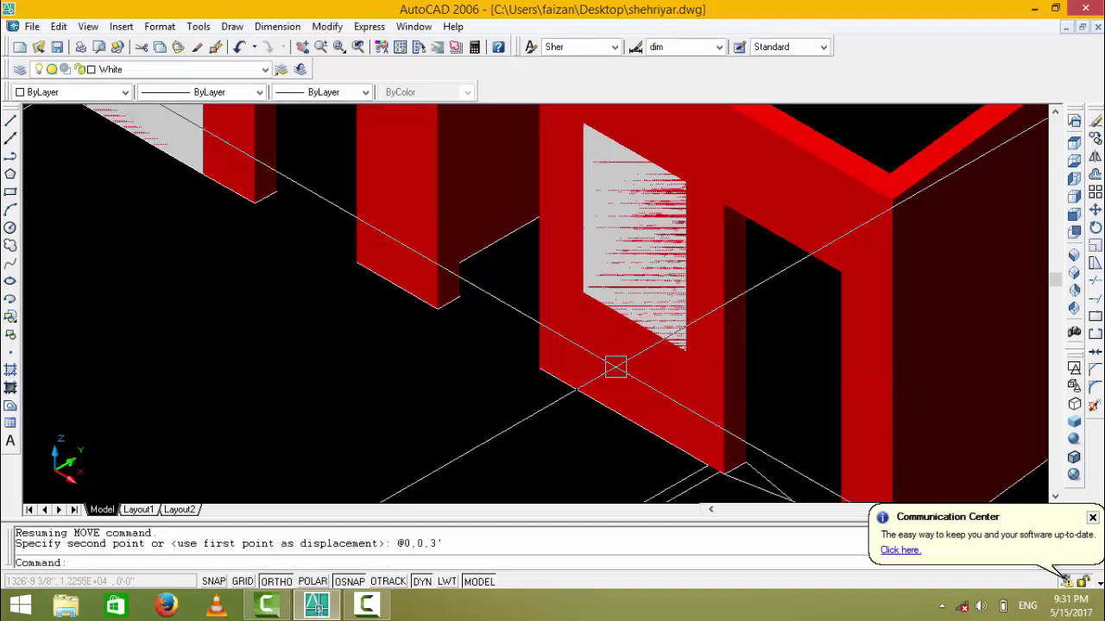
scroll(336, 290, "up", 3)
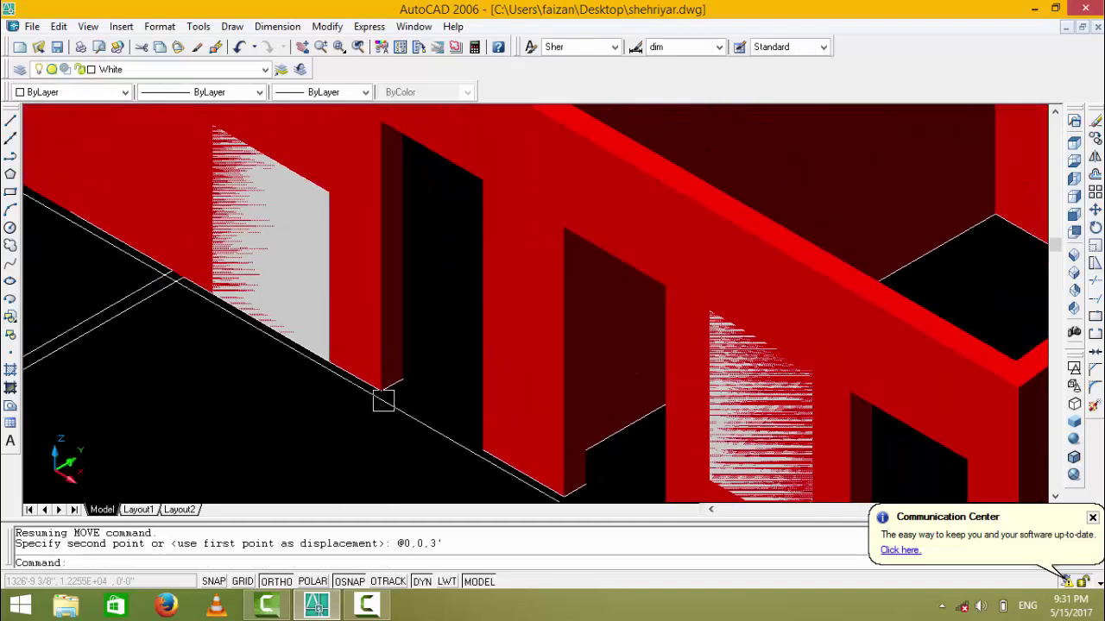
scroll(382, 397, "up", 2)
- Move the second window block 3 feet up into its wall
type("m")
key("Return")
left_click(522, 206)
key("Return")
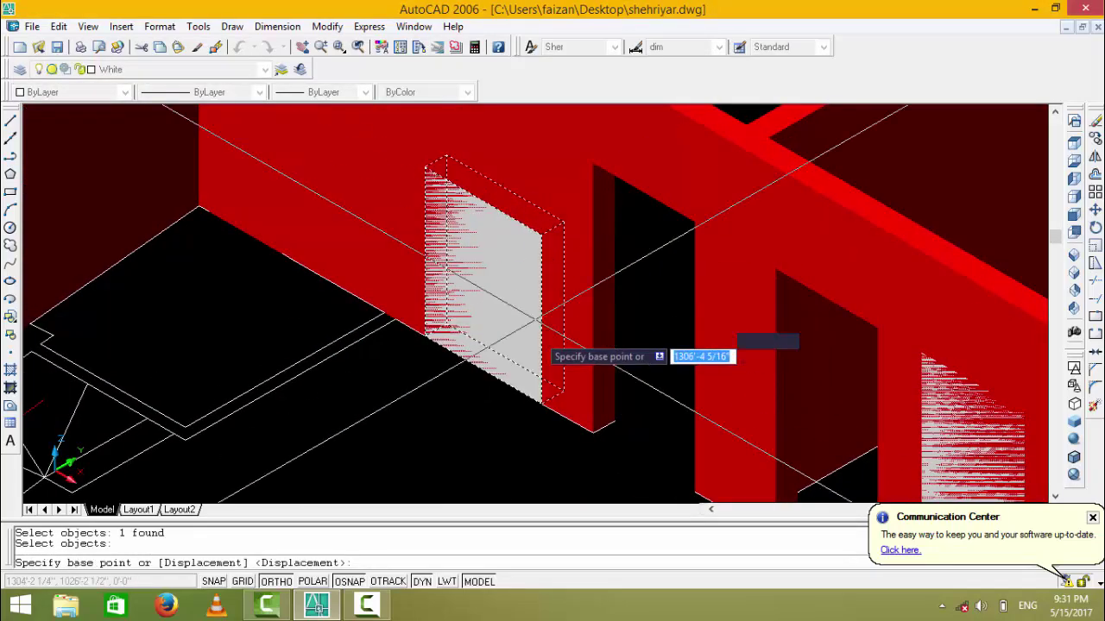
left_click(541, 401)
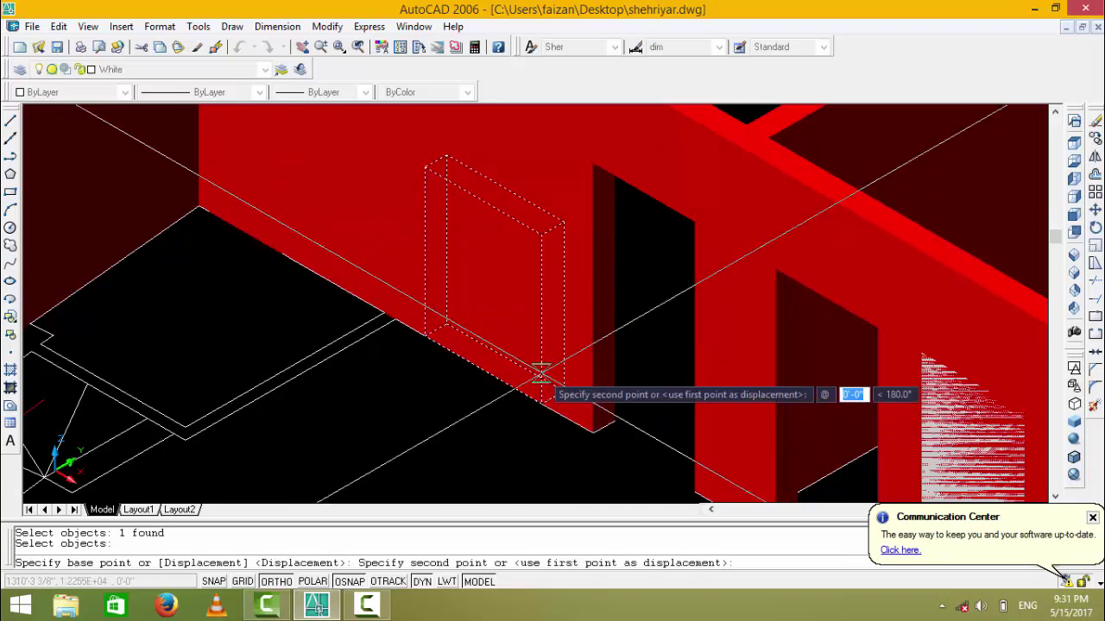
type("0,0,0")
key("Tab")
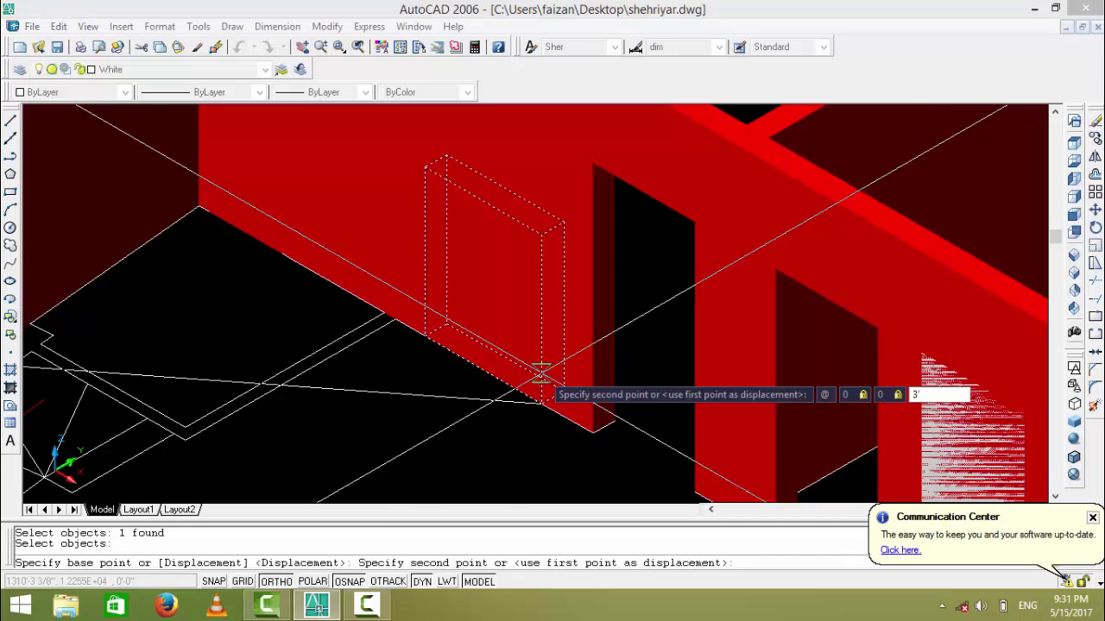
key("Return")
scroll(606, 377, "down", 2)
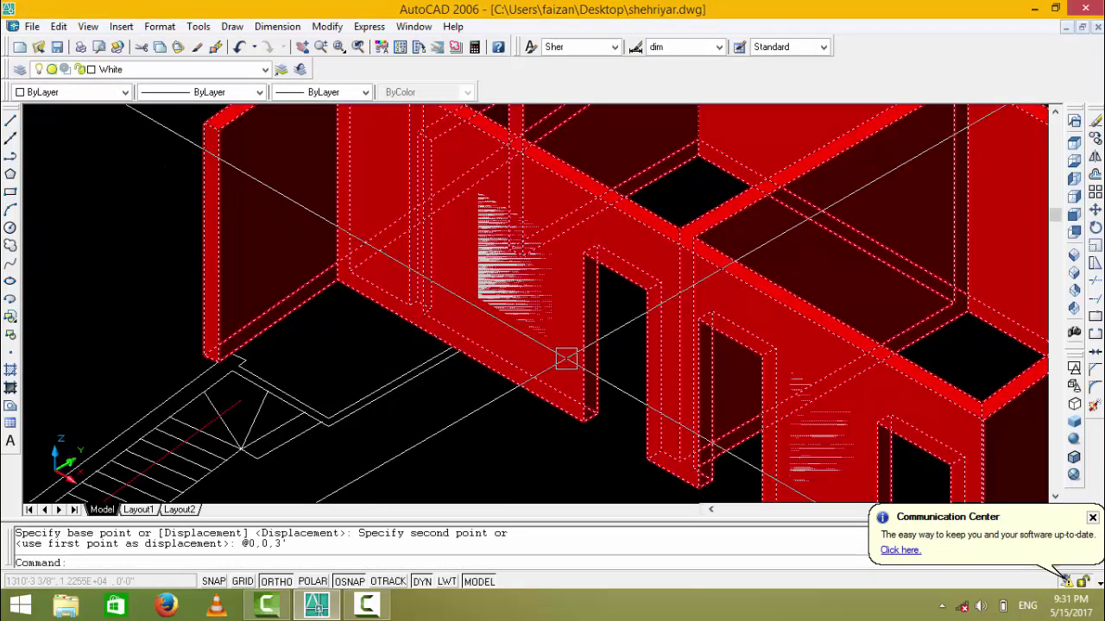
middle_click_drag(567, 359, 428, 352)
scroll(420, 328, "up", 1)
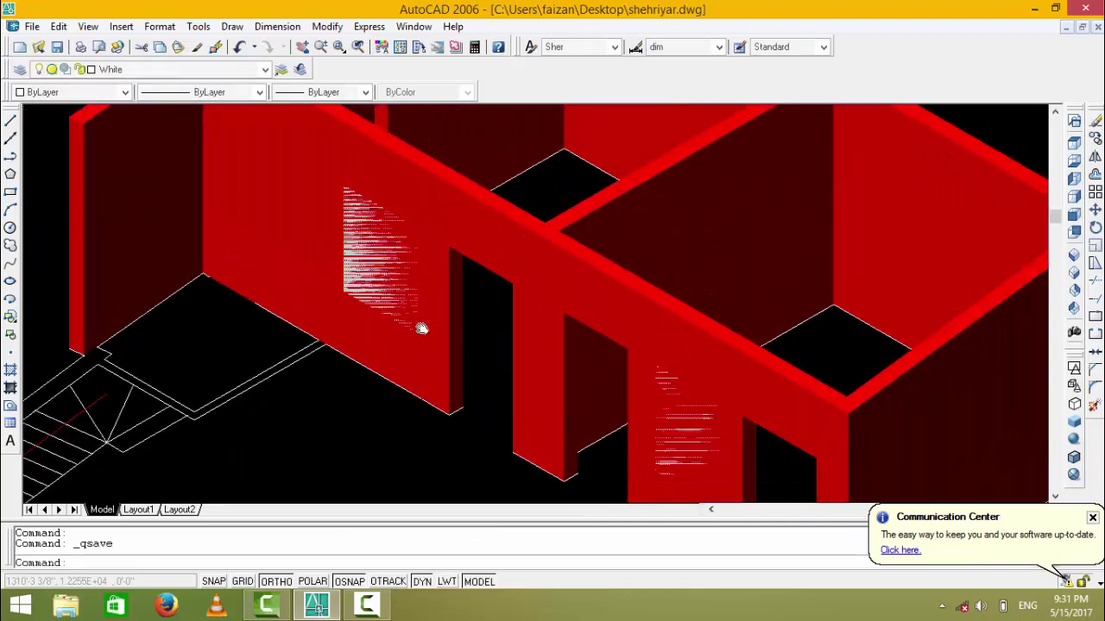
- Begin subtracting a window block from the red walls, then cancel
type("su")
key("Return")
left_click(556, 250)
key("Return")
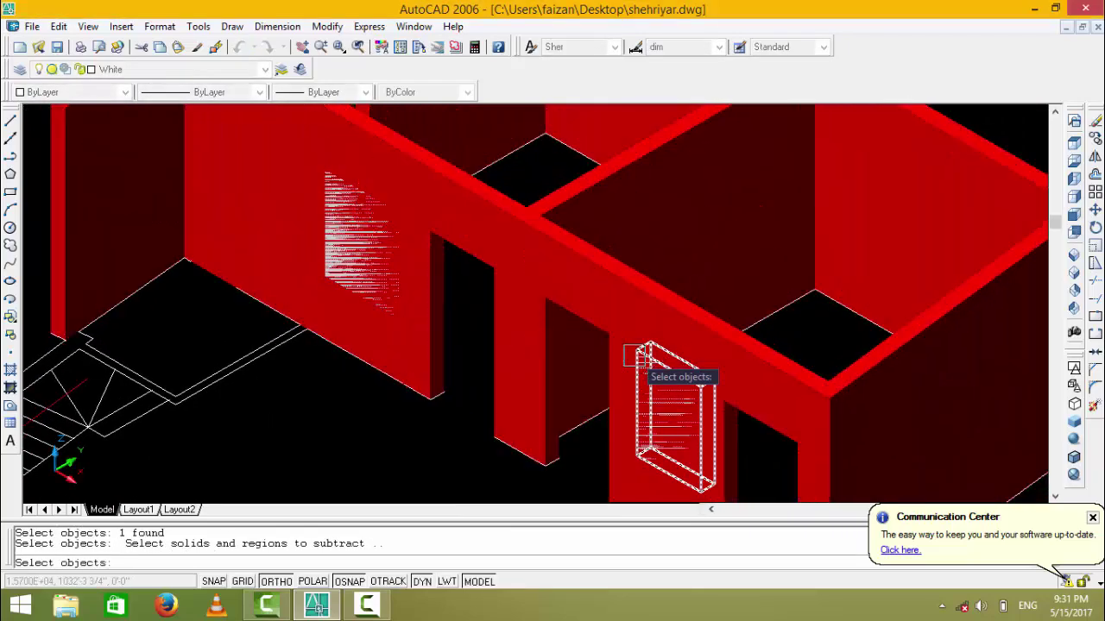
left_click(384, 230)
key("Escape")
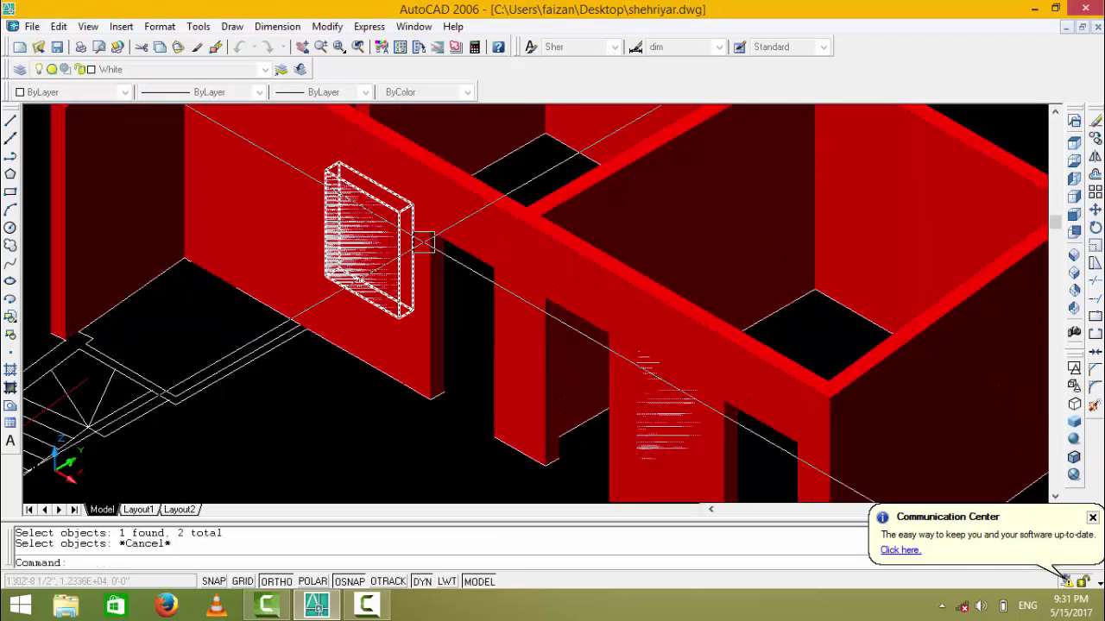
- Cut both window blocks out of the red walls and save the drawing
key("Return")
left_click(509, 210)
key("Return")
left_click(415, 219)
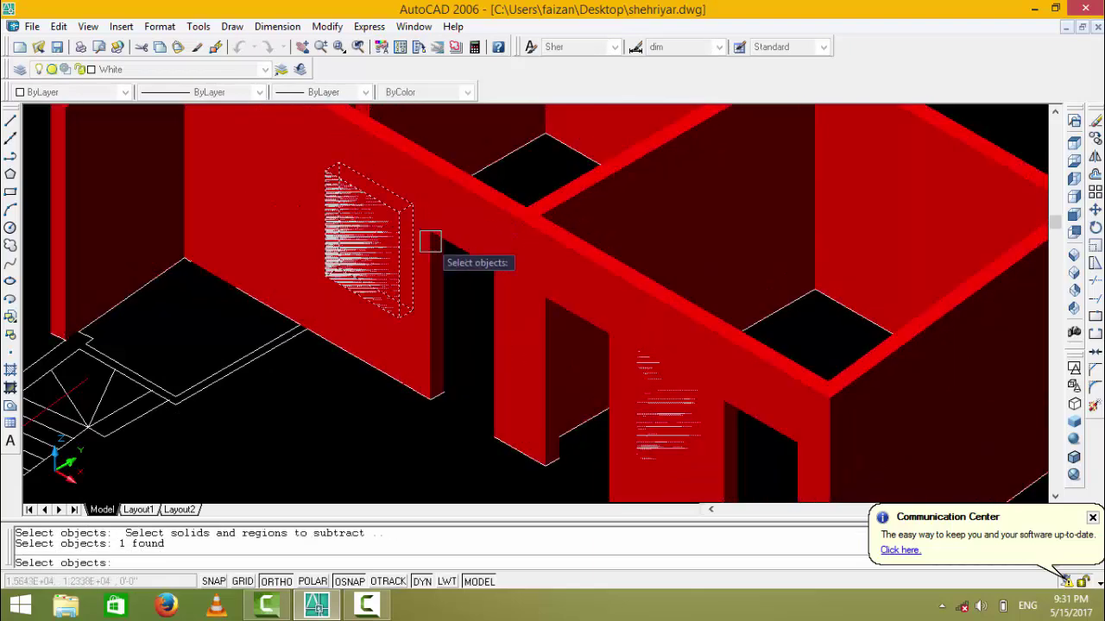
left_click(680, 402)
key("Return")
key("Escape")
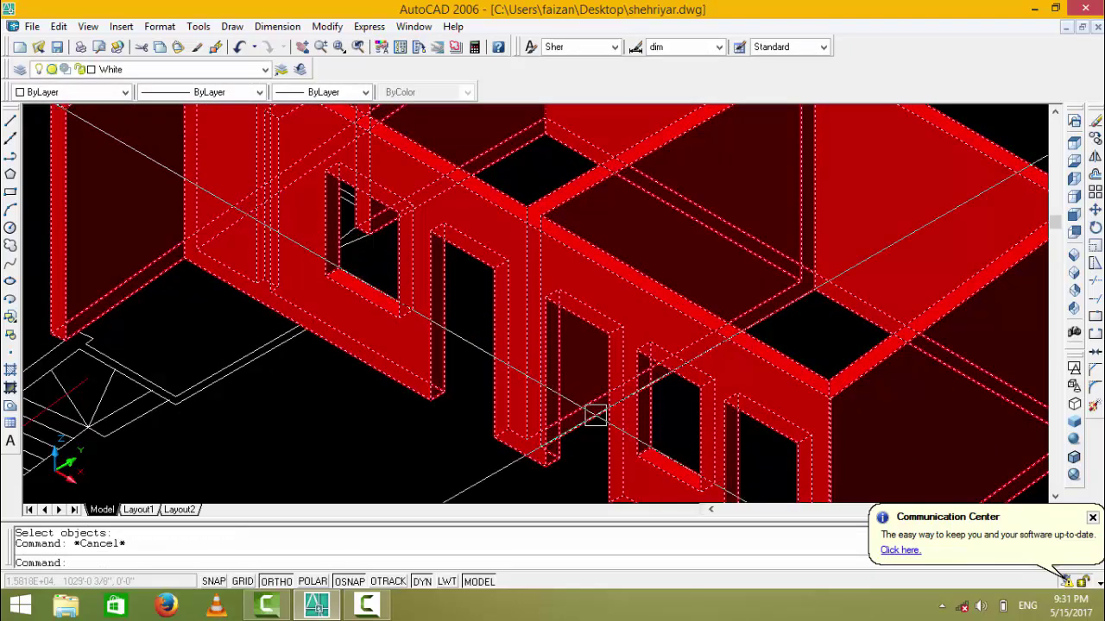
key("ctrl+s")
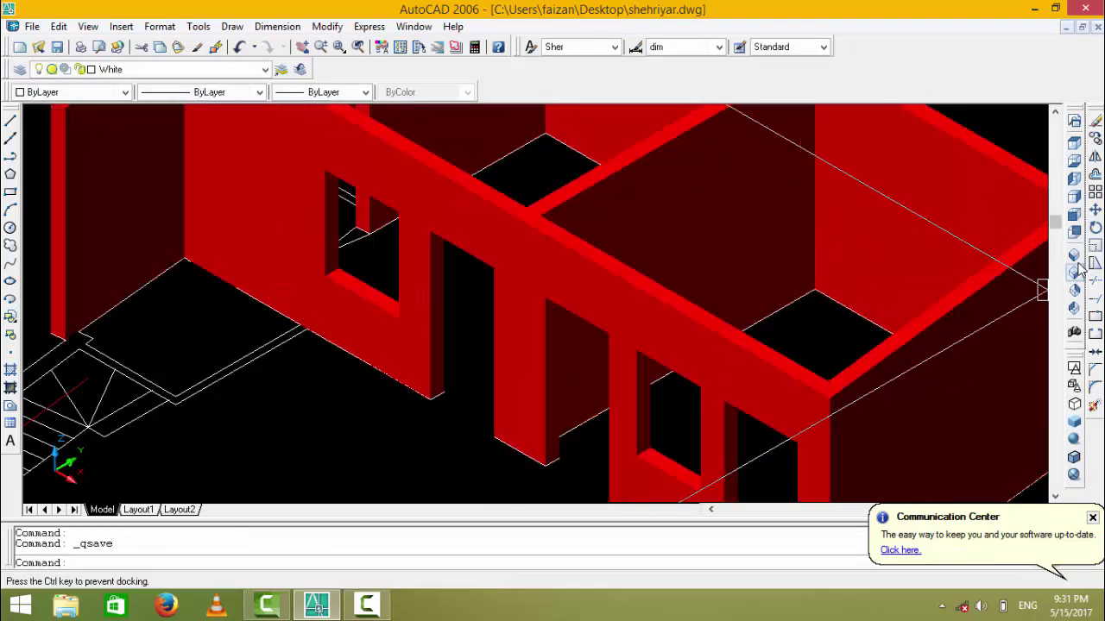
left_click(1074, 255)
- Zoom to the full model, switch isometric views, and save the drawing
scroll(535, 302, "up", 3)
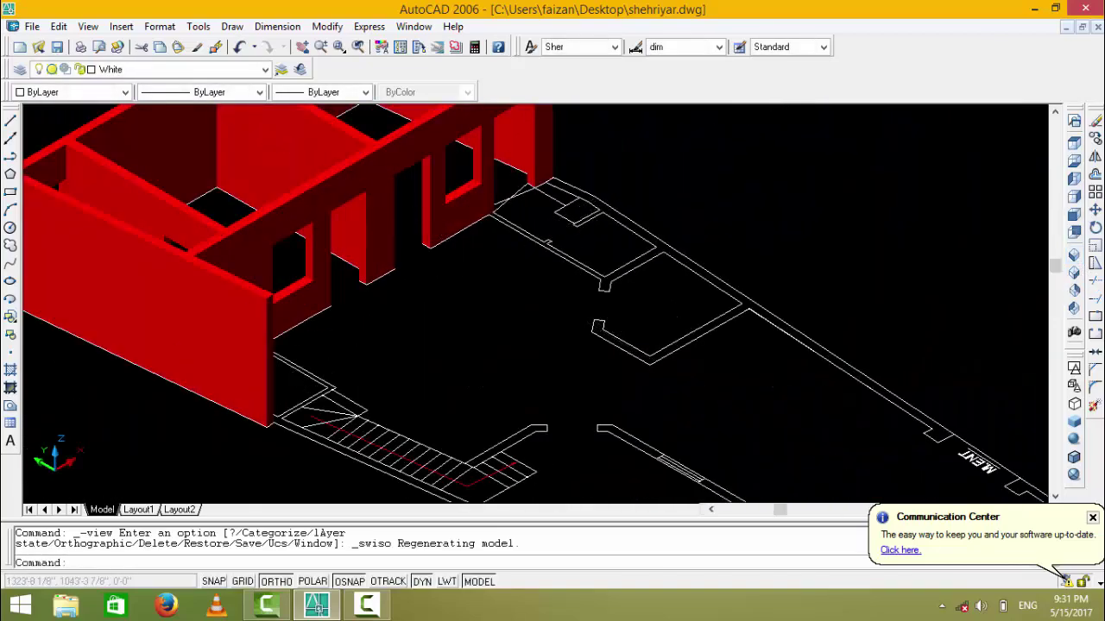
scroll(506, 371, "down", 2)
scroll(505, 407, "up", 3)
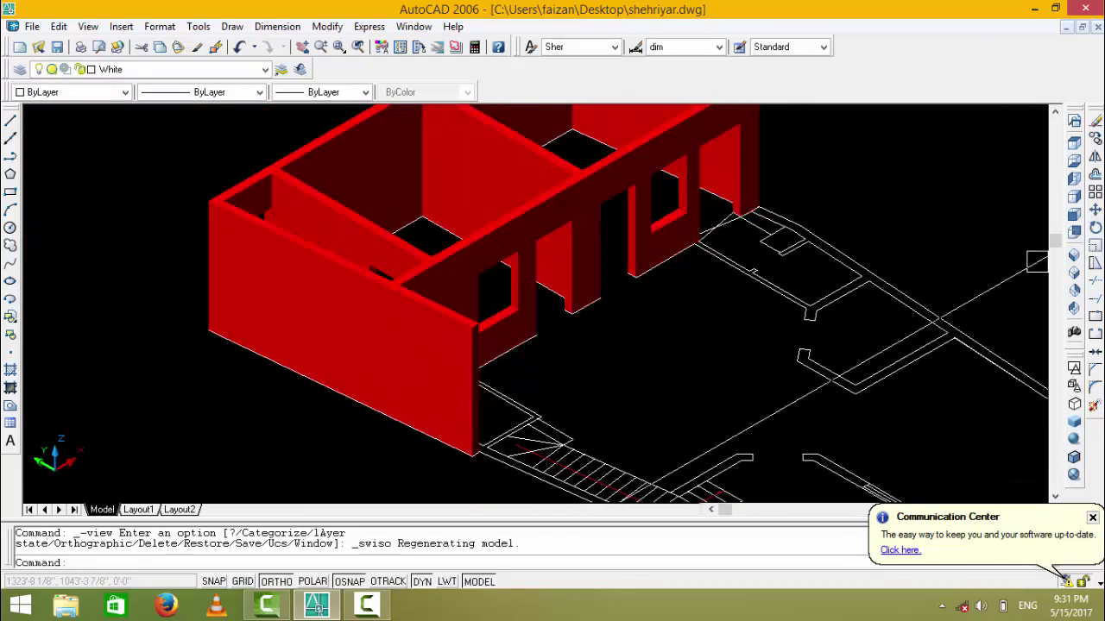
middle_click(980, 258)
middle_click(980, 258)
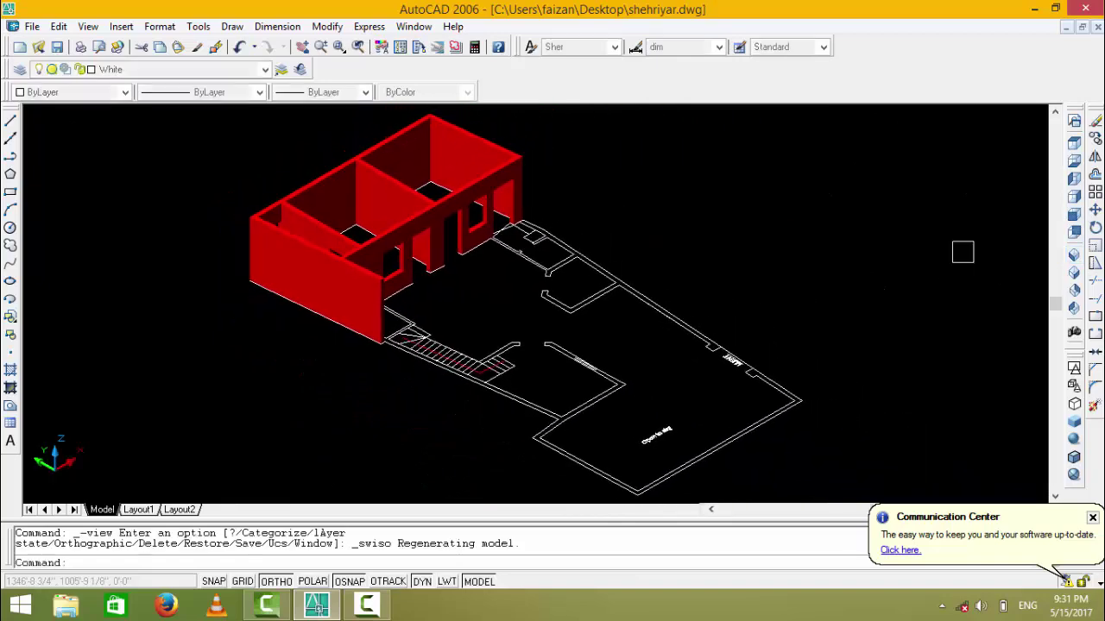
left_click(1074, 291)
left_click(1073, 273)
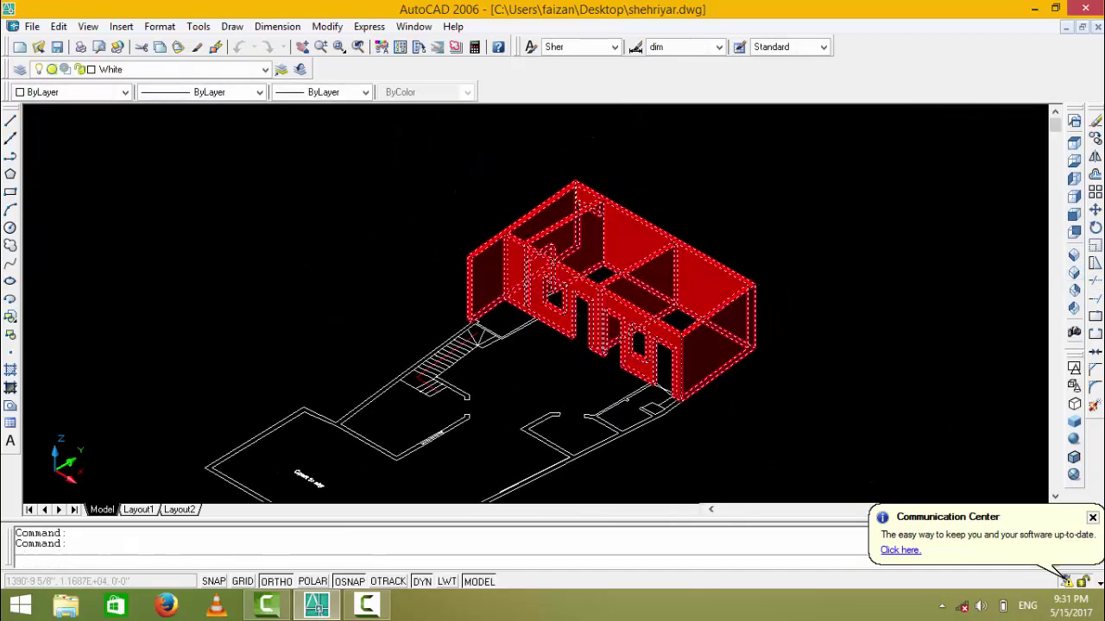
key("ctrl+s")
- Zoom and pan in close to the staircase beside the red walls
scroll(535, 247, "up", 2)
scroll(484, 256, "up", 2)
scroll(464, 261, "up", 2)
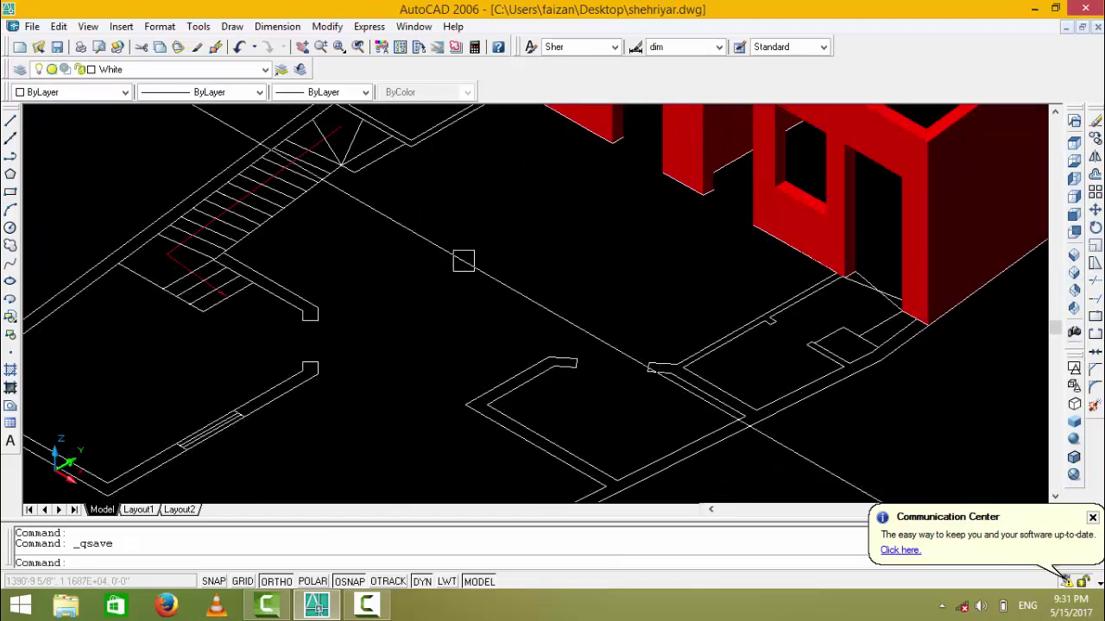
scroll(463, 261, "up", 2)
scroll(567, 353, "up", 1)
scroll(630, 314, "up", 1)
mouse_move(630, 313)
middle_mouse_down()
mouse_move(637, 262)
mouse_move(604, 129)
middle_mouse_up()
scroll(637, 263, "down", 3)
scroll(622, 223, "up", 1)
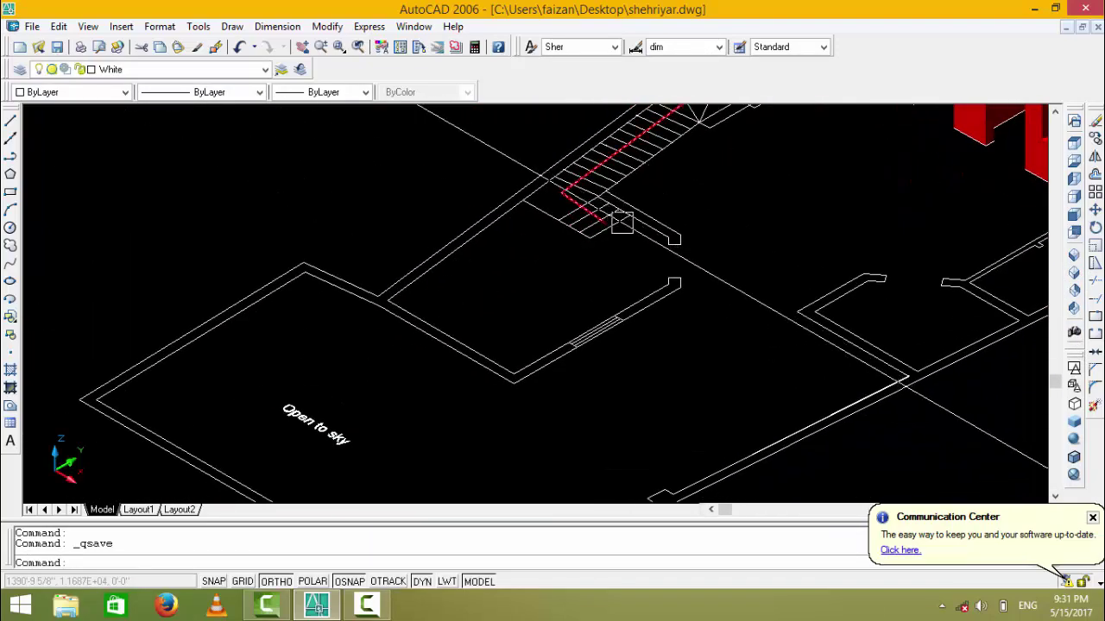
middle_click_drag(621, 222, 661, 276)
scroll(641, 258, "up", 1)
scroll(636, 258, "up", 1)
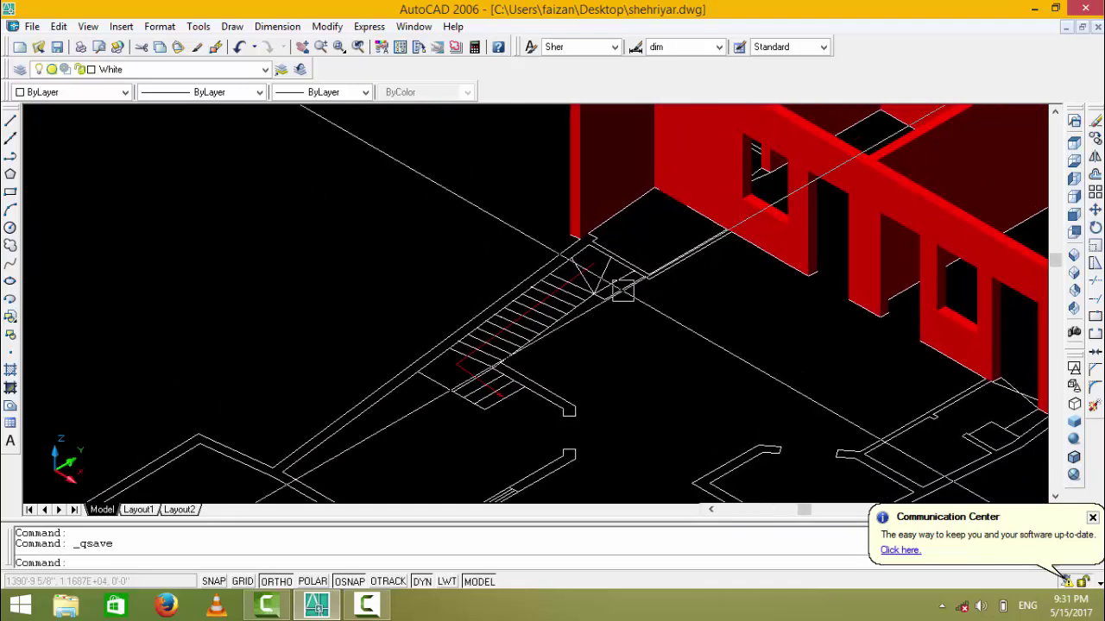
type("bo")
key("Return")
left_click(366, 119)
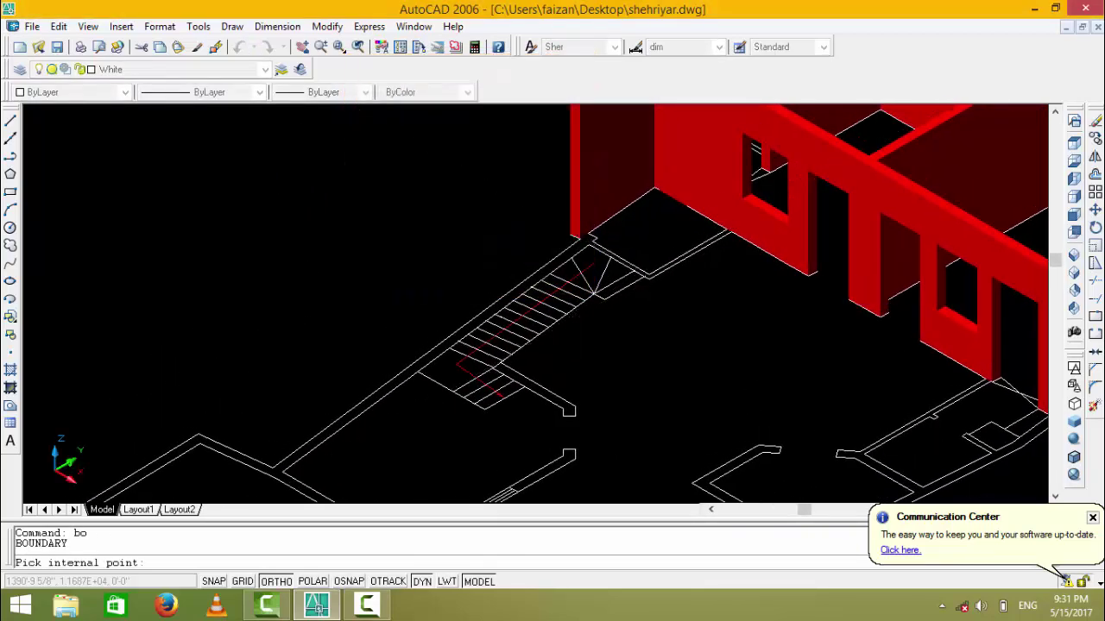
left_click(665, 289)
key("Return")
scroll(637, 248, "down", 2)
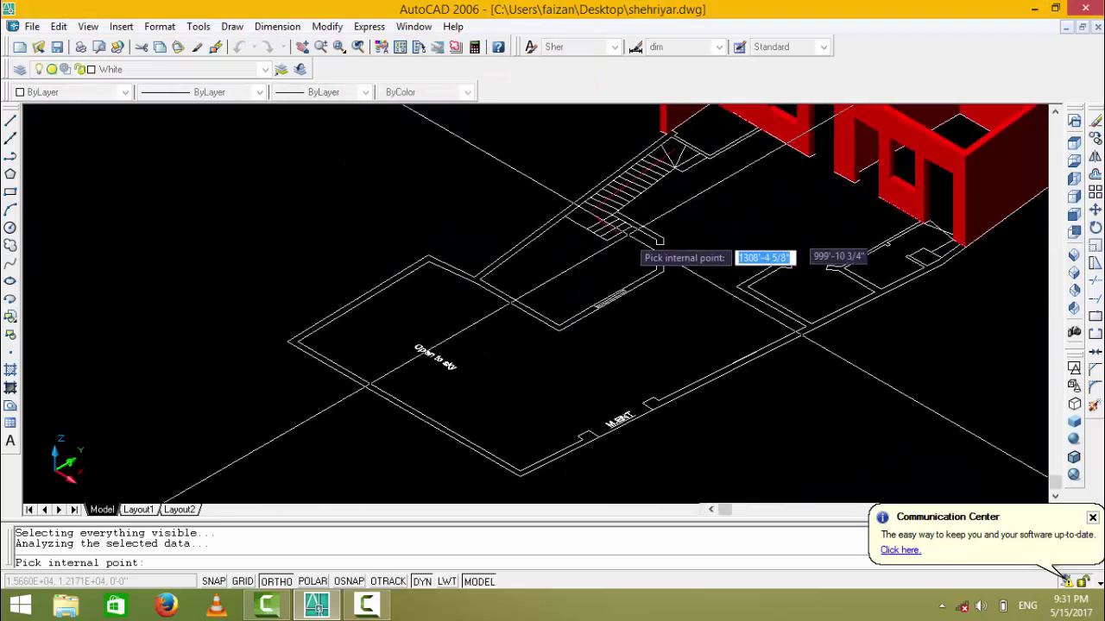
key("Escape")
key("Escape")
key("Return")
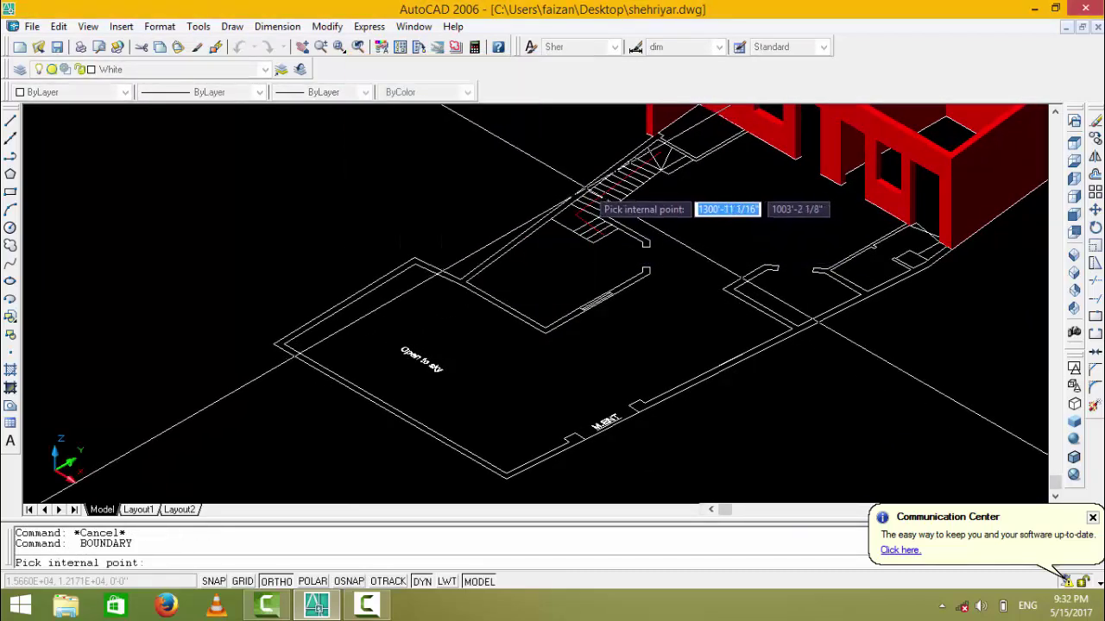
left_click(580, 185)
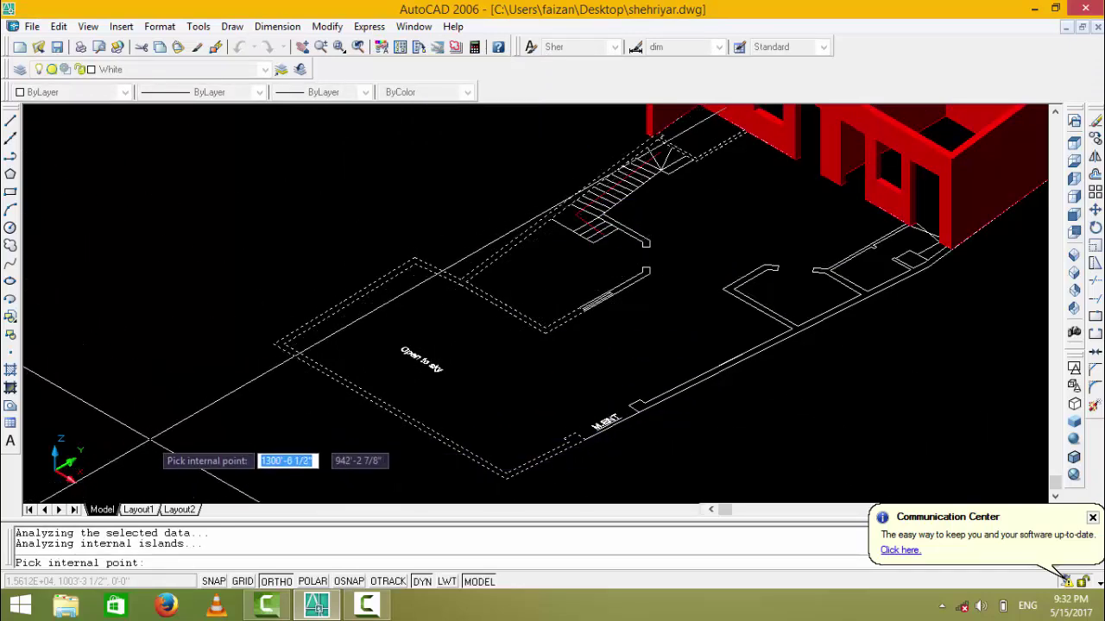
key("Escape")
key("Escape")
scroll(604, 462, "up", 5)
scroll(595, 451, "up", 2)
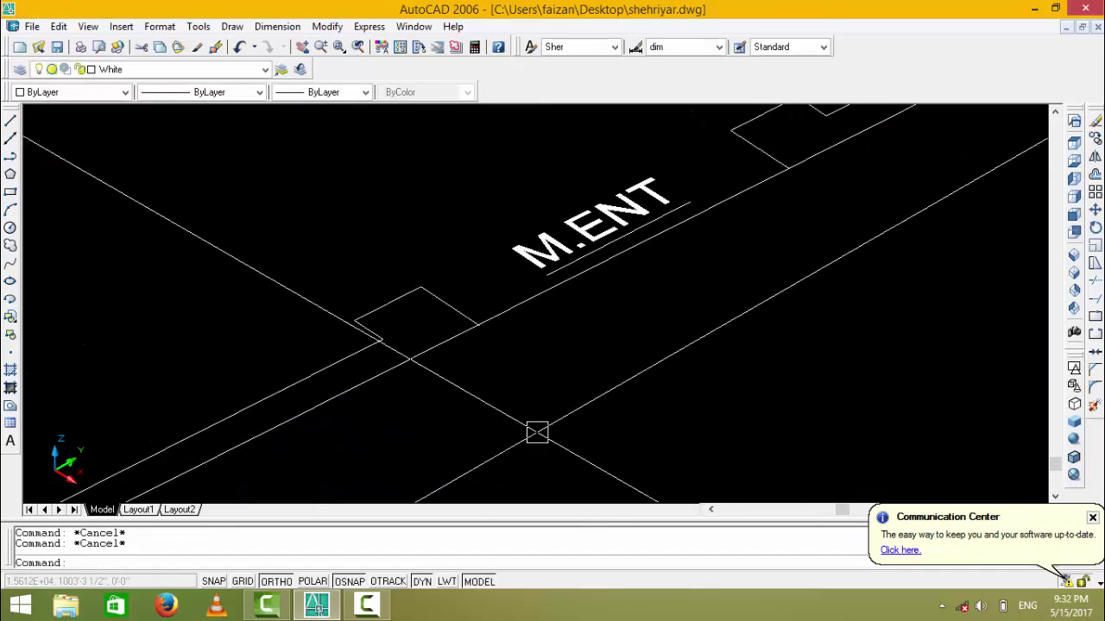
type("l")
key("Return")
scroll(420, 354, "up", 1)
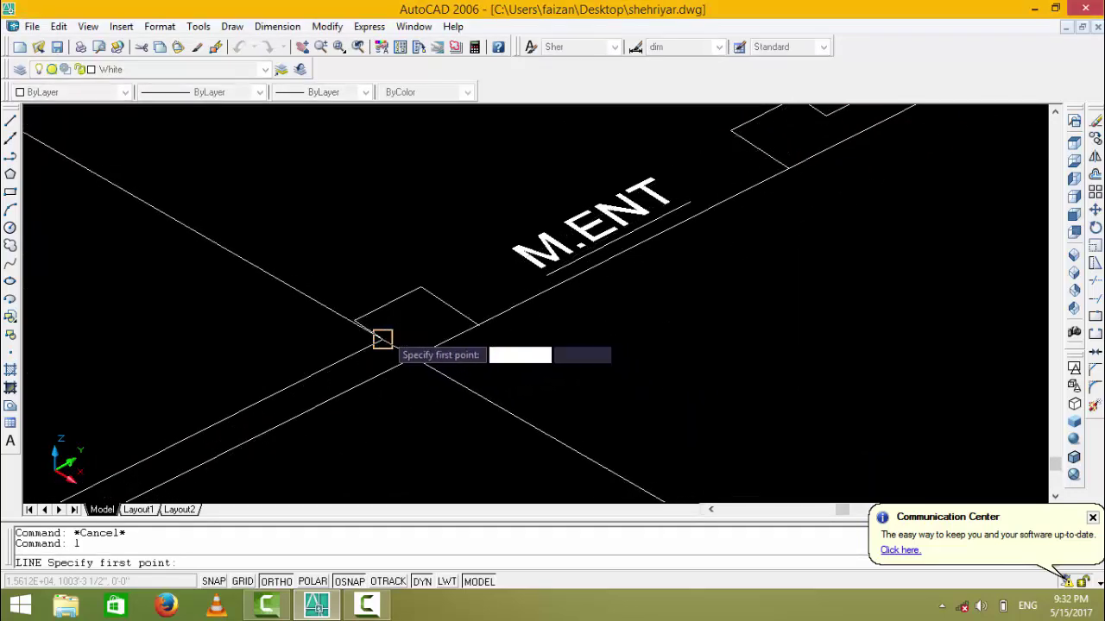
left_click(382, 339)
key("Escape")
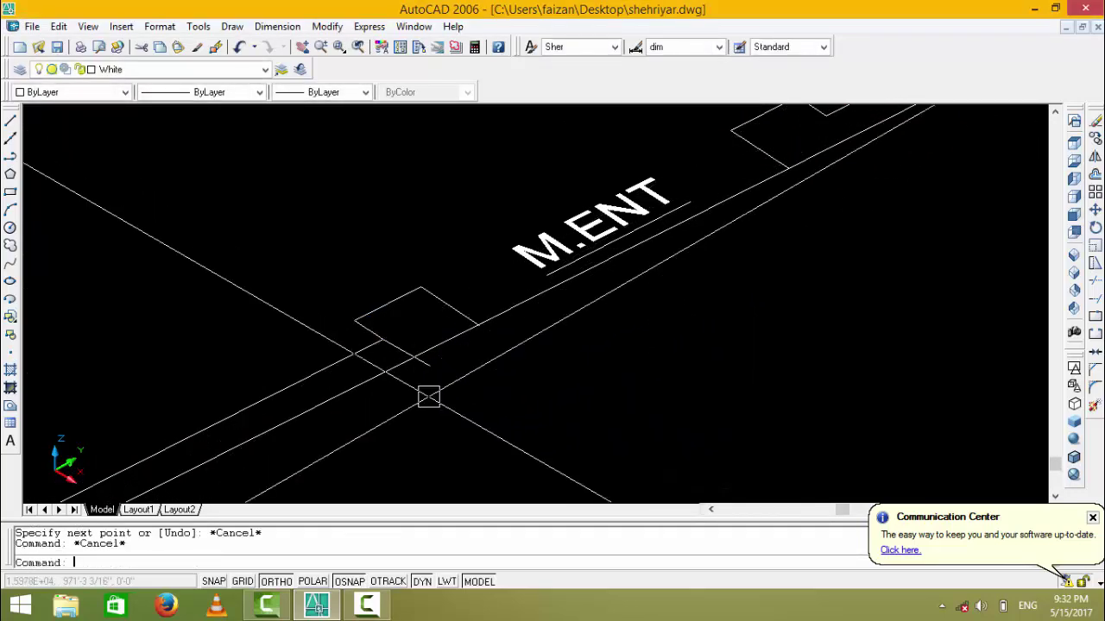
type("tr")
key("Return")
key("Return")
scroll(429, 384, "down", 2)
key("Escape")
scroll(518, 432, "down", 2)
scroll(542, 419, "down", 1)
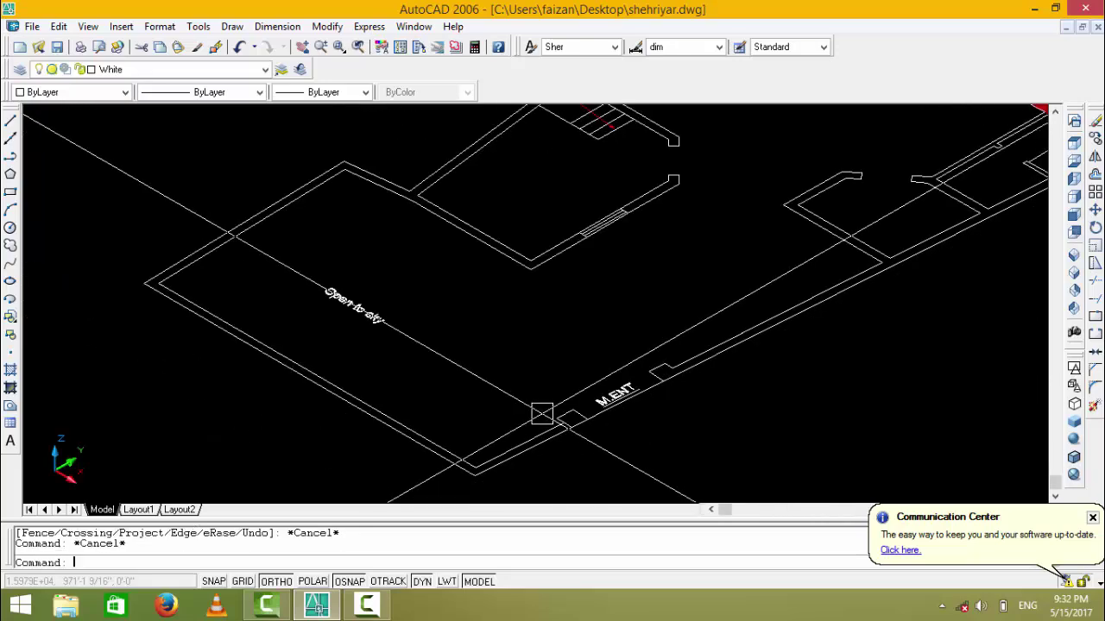
scroll(541, 404, "down", 1)
key("Escape")
type("bo")
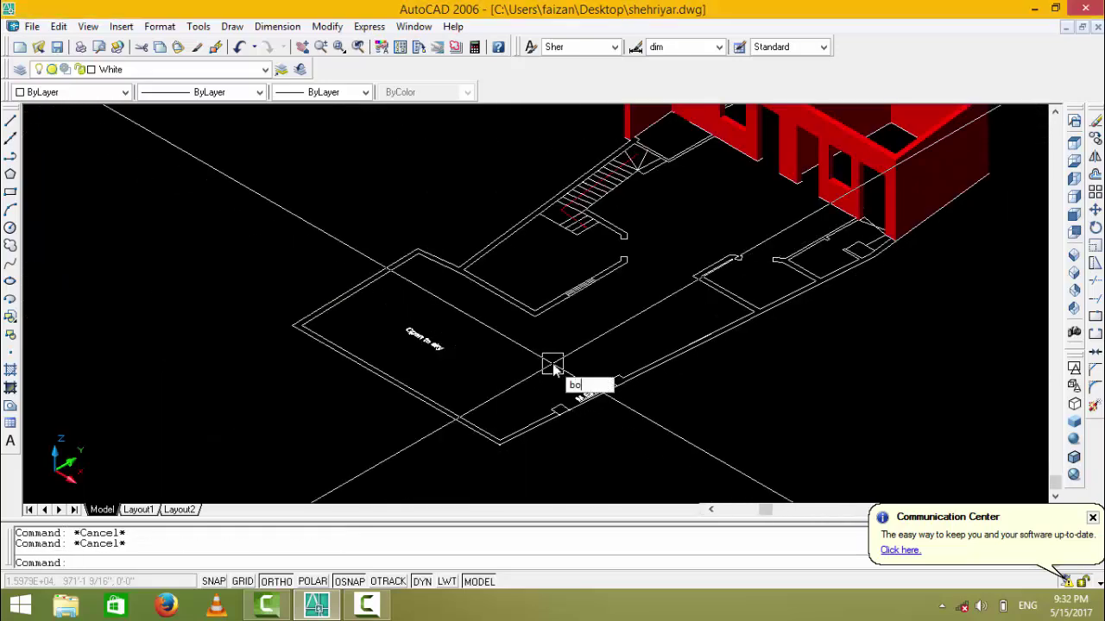
key("Return")
left_click(431, 302)
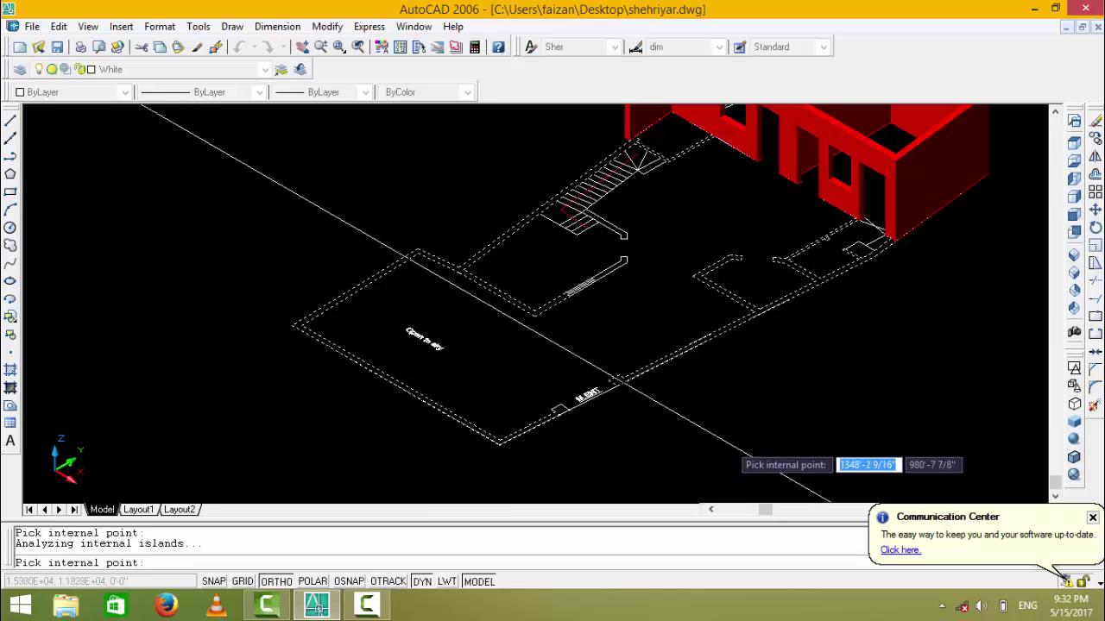
key("Return")
key("Escape")
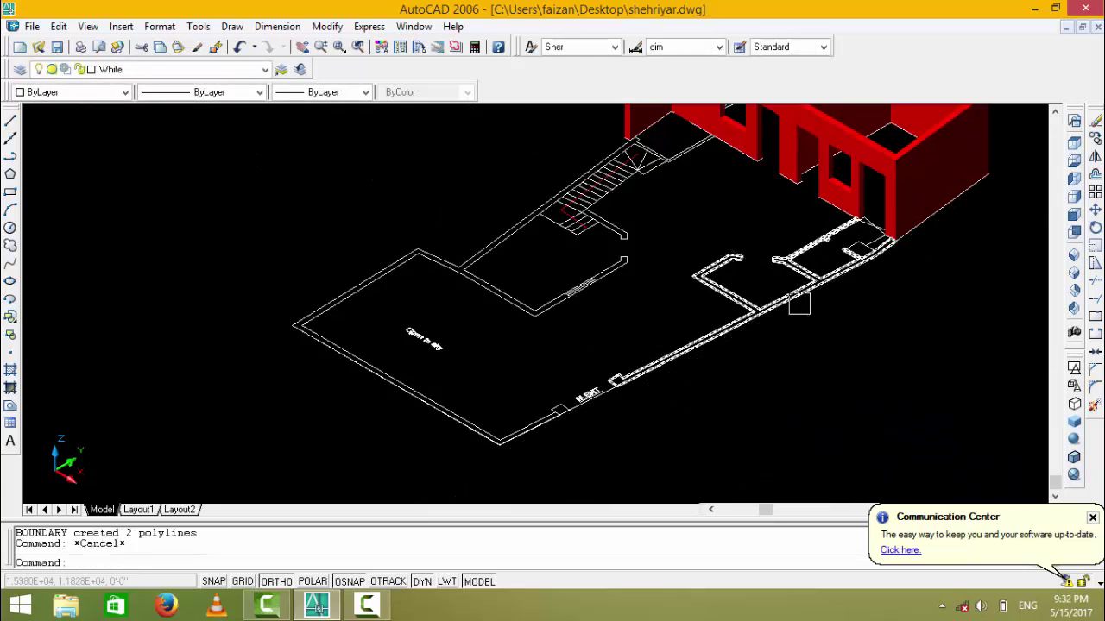
type("ext")
key("Return")
left_click(751, 308)
left_click(544, 296)
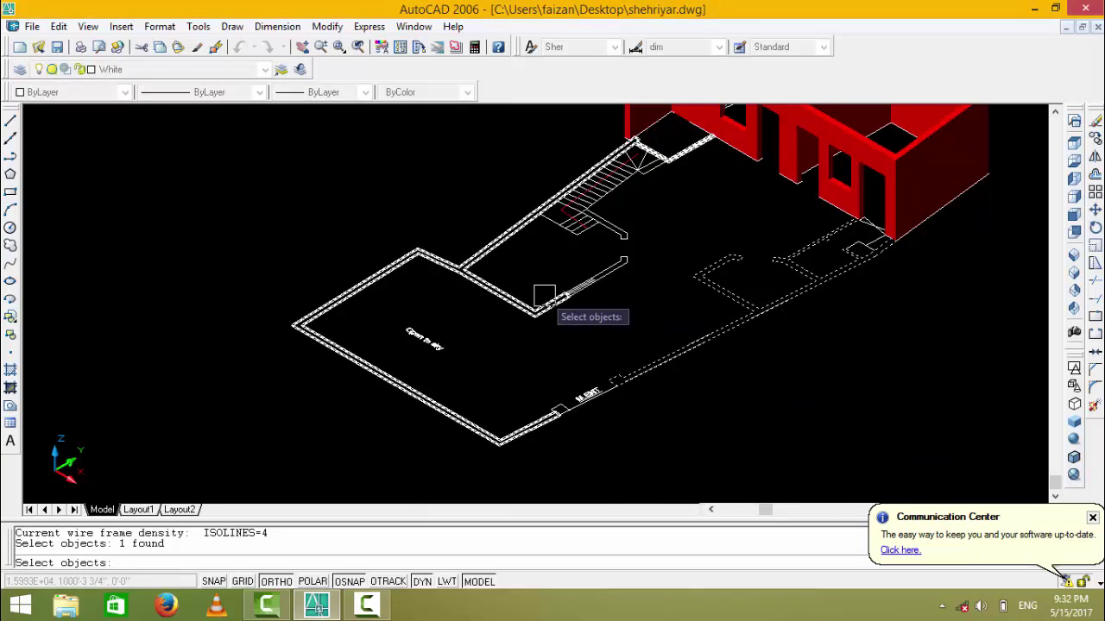
key("Escape")
key("Escape")
key("ctrl+z")
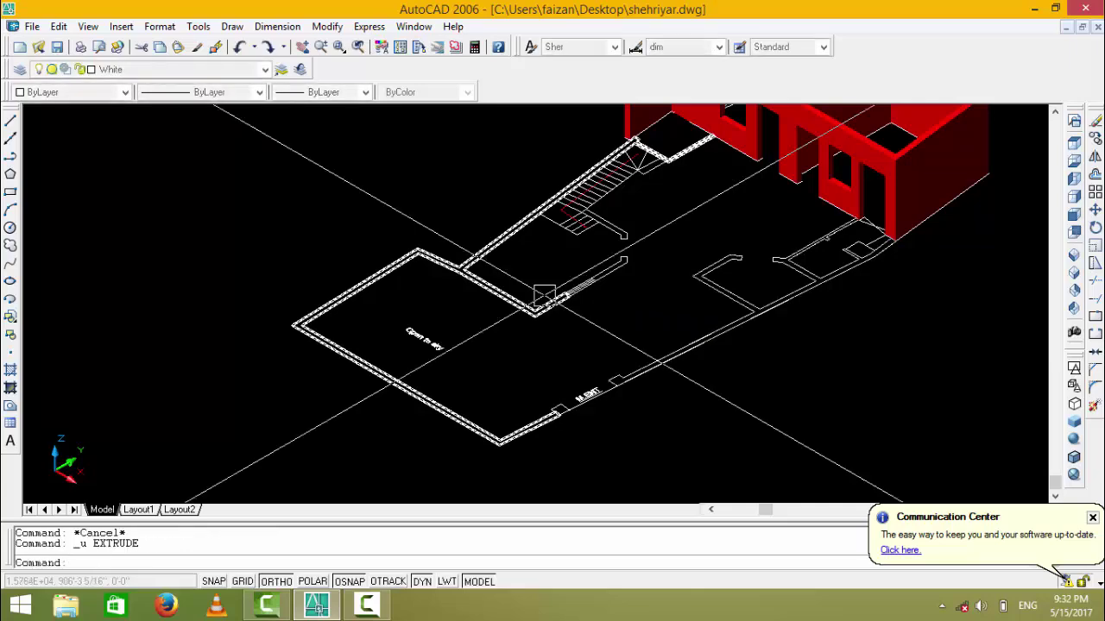
key("ctrl+z")
scroll(452, 260, "up", 2)
- Start extending a wall line near the corridor, then cancel it
key("Escape")
scroll(458, 272, "up", 3)
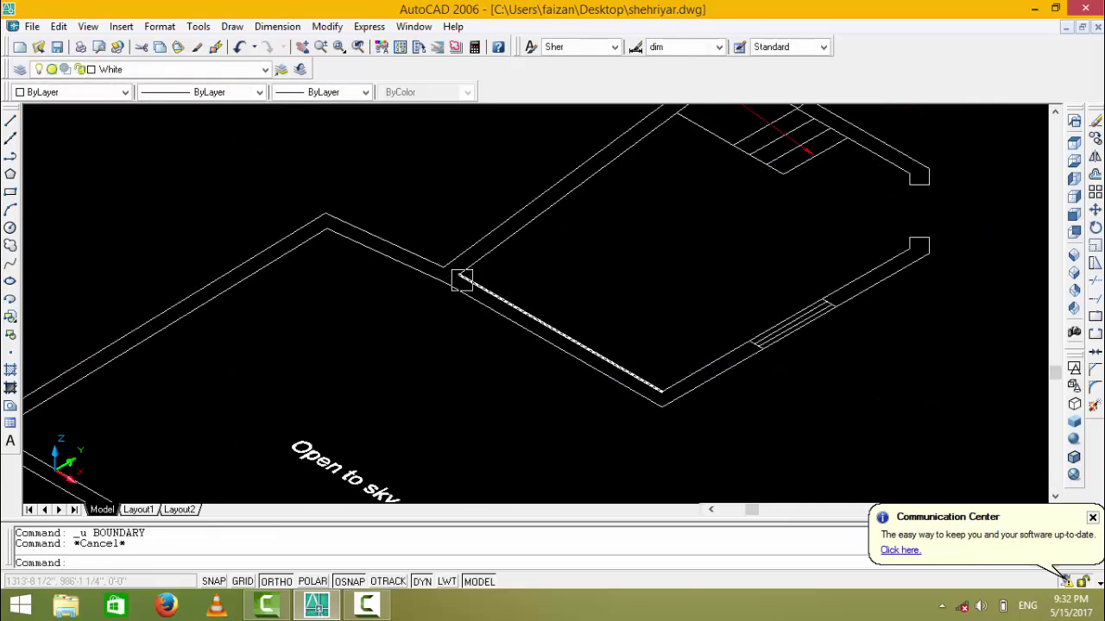
key("Escape")
scroll(461, 276, "up", 2)
type("x")
key("Return")
key("Return")
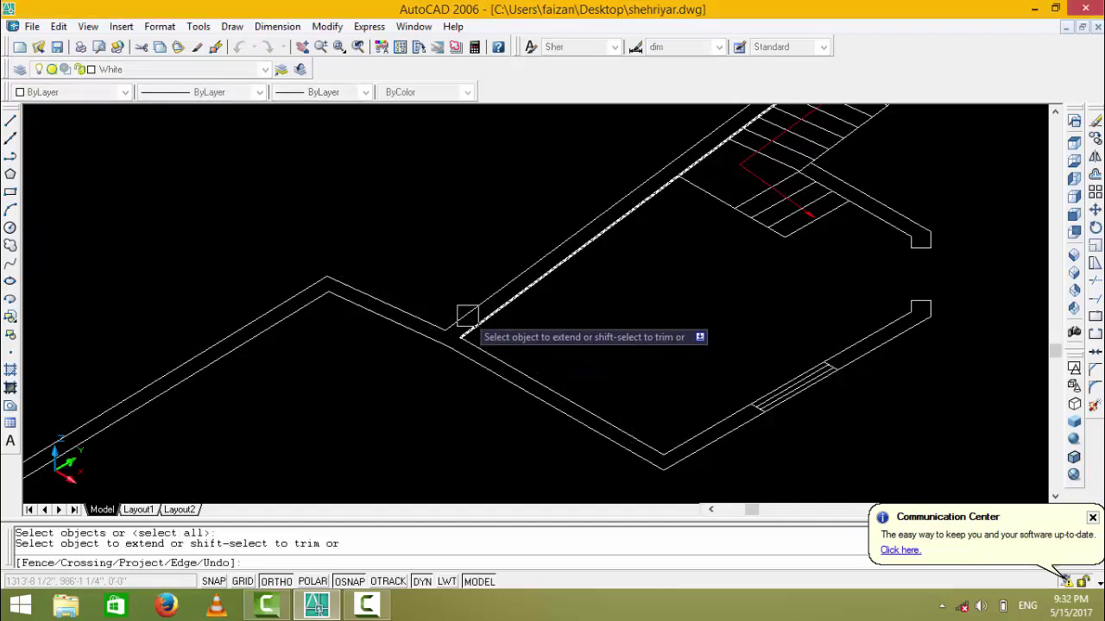
scroll(481, 286, "down", 3)
scroll(451, 285, "up", 1)
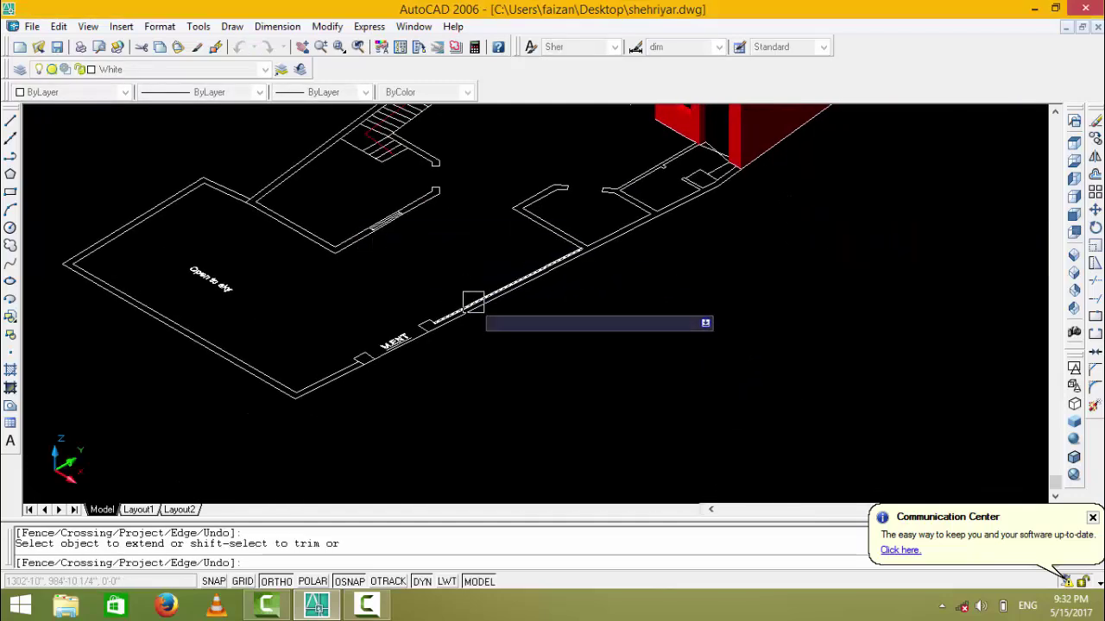
scroll(471, 301, "up", 2)
scroll(581, 281, "up", 2)
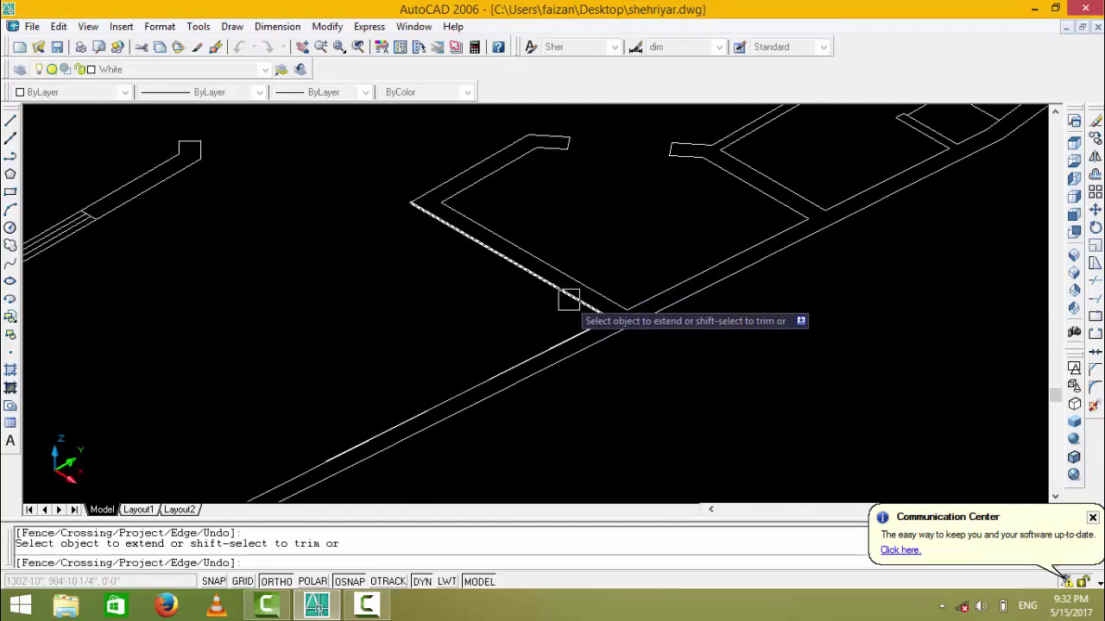
scroll(610, 394, "down", 2)
scroll(574, 337, "down", 2)
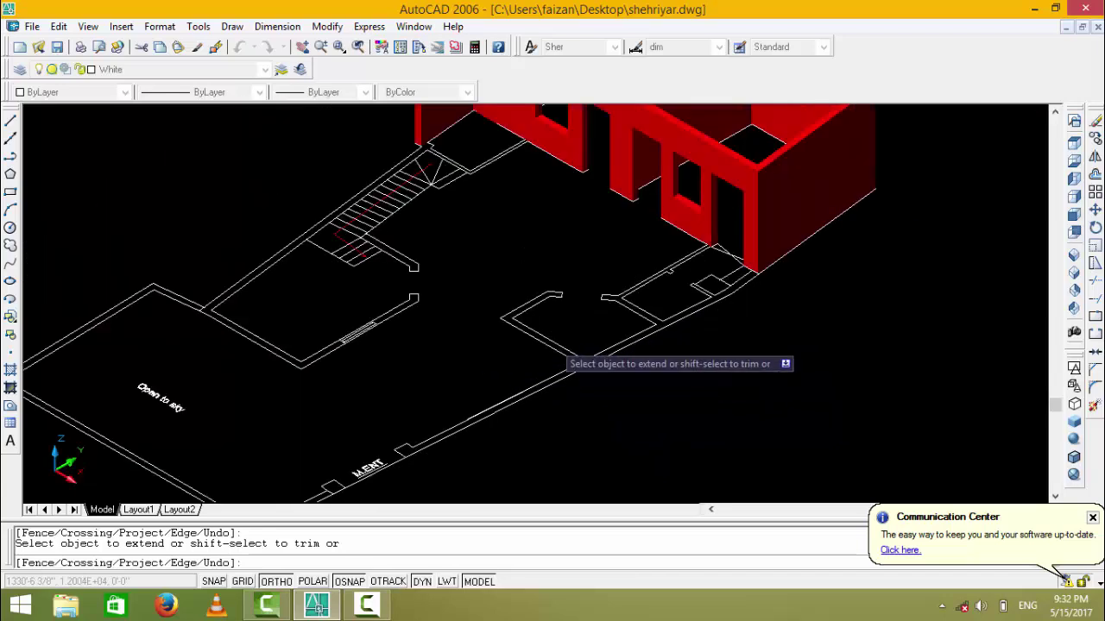
middle_click_drag(441, 410, 484, 358)
key("Escape")
key("Escape")
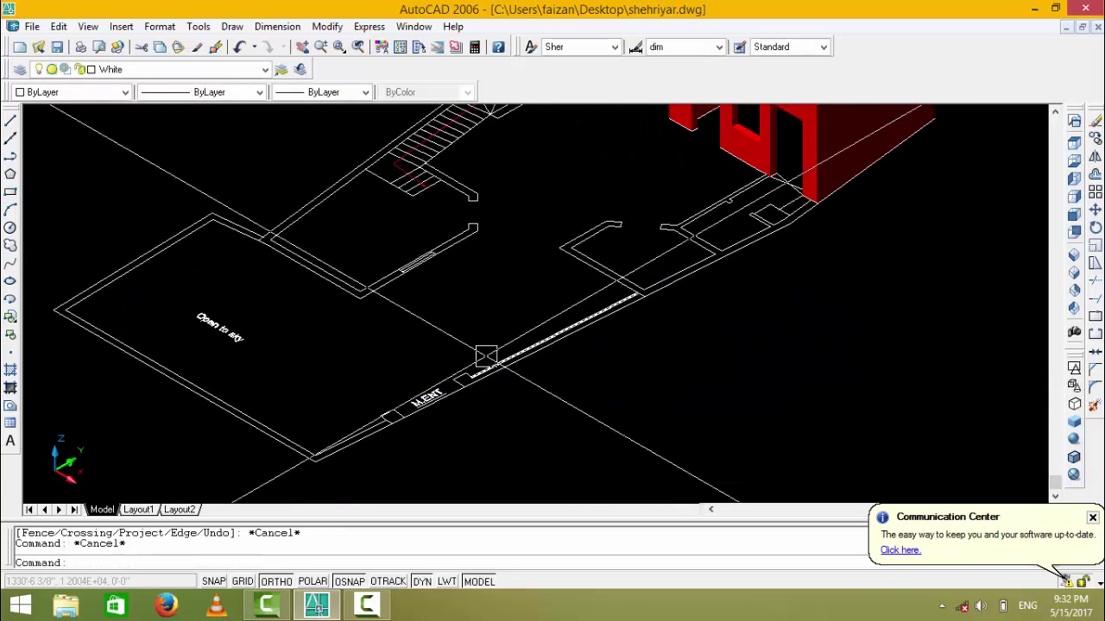
- Trace a closed boundary polyline inside the staircase wall lines
type("b")
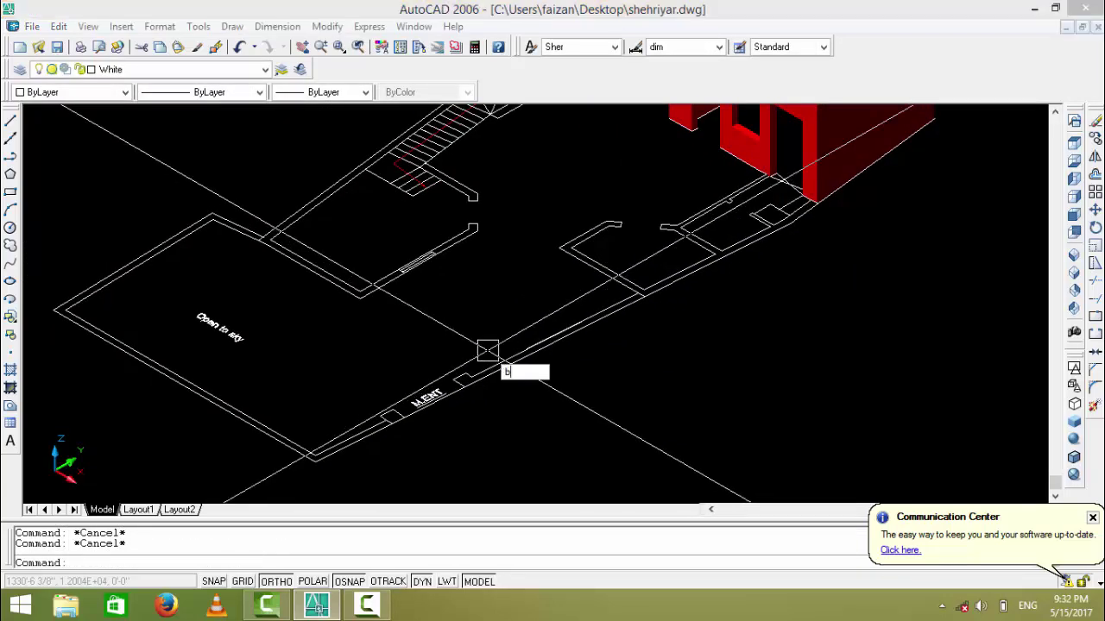
key("Return")
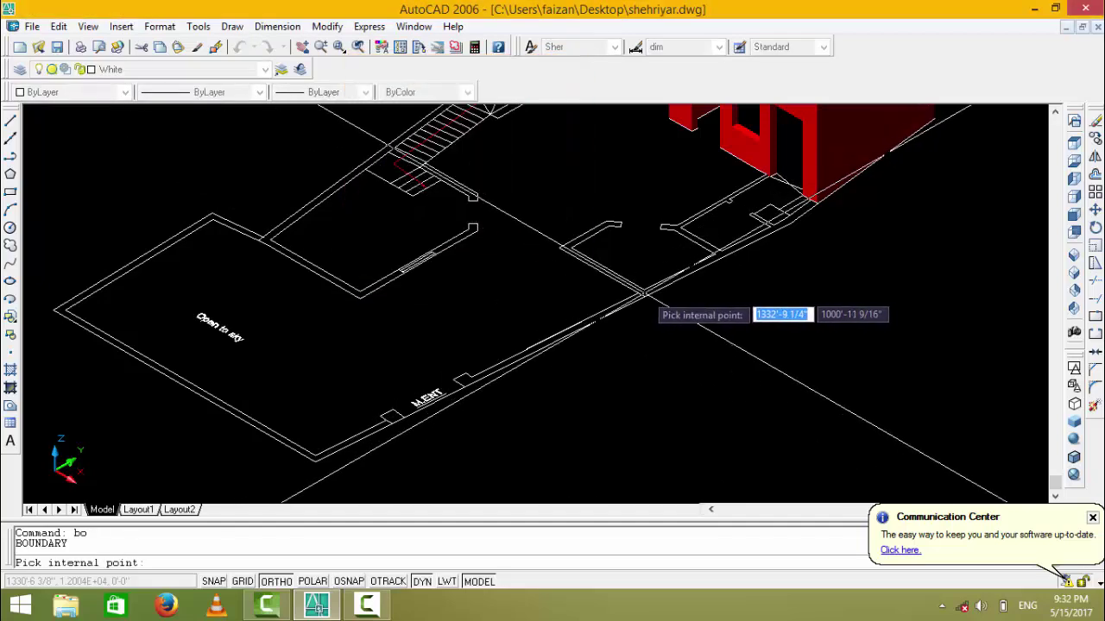
left_click(643, 295)
middle_click_drag(643, 295, 777, 332)
key("Return")
key("Return")
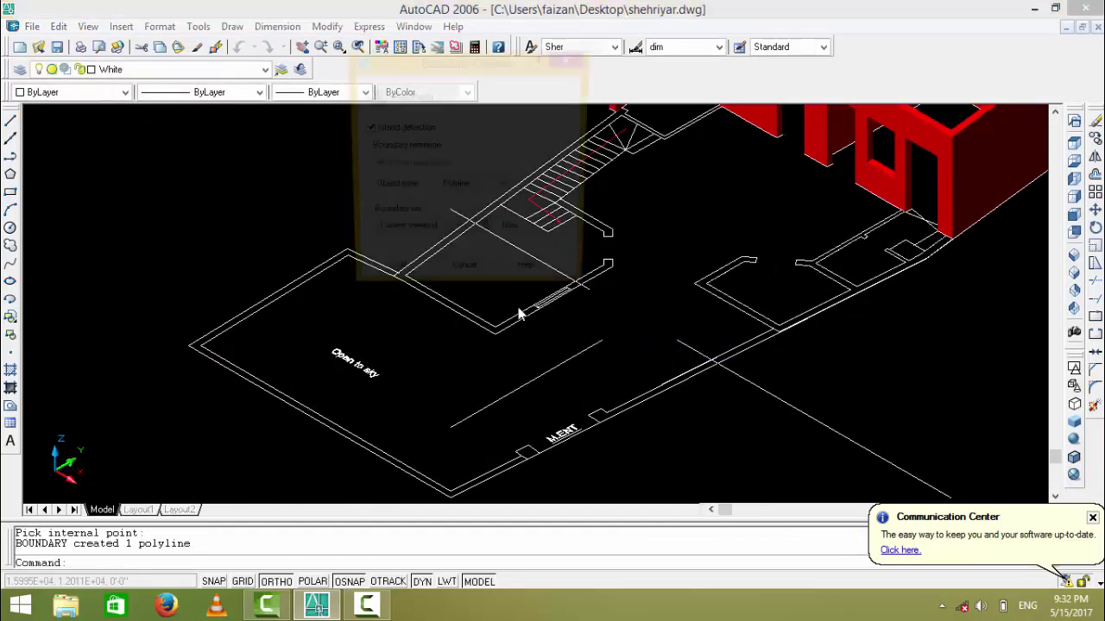
key("Return")
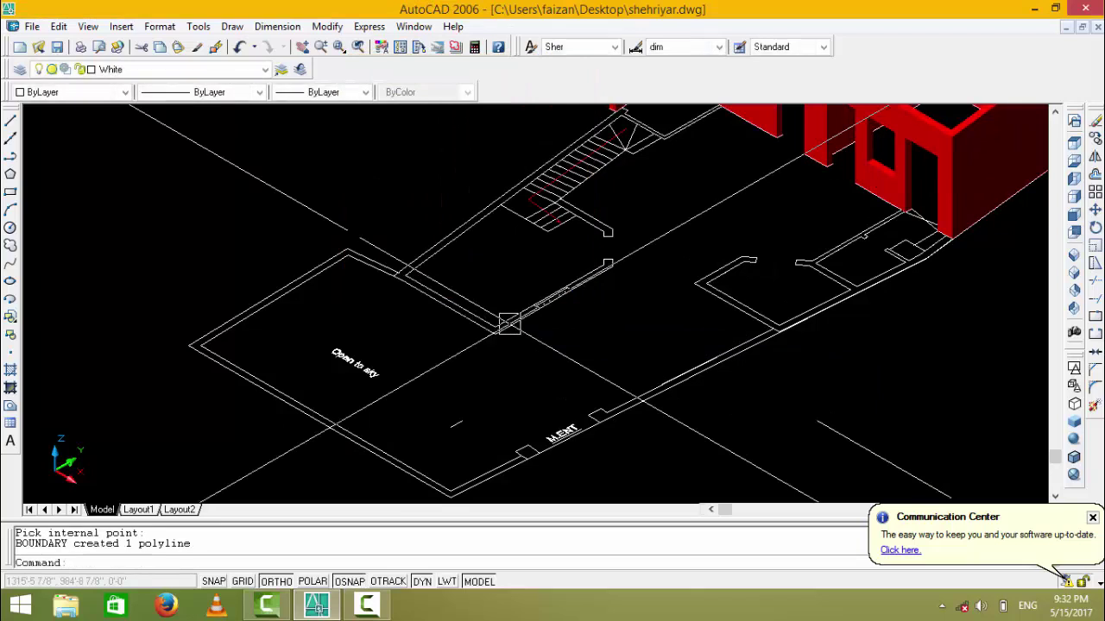
key("Escape")
key("Escape")
- Extrude the staircase and right-side wall outlines to height 10
type("t")
key("Return")
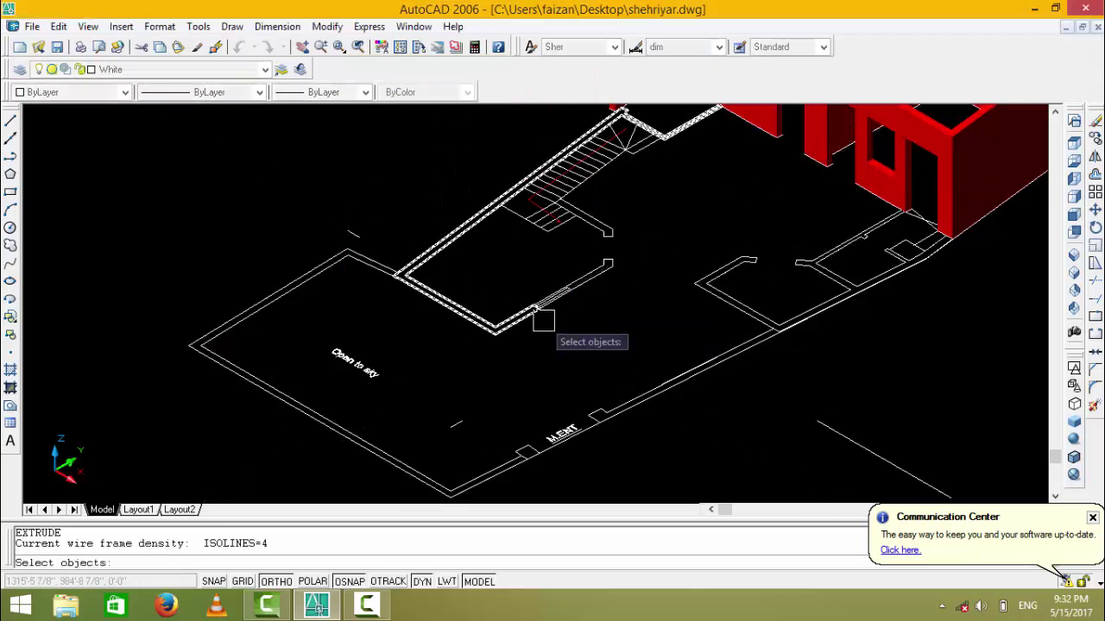
left_click(527, 320)
left_click(792, 321)
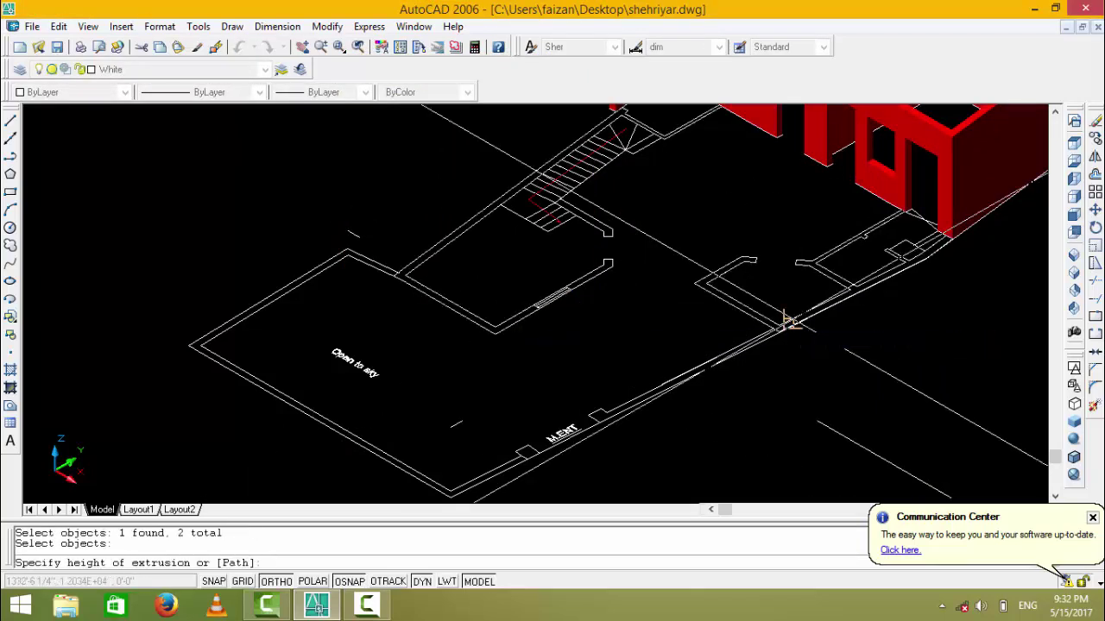
type("10")
key("Return")
key("Return")
key("Escape")
key("Escape")
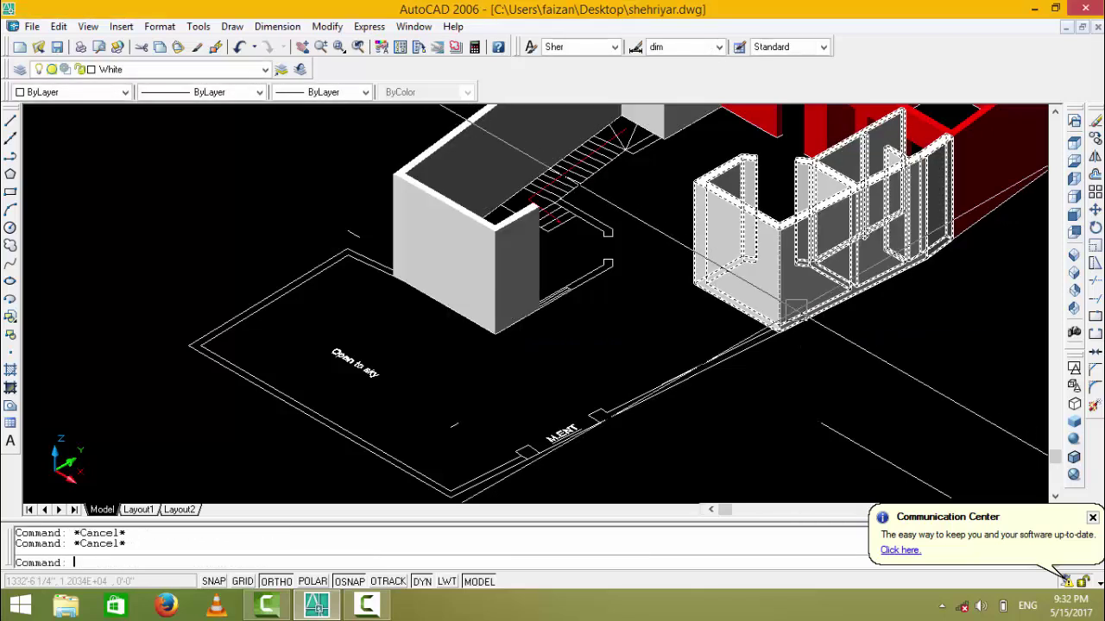
middle_click_drag(796, 308, 793, 410)
- Save the drawing and bring the short wall beside the staircase into view
key("ctrl+s")
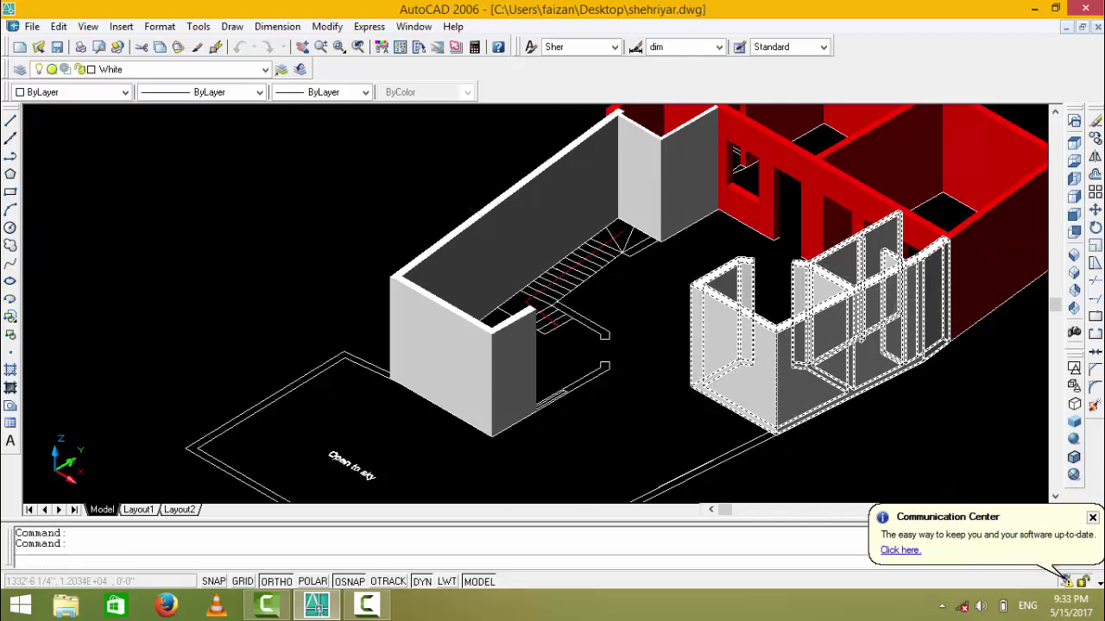
key("ctrl+s")
key("Escape")
mouse_move(636, 247)
middle_mouse_down()
mouse_move(609, 264)
mouse_move(633, 362)
mouse_move(563, 273)
middle_mouse_up()
scroll(613, 274, "up", 3)
scroll(635, 355, "down", 2)
key("Escape")
scroll(634, 356, "up", 2)
key("Escape")
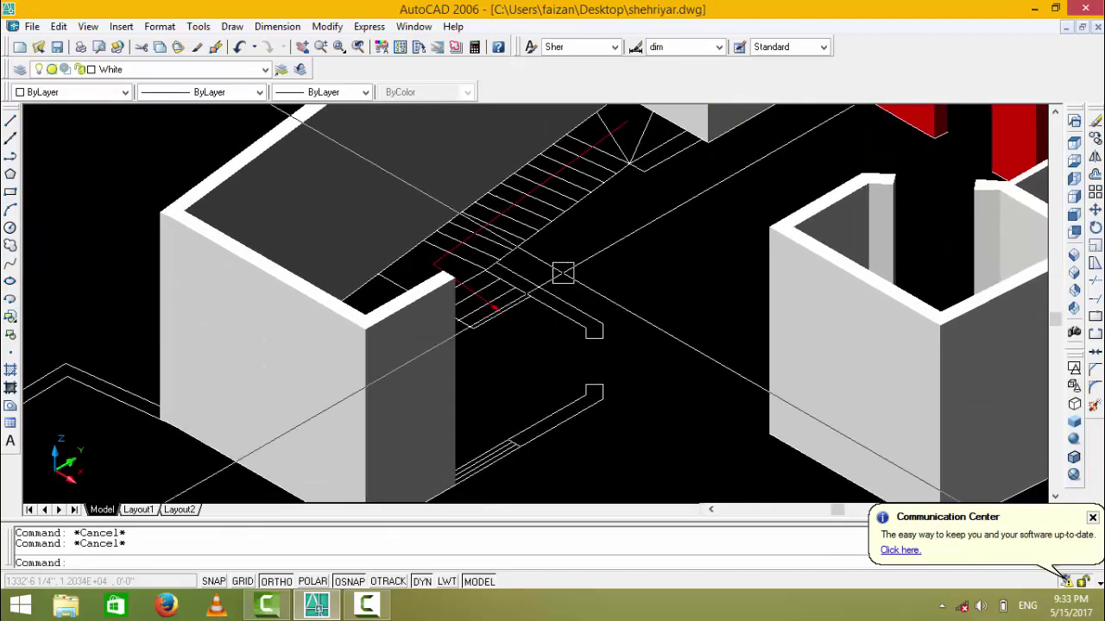
- Trace a BOUNDARY polyline inside the short wall's outline
type("bo")
key("Return")
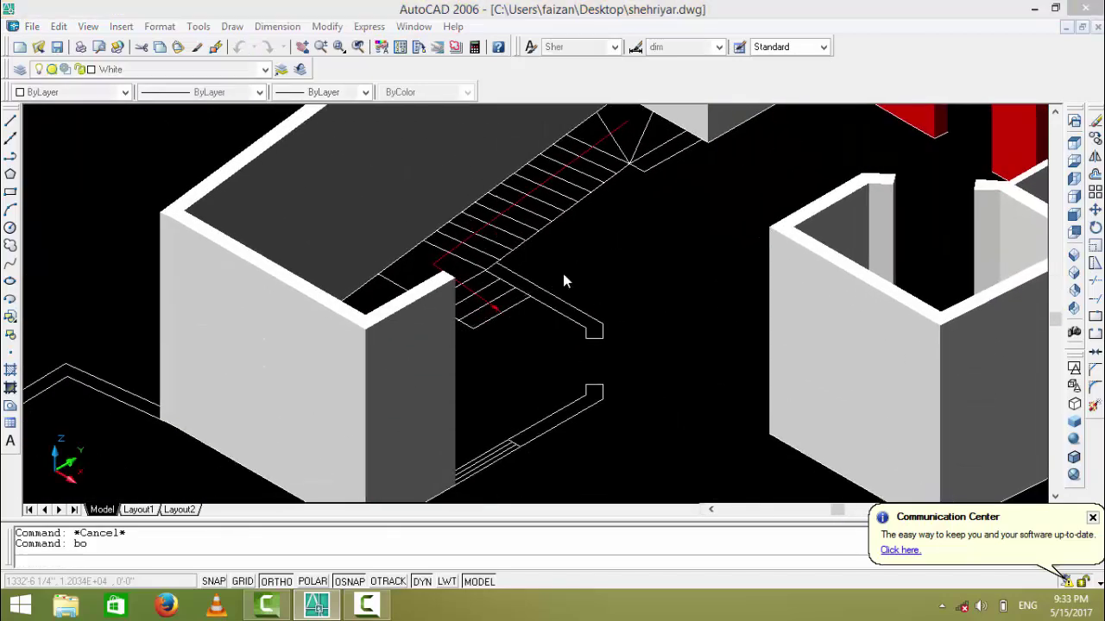
left_click(593, 391)
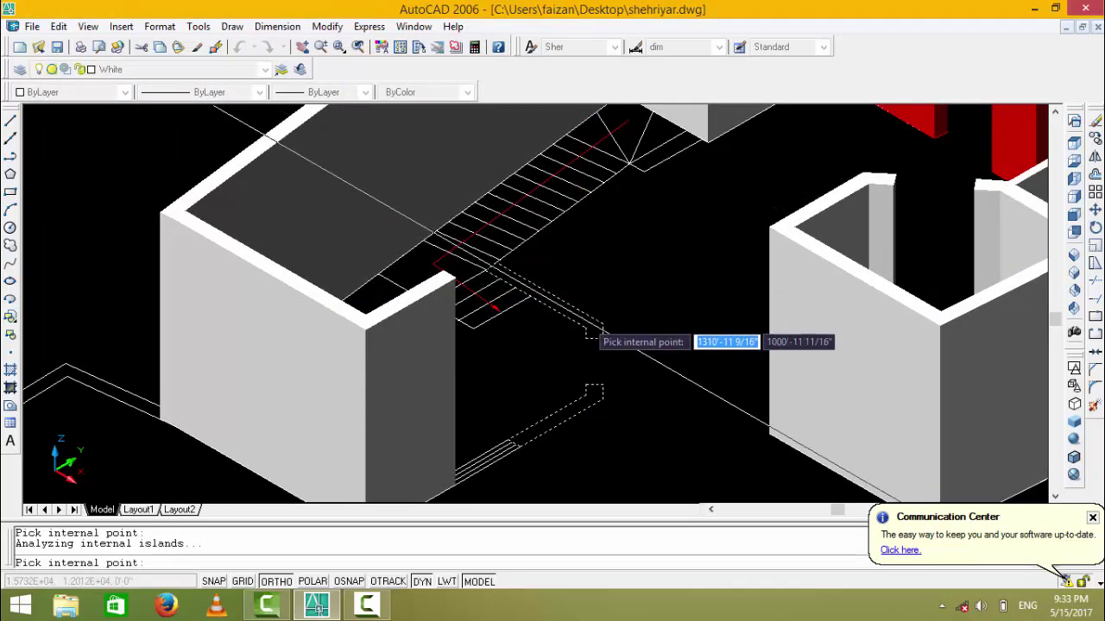
key("Return")
key("Escape")
- Extrude both new wall outlines 11' high with no taper, then save
type("ext")
key("Return")
left_click(586, 339)
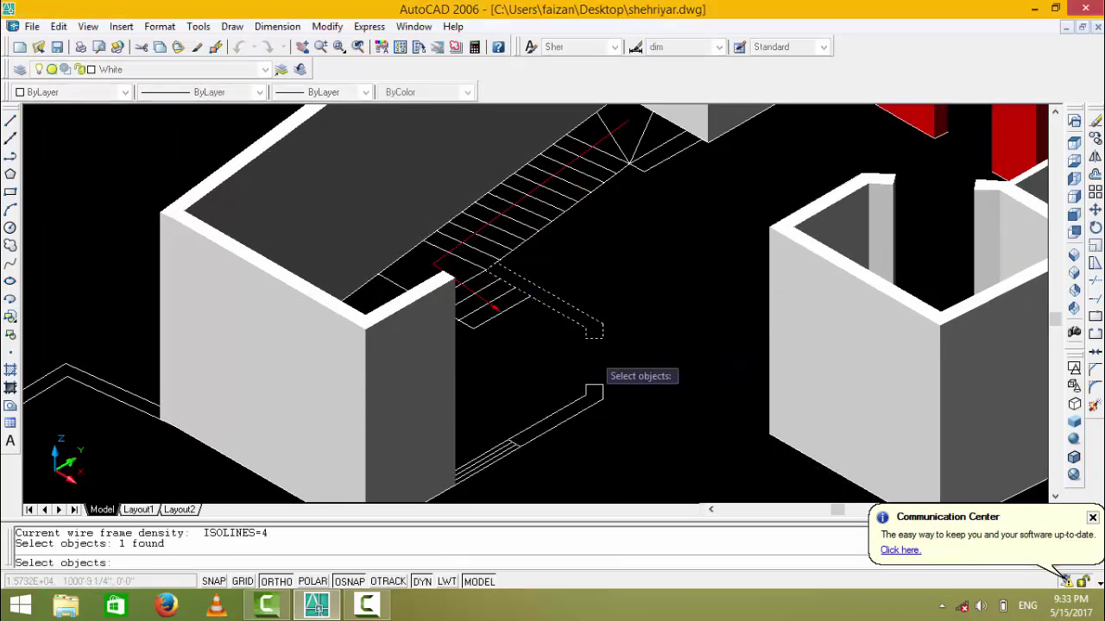
left_click(596, 397)
key("Return")
type("11")
key("Return")
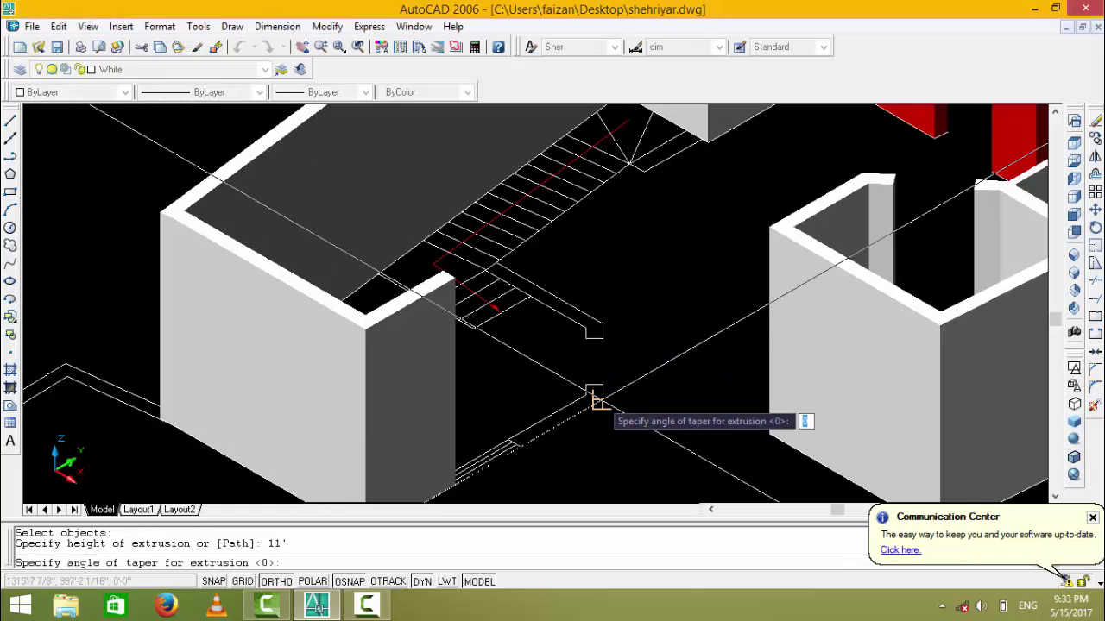
key("Return")
key("Escape")
key("ctrl+s")
- View the model from NE, then NW isometric, and zoom in on the staircase wall gap
scroll(575, 343, "down", 2)
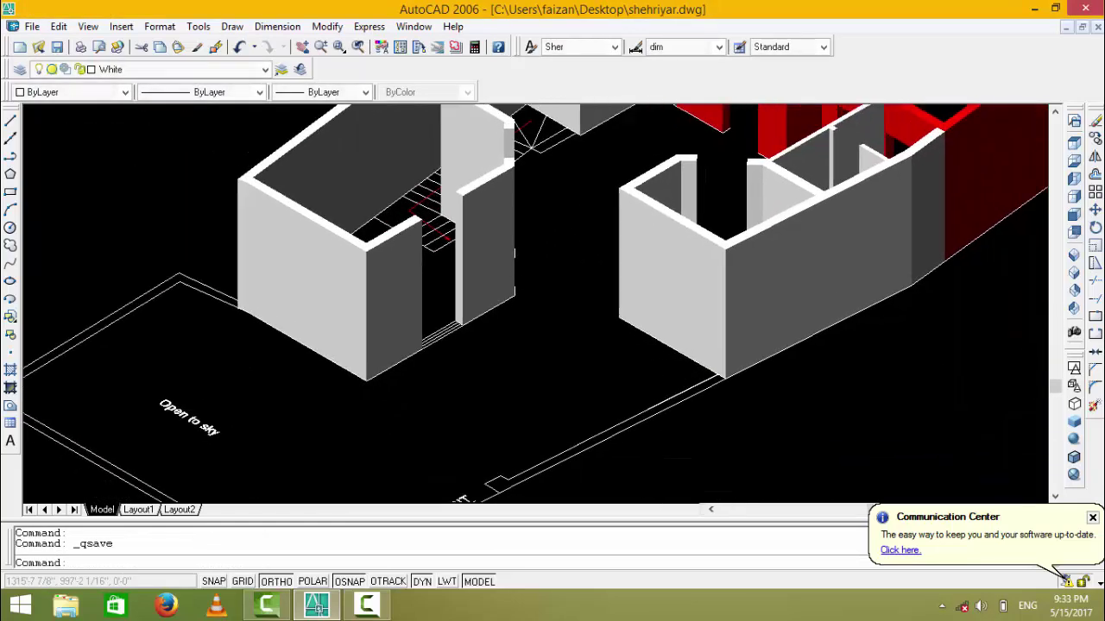
scroll(597, 328, "up", 2)
middle_click_drag(596, 328, 650, 384)
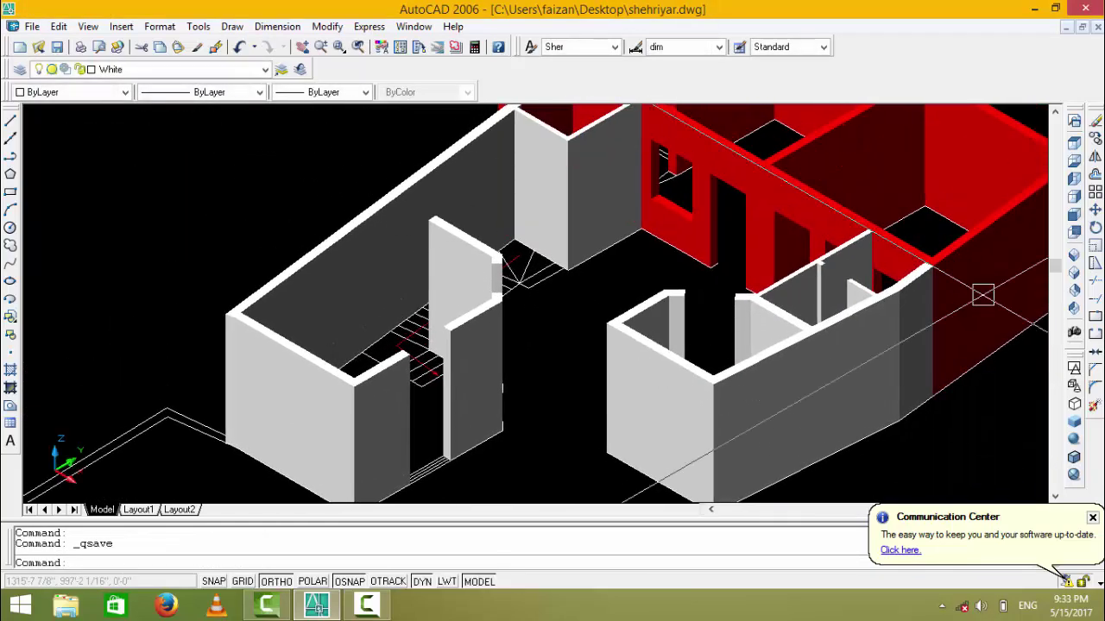
left_click(1075, 291)
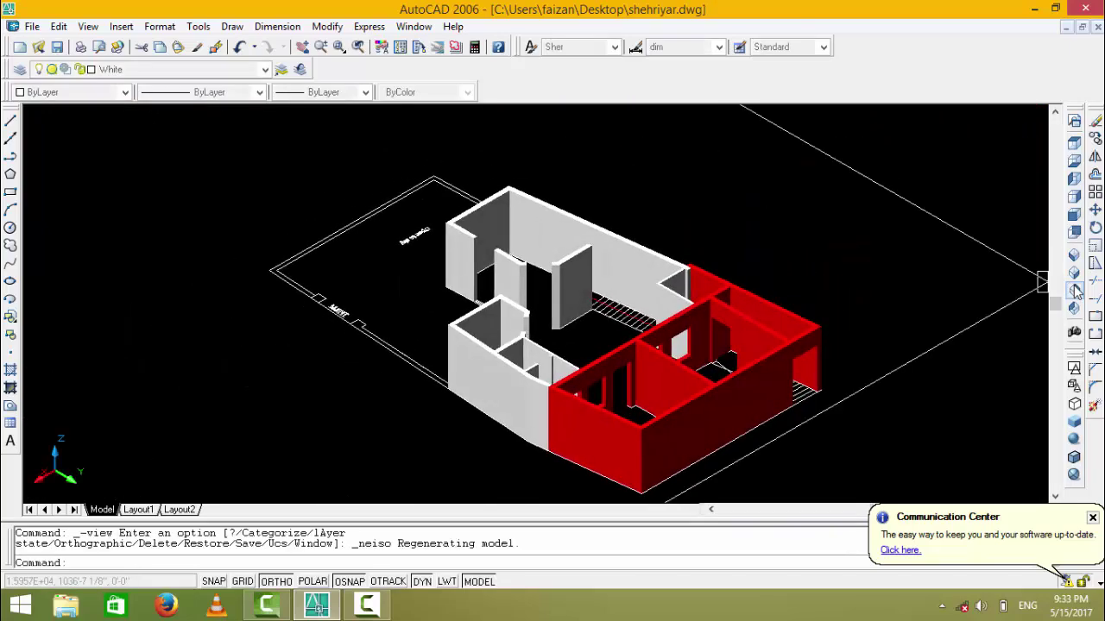
left_click(1075, 308)
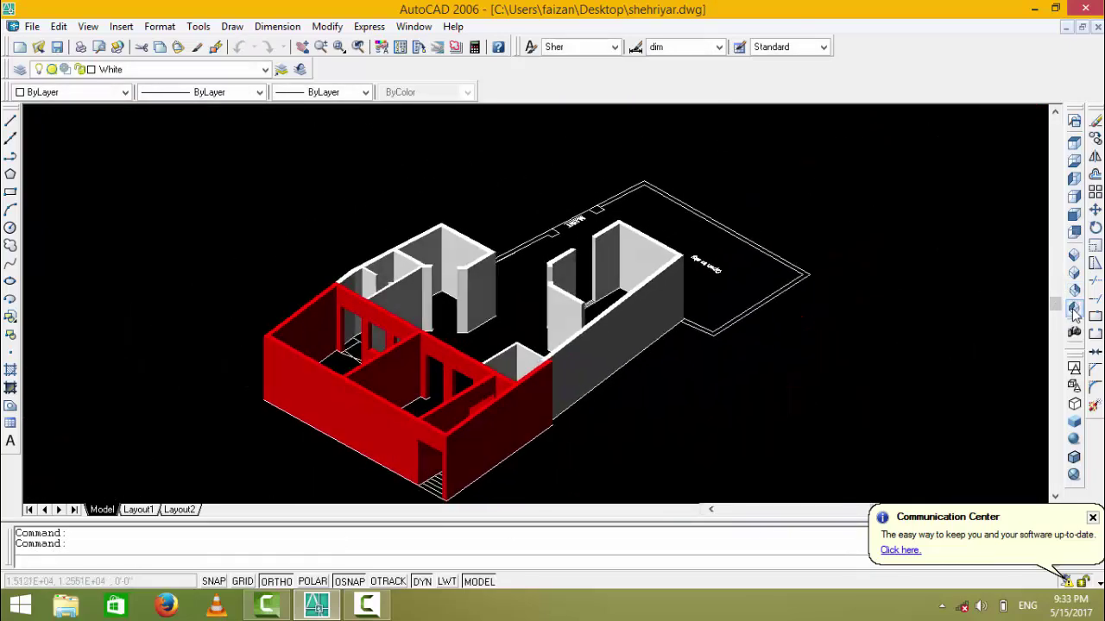
scroll(429, 279, "up", 4)
scroll(429, 279, "up", 2)
scroll(513, 365, "up", 2)
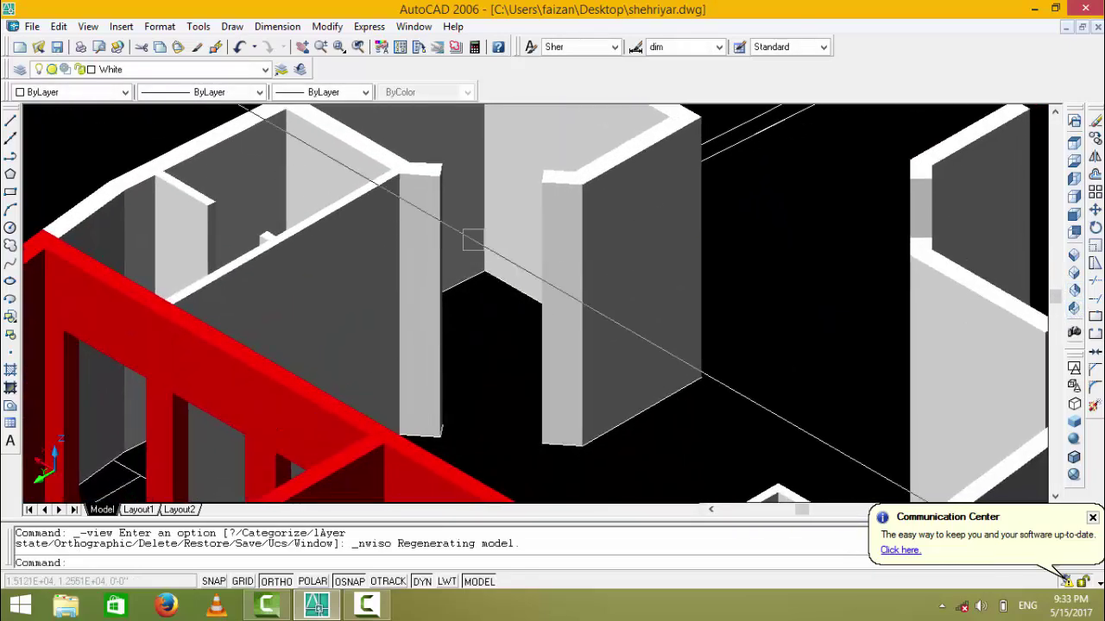
scroll(509, 354, "up", 2)
scroll(493, 337, "up", 2)
key("Escape")
key("Escape")
- Draw a box across the wall opening between the wall ends, height -3
type("box")
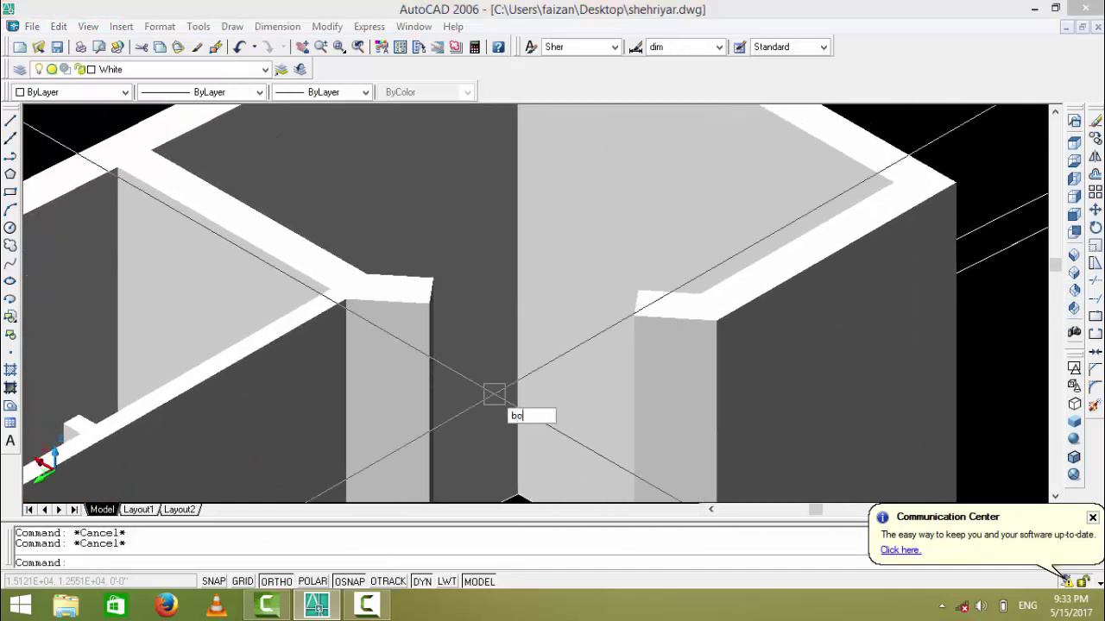
key("Return")
left_click(434, 279)
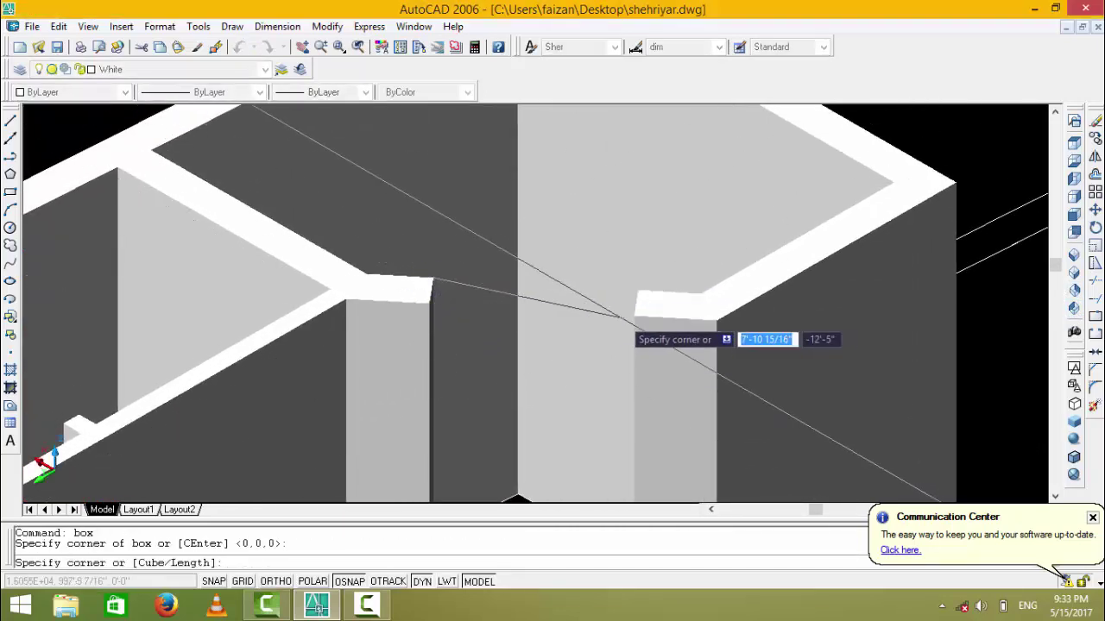
left_click(634, 316)
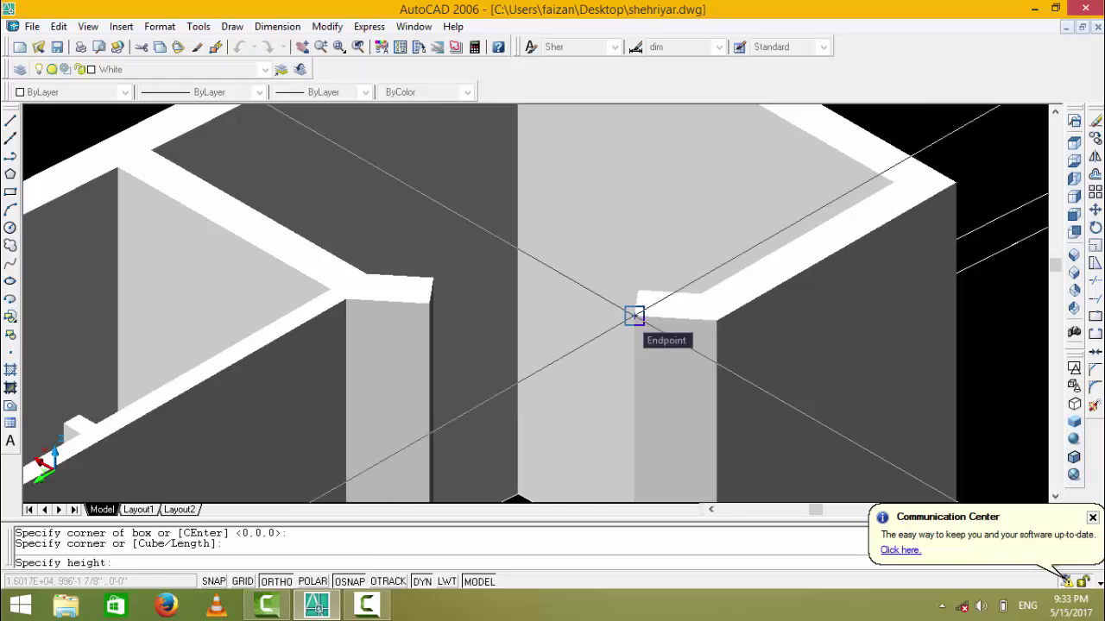
type("-")
key("Return")
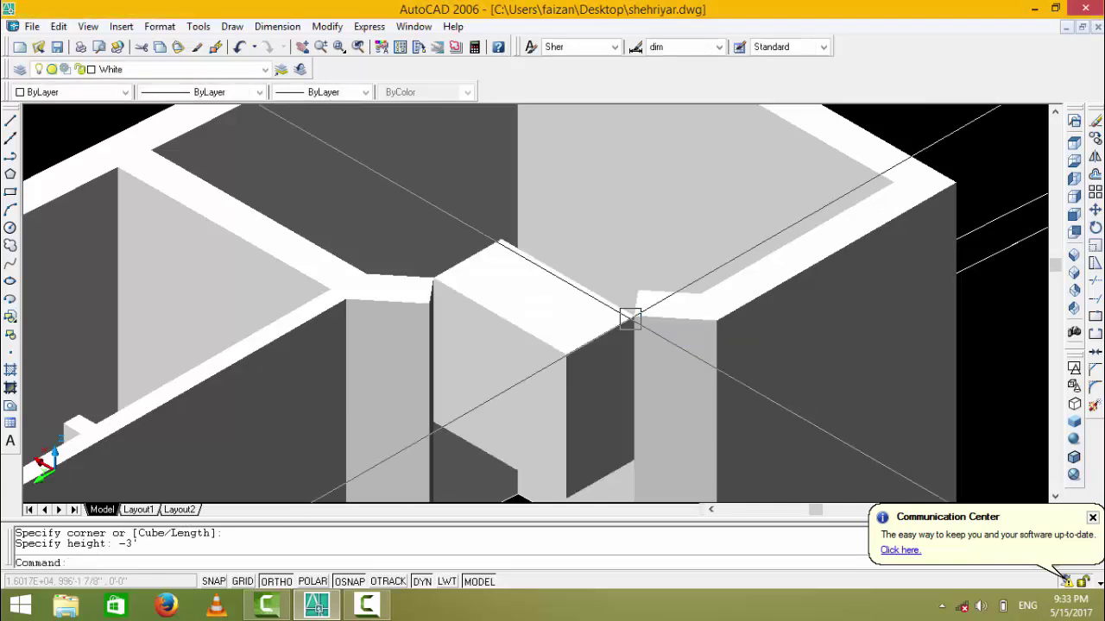
middle_click_drag(547, 320, 510, 185)
- Erase the new box and save the drawing
key("Escape")
key("Escape")
key("ctrl+a")
type("e")
key("Return")
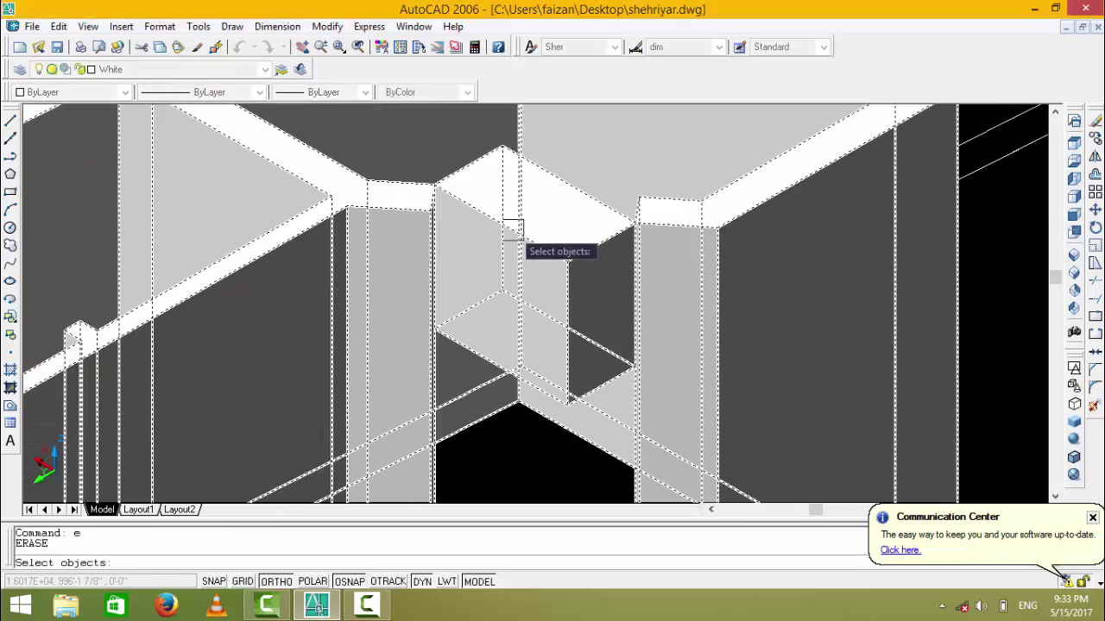
left_click(500, 222)
key("Return")
key("Escape")
key("Escape")
key("ctrl+s")
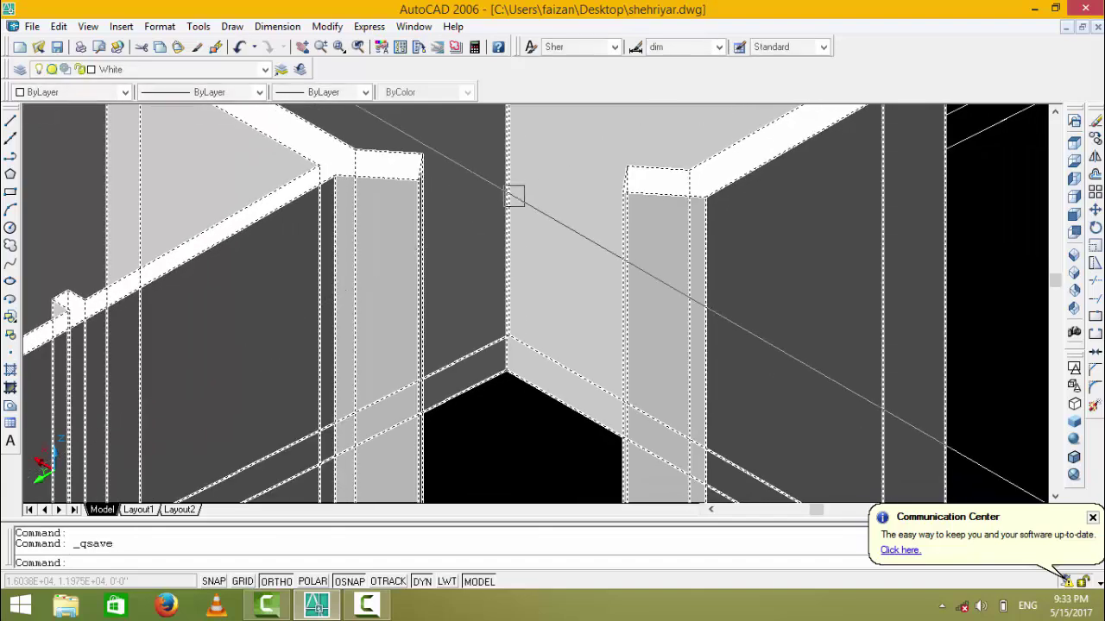
scroll(514, 197, "down", 3)
- Zoom out and pan to show the red upper-floor walls beside the white staircase walls
scroll(528, 211, "up", 2)
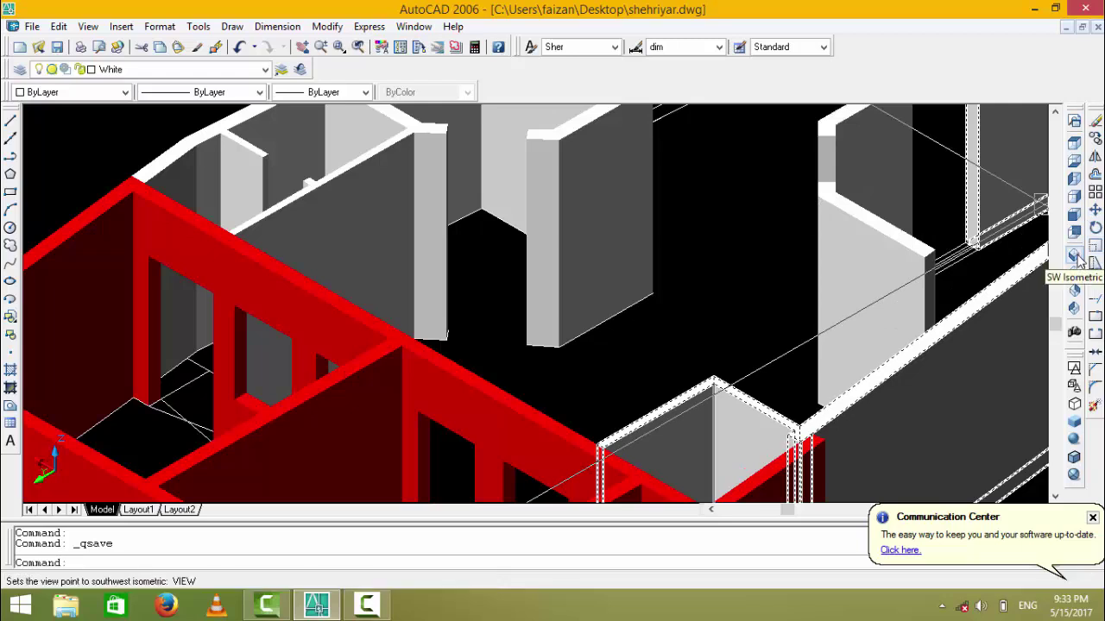
middle_click_drag(697, 185, 673, 249)
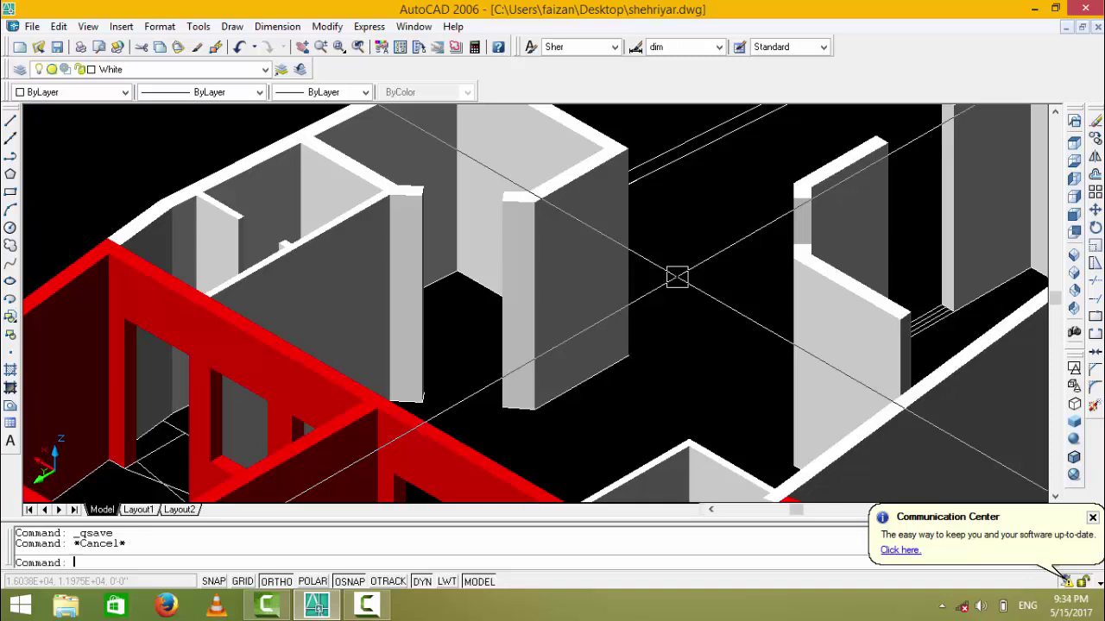
type("3o")
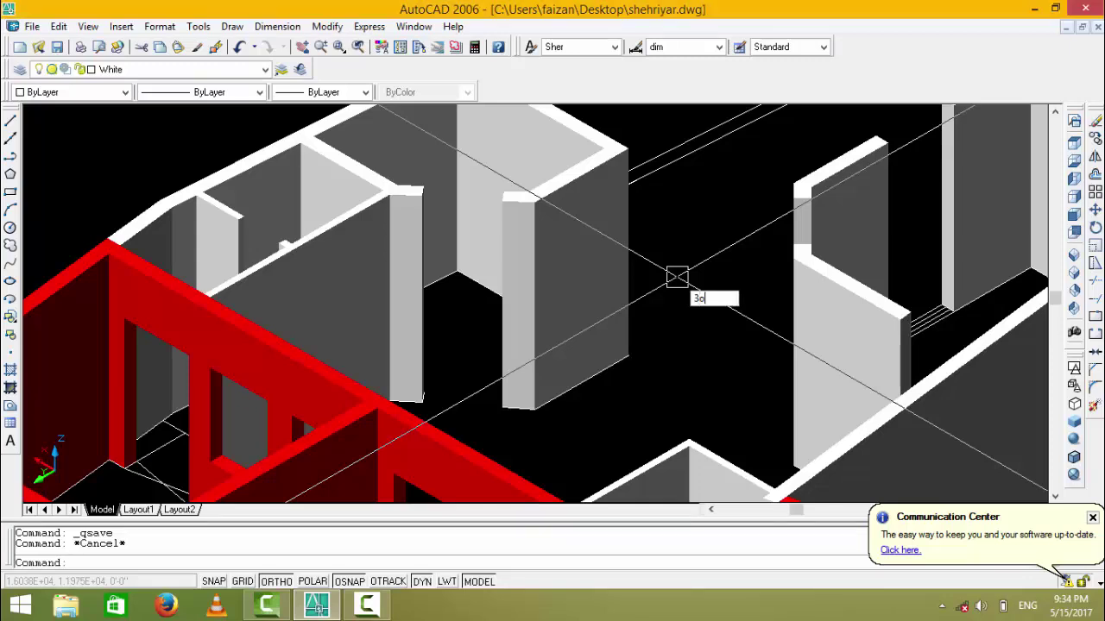
type("3do")
- Orbit the model to a near top-down angle and zoom in where red and white walls meet
key("Return")
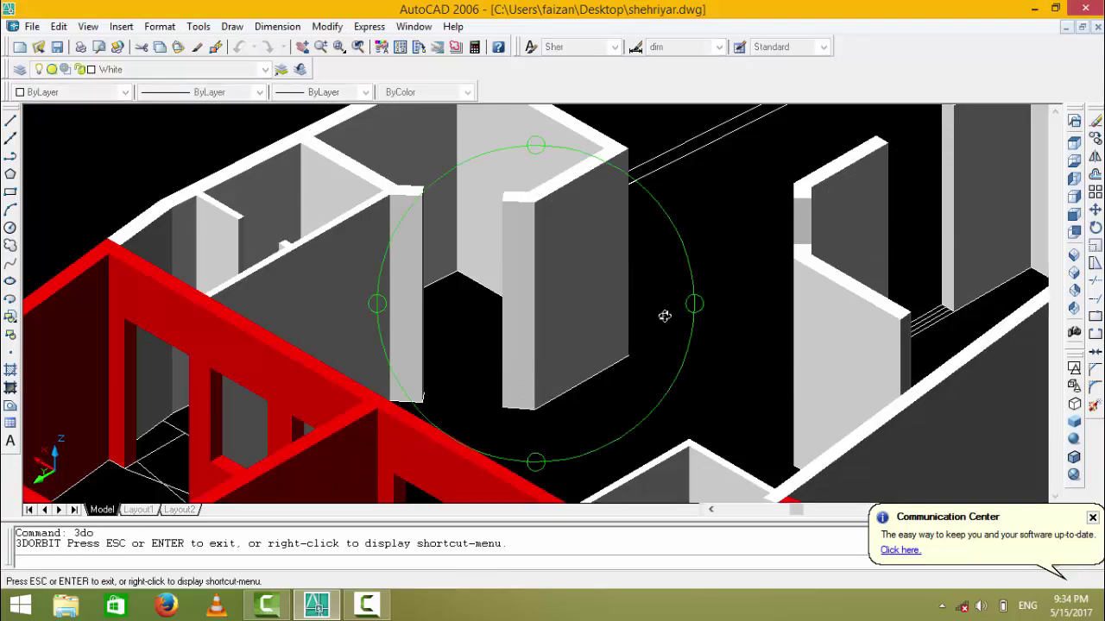
mouse_move(661, 316)
left_mouse_down()
mouse_move(542, 316)
mouse_move(497, 258)
mouse_move(570, 175)
mouse_move(555, 308)
mouse_move(483, 349)
mouse_move(510, 239)
mouse_move(584, 261)
mouse_move(523, 318)
mouse_move(501, 249)
mouse_move(508, 195)
left_mouse_up()
mouse_move(521, 214)
left_mouse_down()
mouse_move(514, 170)
mouse_move(543, 385)
mouse_move(498, 216)
mouse_move(540, 257)
mouse_move(640, 217)
mouse_move(624, 229)
mouse_move(683, 158)
mouse_move(525, 388)
mouse_move(506, 315)
left_mouse_up()
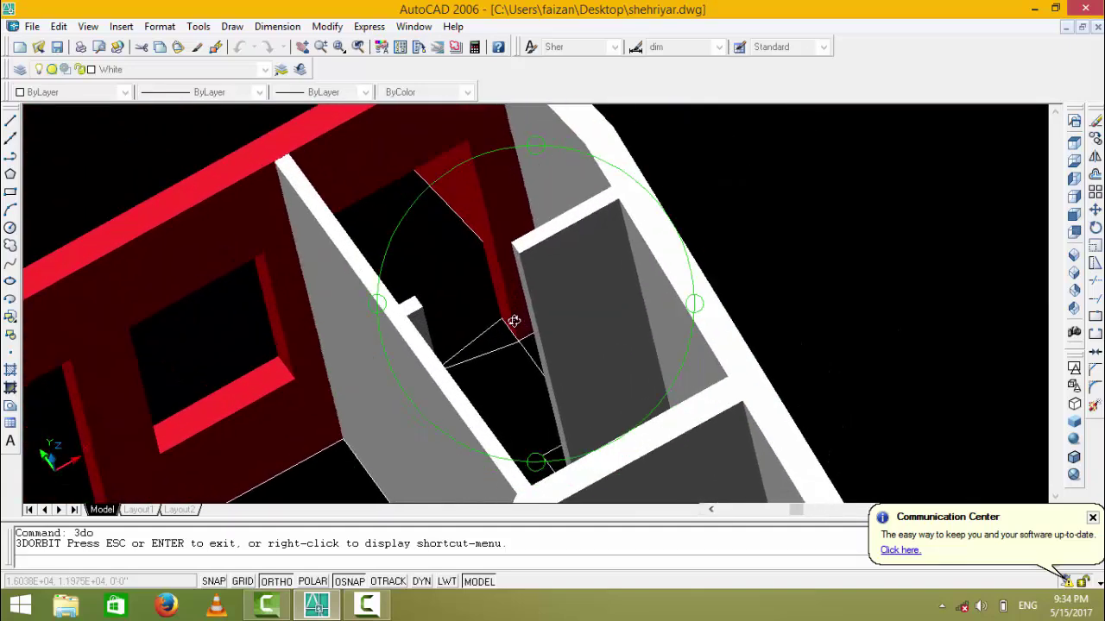
key("Escape")
scroll(671, 276, "up", 5)
key("Escape")
scroll(500, 195, "up", 3)
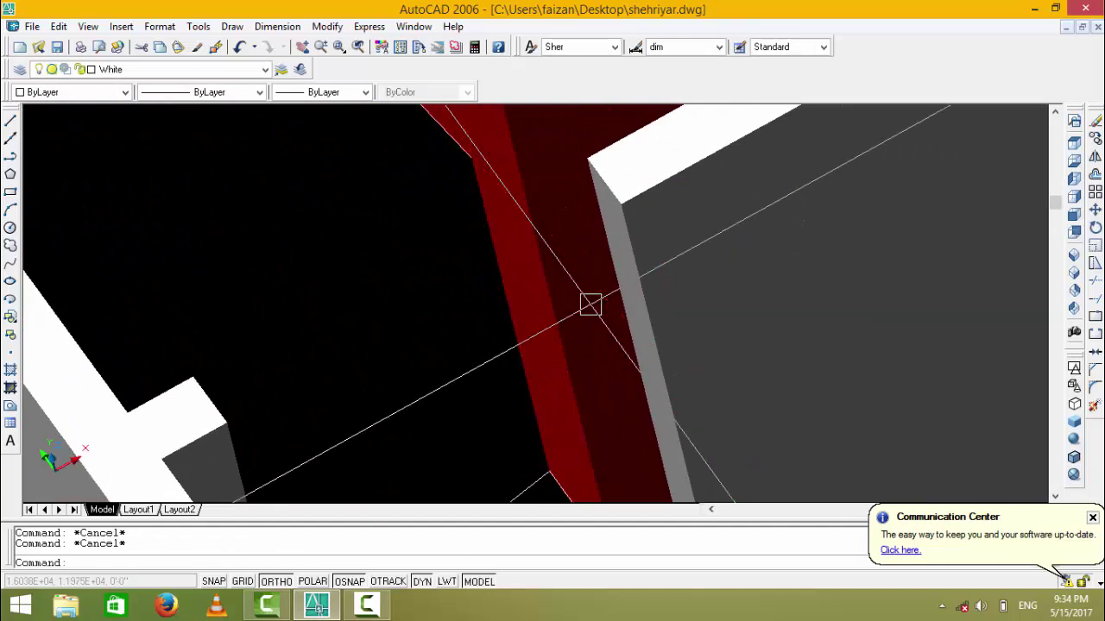
- Draw a 3'-deep box lintel under the white wall next to the red wall
type("box")
key("Return")
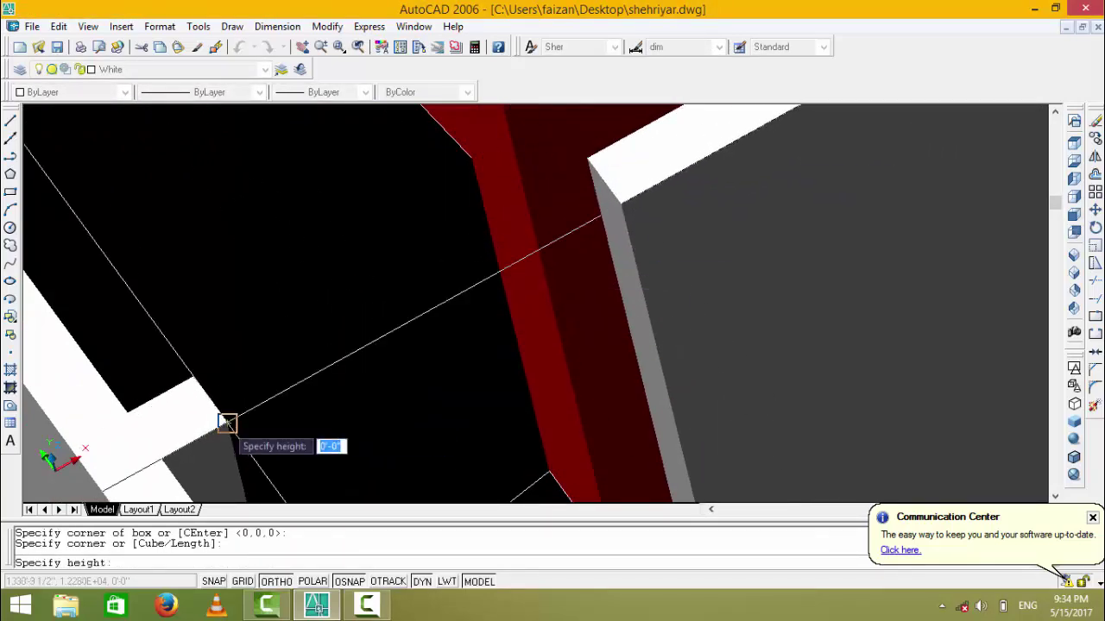
type("1")
key("Return")
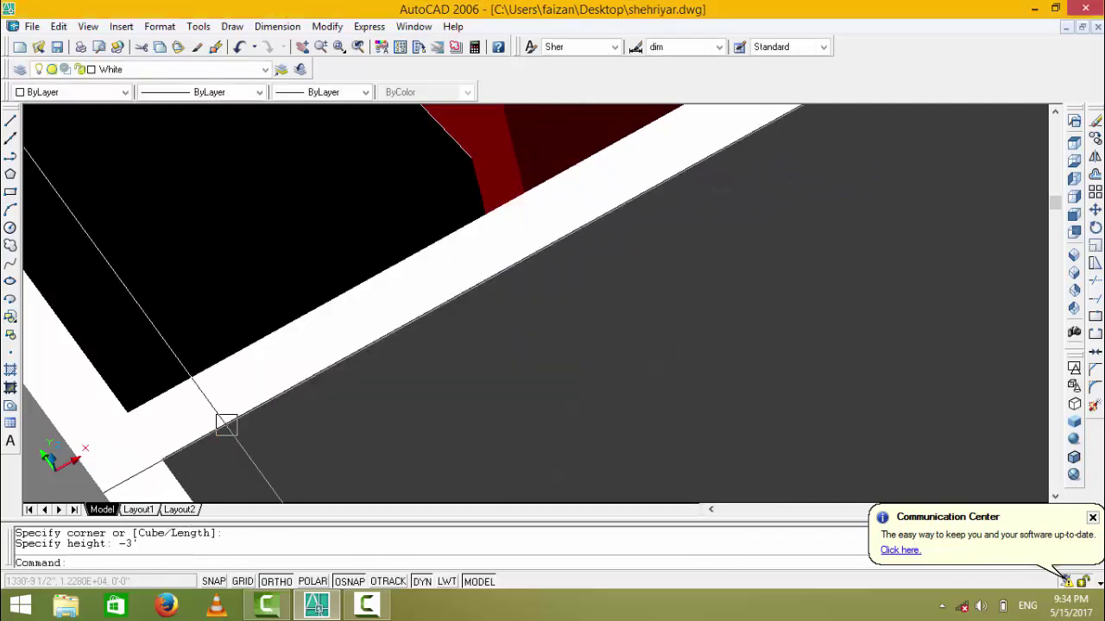
- Zoom around to check the new lintel and save the drawing
scroll(227, 424, "down", 3)
scroll(370, 440, "down", 3)
scroll(400, 250, "down", 3)
scroll(318, 318, "down", 3)
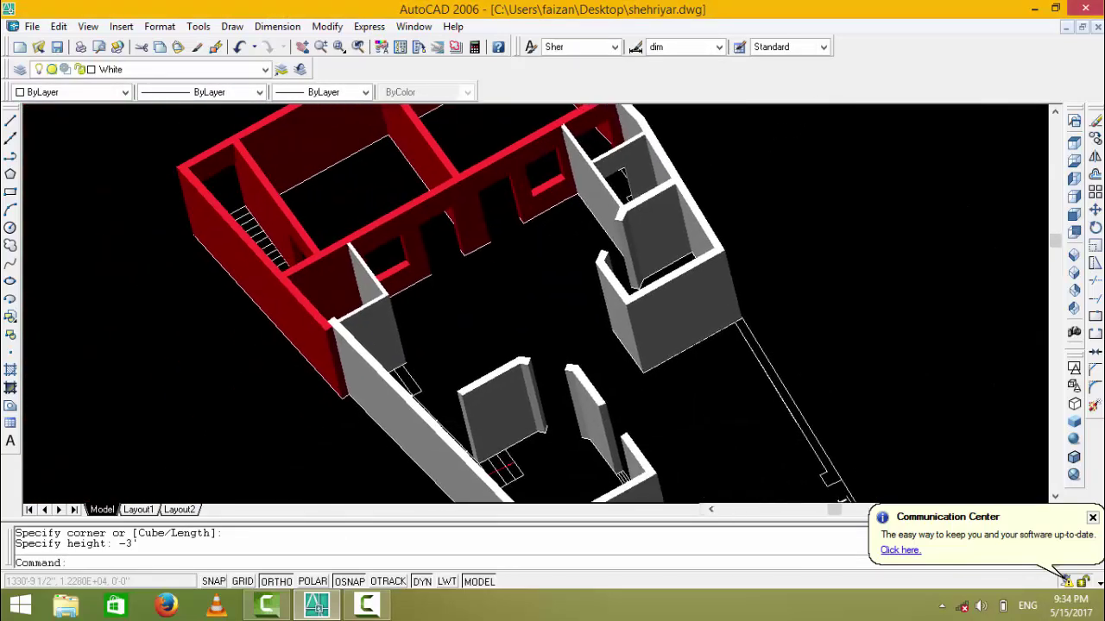
scroll(357, 302, "up", 5)
scroll(461, 380, "up", 3)
scroll(301, 300, "up", 3)
scroll(302, 300, "down", 3)
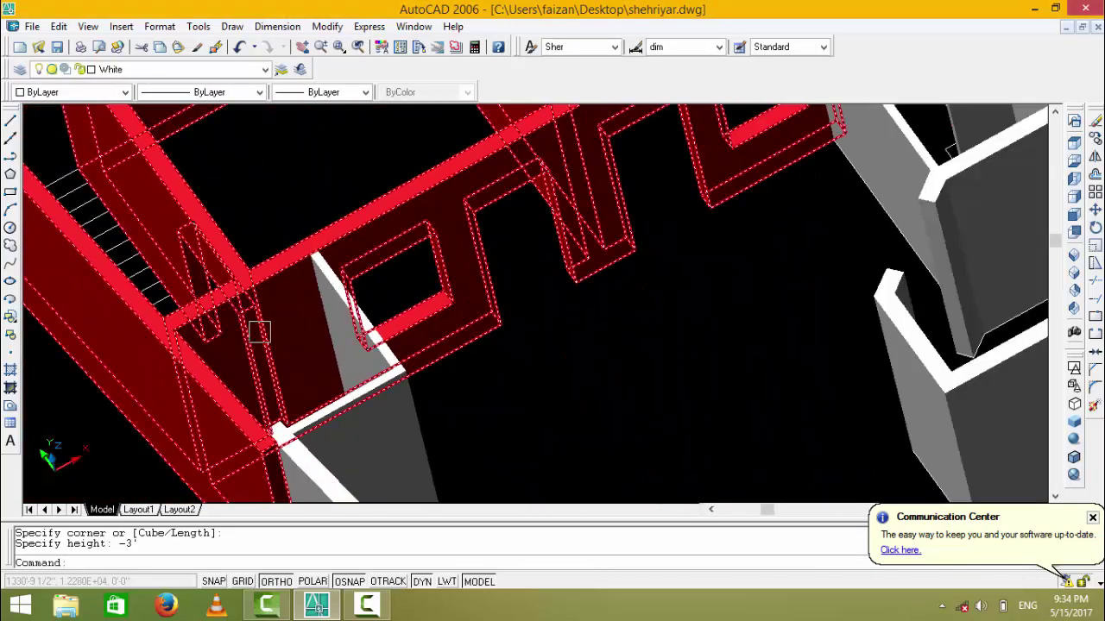
scroll(250, 318, "down", 1)
key("ctrl+s")
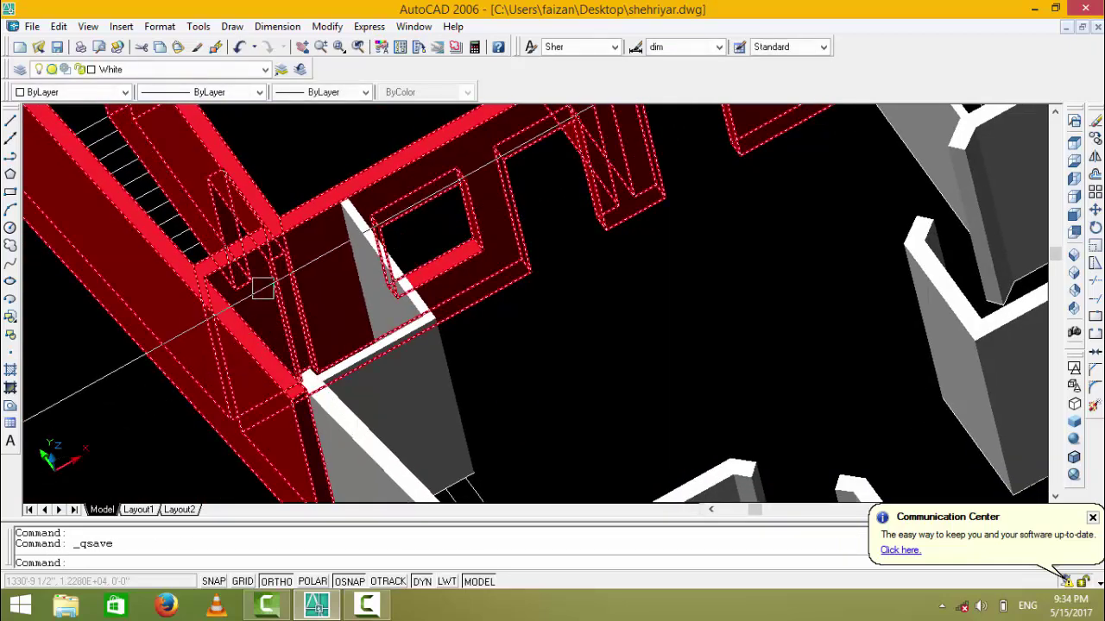
scroll(290, 352, "up", 2)
- Zoom in and pan along the white wall to reach its top corner
scroll(362, 379, "up", 1)
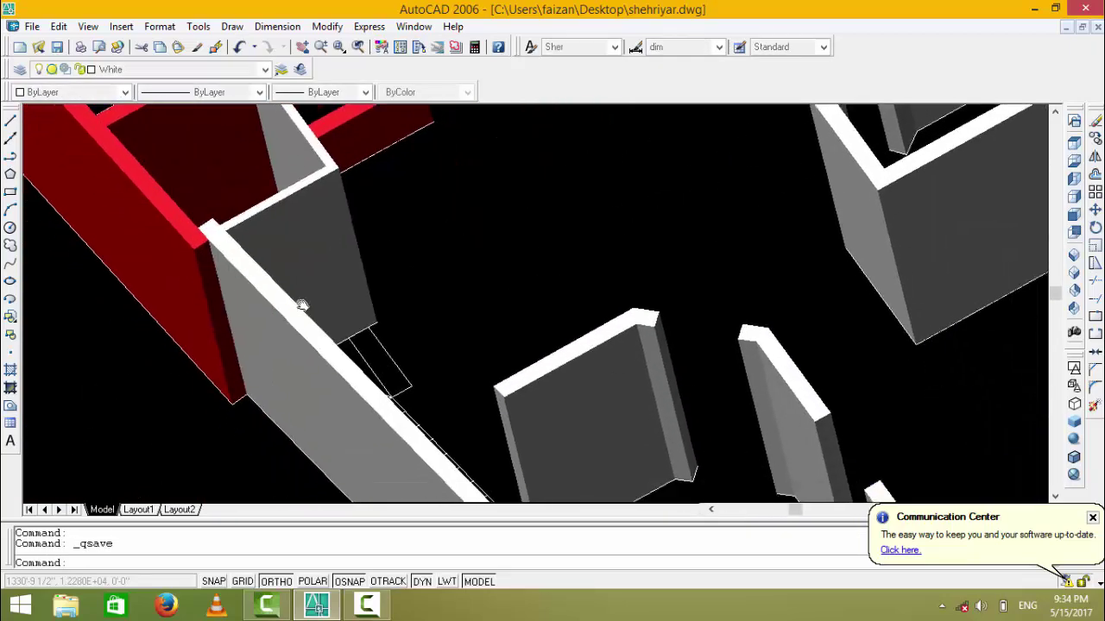
scroll(446, 404, "up", 1)
scroll(446, 404, "up", 1)
scroll(371, 345, "up", 1)
scroll(173, 192, "up", 1)
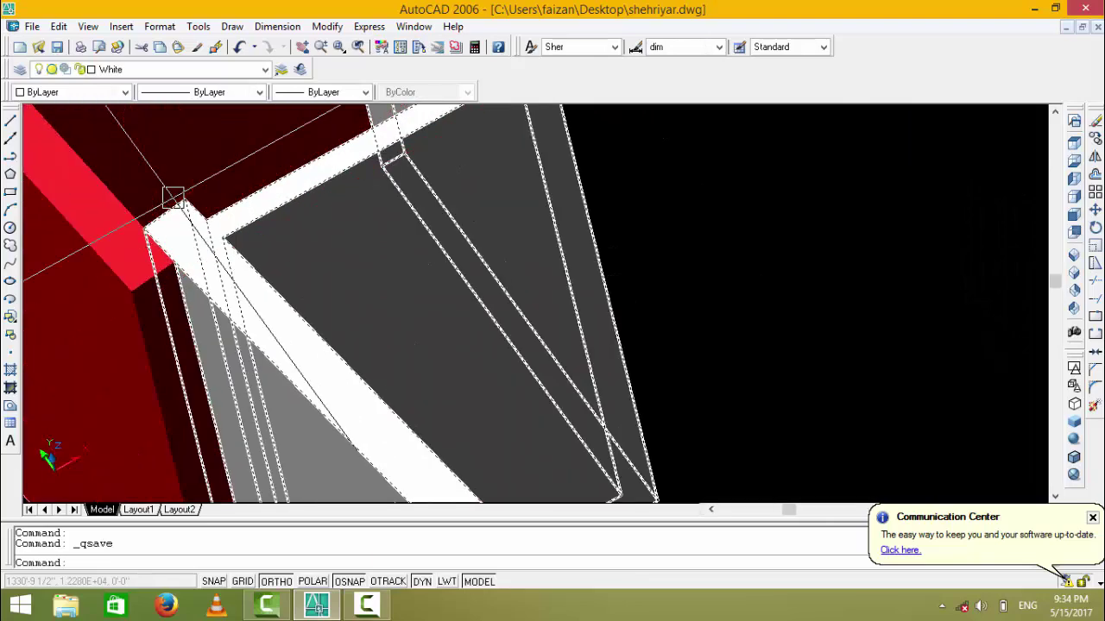
scroll(291, 284, "up", 1)
scroll(285, 281, "up", 1)
scroll(242, 273, "up", 1)
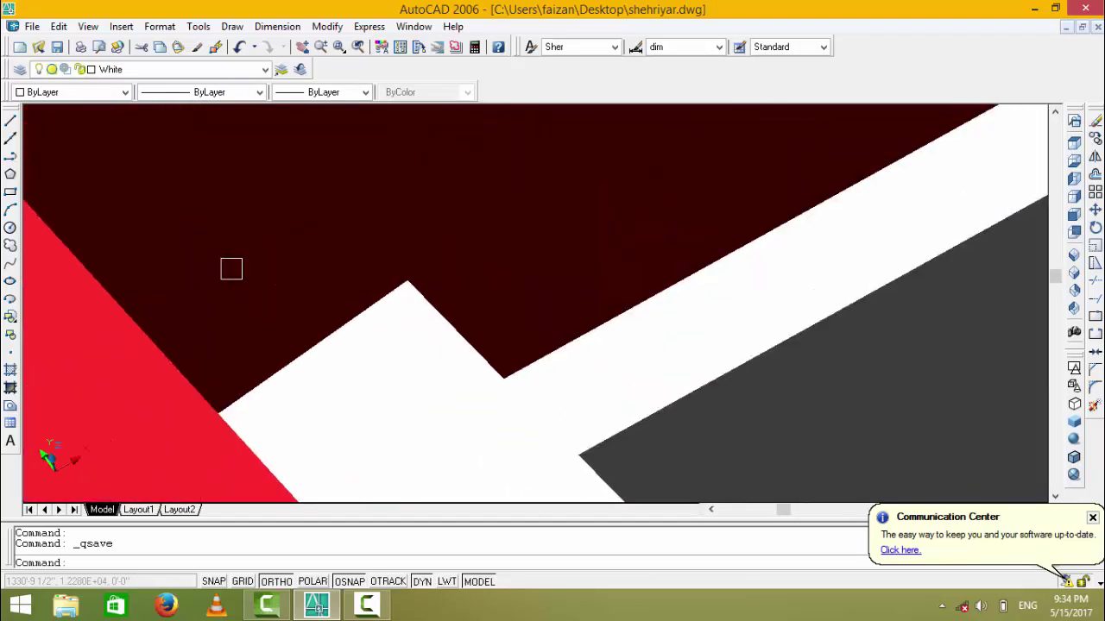
scroll(232, 269, "down", 2)
scroll(234, 254, "down", 2)
scroll(316, 190, "down", 1)
mouse_move(316, 190)
middle_mouse_down()
mouse_move(394, 257)
mouse_move(467, 194)
middle_mouse_up()
scroll(525, 202, "up", 3)
key("Escape")
key("Escape")
- Add a -3' box from the white wall's top corner and view the house in SW isometric
type("b")
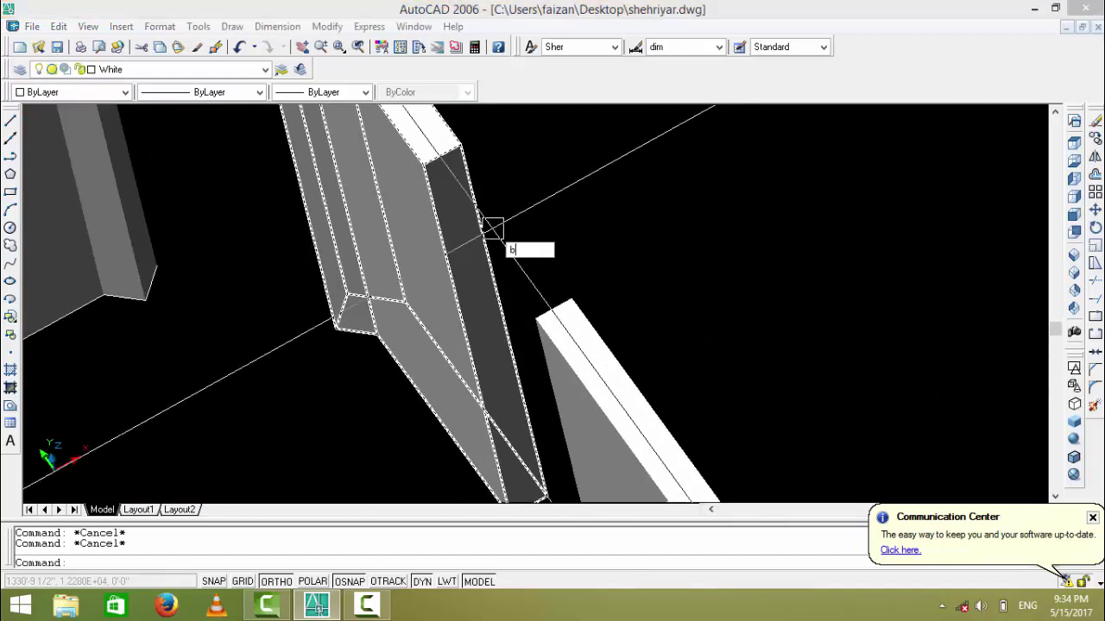
type("ox")
key("Return")
left_click(461, 147)
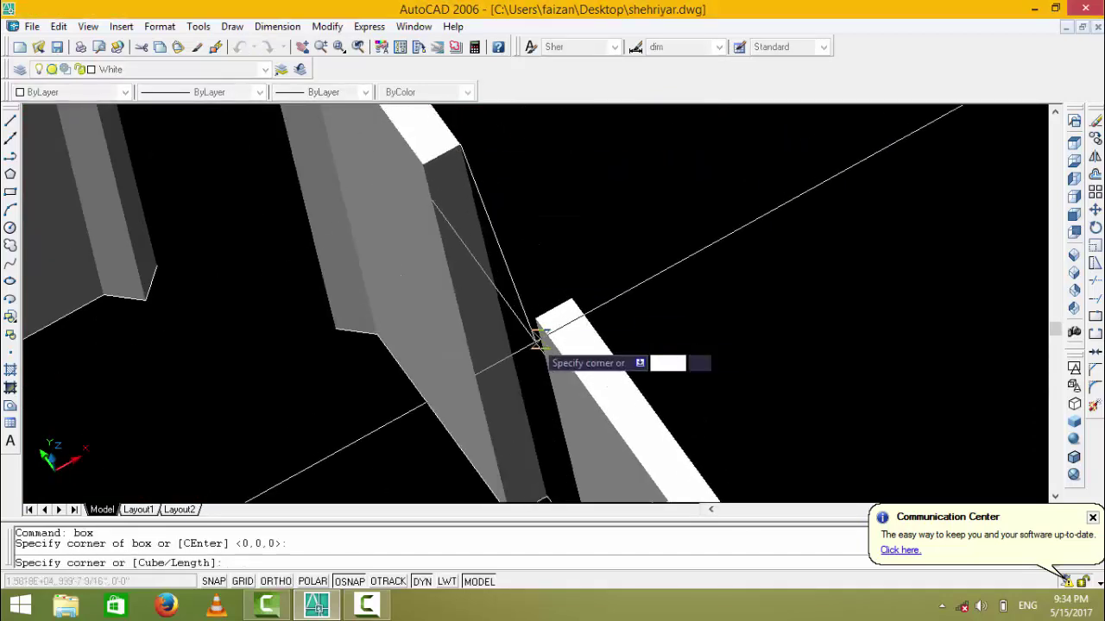
type("-")
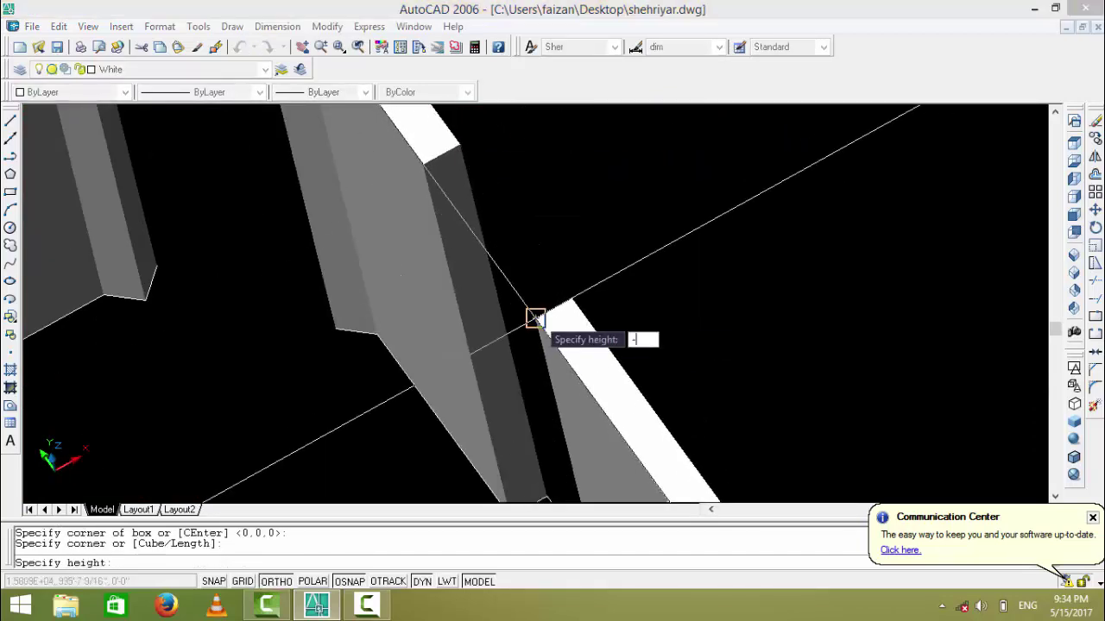
type("3")
key("Return")
middle_click_drag(537, 274, 538, 112)
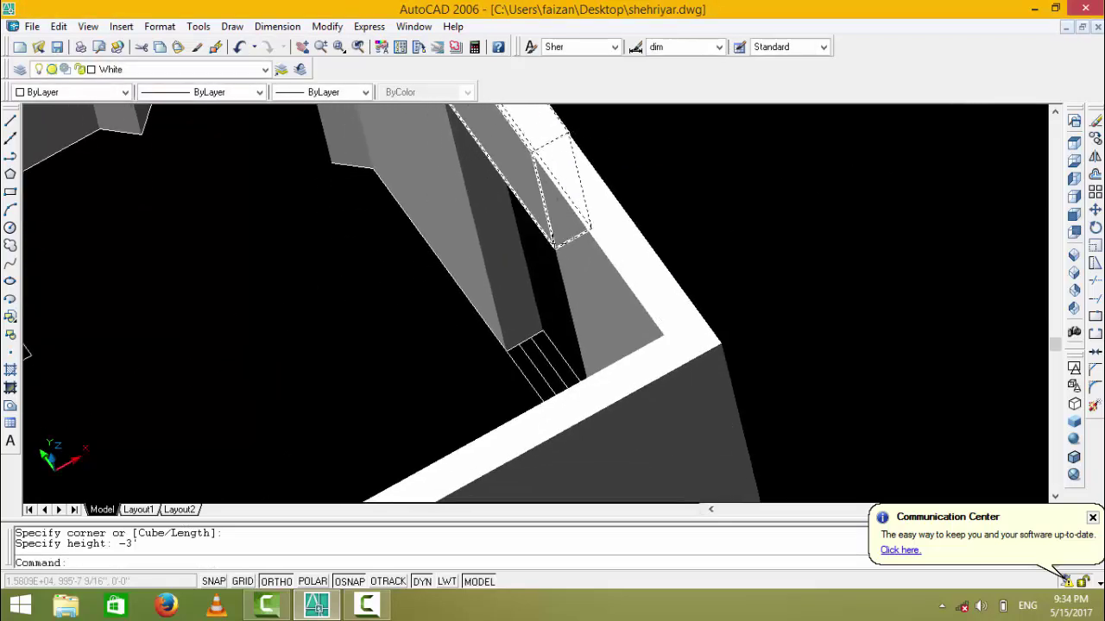
left_click(1074, 255)
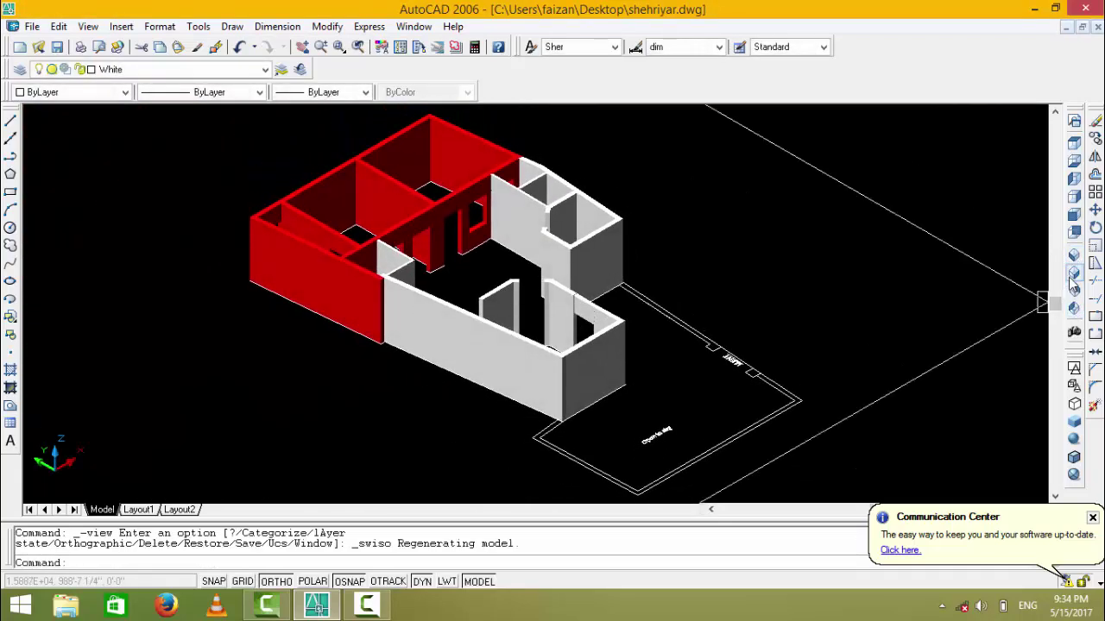
- In SE isometric, add a 3'-high box sill at the base of the white-wall opening
left_click(1073, 273)
scroll(528, 370, "up", 5)
scroll(419, 328, "up", 3)
scroll(570, 343, "up", 2)
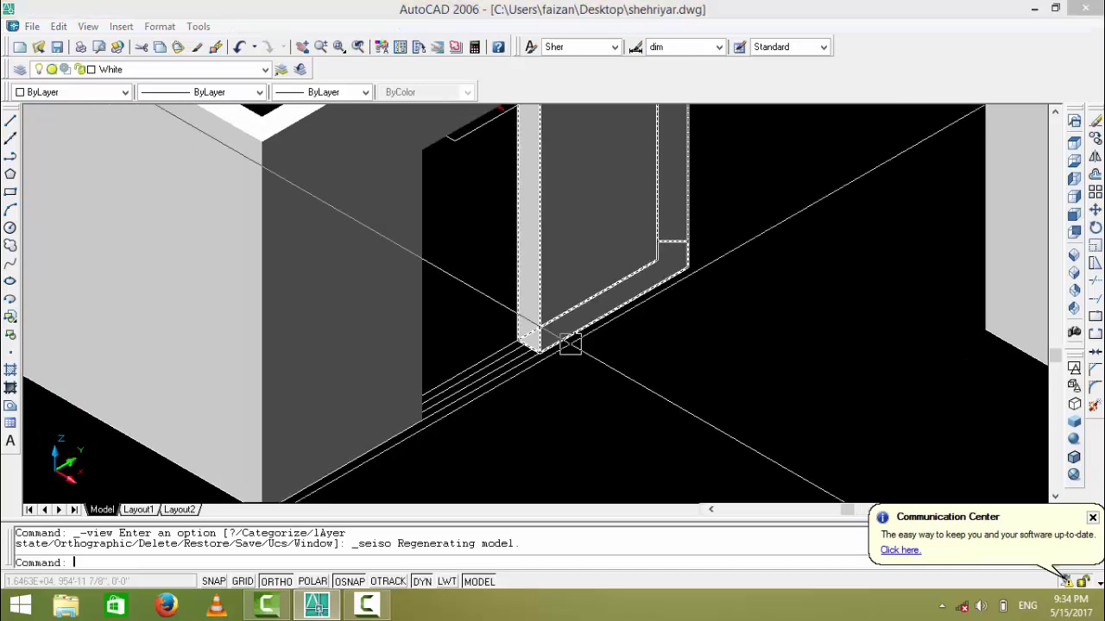
type("box")
key("Return")
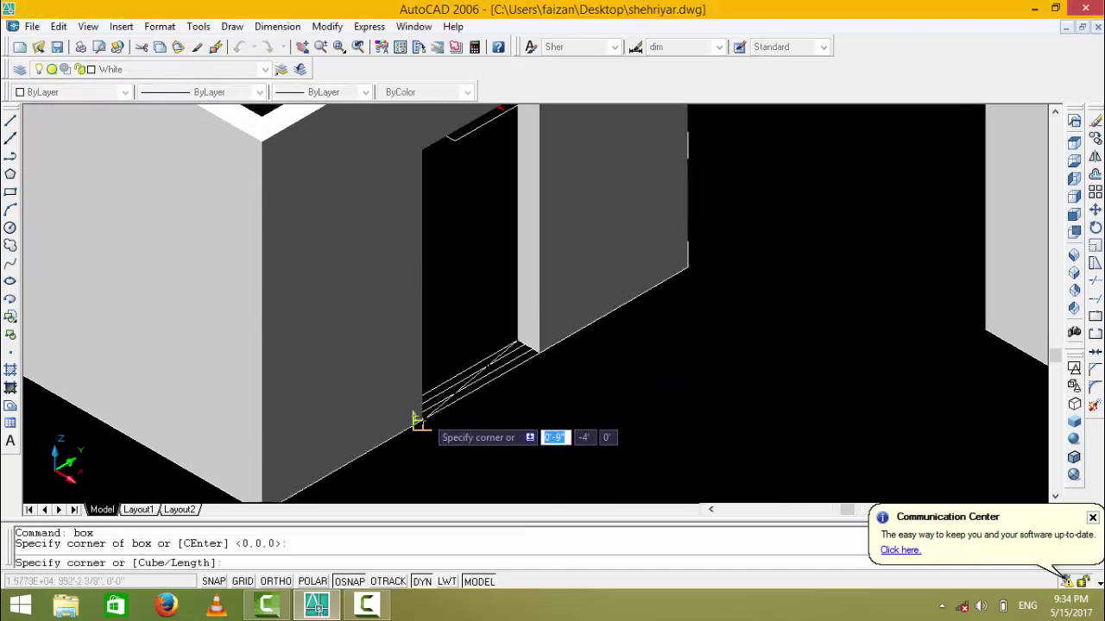
type("3")
key("Escape")
- Save the drawing and select the right-hand block of white walls
scroll(420, 421, "down", 3)
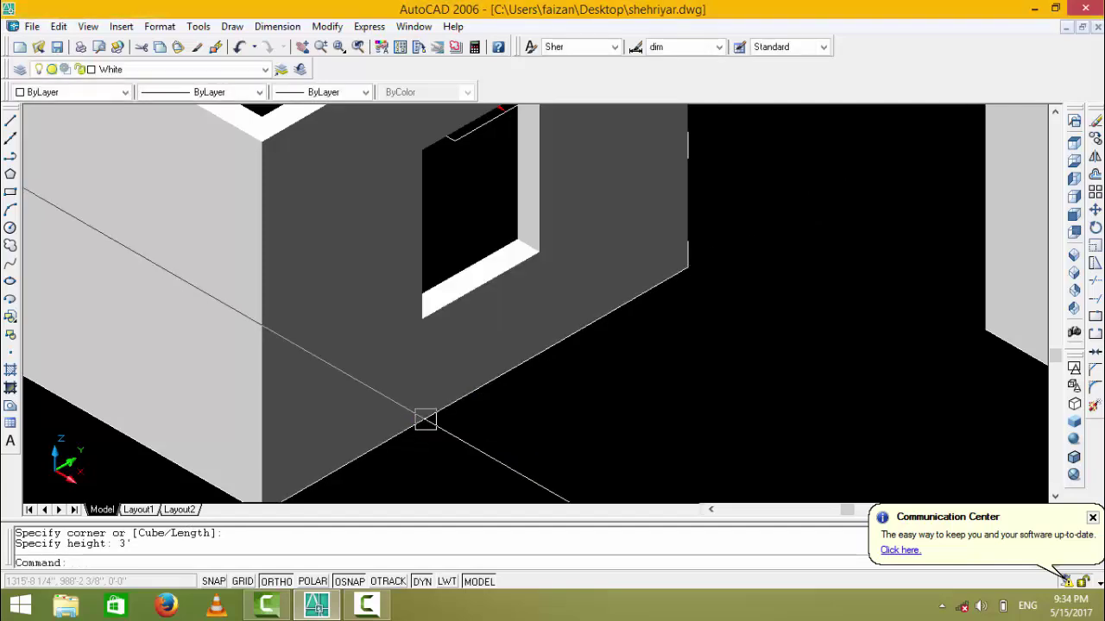
scroll(604, 277, "down", 2)
key("ctrl+s")
left_click(638, 285)
scroll(695, 211, "up", 3)
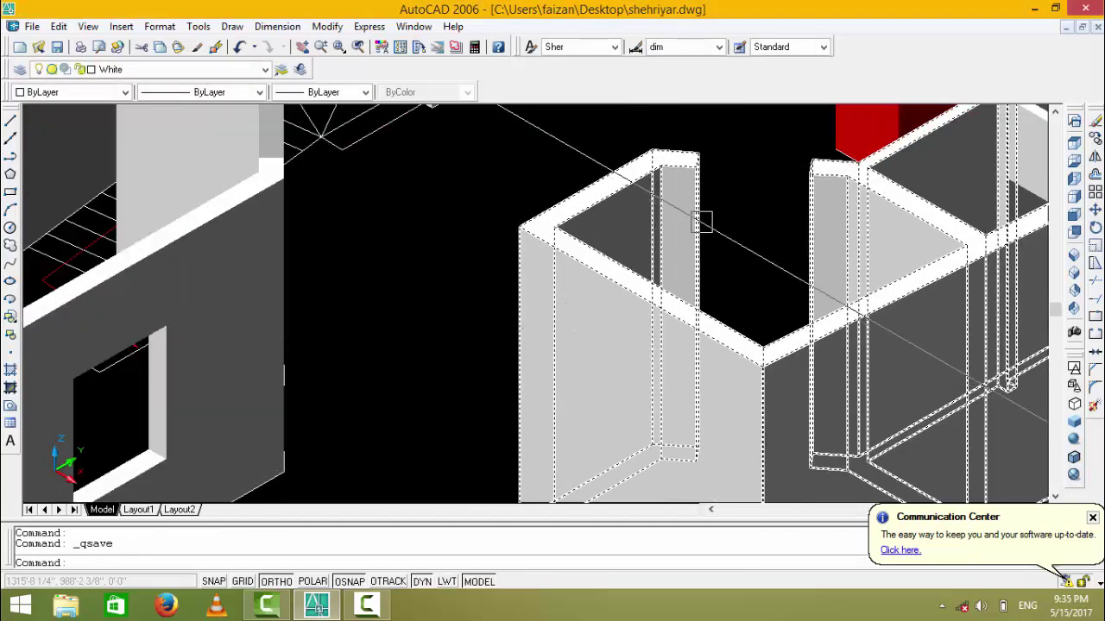
- In top view, draw two lines closing the upper diagonal wall opening
left_click(1075, 144)
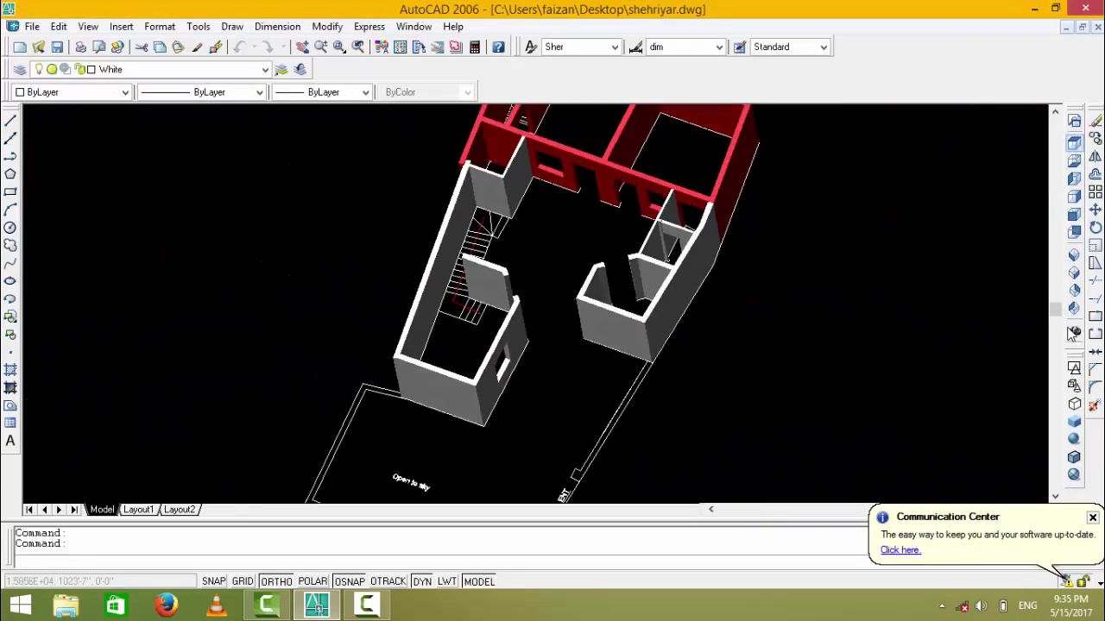
scroll(596, 267, "up", 2)
scroll(581, 264, "up", 2)
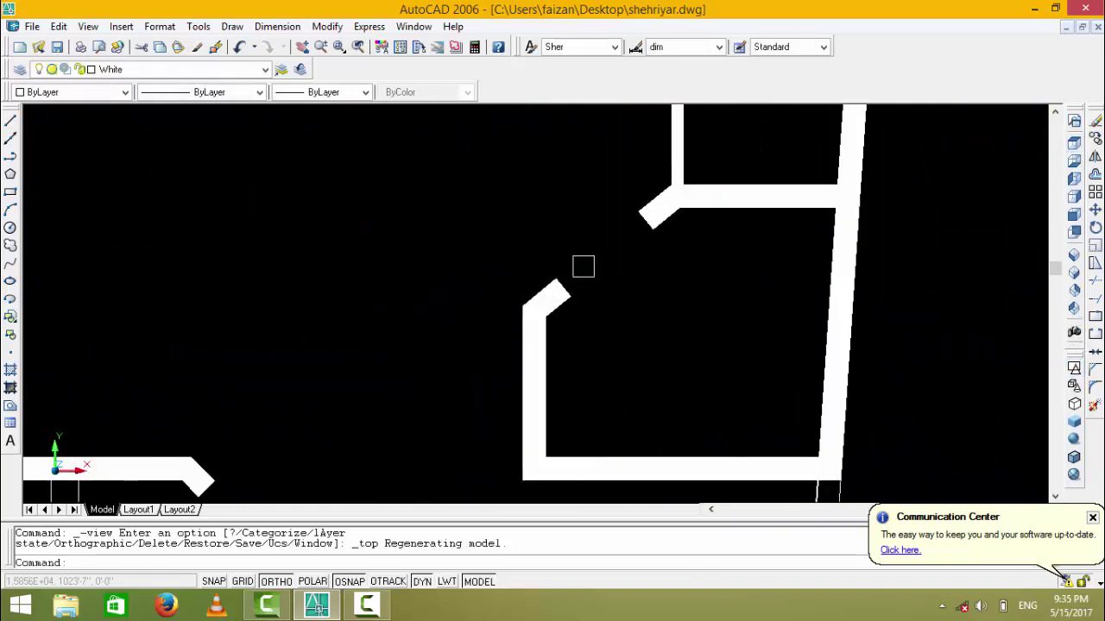
scroll(688, 164, "up", 2)
type("l")
key("Return")
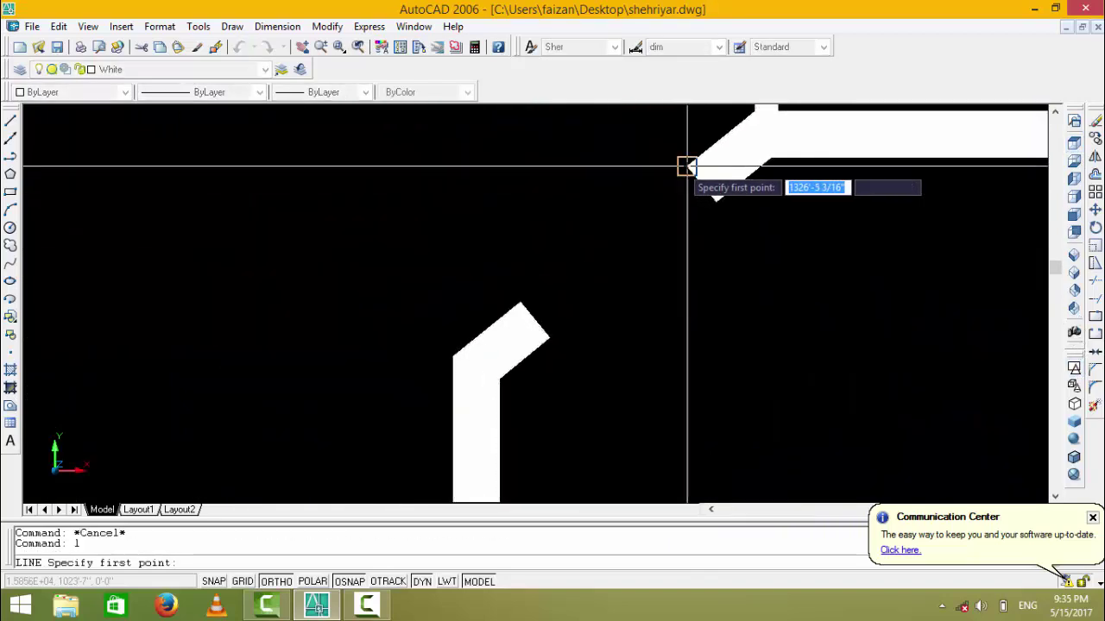
left_click(687, 165)
left_click(522, 302)
key("Escape")
key("Return")
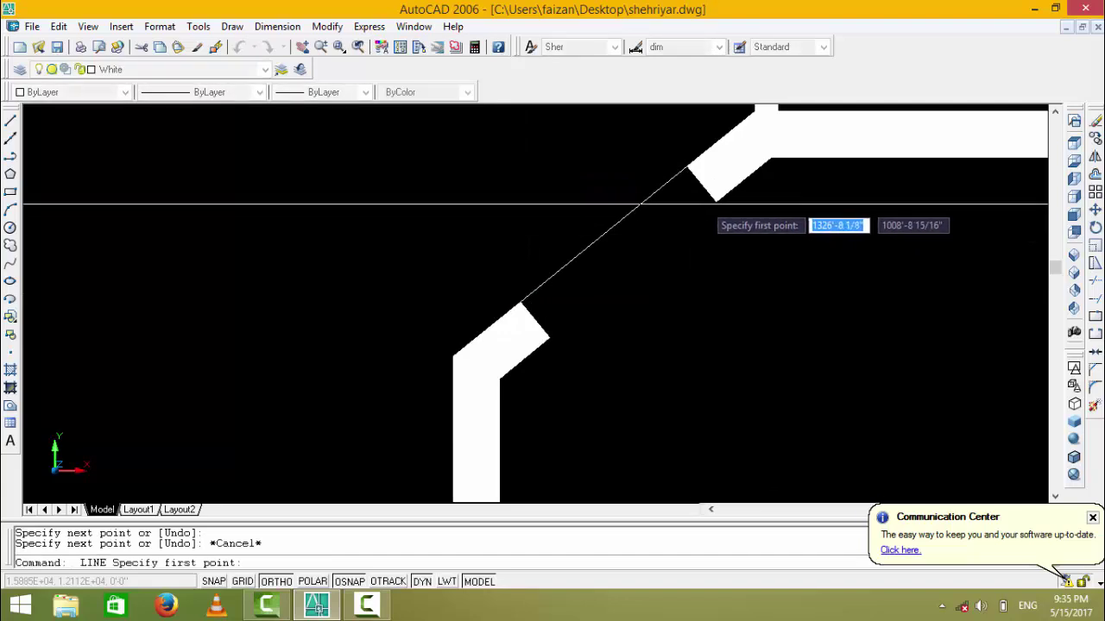
left_click(715, 201)
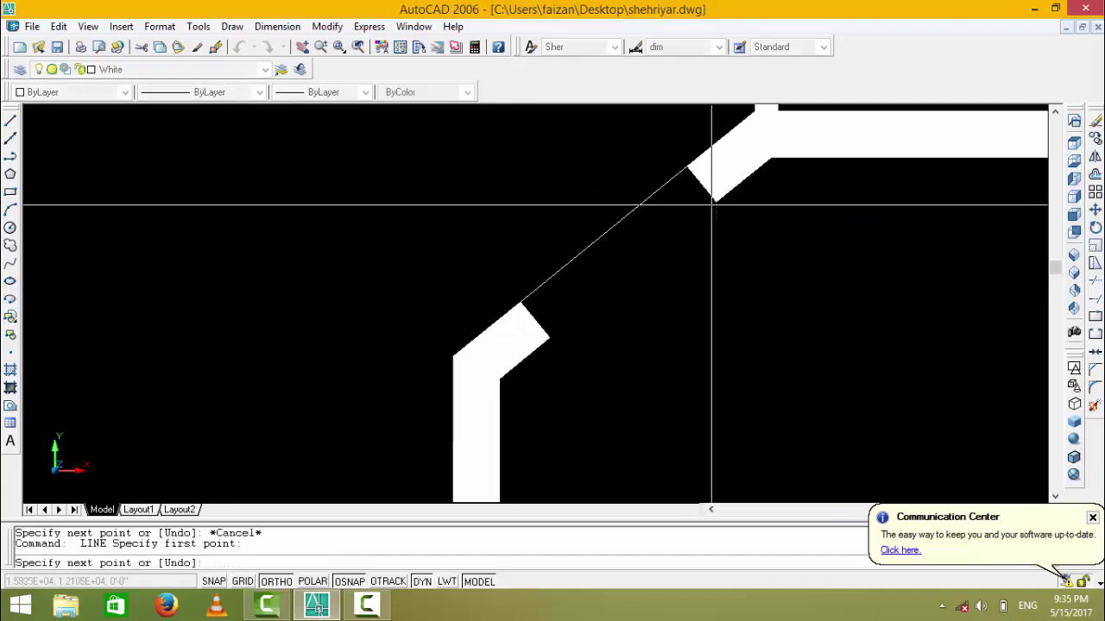
left_click(546, 337)
key("Escape")
- Create a boundary polyline inside the closed-off gap using an inside pick point
key("Escape")
type("o")
key("Return")
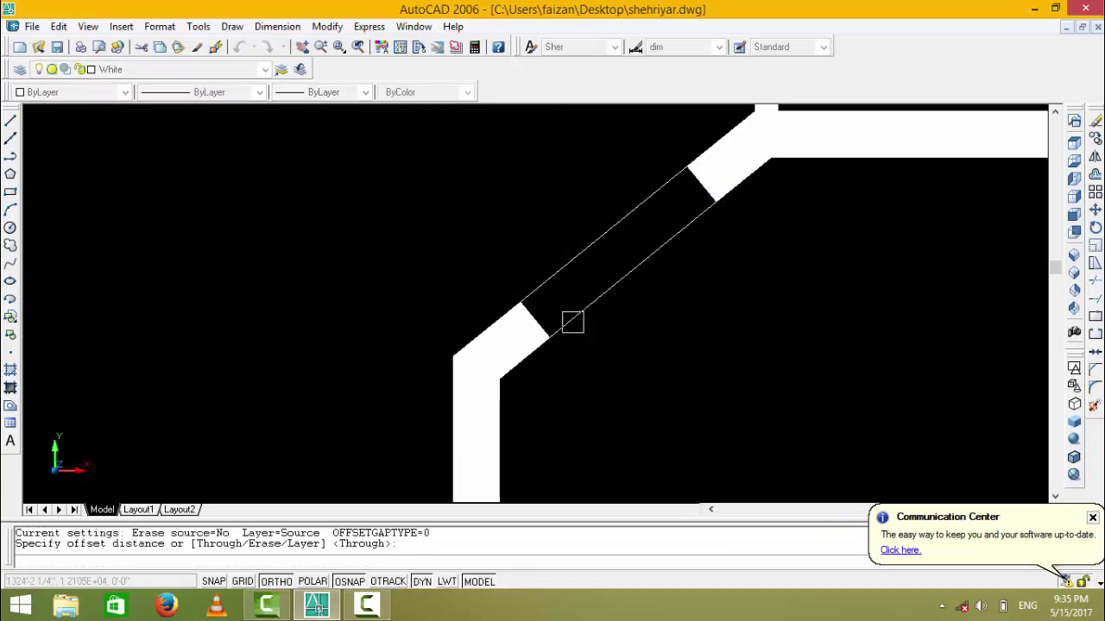
key("Escape")
type("bo")
key("Return")
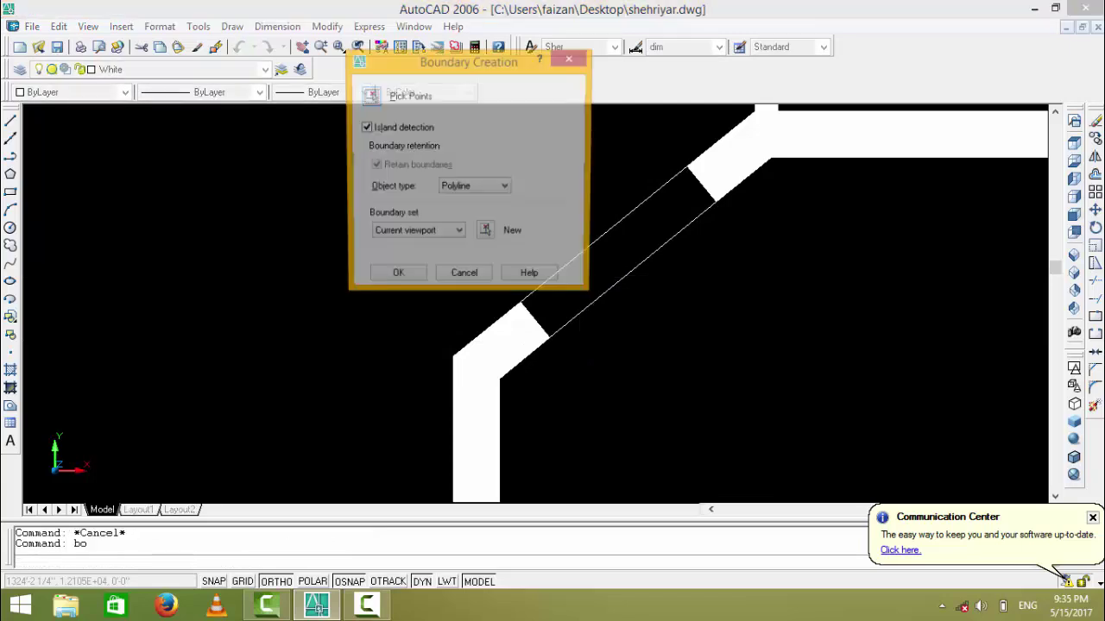
left_click(371, 92)
key("Return")
- Extrude the boundary 3' high to seal the diagonal opening as a sill
type("ext")
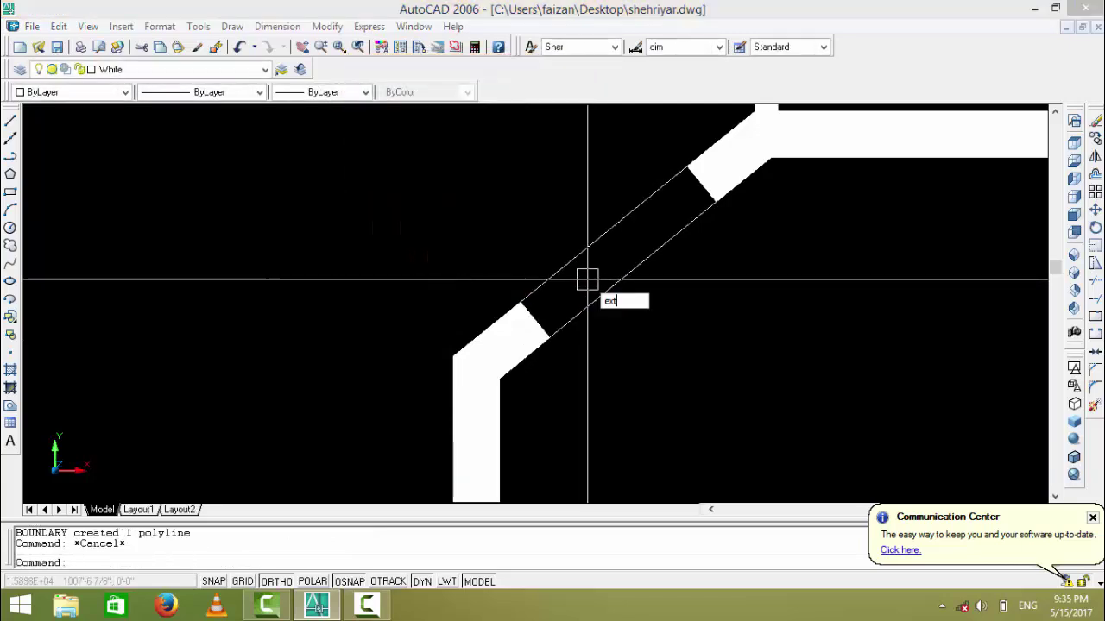
key("Return")
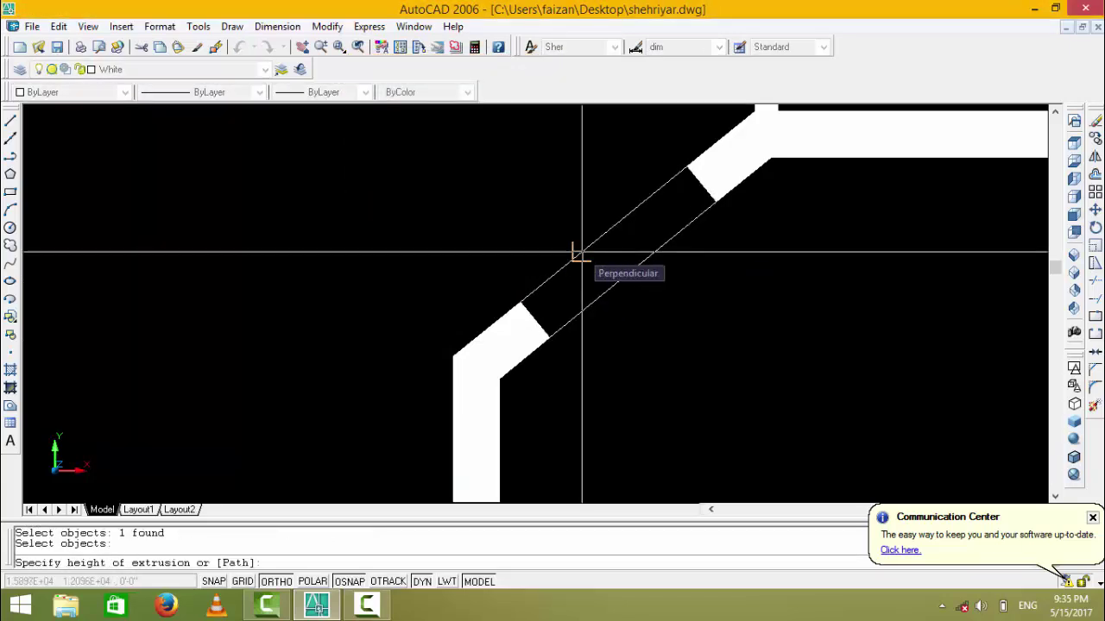
type("3'")
key("Return")
key("Return")
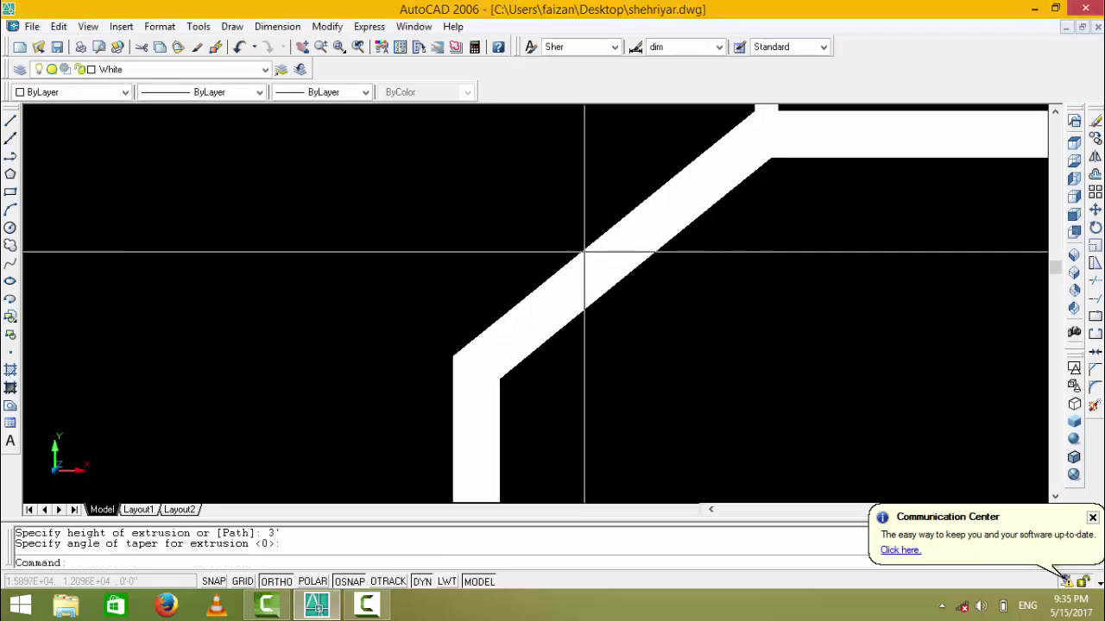
scroll(584, 246, "down", 2)
middle_click_drag(636, 328, 727, 211)
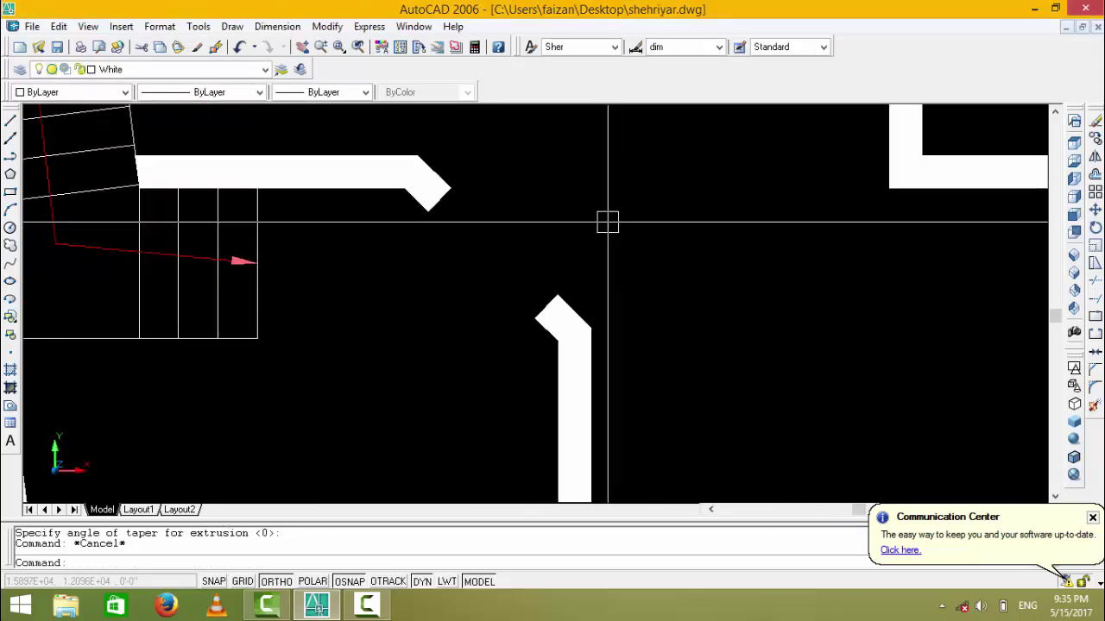
- Draw two lines across the second diagonal wall opening to close off the gap
type("l")
key("Return")
left_click(450, 186)
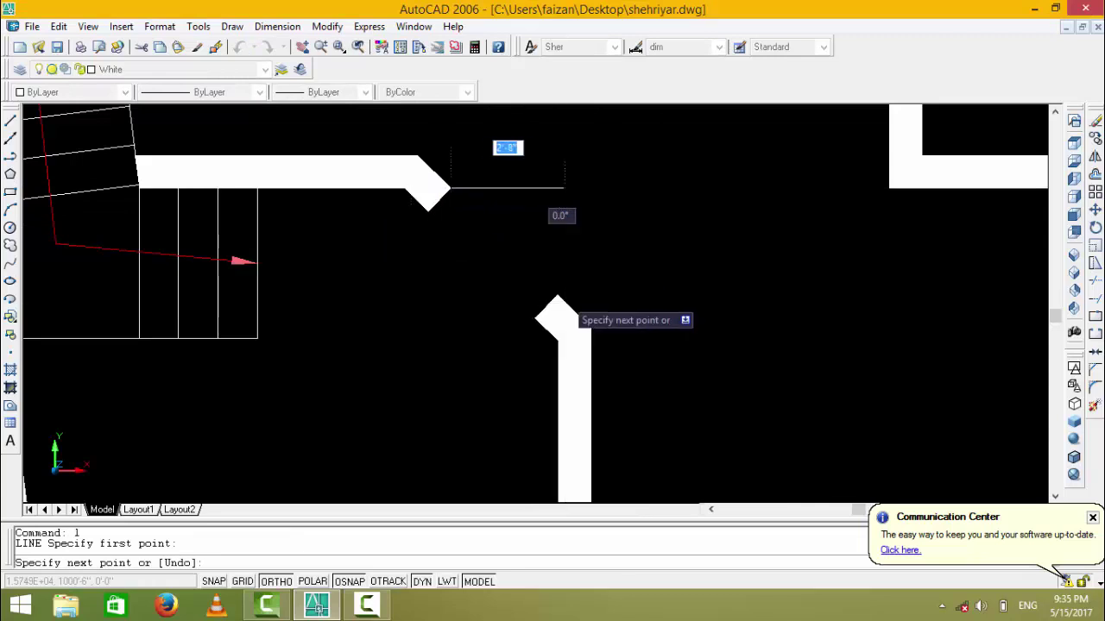
left_click(555, 298)
key("Escape")
key("Return")
left_click(429, 209)
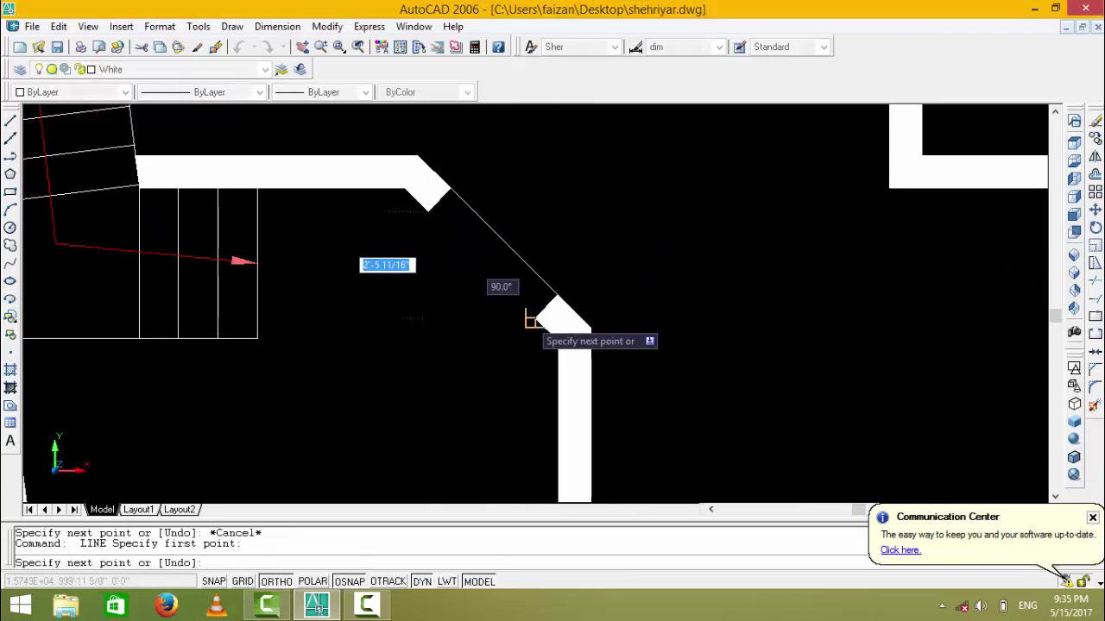
left_click(535, 318)
key("Escape")
key("Escape")
- Create a boundary polyline inside the gap and extrude it 3' high
type("bo")
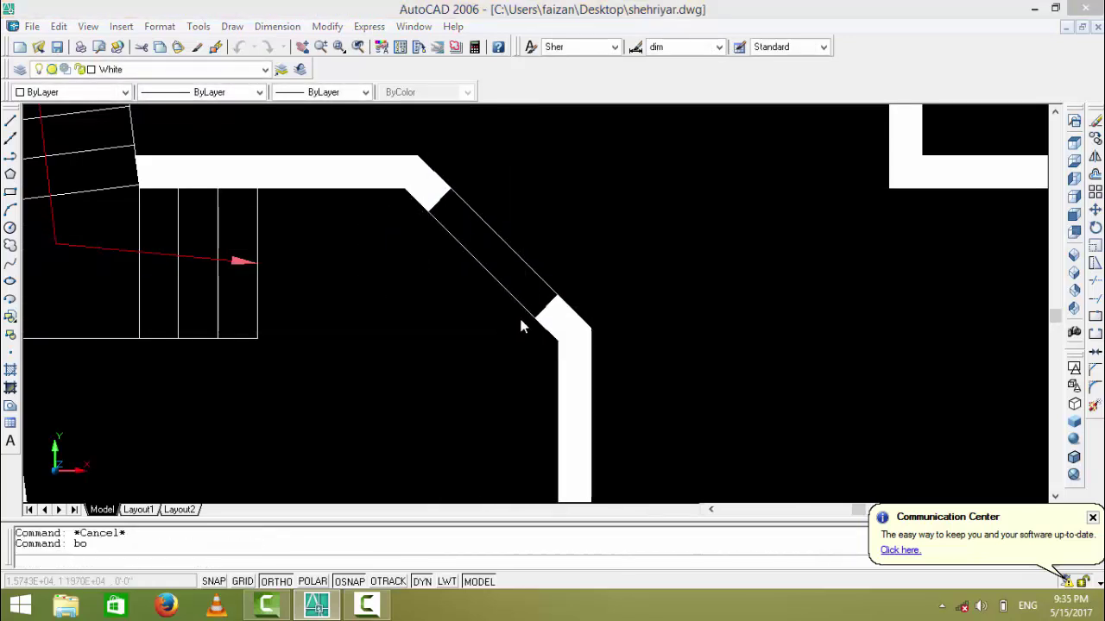
key("Return")
key("Escape")
key("Escape")
type("ext")
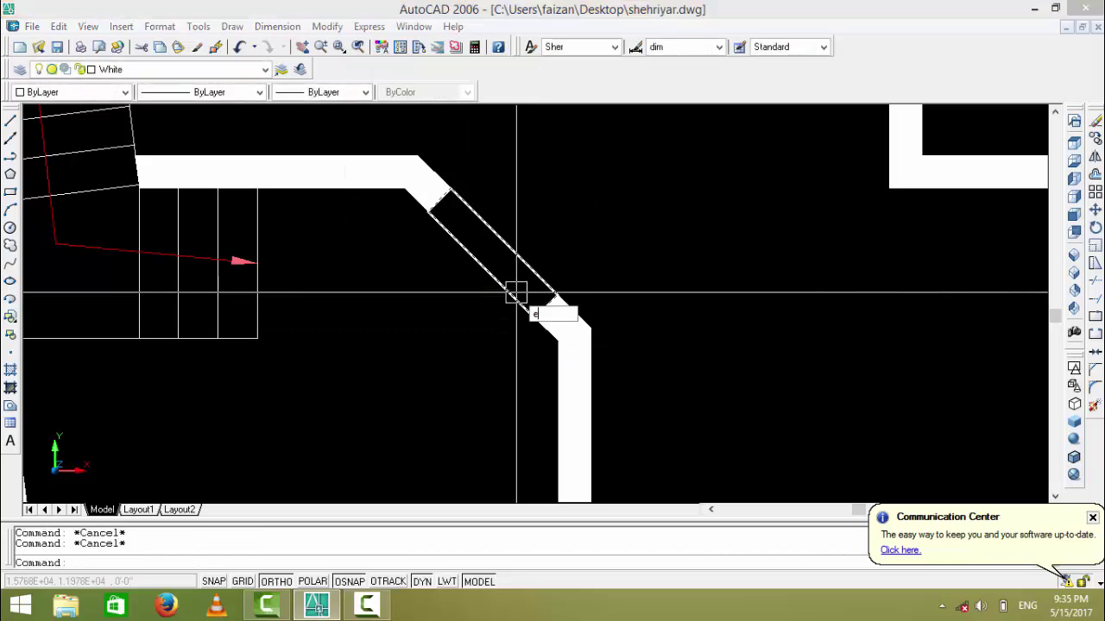
key("Return")
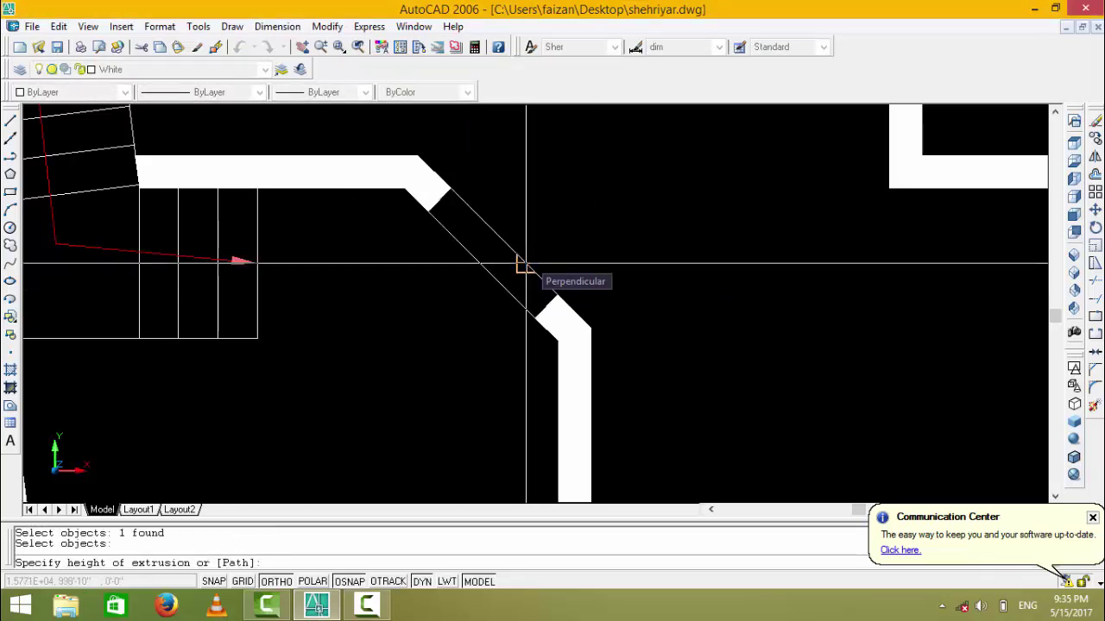
type("3'")
key("Return")
key("Return")
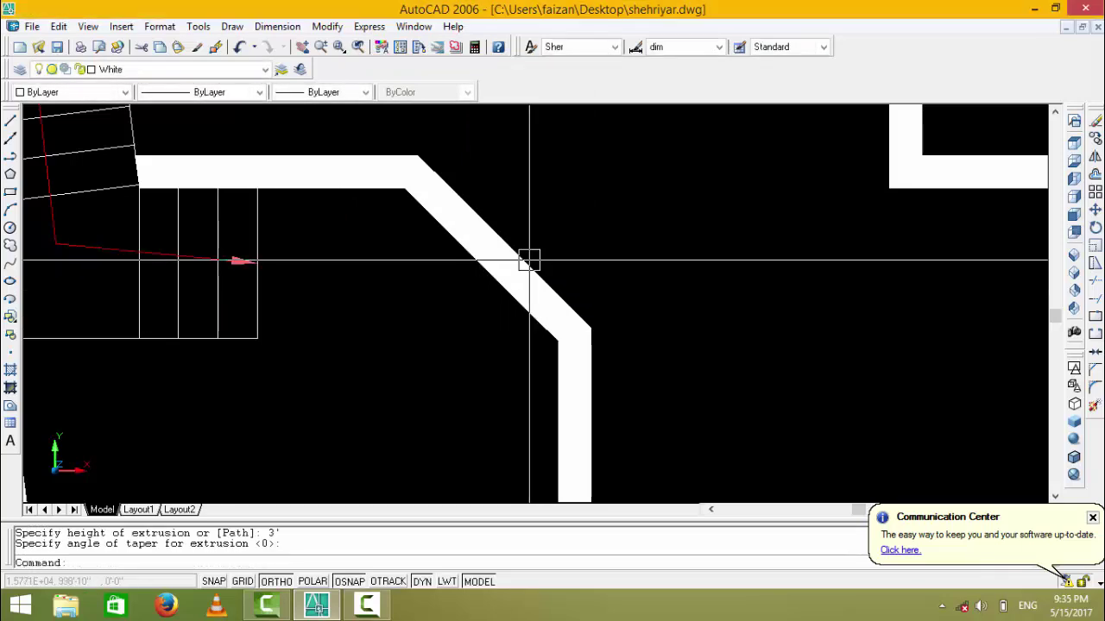
left_click(1073, 271)
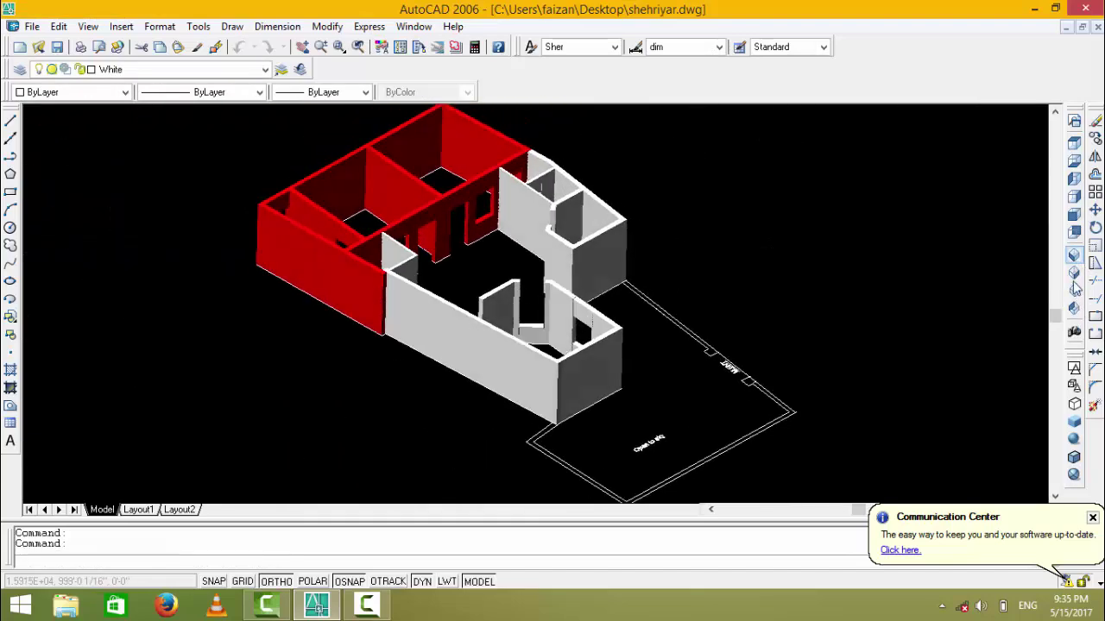
- Show the house in southeast isometric and orbit it with 3DORBIT to inspect
left_click(1072, 285)
left_click(1072, 285)
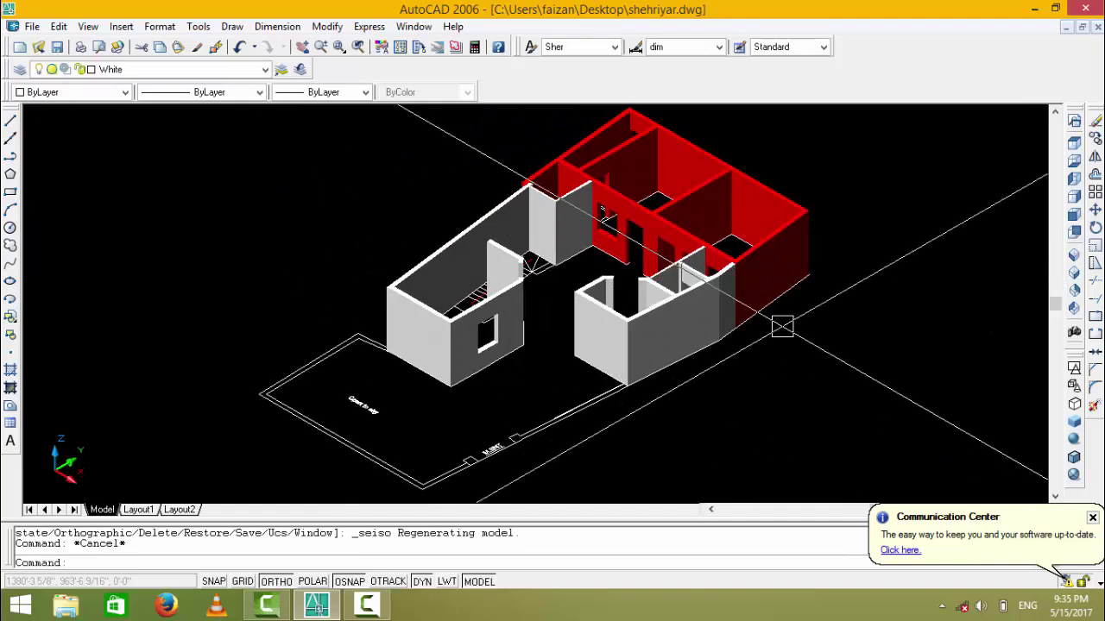
type("3d")
type("o")
key("Return")
mouse_move(717, 367)
left_mouse_down()
mouse_move(576, 375)
mouse_move(470, 303)
left_mouse_up()
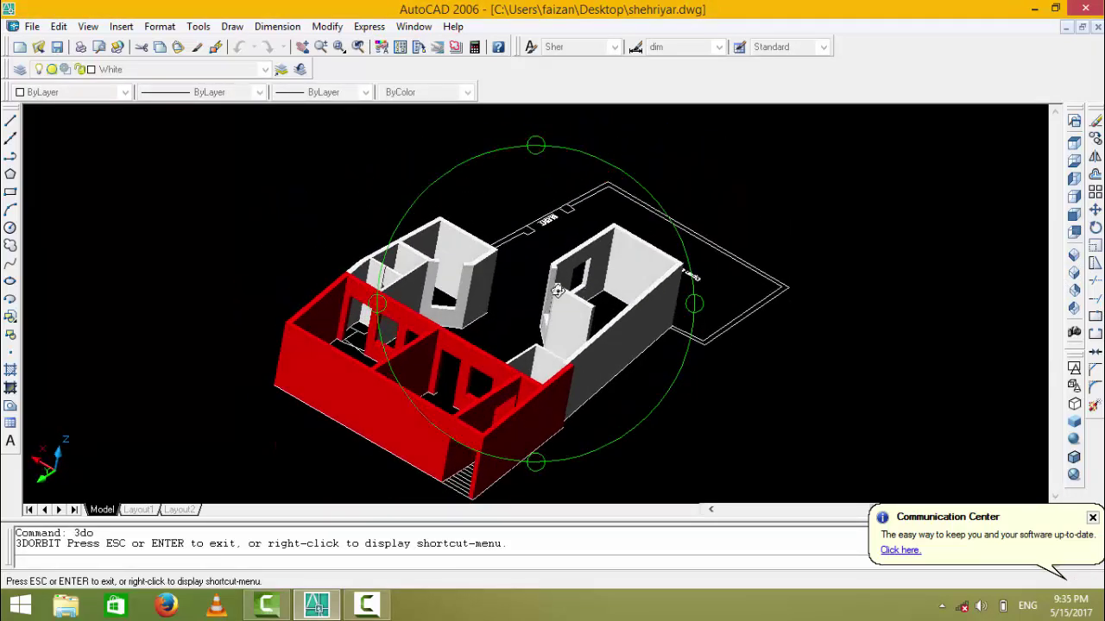
scroll(427, 319, "up", 4)
scroll(427, 319, "up", 3)
key("Escape")
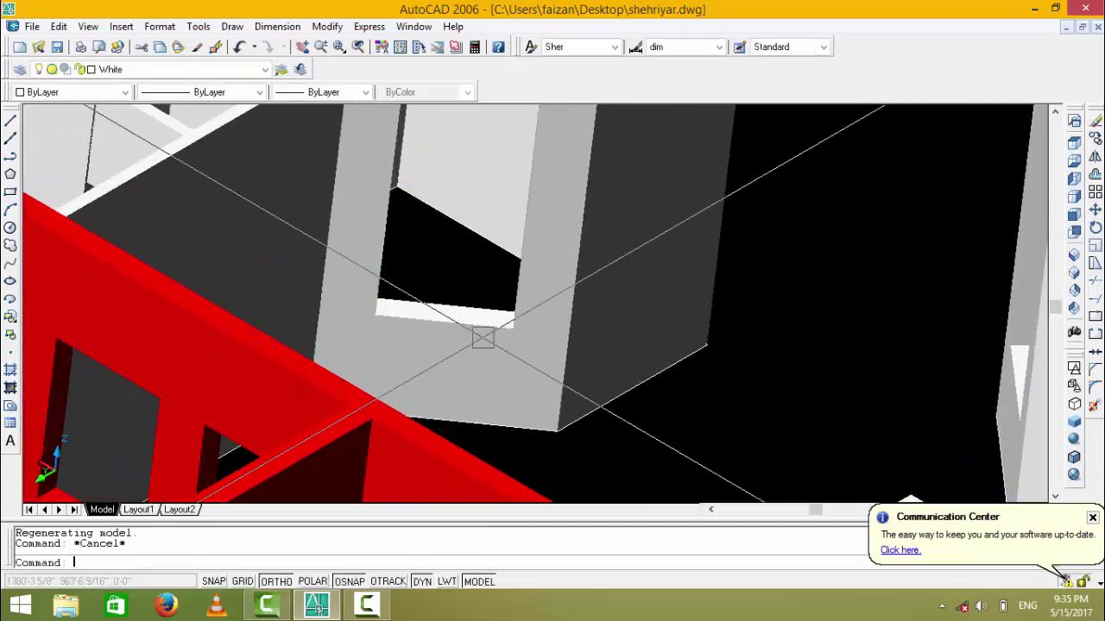
type("m")
- Move the sill block in the white wall opening to a new position
key("Return")
left_click(483, 339)
key("Return")
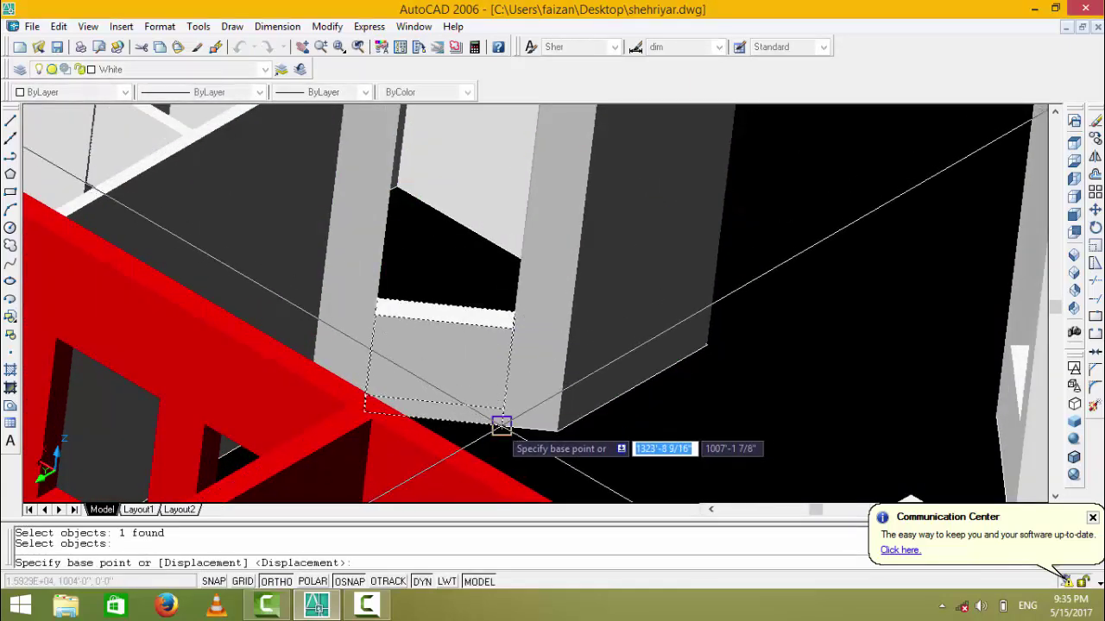
left_click(501, 424)
key("Escape")
key("Return")
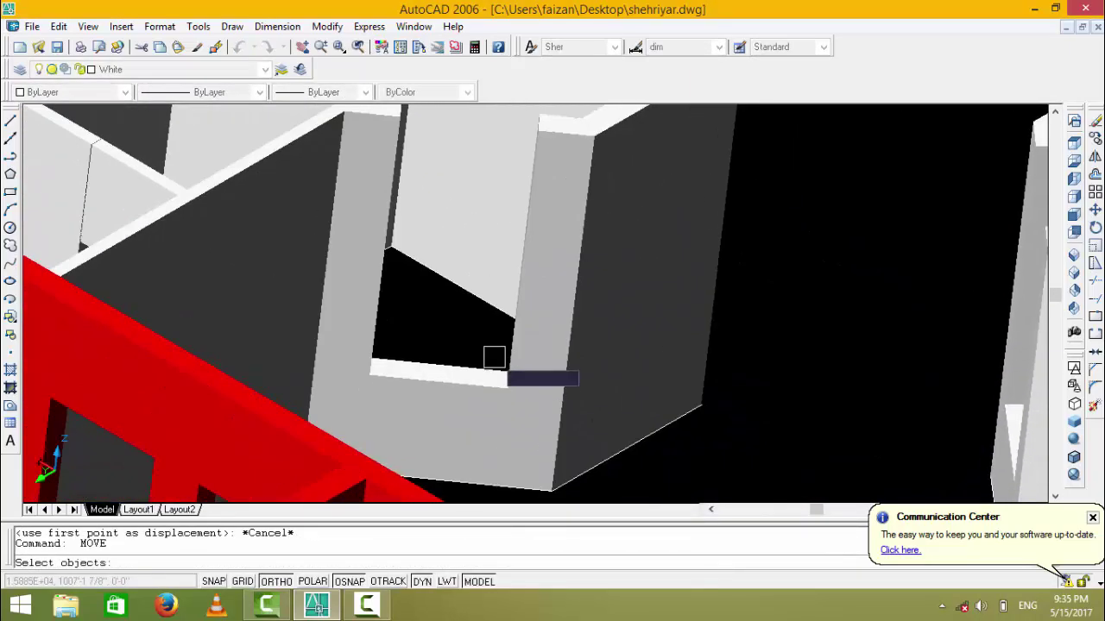
key("Return")
left_click(506, 388)
scroll(444, 358, "up", 3)
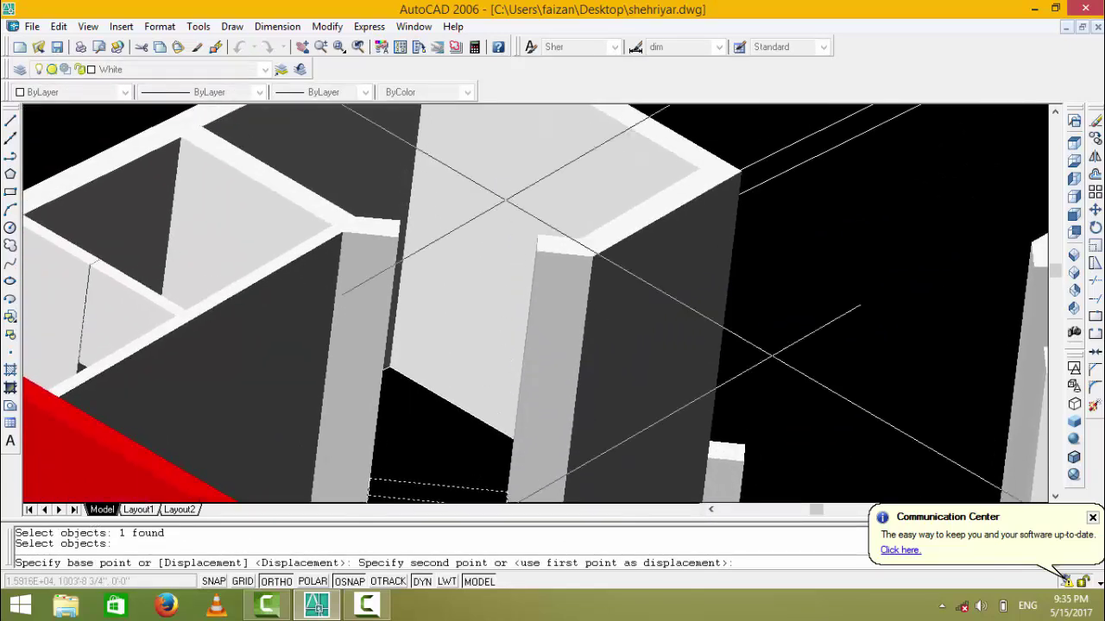
scroll(561, 226, "up", 3)
scroll(561, 226, "down", 2)
left_click(572, 185)
- Pan to another wall and start moving a wall piece, then cancel the move
scroll(572, 190, "down", 3)
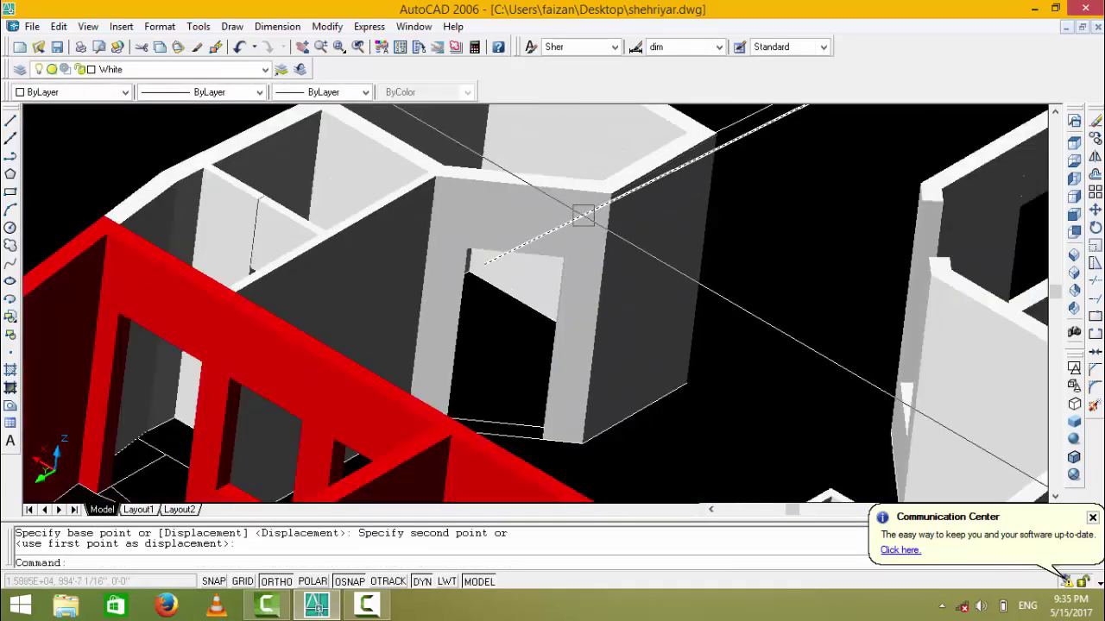
scroll(584, 210, "down", 2)
middle_click_drag(525, 238, 430, 131)
key("Escape")
key("Return")
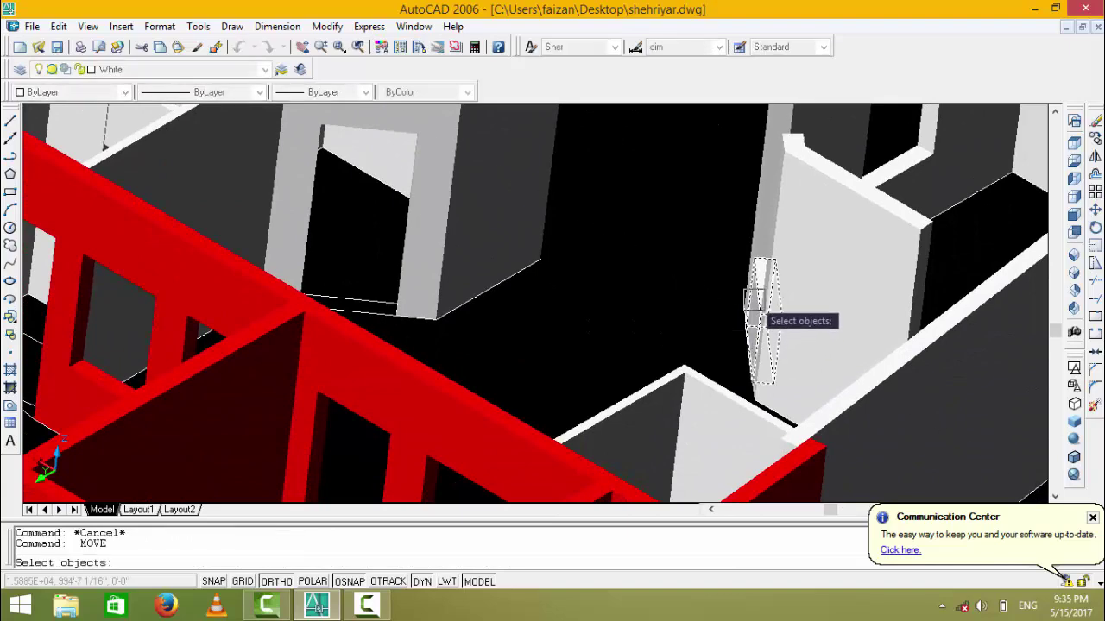
scroll(757, 374, "up", 3)
scroll(748, 234, "up", 2)
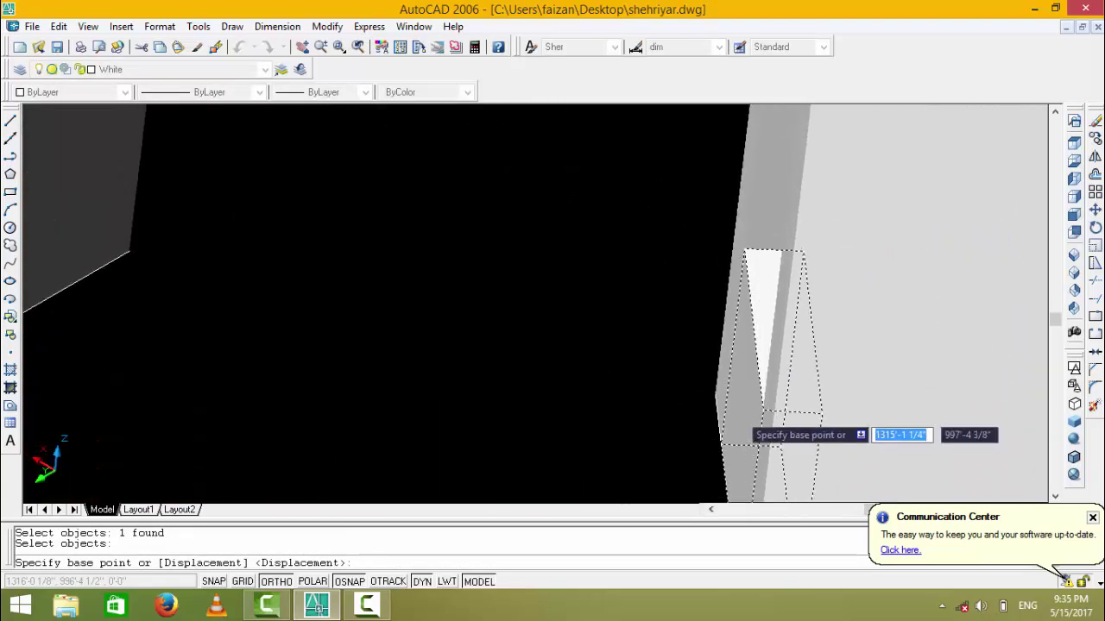
left_click(744, 250)
scroll(733, 231, "up", 2)
scroll(730, 285, "up", 2)
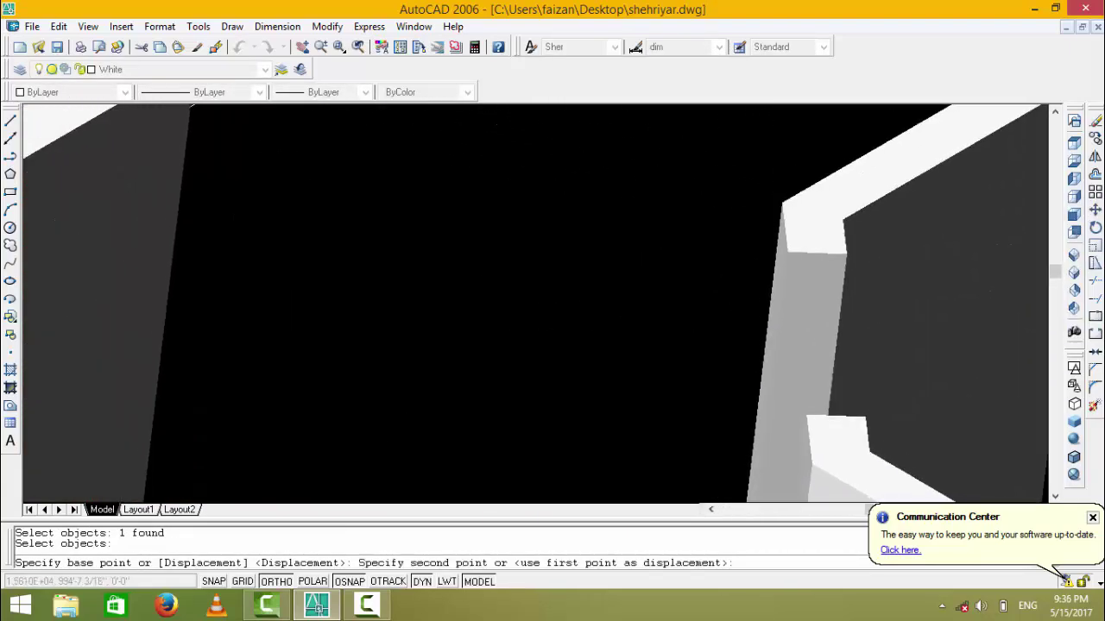
key("Escape")
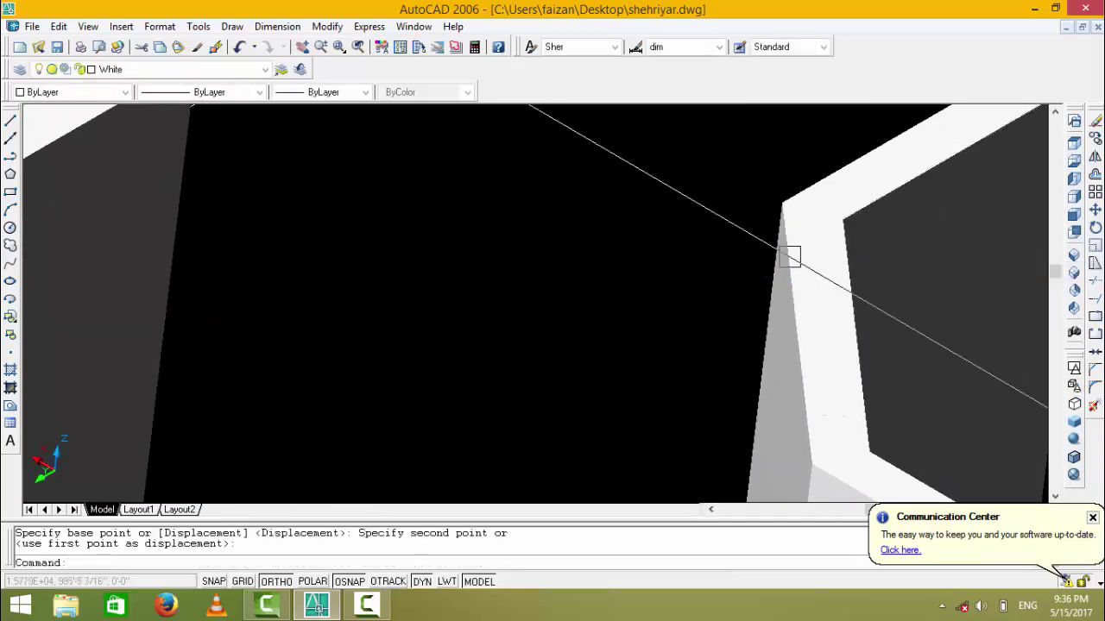
scroll(801, 367, "down", 5)
- Quick-save shehriyar.dwg and return to the southeast isometric view
key("Escape")
middle_click_drag(646, 365, 653, 254)
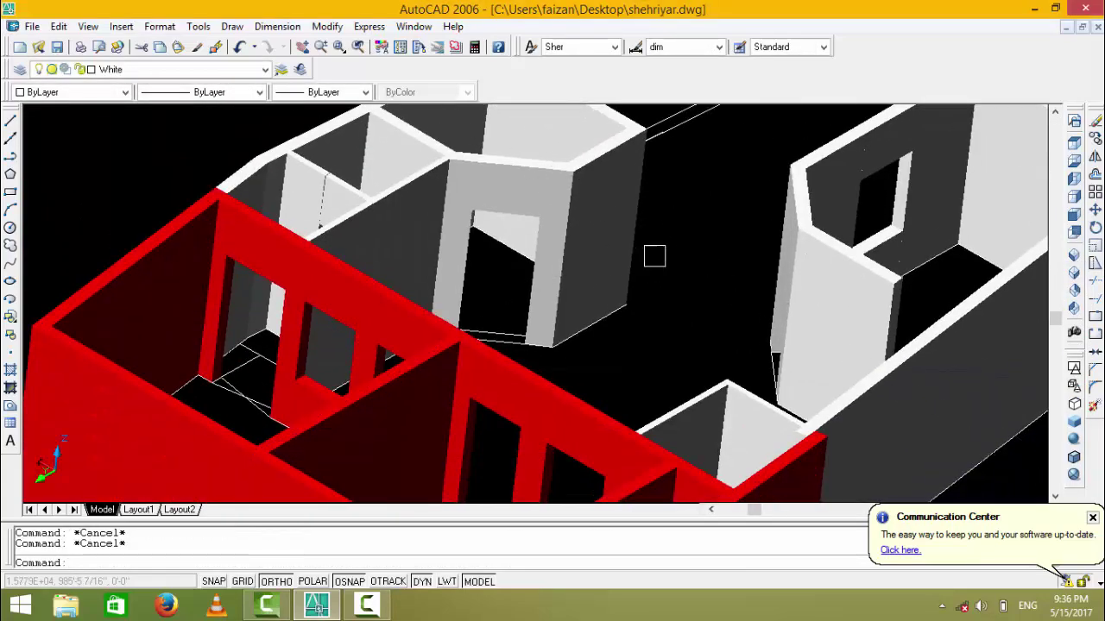
key("ctrl+s")
left_click(1074, 267)
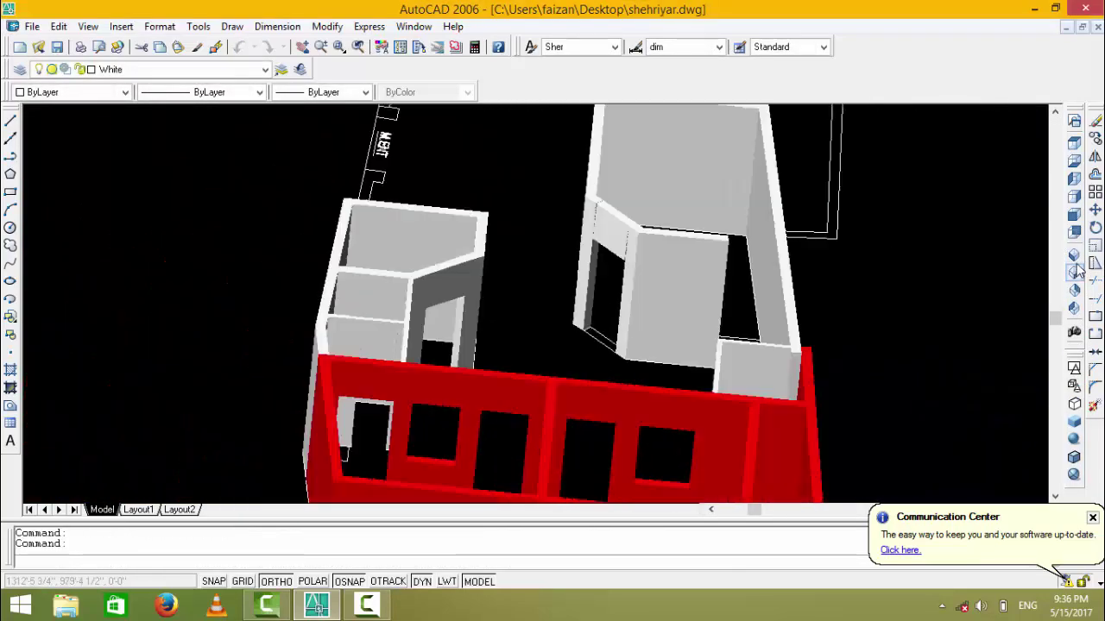
key("ctrl+s")
- Zoom and pan over the house, then select the right-hand group of walls
scroll(604, 259, "up", 3)
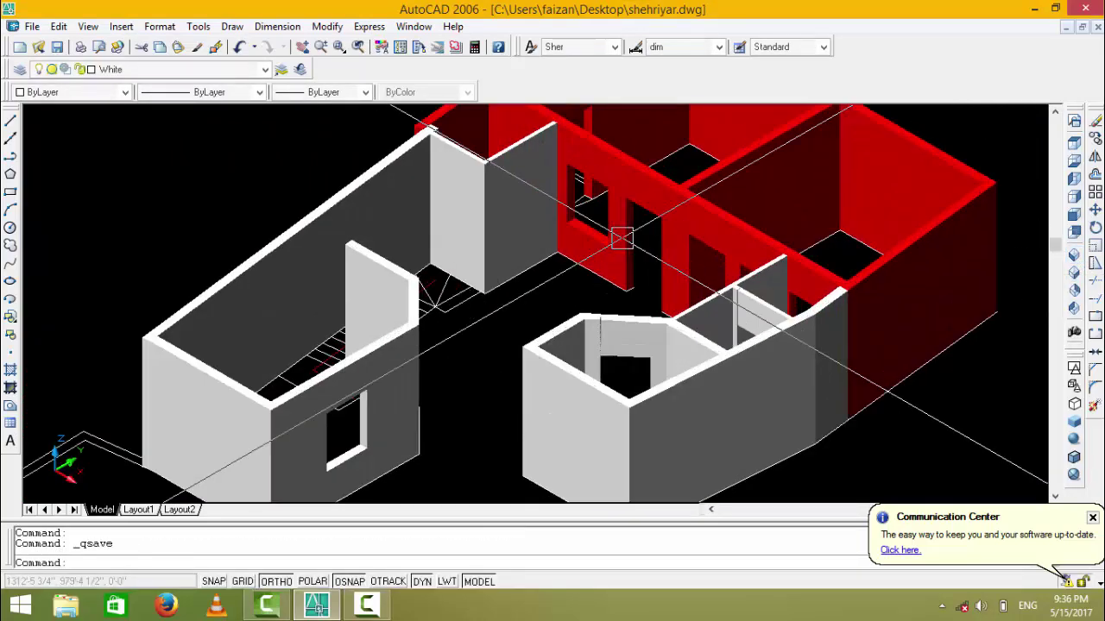
middle_click_drag(565, 241, 626, 267)
key("Escape")
key("Escape")
left_click(648, 356)
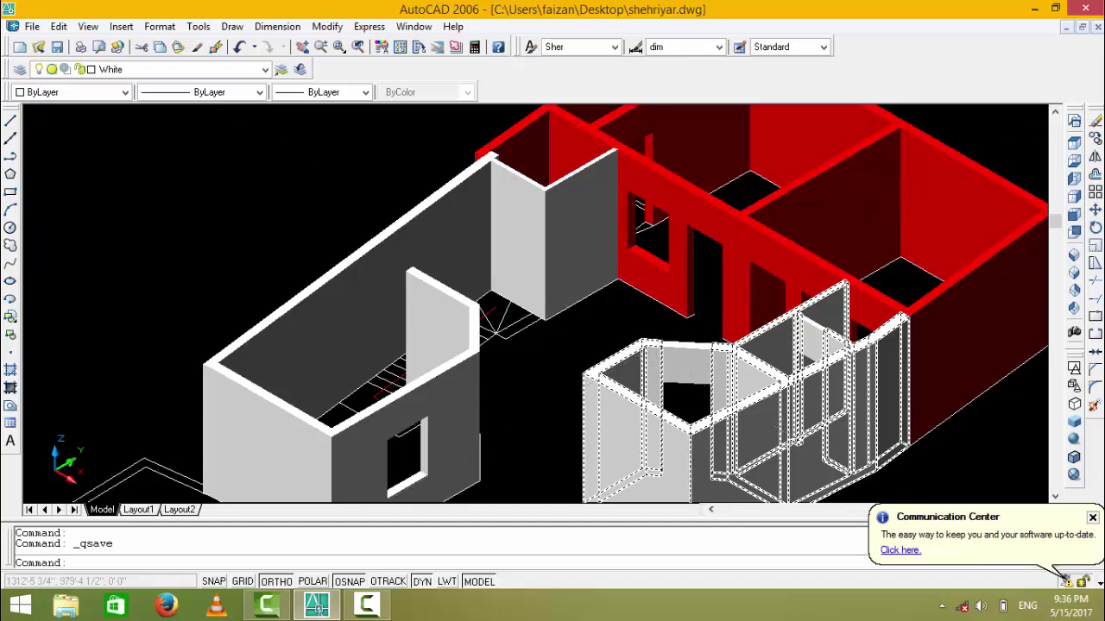
- Switch to a zoomed-in top plan view in 2D wireframe
left_click(593, 115)
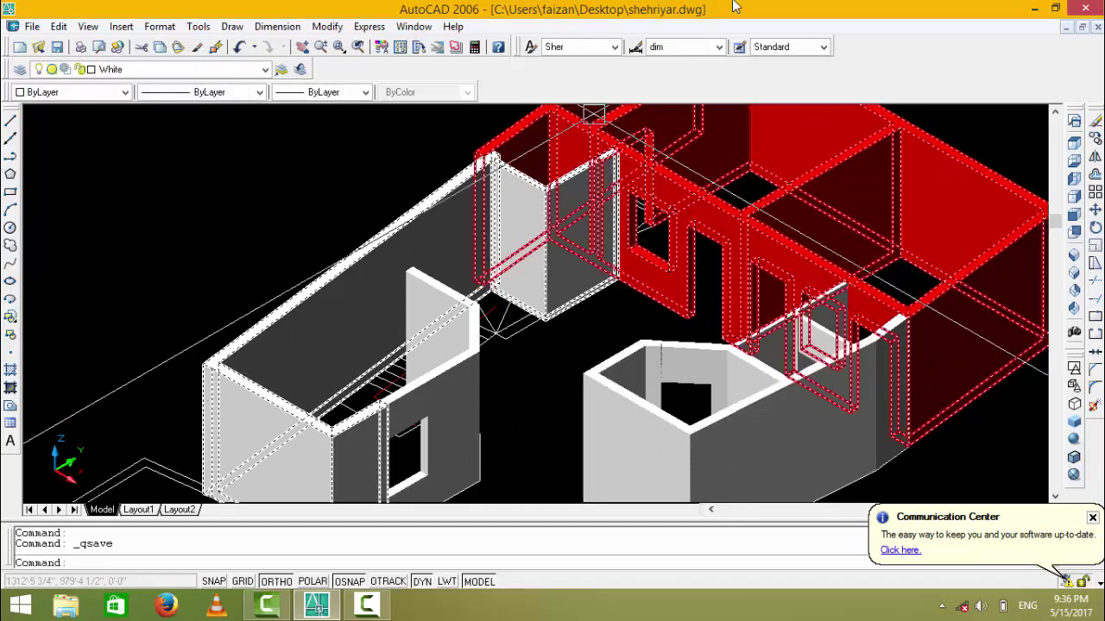
middle_click_drag(604, 285, 864, 259, "shift")
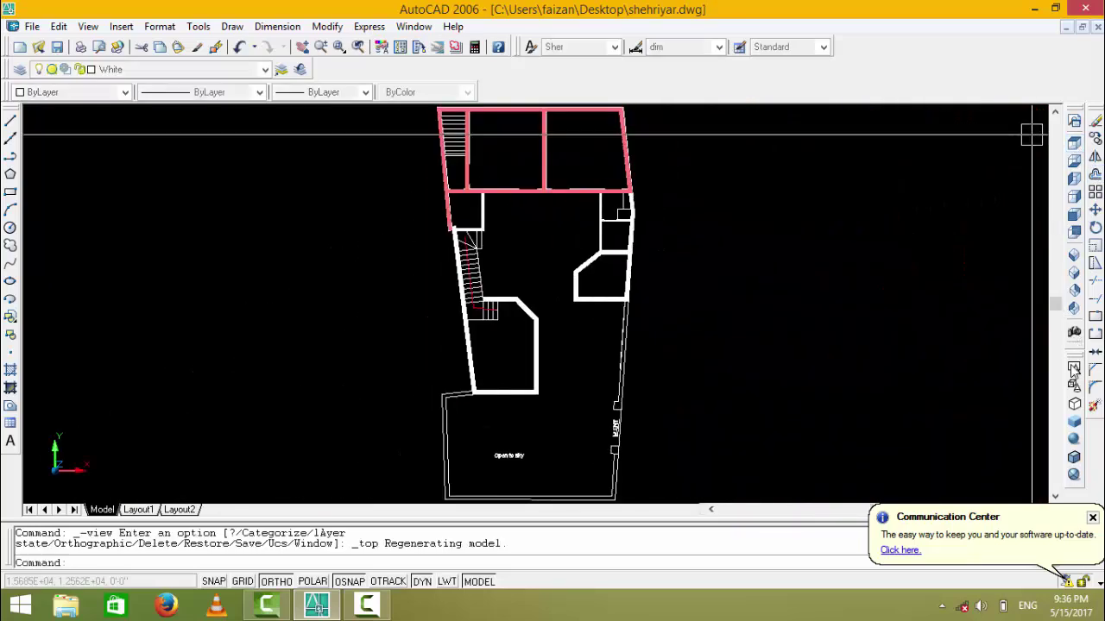
left_click(1074, 367)
scroll(444, 173, "up", 3)
scroll(607, 239, "up", 3)
scroll(608, 239, "up", 3)
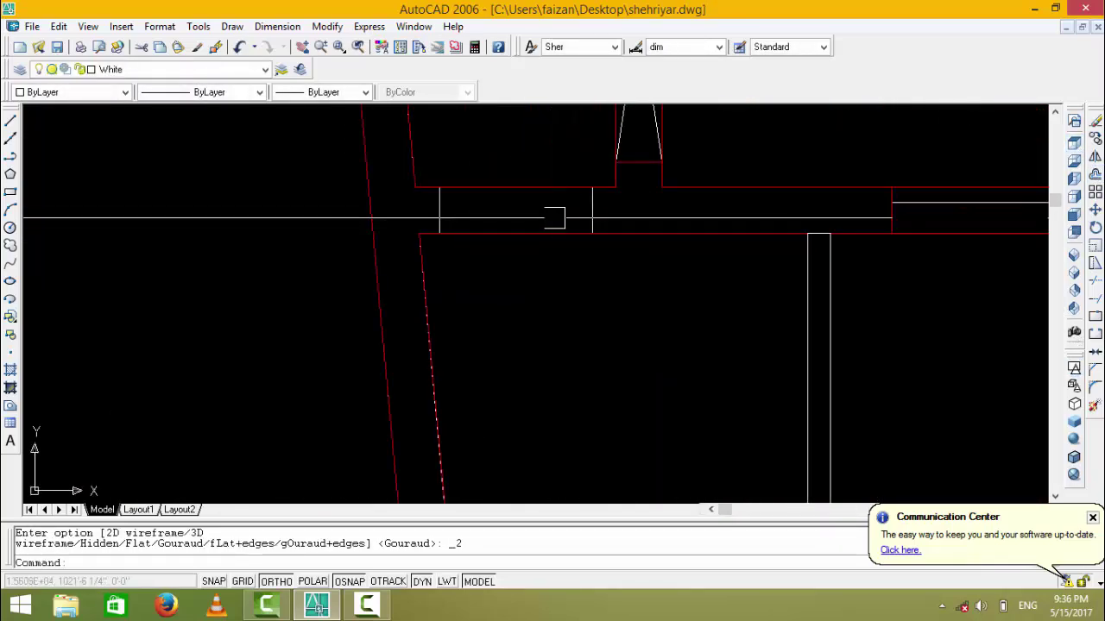
scroll(608, 239, "up", 2)
- Draw an 8' tall box solid across the gap between the two walls
type("bo")
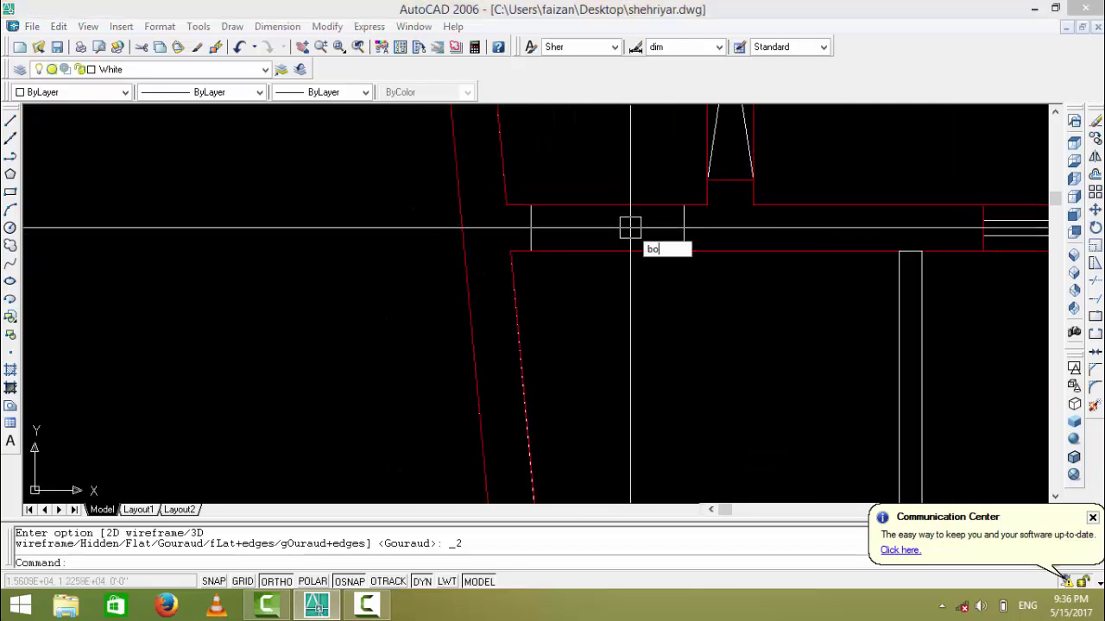
key("Return")
left_click(531, 205)
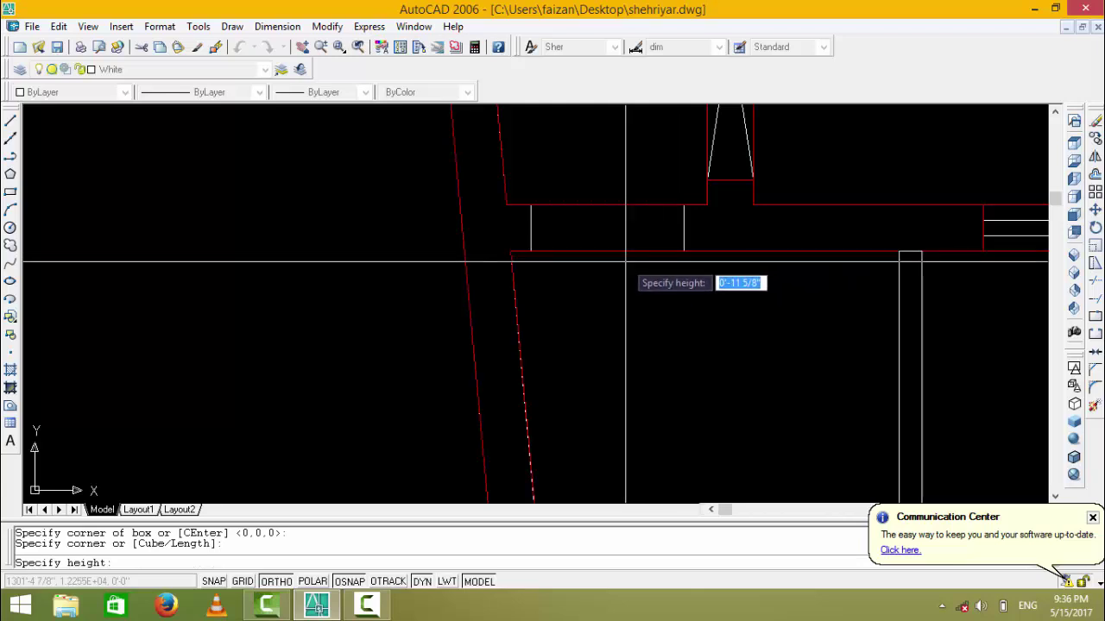
type("8'")
key("Return")
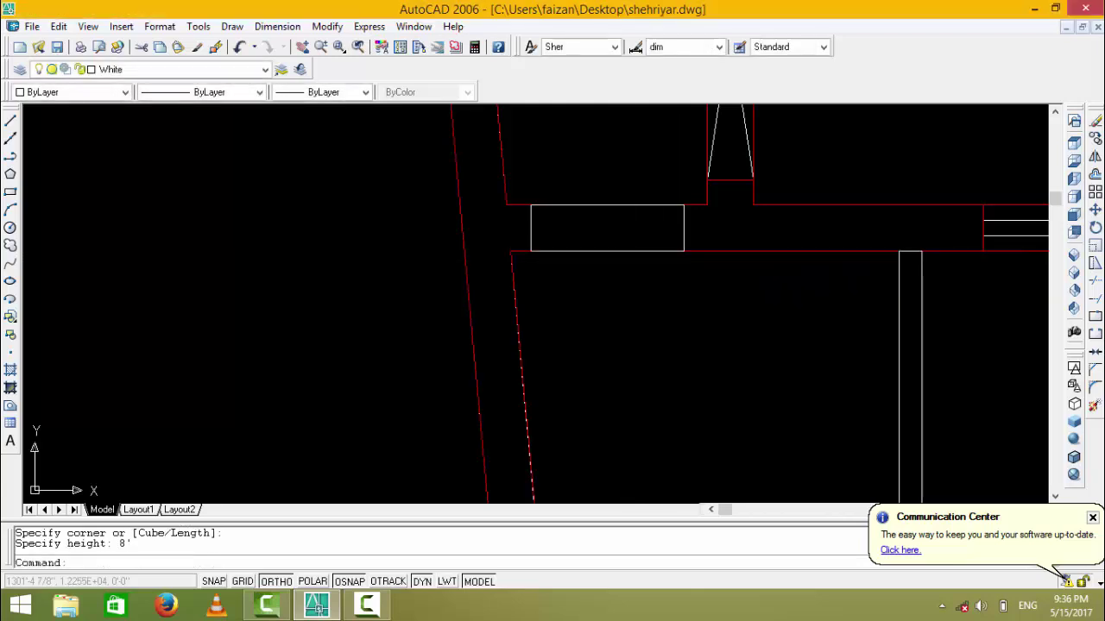
- Show the house in southeast isometric with Gouraud shading
left_click(1073, 258)
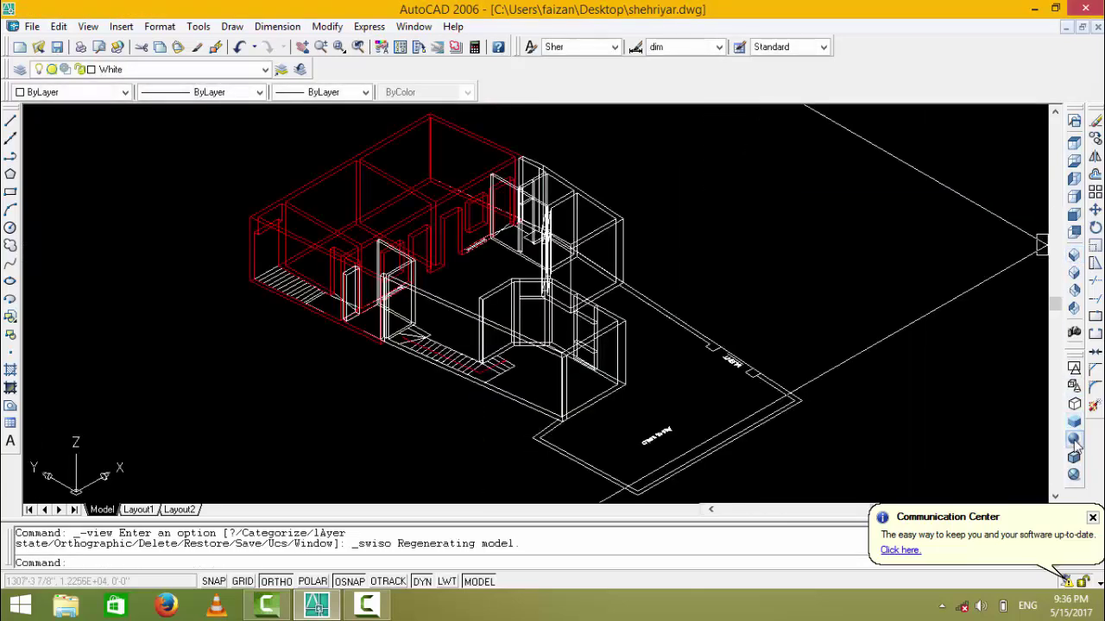
left_click(1074, 290)
scroll(350, 237, "up", 8)
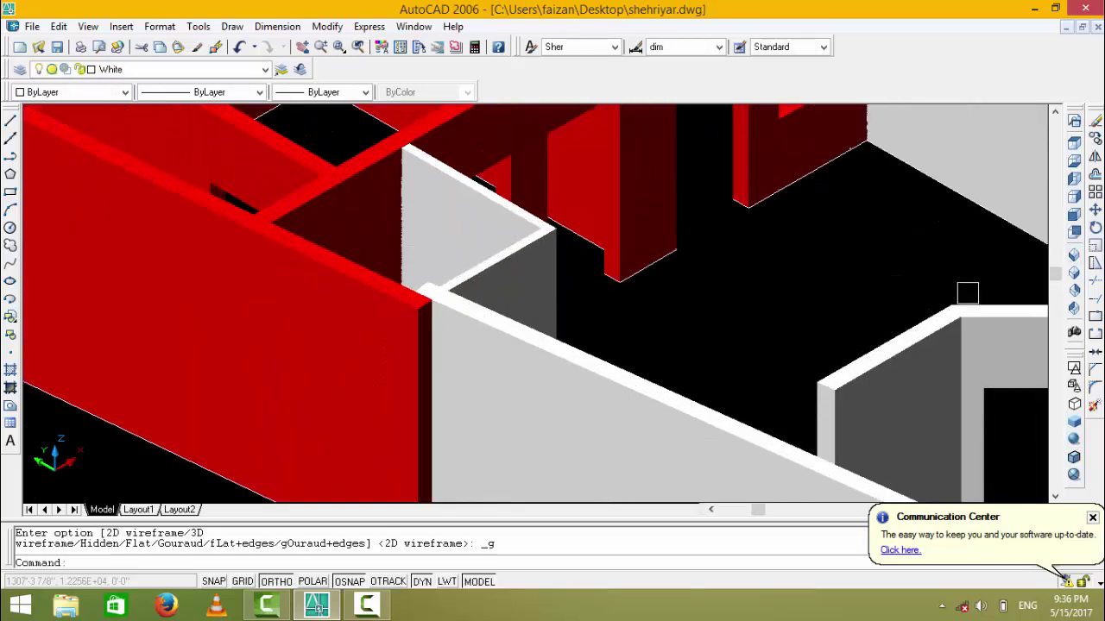
left_click(1073, 275)
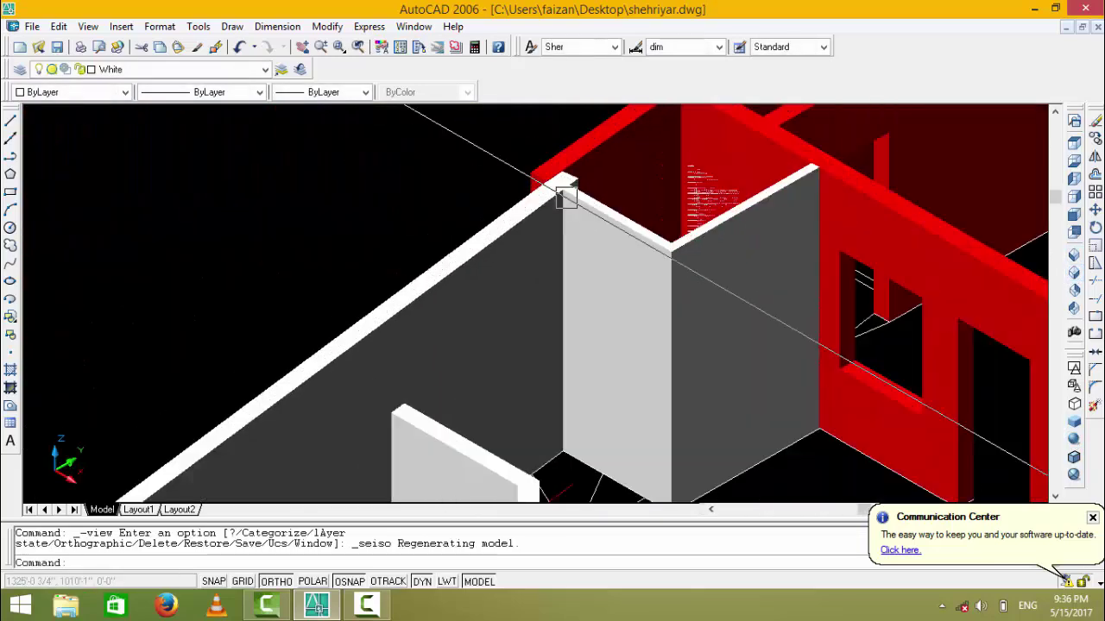
- Subtract the box from the red wall solid
type("su")
key("Return")
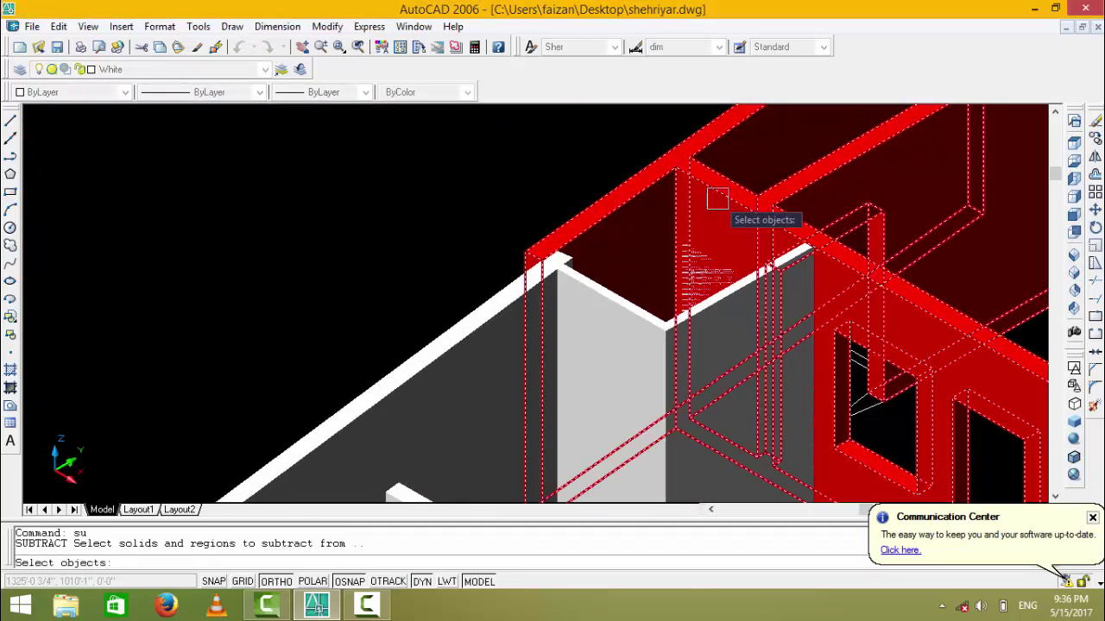
left_click(715, 193)
key("Return")
left_click(716, 274)
key("Return")
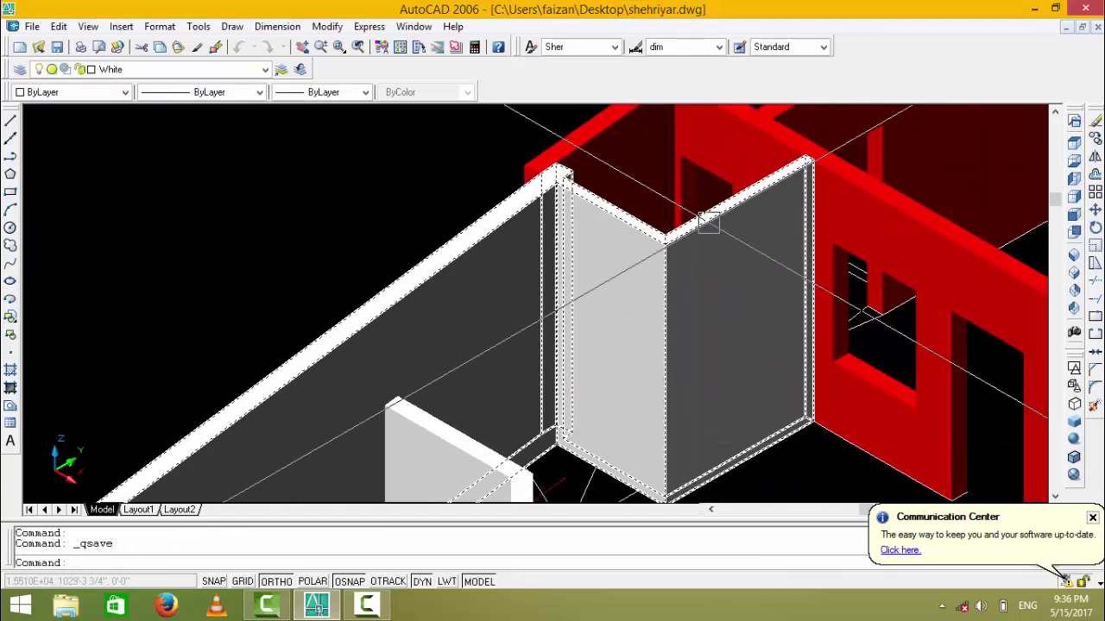
scroll(703, 226, "down", 1)
scroll(681, 233, "down", 2)
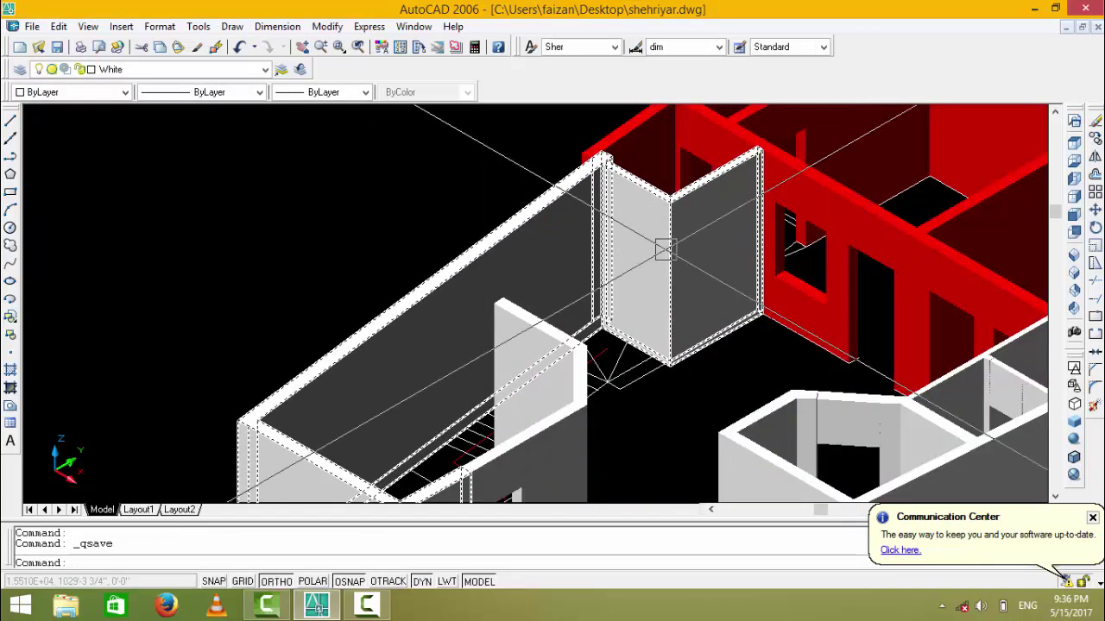
- Union the red walls with the long white wall and the right white wall pieces
type("uni")
key("Return")
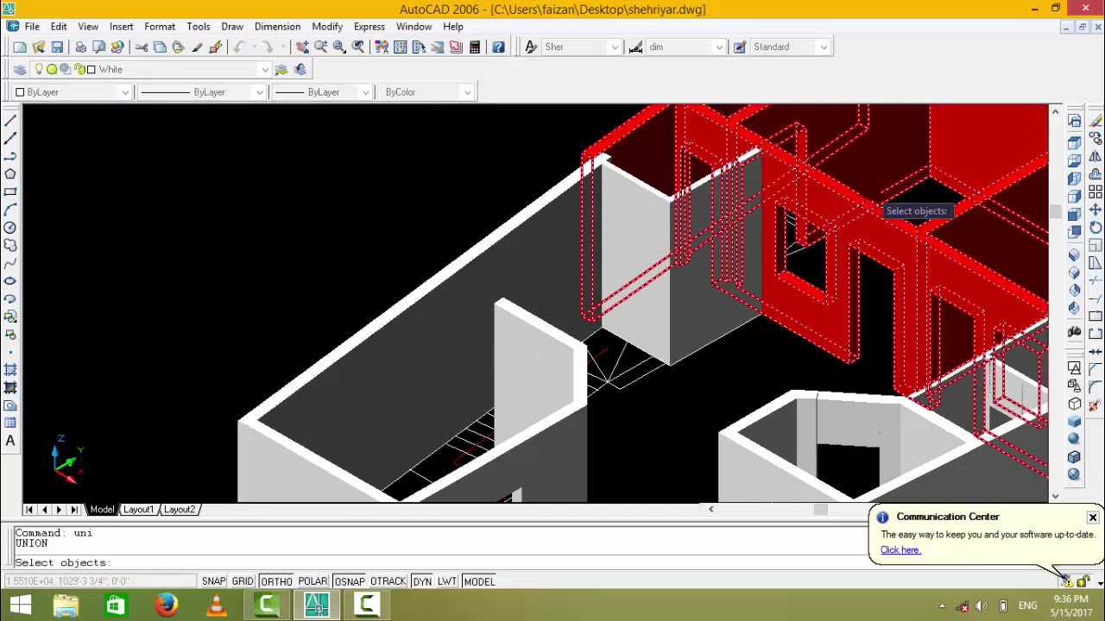
left_click(626, 196)
left_click(586, 188)
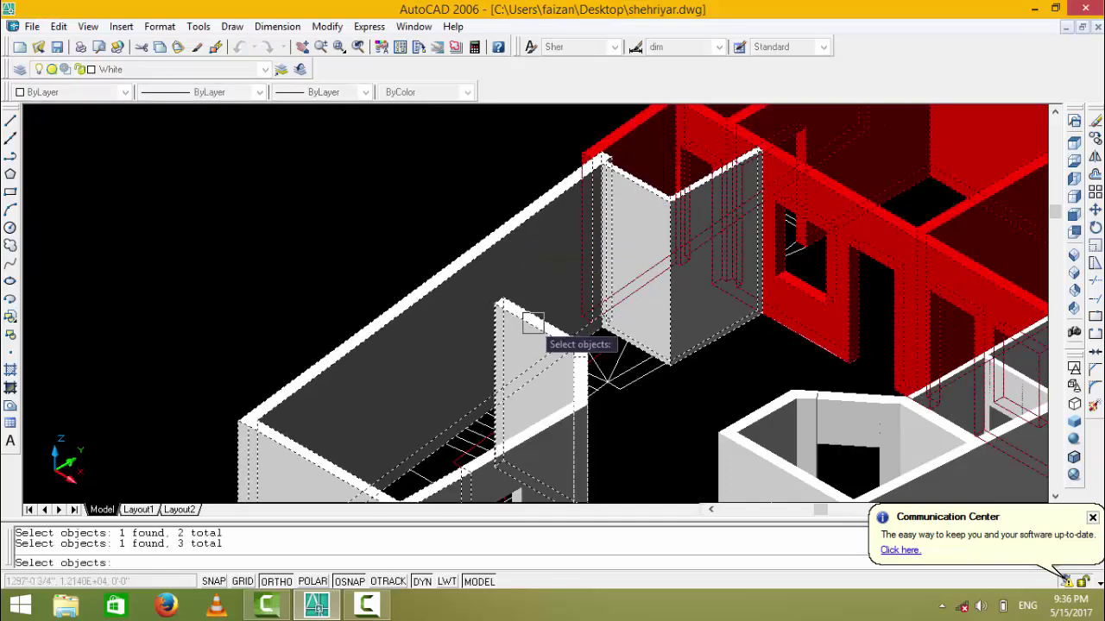
middle_click_drag(532, 324, 572, 208)
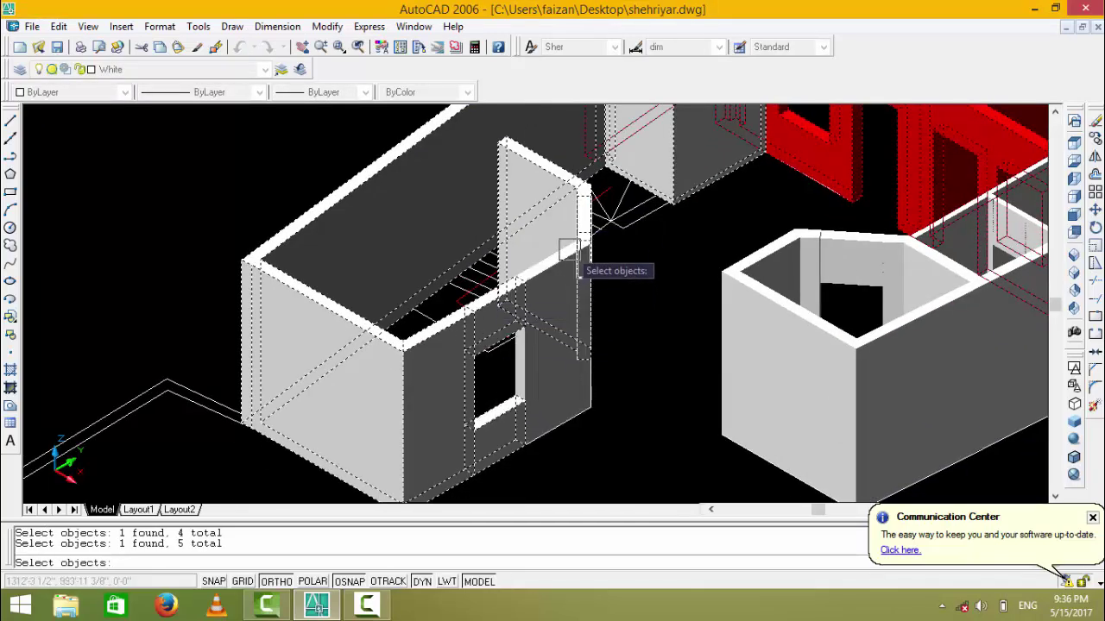
left_click(743, 278)
left_click(768, 278)
middle_click_drag(894, 304, 671, 356)
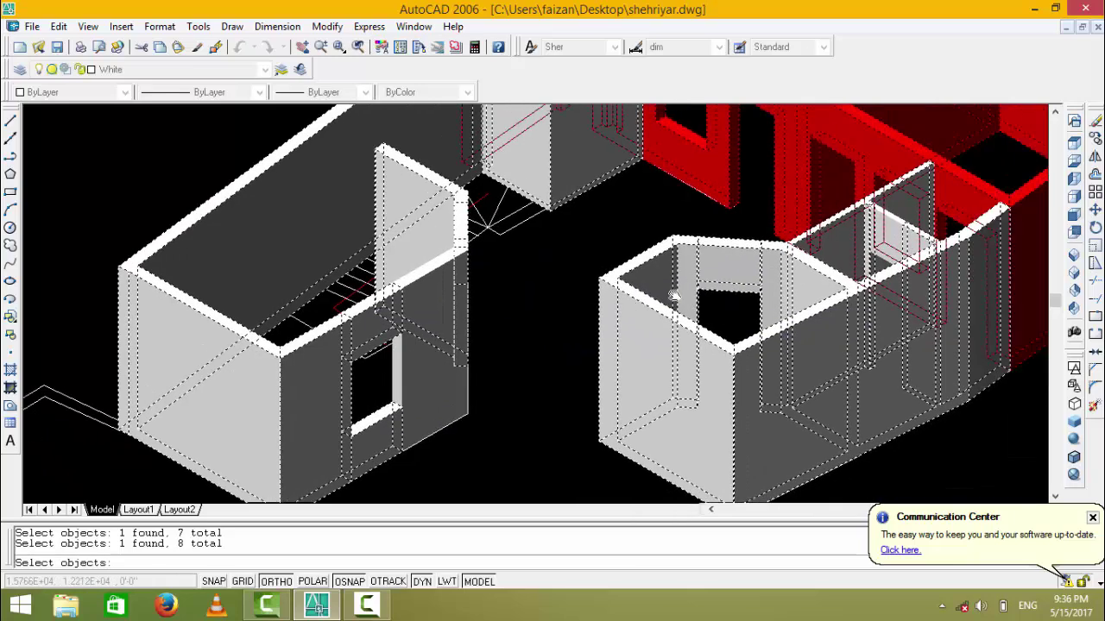
key("Return")
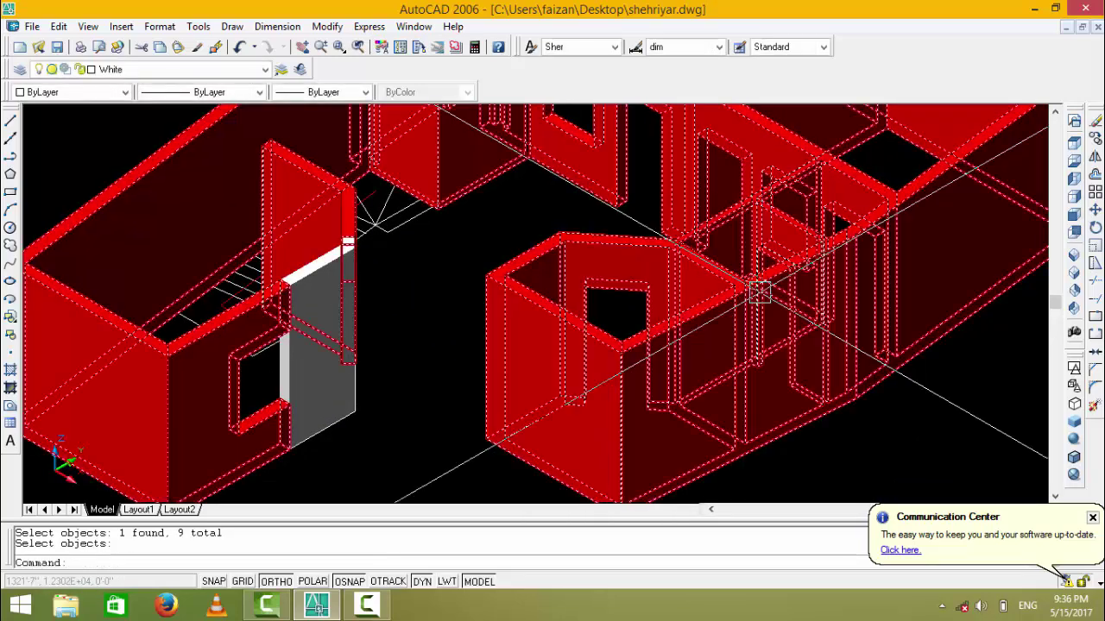
- Union the remaining wall pieces into the red solid and save the drawing
key("Return")
left_click(294, 180)
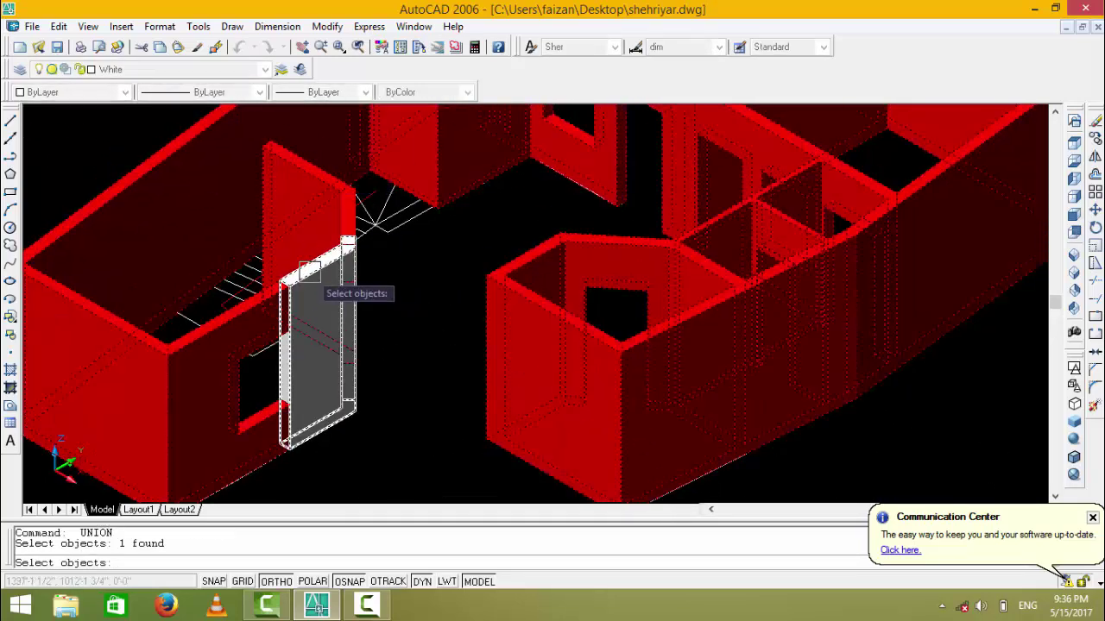
key("Return")
scroll(318, 325, "down", 2)
scroll(319, 326, "down", 3)
scroll(388, 302, "down", 3)
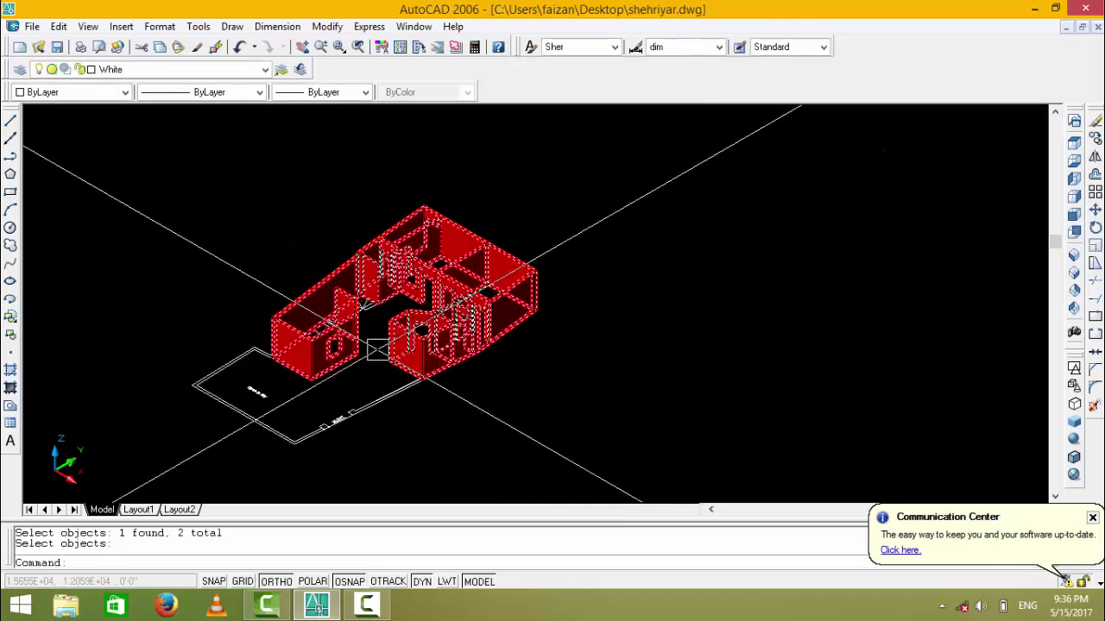
scroll(490, 285, "up", 2)
key("ctrl+s")
- Pan the view and start the DONUT command twice, cancelling it each time
left_click(437, 256)
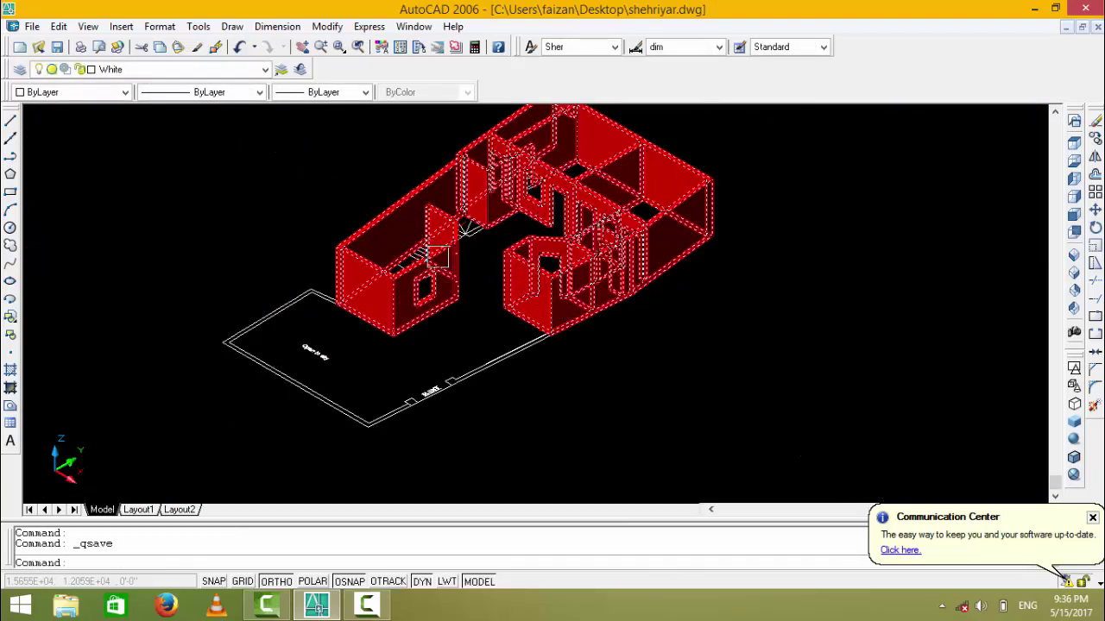
key("Escape")
mouse_move(880, 355)
middle_mouse_down()
mouse_move(890, 254)
mouse_move(864, 256)
middle_mouse_up()
type("do")
key("Return")
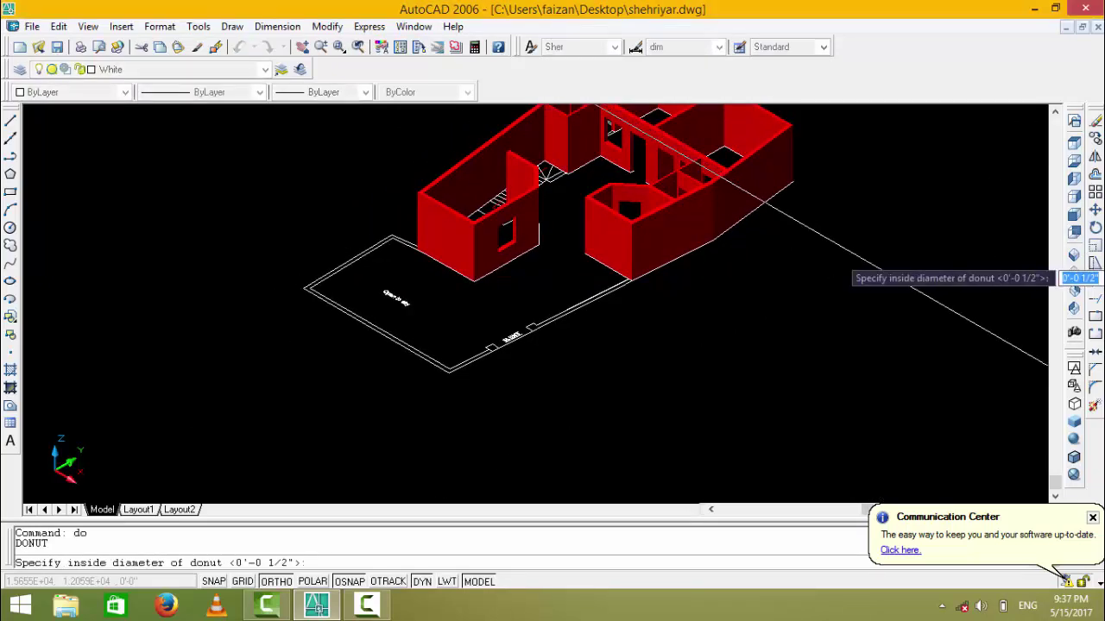
key("Escape")
type("do")
key("Return")
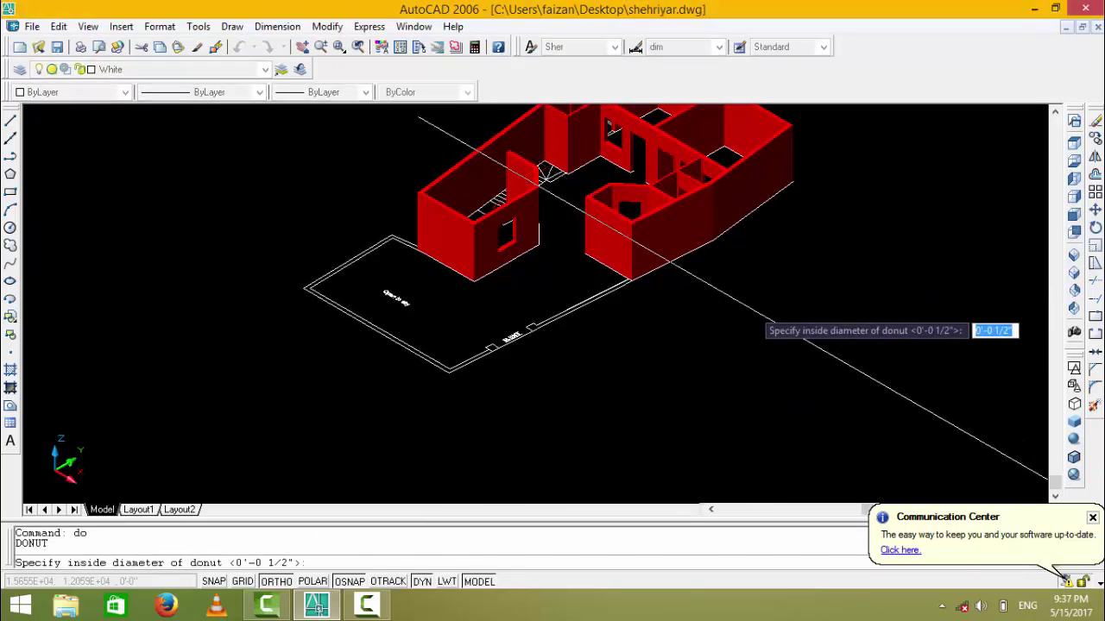
left_click(720, 324)
key("Escape")
- 3D-orbit the house to a near top-down angle, then switch to southwest isometric
type("3")
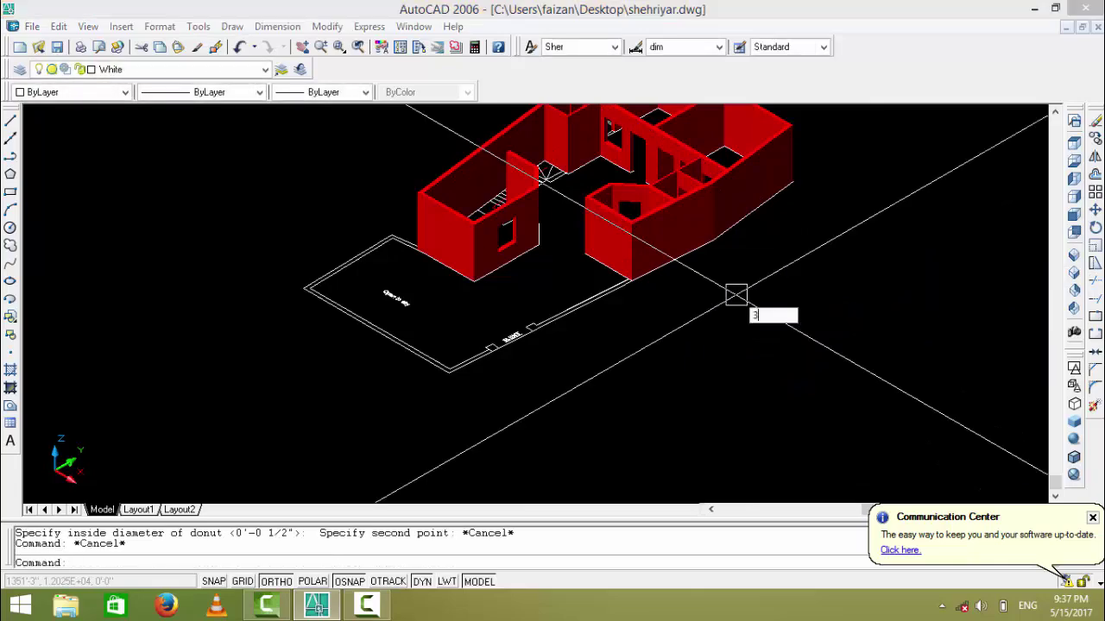
type("do")
key("Return")
mouse_move(626, 308)
left_mouse_down()
mouse_move(614, 311)
mouse_move(639, 252)
left_mouse_up()
mouse_move(445, 317)
left_mouse_down()
mouse_move(510, 266)
mouse_move(525, 374)
mouse_move(599, 298)
mouse_move(524, 298)
mouse_move(543, 380)
mouse_move(604, 345)
mouse_move(545, 246)
mouse_move(583, 334)
mouse_move(634, 279)
mouse_move(485, 254)
mouse_move(550, 353)
mouse_move(535, 304)
mouse_move(573, 232)
mouse_move(541, 365)
mouse_move(619, 236)
mouse_move(521, 191)
mouse_move(419, 246)
mouse_move(506, 192)
mouse_move(545, 247)
mouse_move(554, 227)
mouse_move(389, 251)
mouse_move(475, 173)
mouse_move(501, 229)
mouse_move(545, 196)
mouse_move(555, 308)
mouse_move(454, 207)
mouse_move(493, 149)
mouse_move(504, 156)
left_mouse_up()
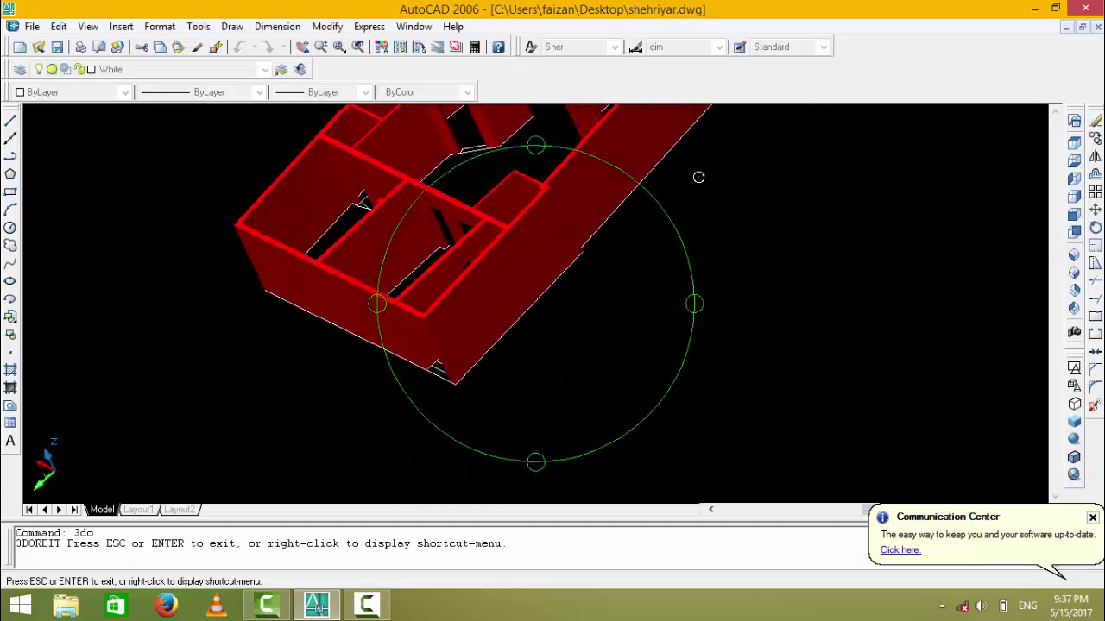
key("Return")
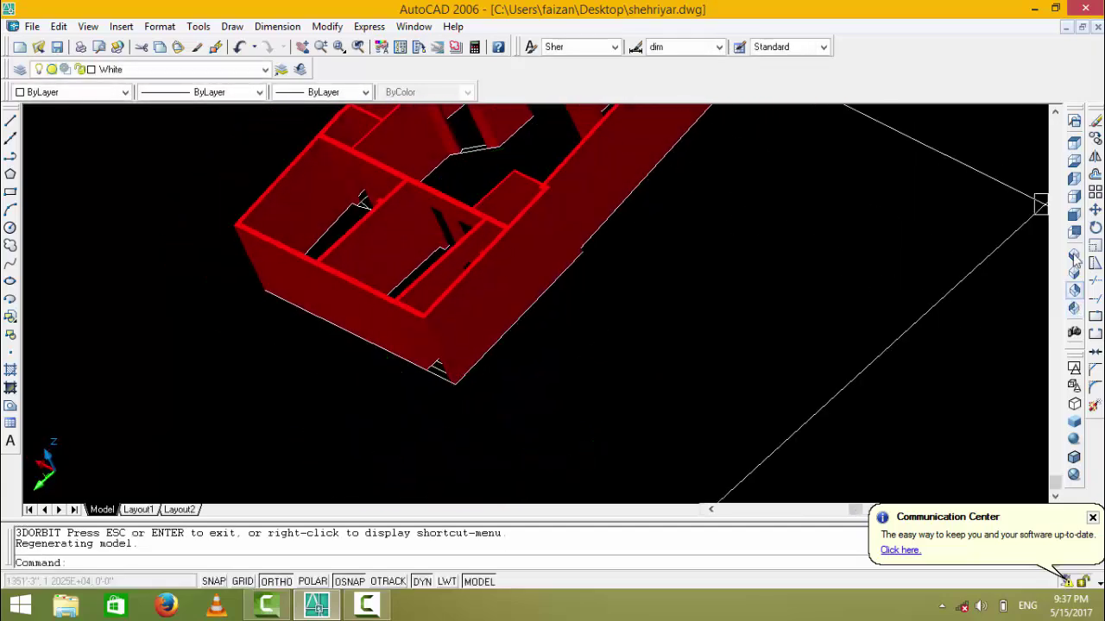
left_click(1074, 256)
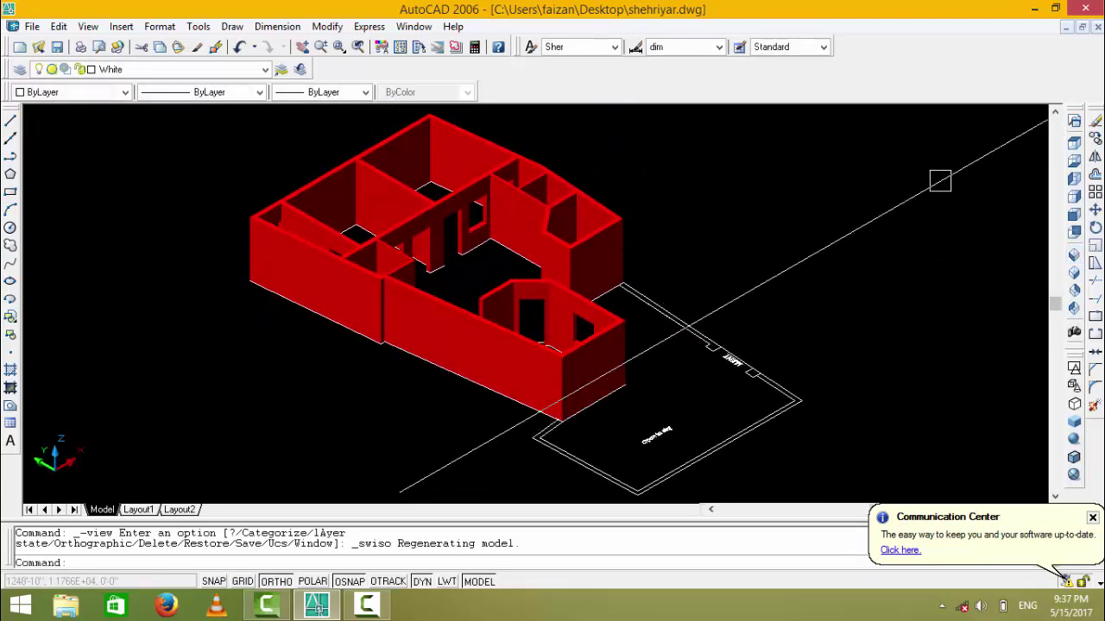
- Zoom into the southeast isometric view and abandon an unfinished line
left_click(1074, 274)
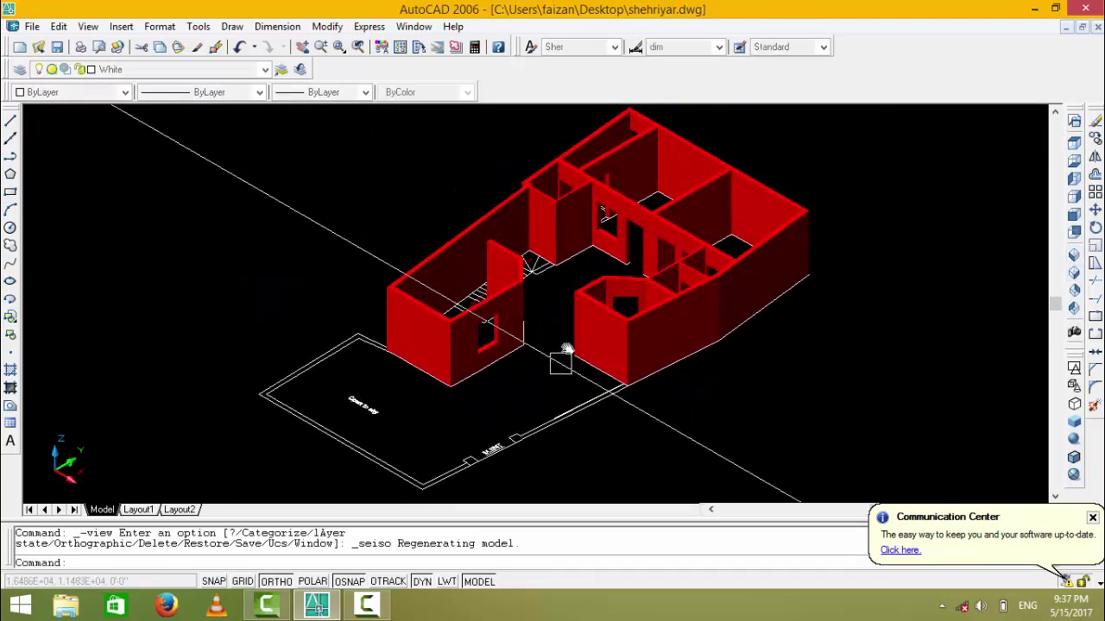
scroll(570, 371, "up", 2)
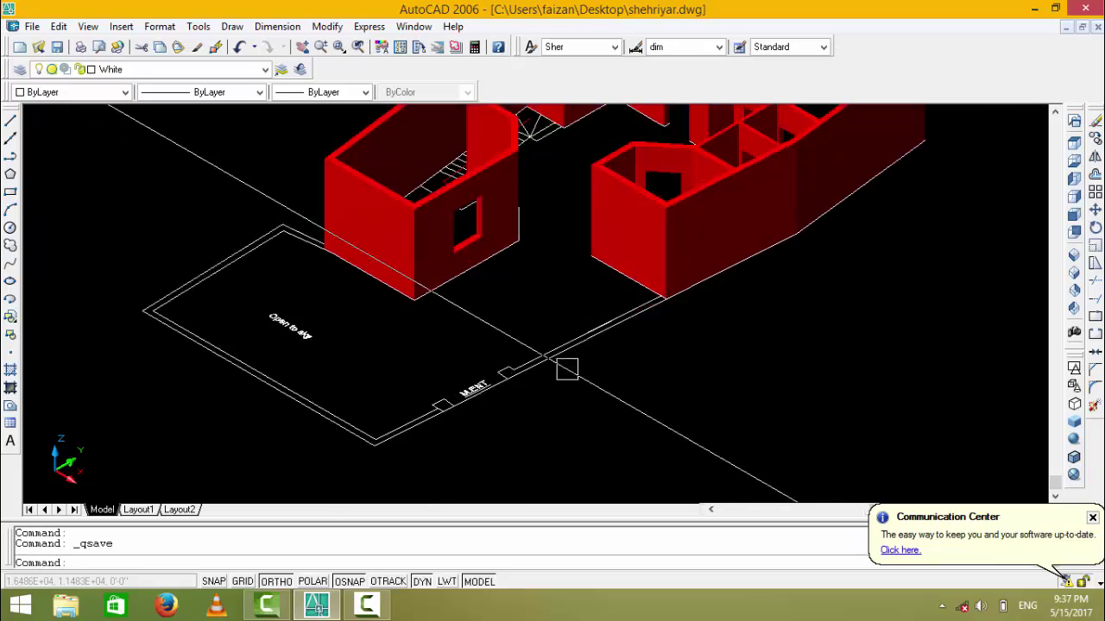
scroll(631, 323, "up", 2)
scroll(510, 353, "up", 1)
scroll(507, 370, "up", 2)
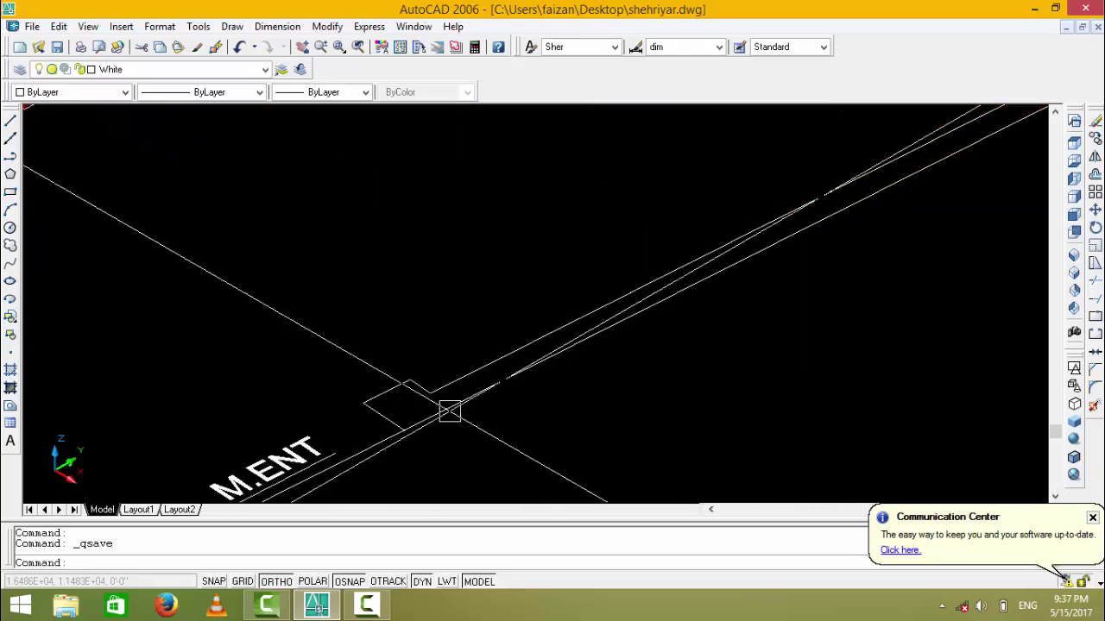
type("l")
key("Return")
scroll(429, 387, "up", 1)
left_click(429, 387)
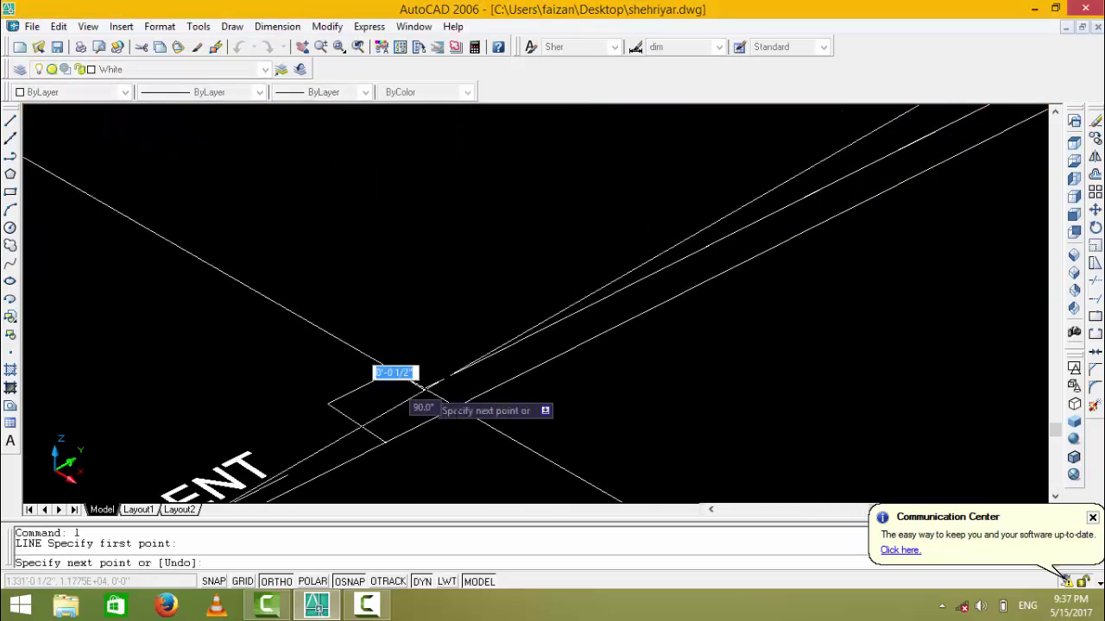
key("Escape")
key("Escape")
- Attempt a BOUNDARY pick point inside the enclosed area; no boundary is found
type("bo")
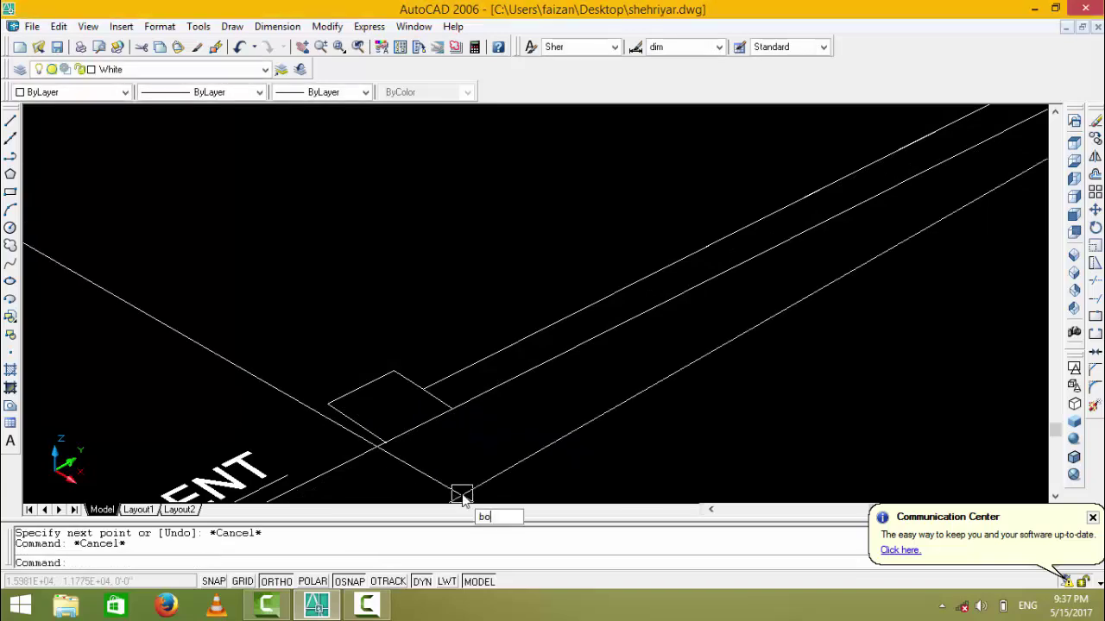
key("Return")
left_click(377, 124)
left_click(492, 393)
key("Return")
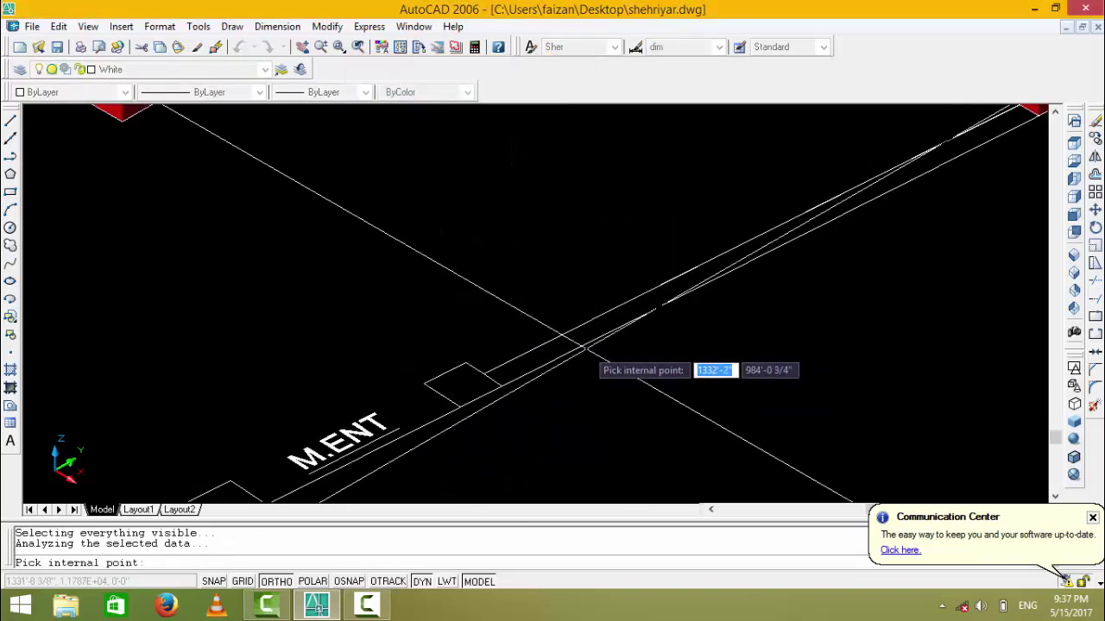
key("Escape")
key("Escape")
- Retry the boundary pick inside the wall outline, which fails again and is cancelled
scroll(604, 345, "up", 1)
scroll(604, 345, "down", 1)
key("Return")
left_click(377, 124)
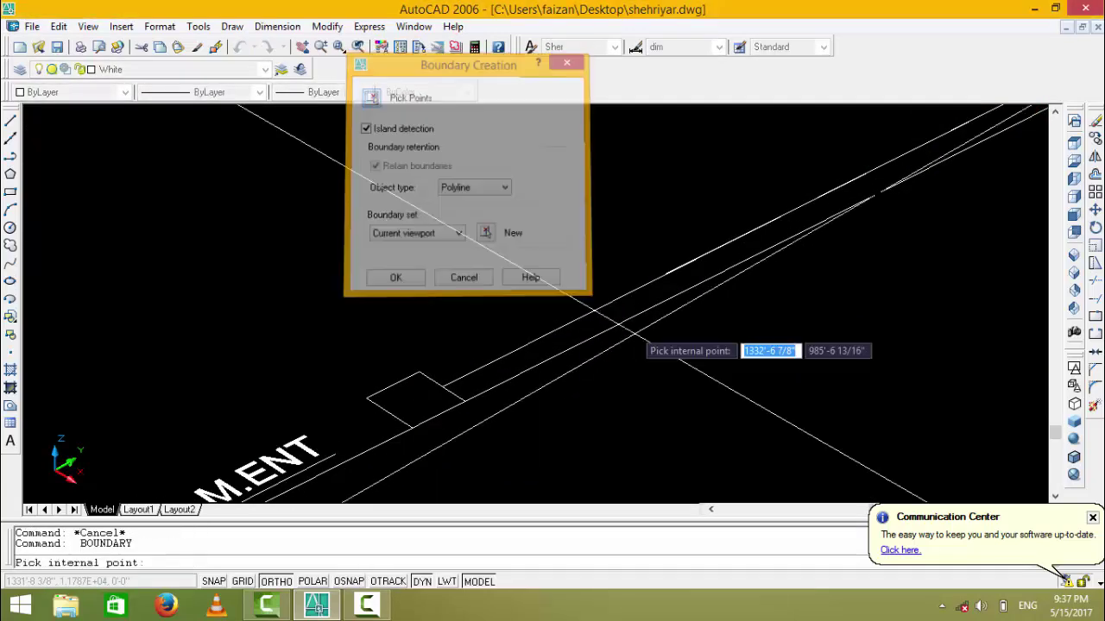
left_click(626, 316)
left_click(622, 337)
key("Escape")
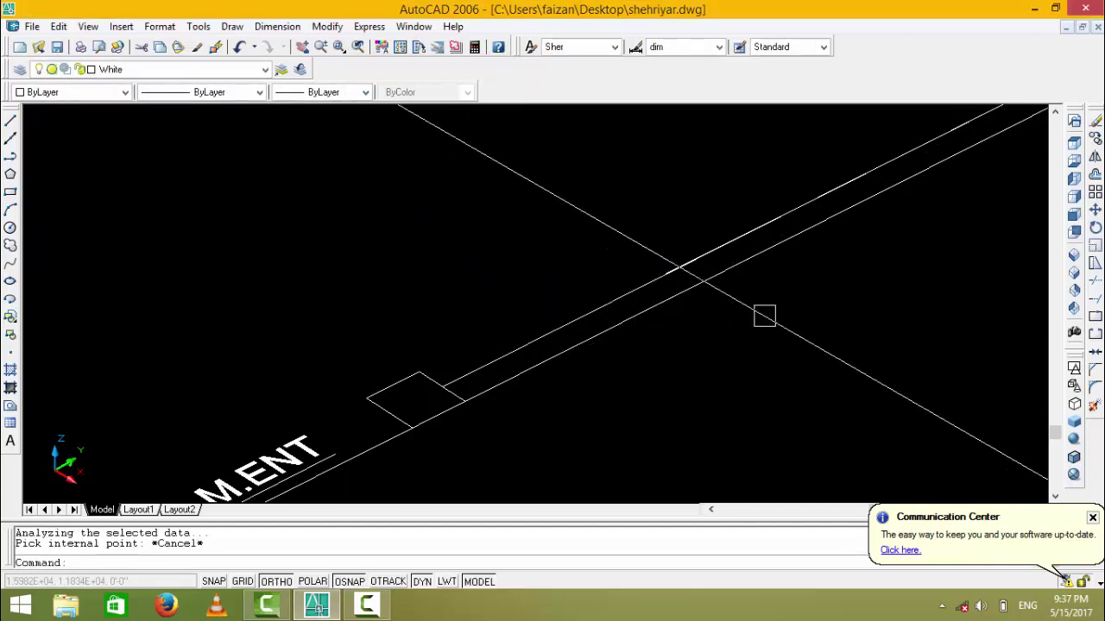
- Shift the view and create a boundary polyline inside the front wall outline
middle_click_drag(777, 328, 649, 396)
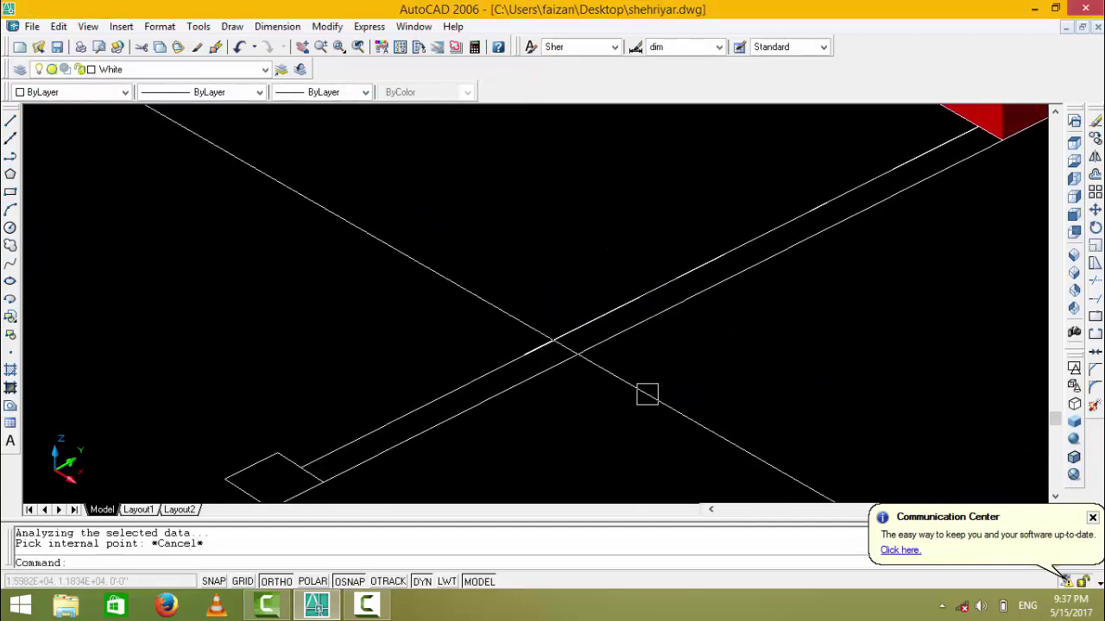
key("Return")
key("Return")
left_click(580, 341)
key("Return")
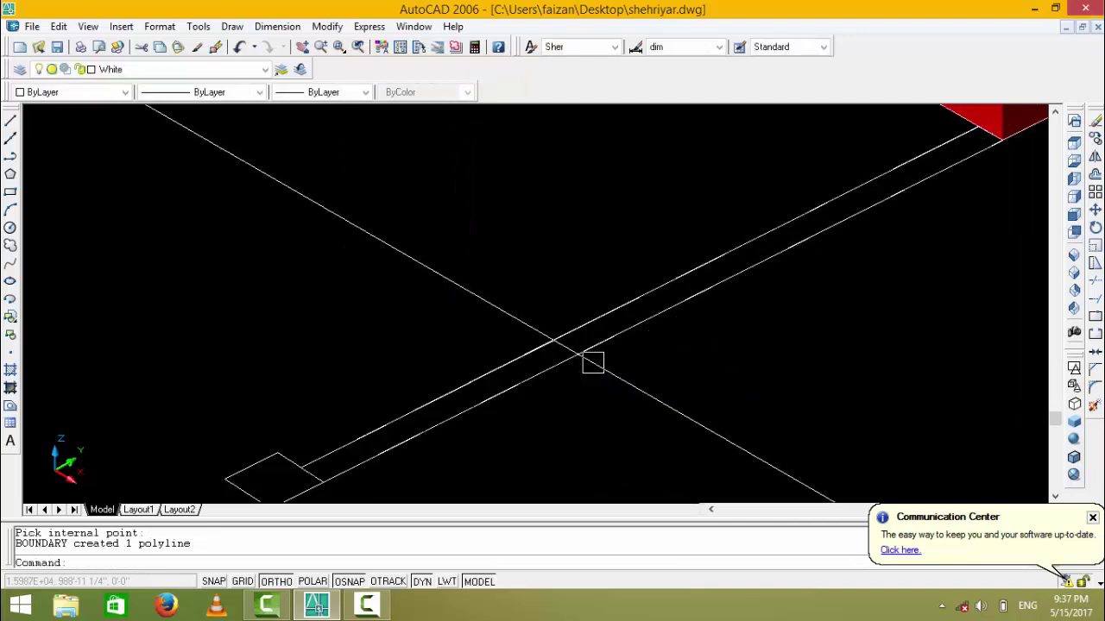
scroll(592, 365, "down", 3)
scroll(587, 370, "up", 3)
scroll(518, 406, "down", 2)
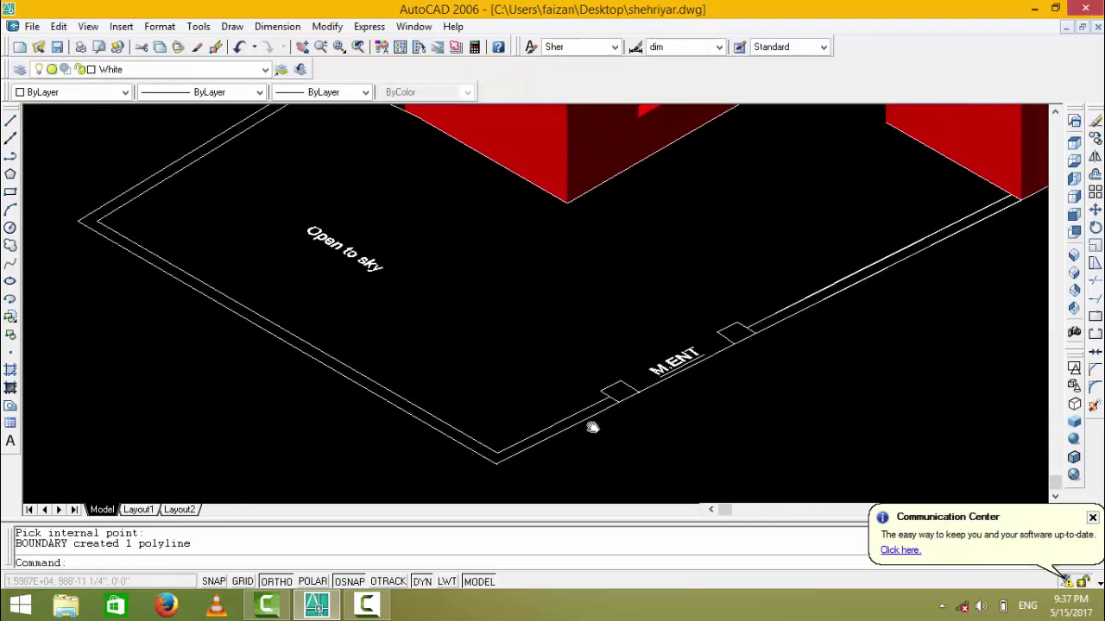
scroll(592, 427, "down", 2)
- Create a second boundary polyline inside the other wall outline and check it
key("Return")
key("Return")
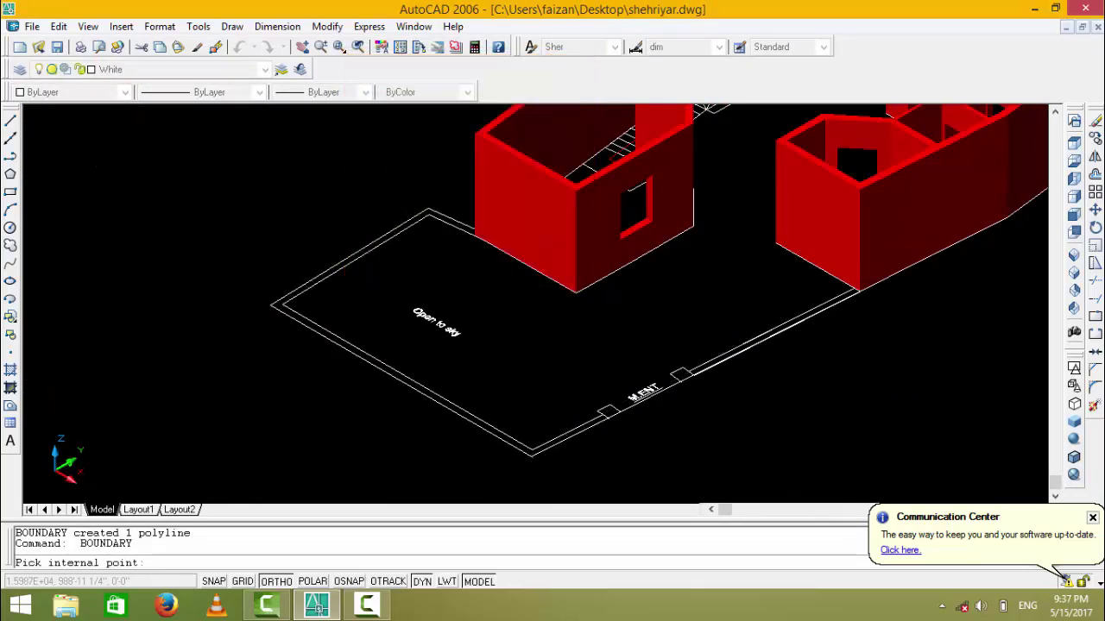
left_click(572, 433)
key("Return")
type("ext")
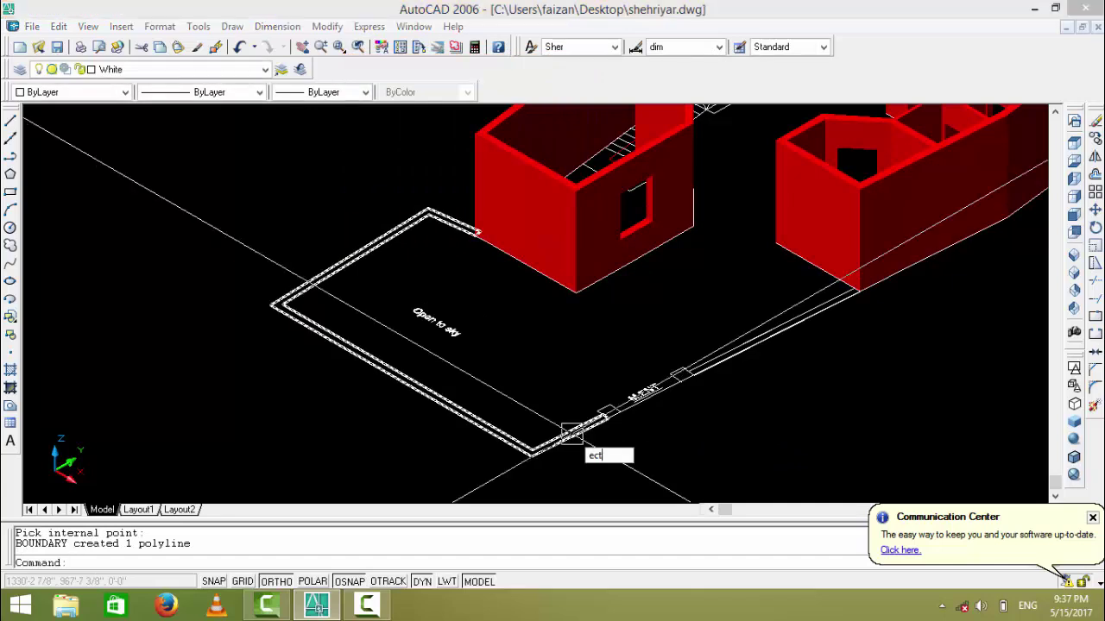
key("Return")
left_click(571, 434)
key("Escape")
key("Escape")
- Extrude both boundary outlines 9' high with no taper and save
type("e")
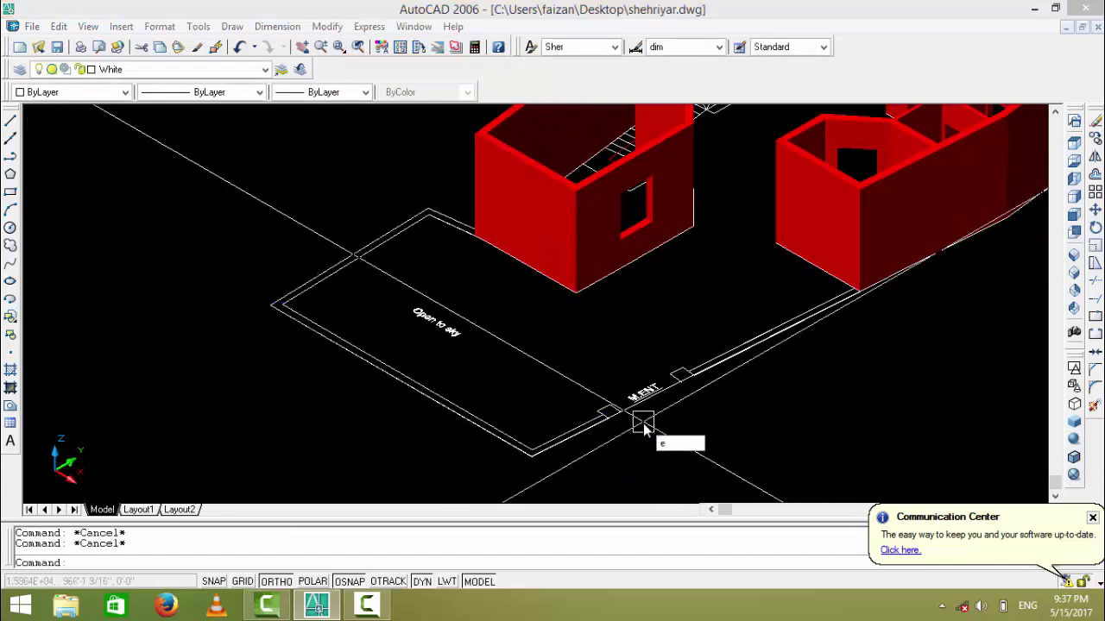
key("BackSpace")
key("BackSpace")
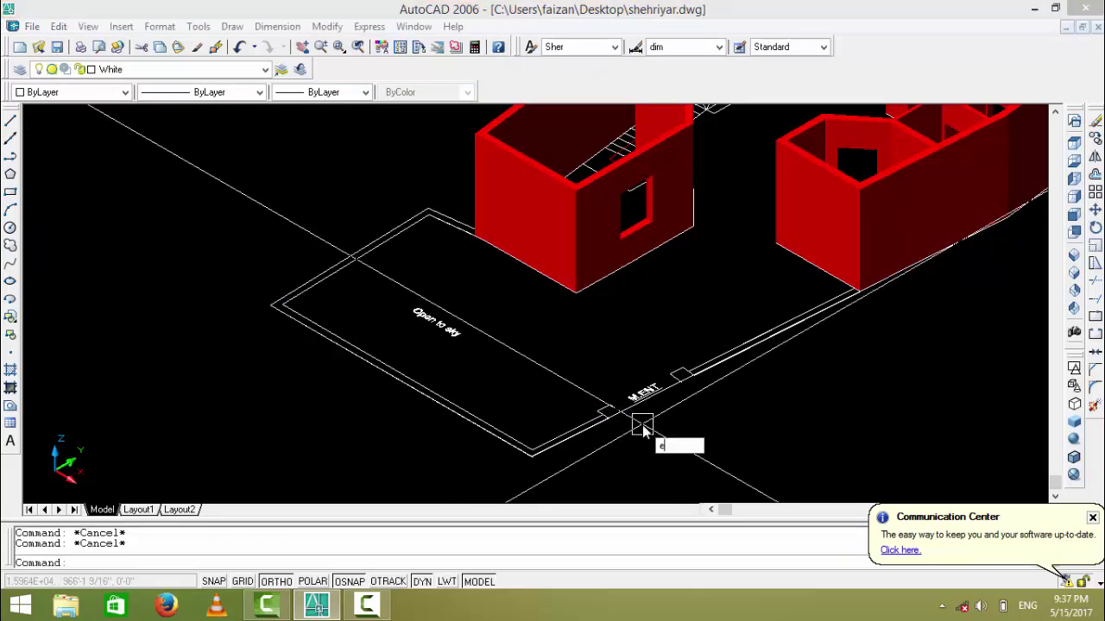
type("t")
key("Return")
left_click(607, 429)
left_click(718, 384)
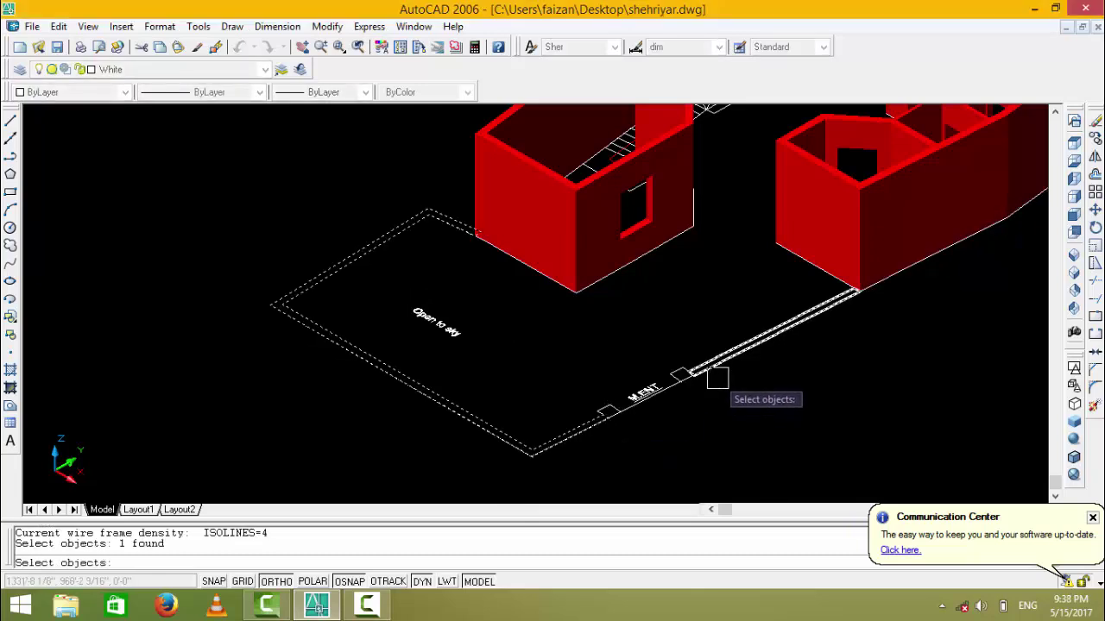
key("Return")
type("9")
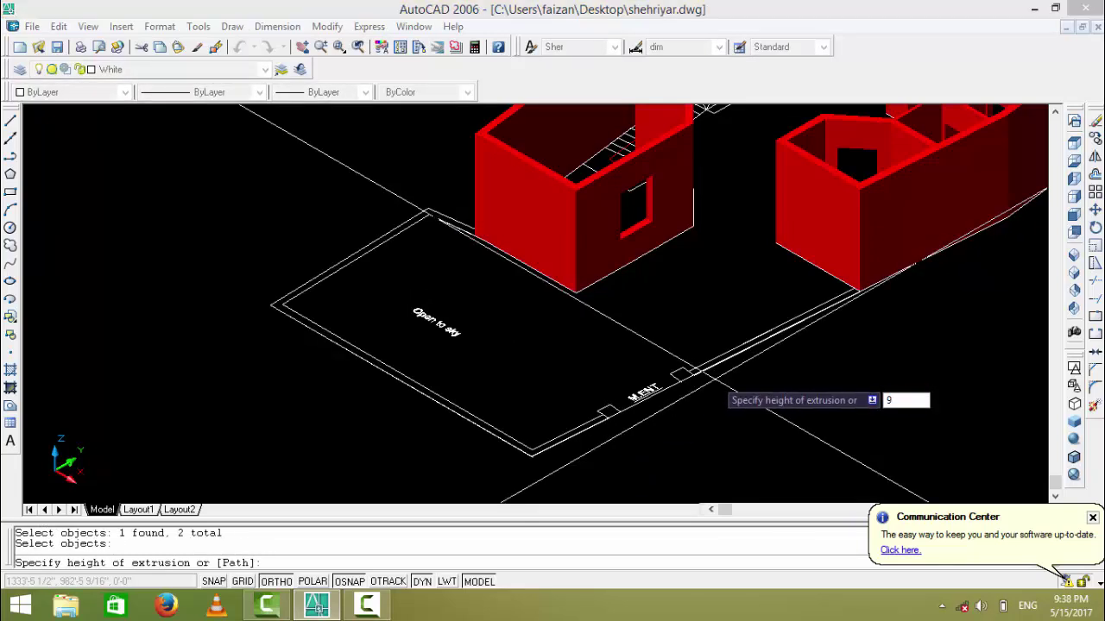
type("'")
key("Return")
key("Return")
middle_click_drag(713, 370, 722, 427)
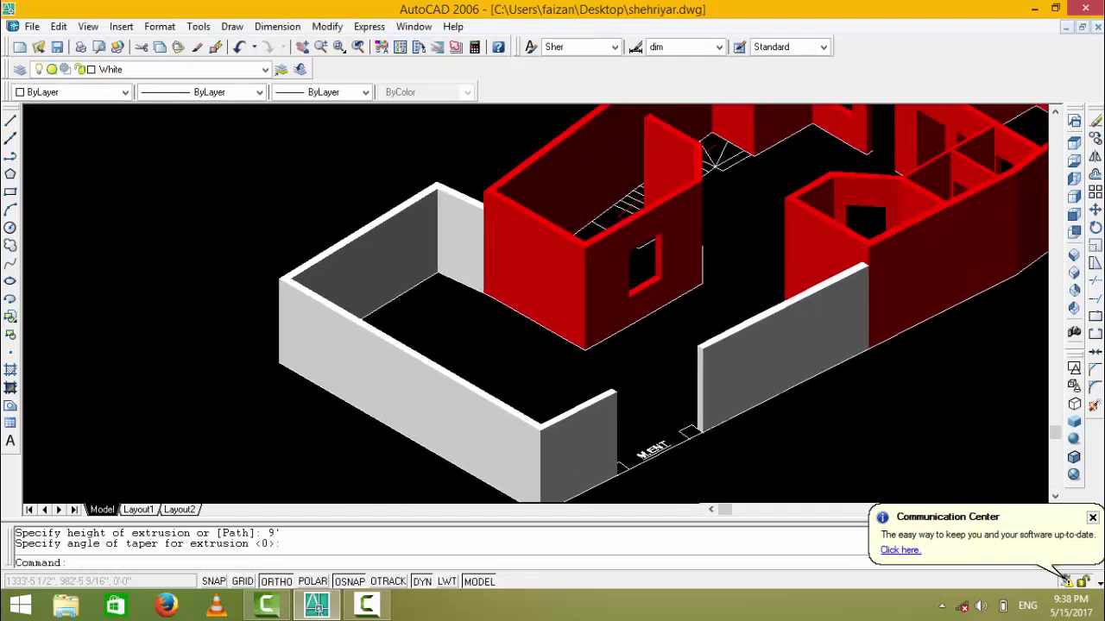
key("ctrl+s")
- Union the red walls with the right white wall and the U-shaped new walls
type("u")
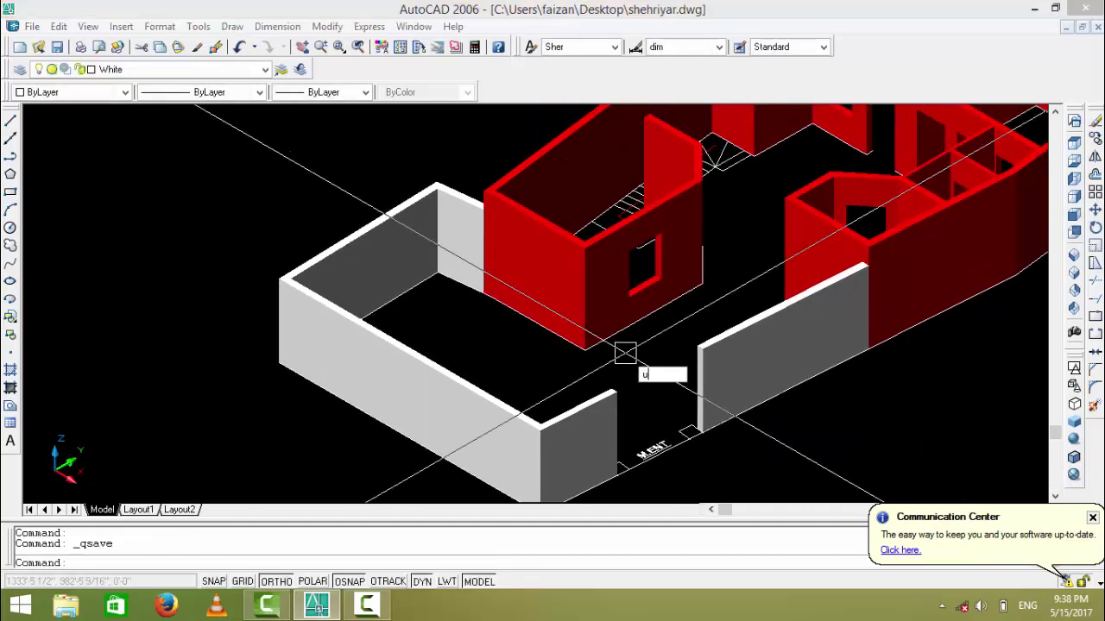
type("i")
key("Return")
left_click(881, 251)
left_click(770, 315)
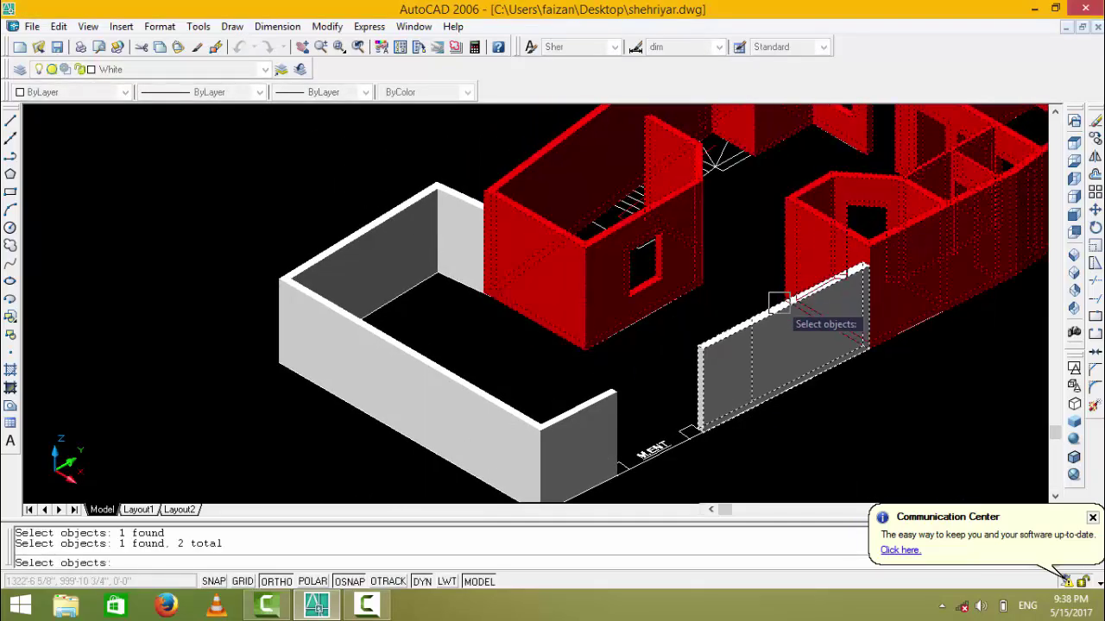
left_click(606, 415)
key("Return")
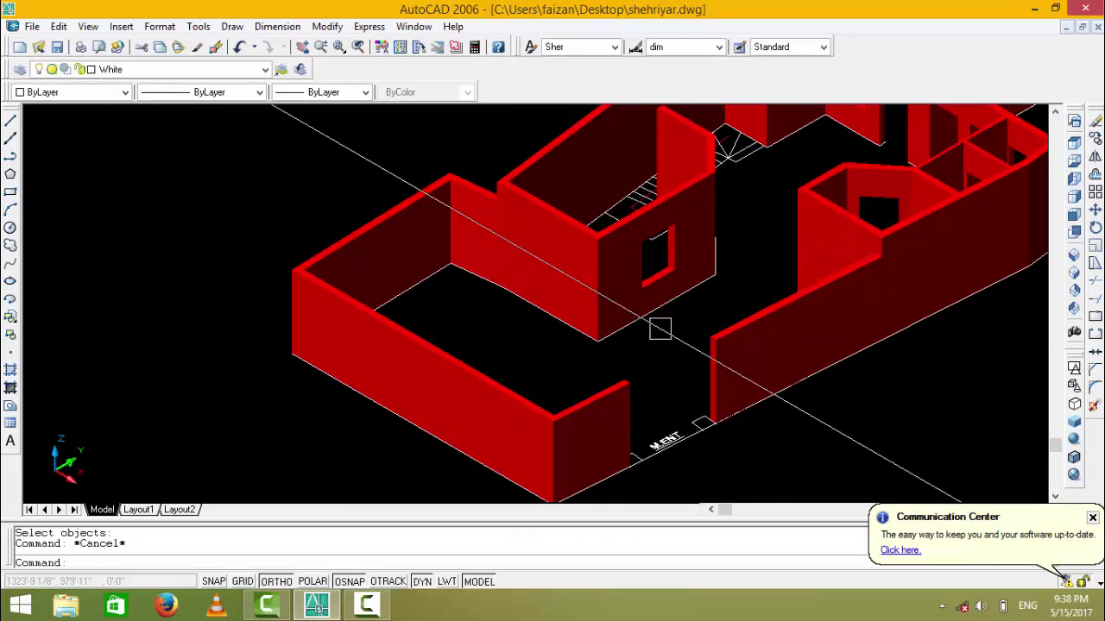
scroll(665, 345, "down", 2)
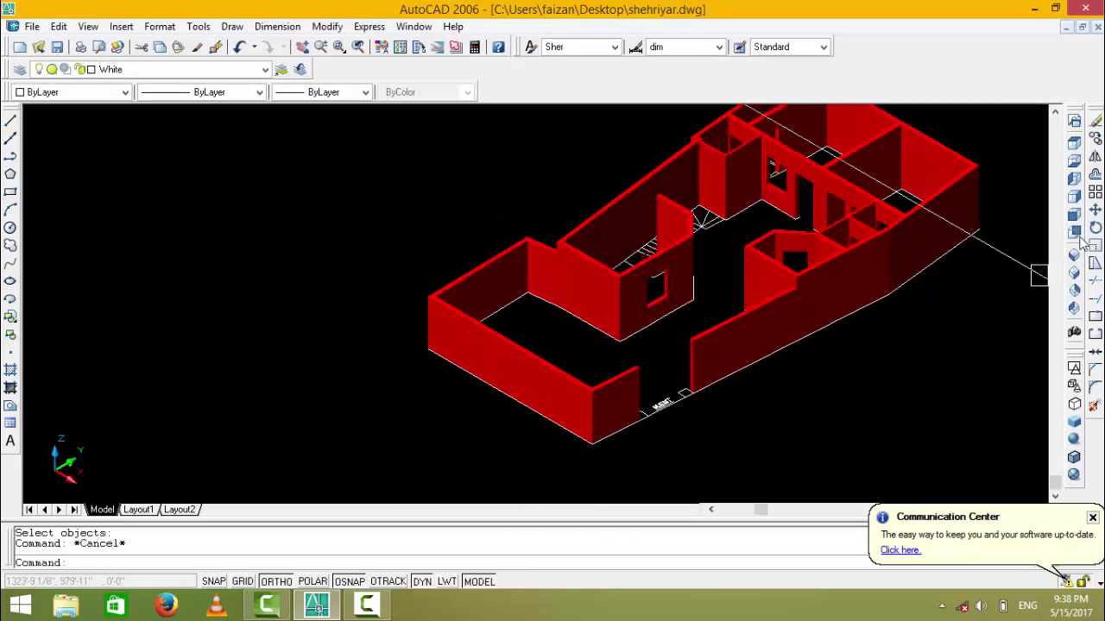
- Cycle through the isometric views, then the Front view with hidden lines removed
left_click(1074, 292)
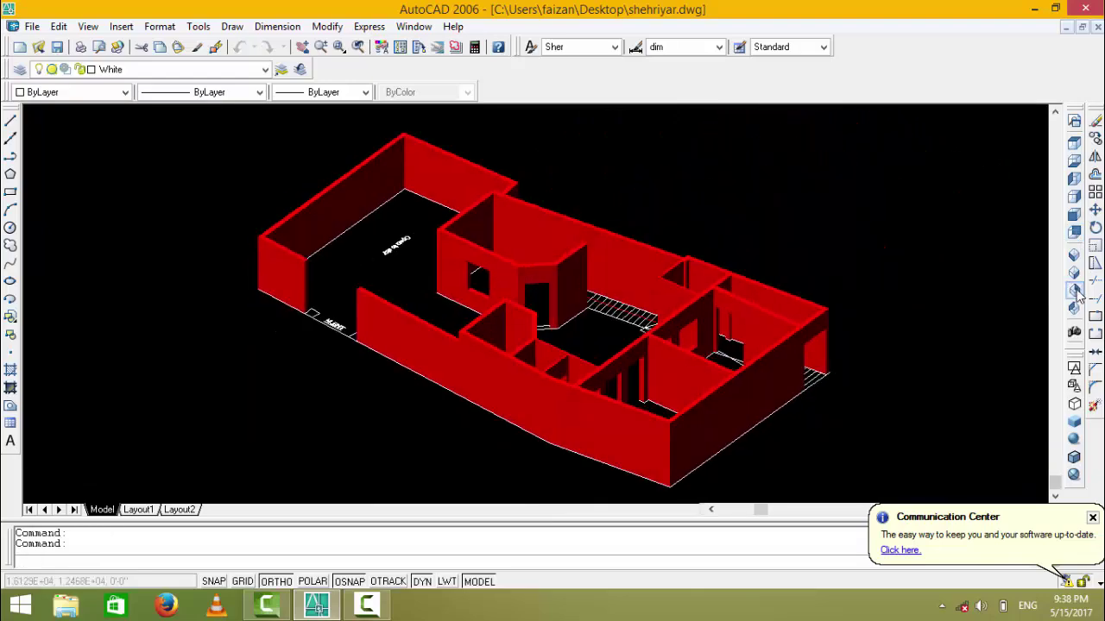
left_click(1074, 307)
left_click(1074, 291)
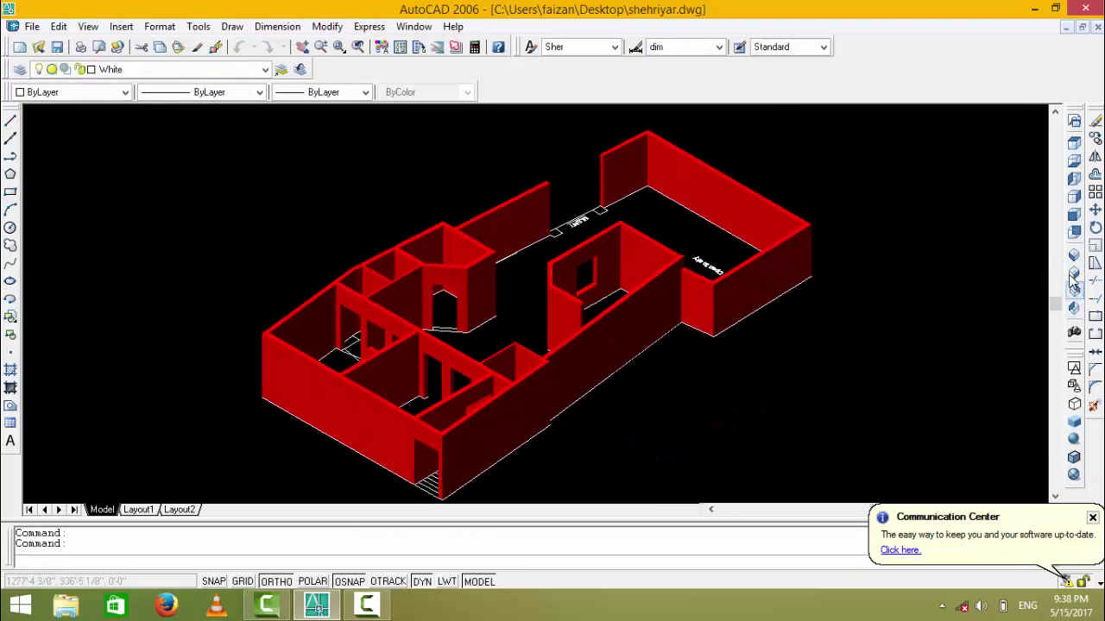
left_click(1074, 273)
left_click(1074, 255)
left_click(1075, 231)
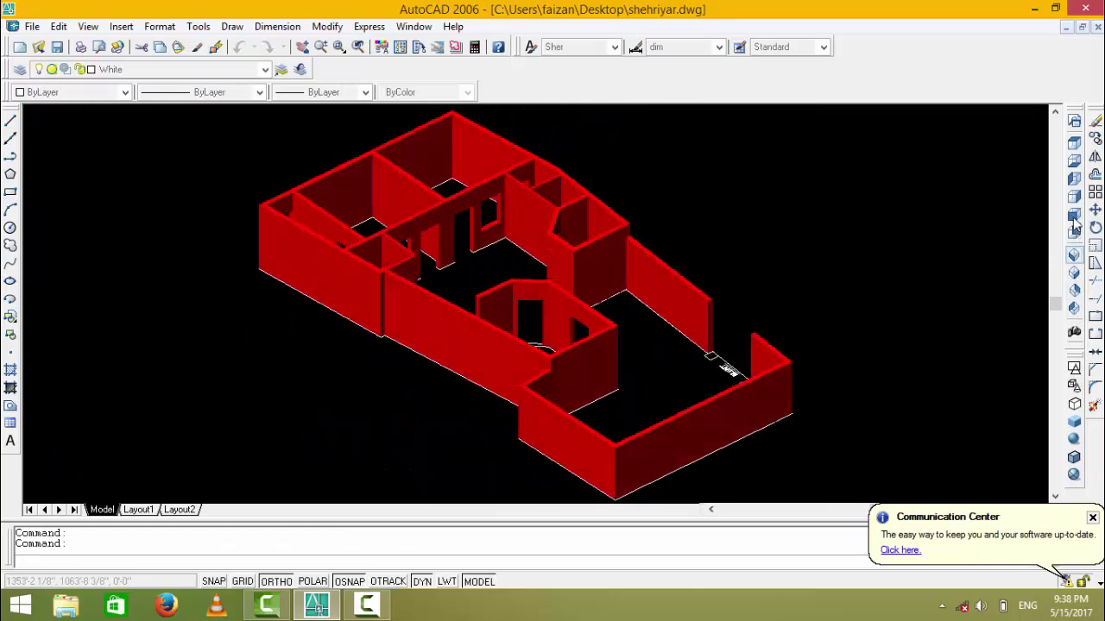
left_click(1074, 216)
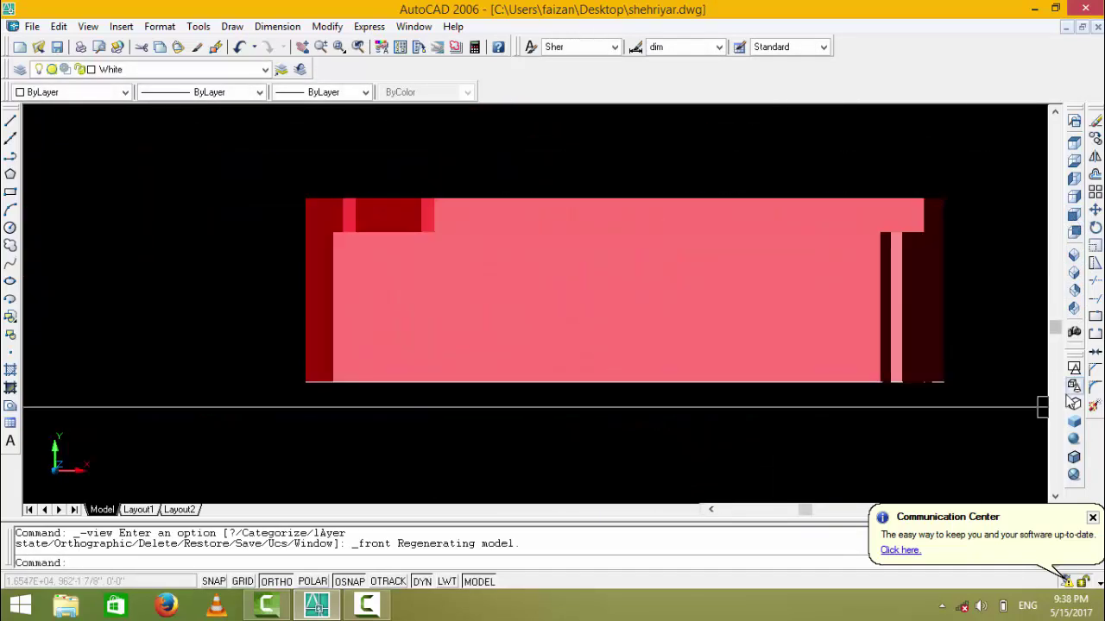
left_click(1073, 403)
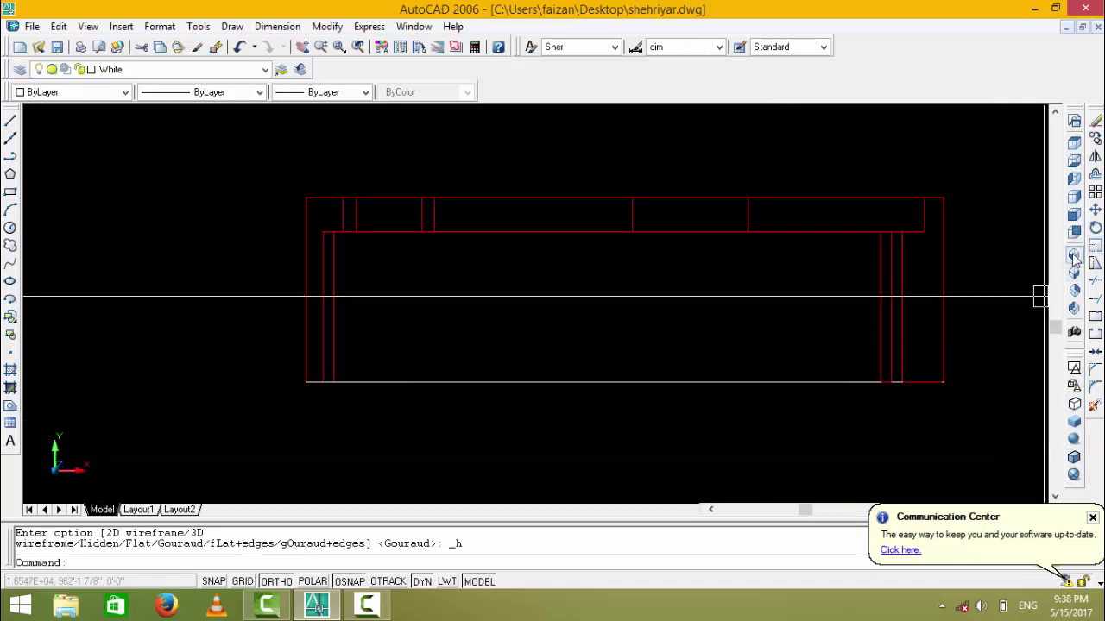
- Check the model in 2D wireframe top and isometric views, ending Gouraud-shaded southeast isometric
left_click(1073, 144)
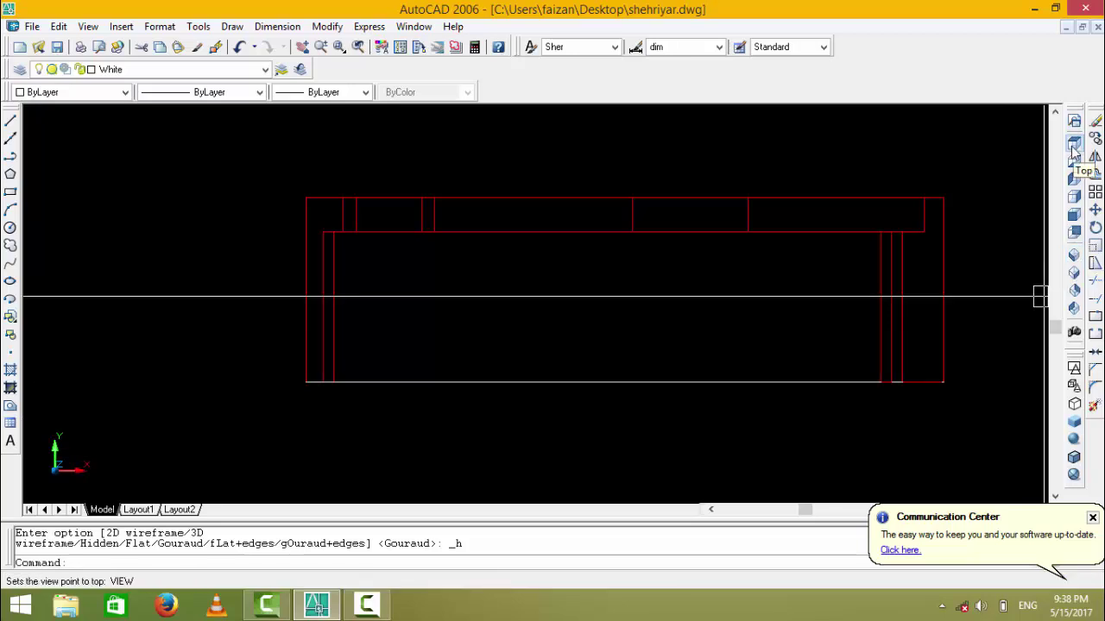
left_click(1073, 179)
left_click(1074, 257)
left_click(1074, 259)
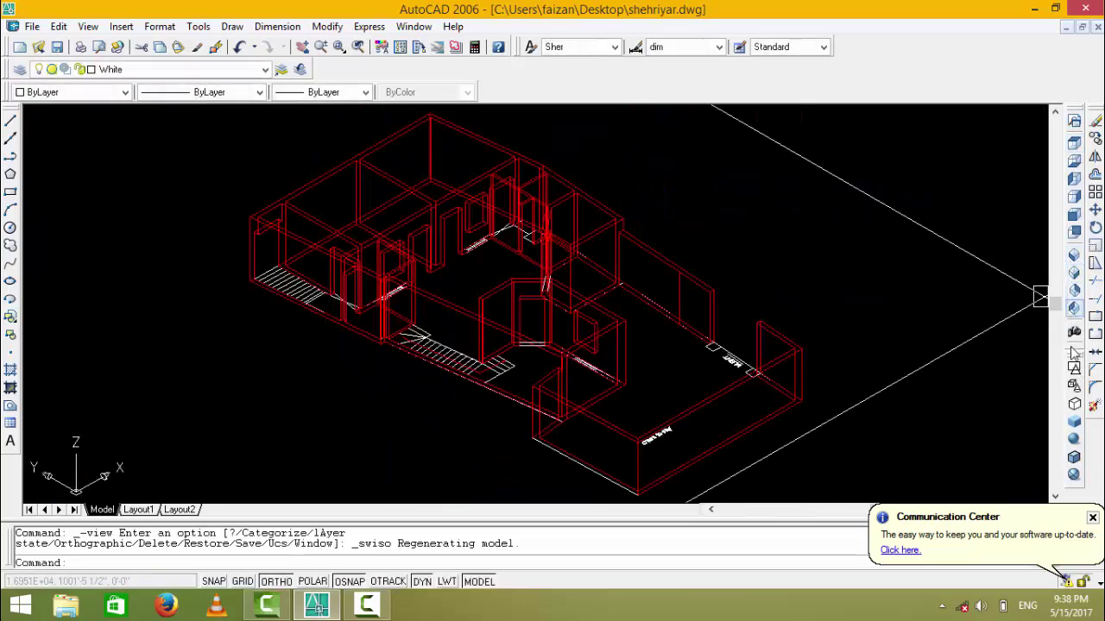
left_click(1074, 275)
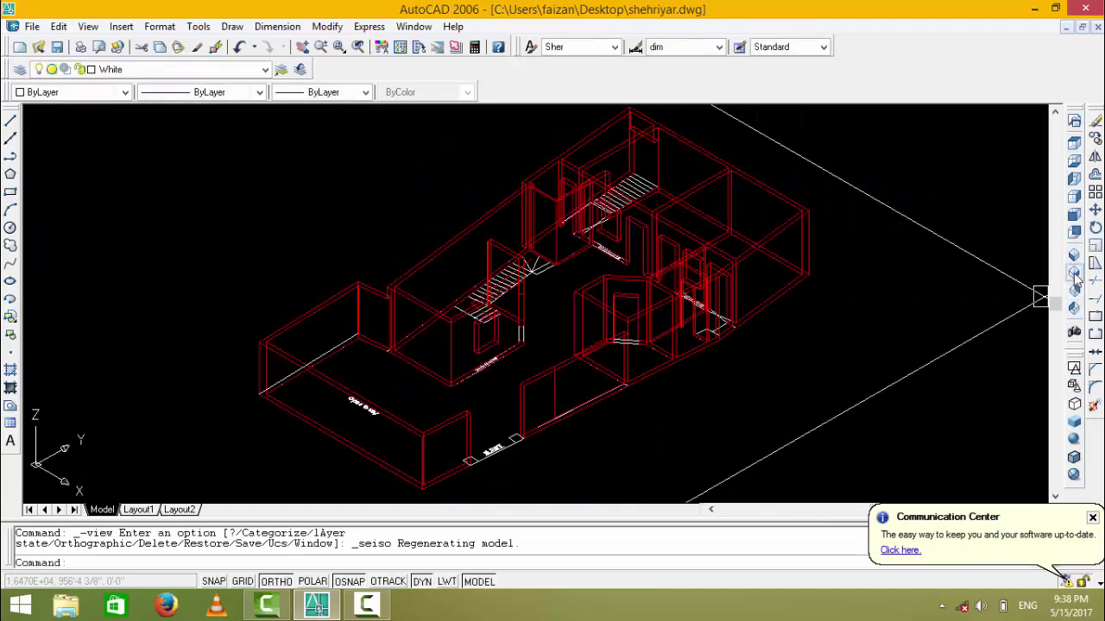
left_click(1074, 440)
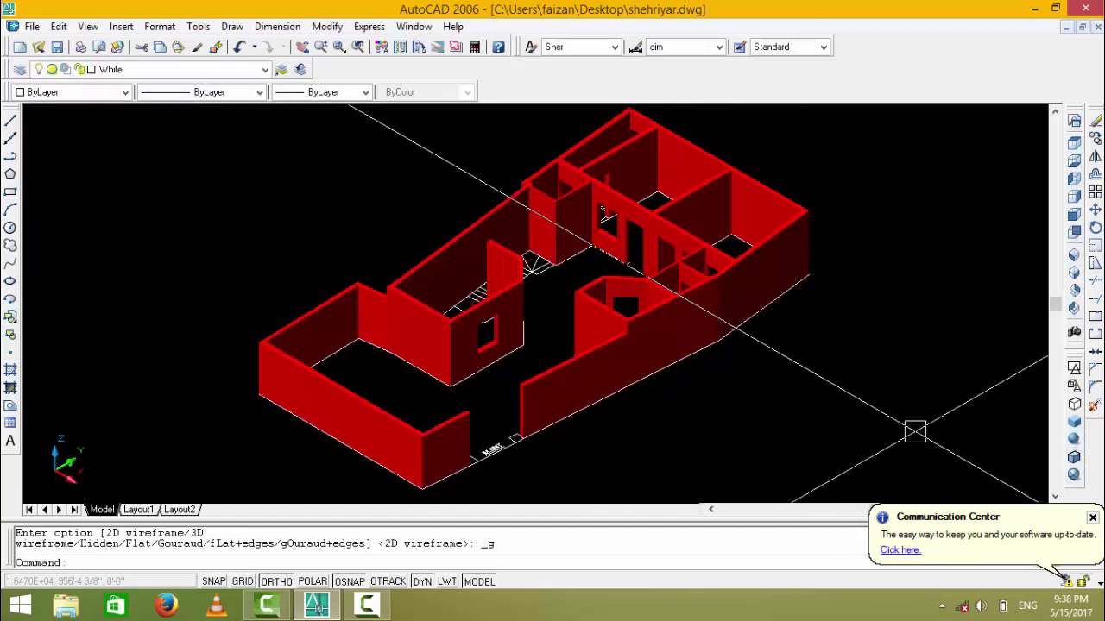
- Cancel the accidental clipping command and undo back to the shaded isometric view
key("ctrl+x")
key("Escape")
key("ctrl+z")
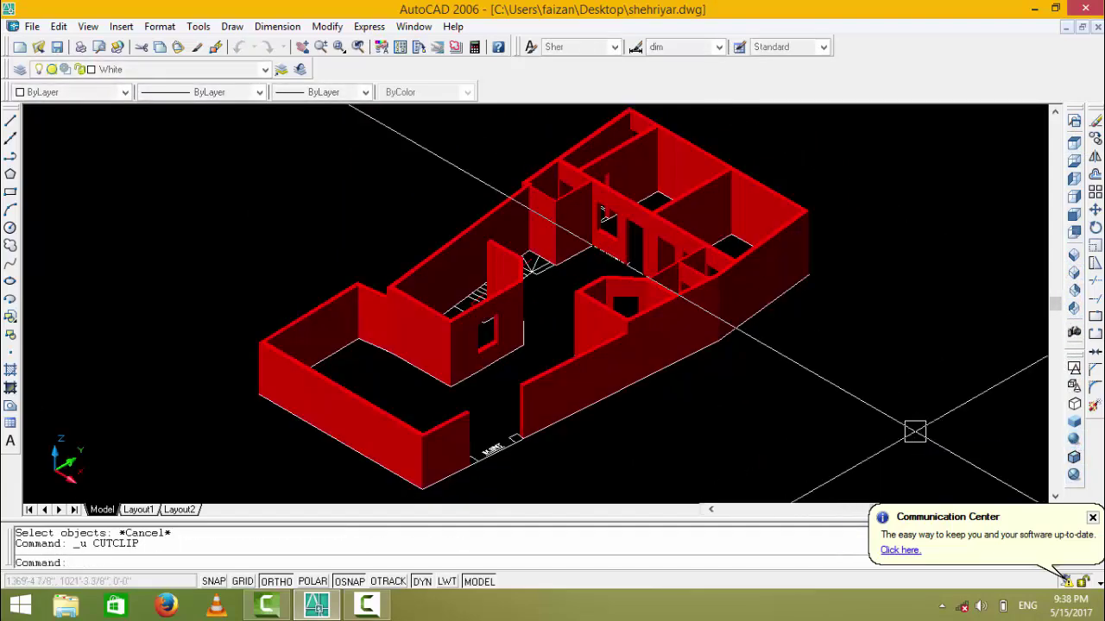
key("ctrl+z")
key("ctrl+z")
key("ctrl+z")
key("ctrl+z")
key("ctrl+z")
key("ctrl+z")
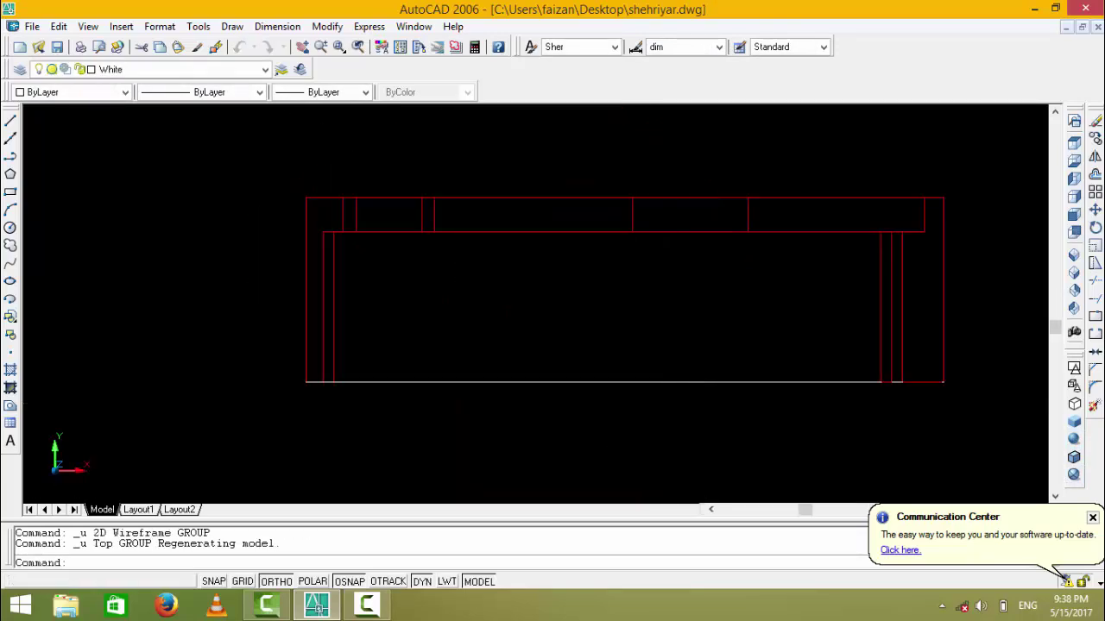
key("ctrl+z")
key("ctrl+z")
key("ctrl+z")
key("ctrl+z")
key("ctrl+z")
key("ctrl+z")
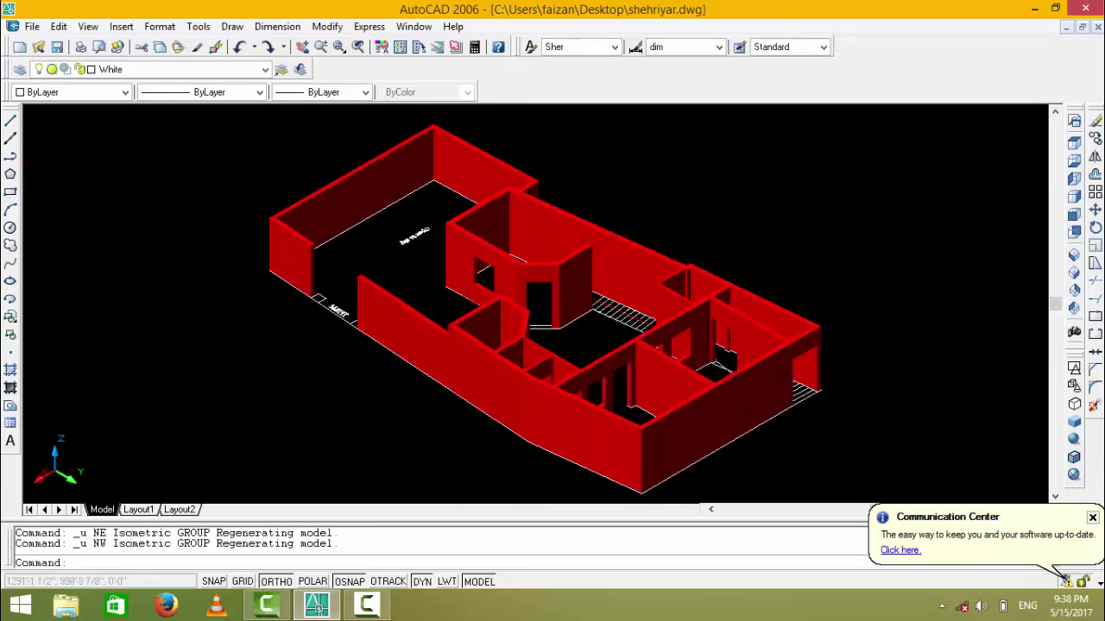
key("ctrl+z")
key("ctrl+z")
key("ctrl+z")
- Union the right white wall and the U-shaped white walls into one solid
left_click(663, 403)
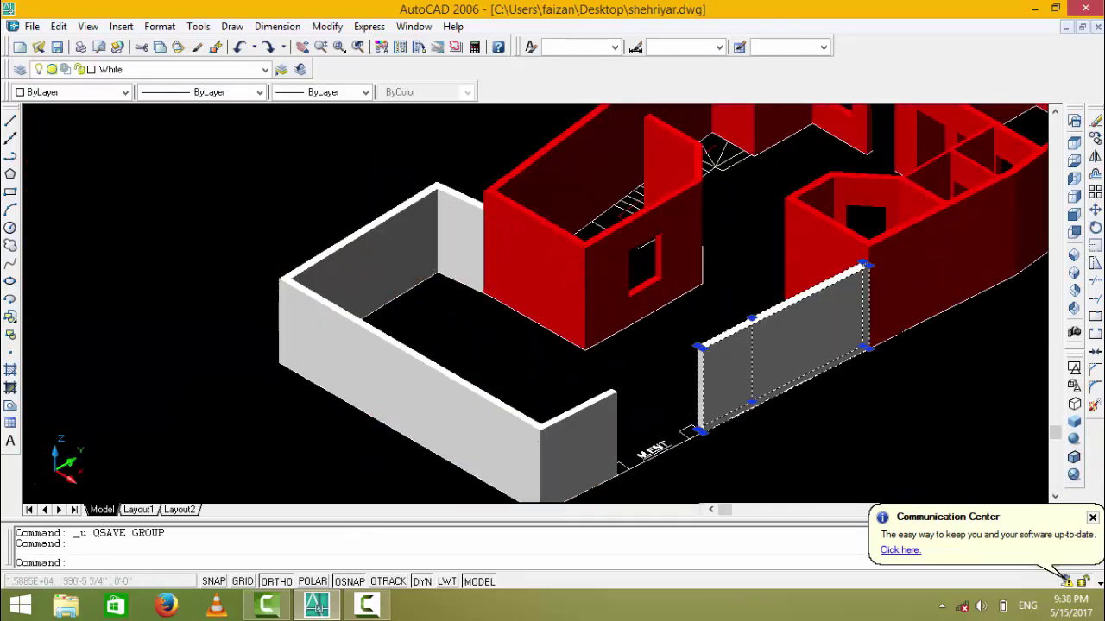
left_click(587, 400)
key("Escape")
type("uni")
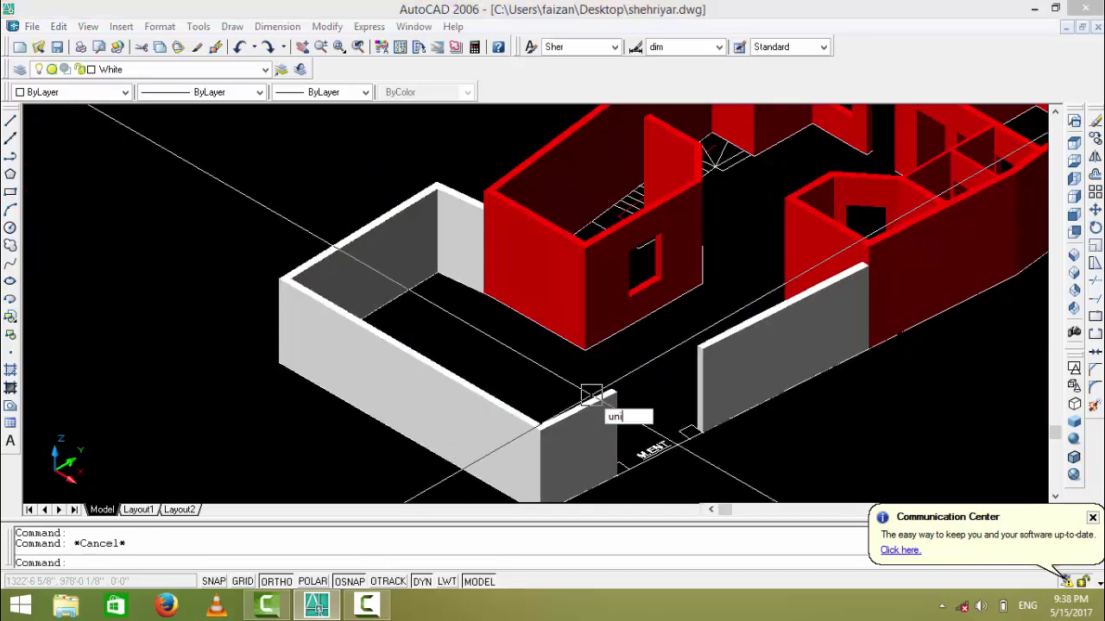
key("Return")
left_click(701, 424)
left_click(612, 394)
key("Return")
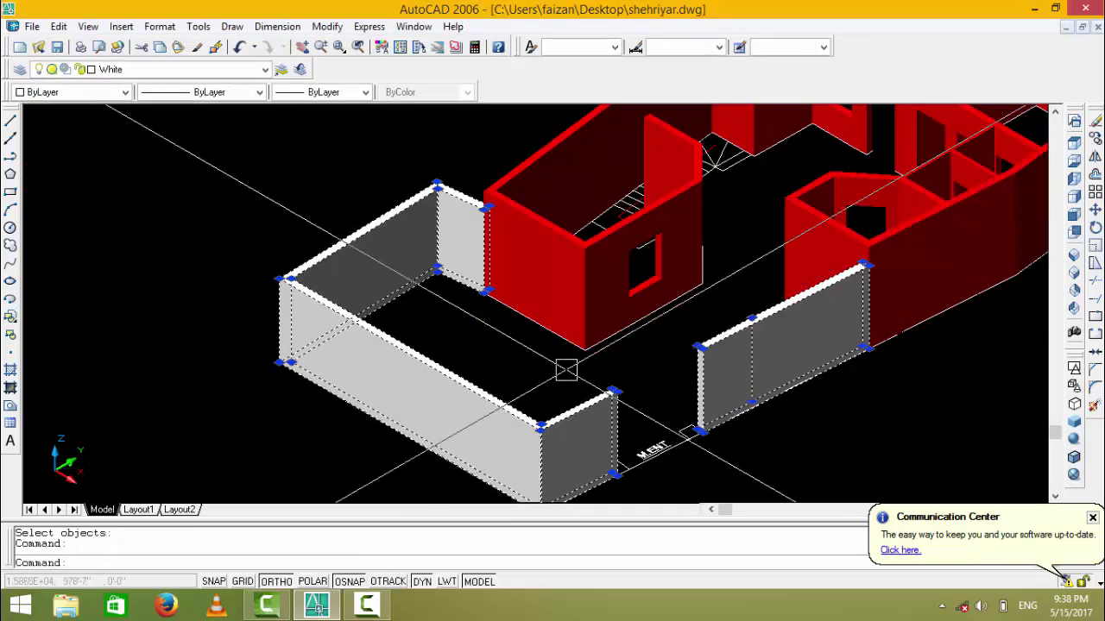
- Put the merged walls on the red Boundry layer and save the drawing
left_click(216, 69)
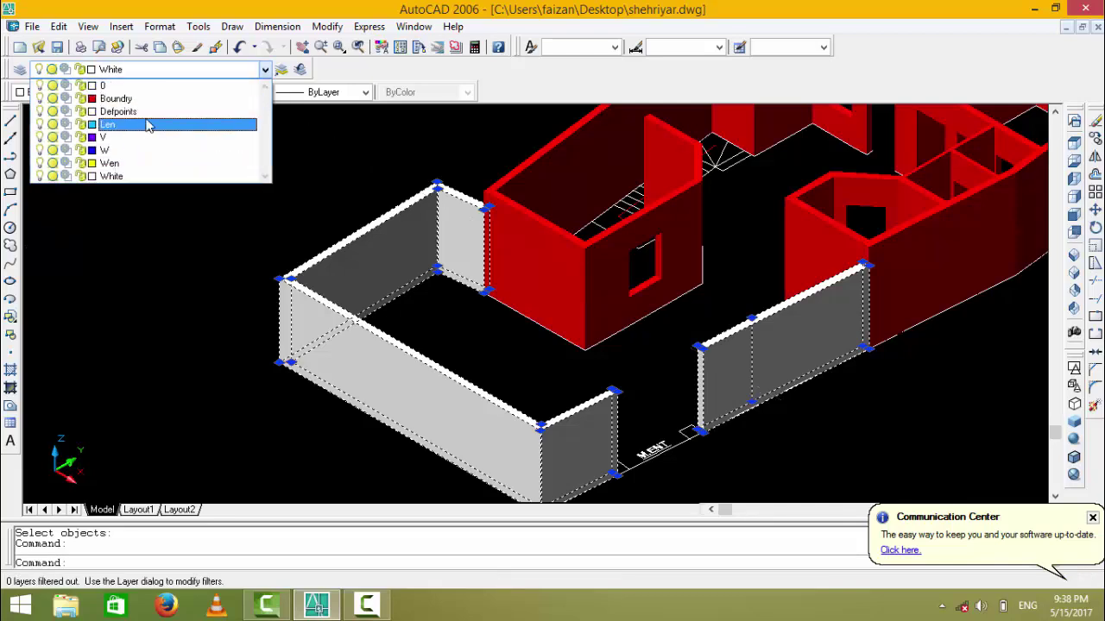
left_click(161, 103)
key("Escape")
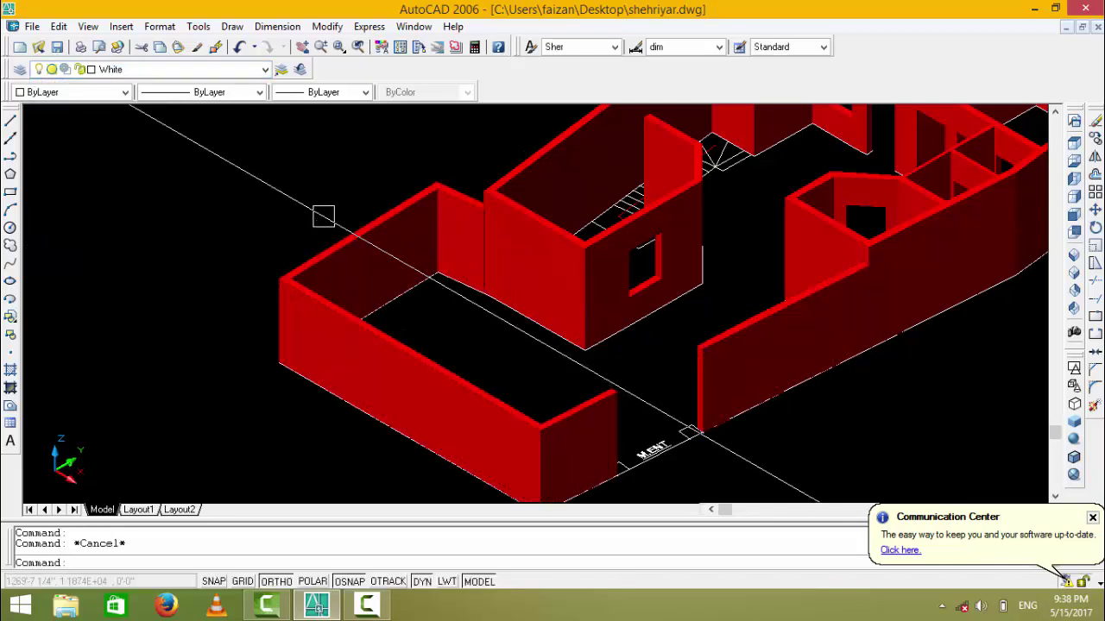
key("ctrl+s")
scroll(571, 272, "up", 3)
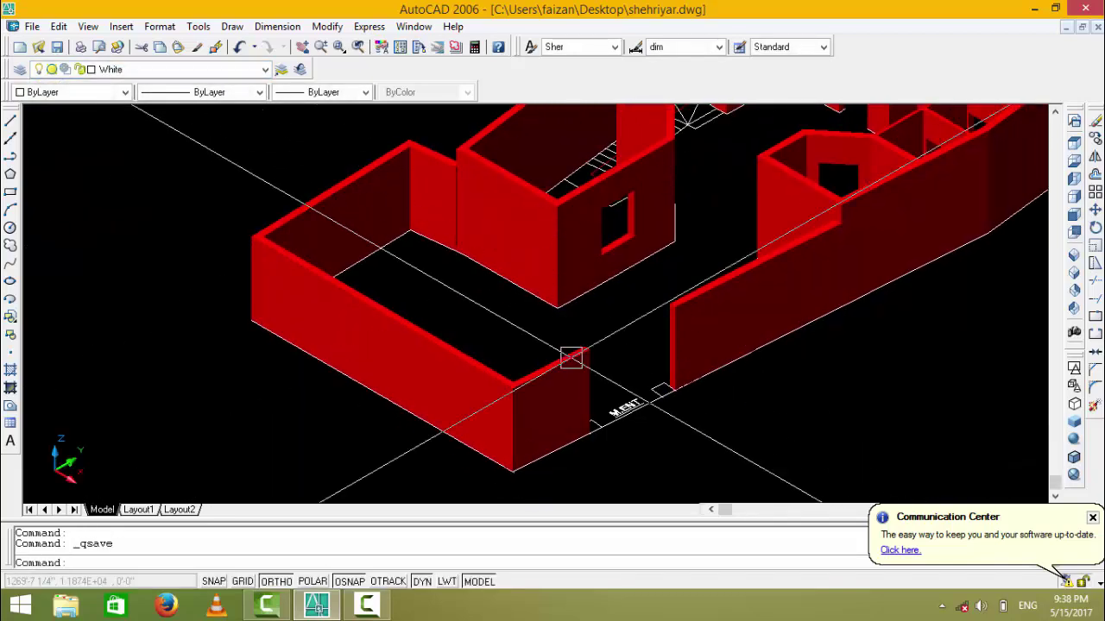
- Turn off the Boundry layer so the red wall solid is hidden
scroll(645, 407, "up", 3)
scroll(646, 407, "down", 2)
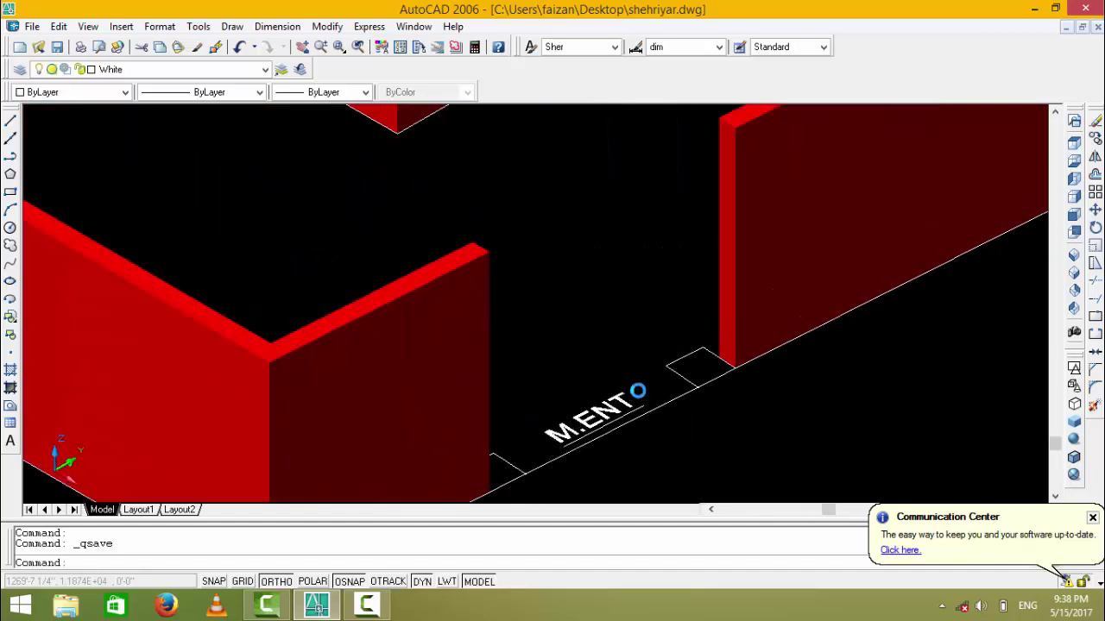
scroll(612, 345, "down", 3)
middle_click_drag(612, 345, 592, 453)
scroll(592, 453, "down", 3)
scroll(683, 313, "up", 2)
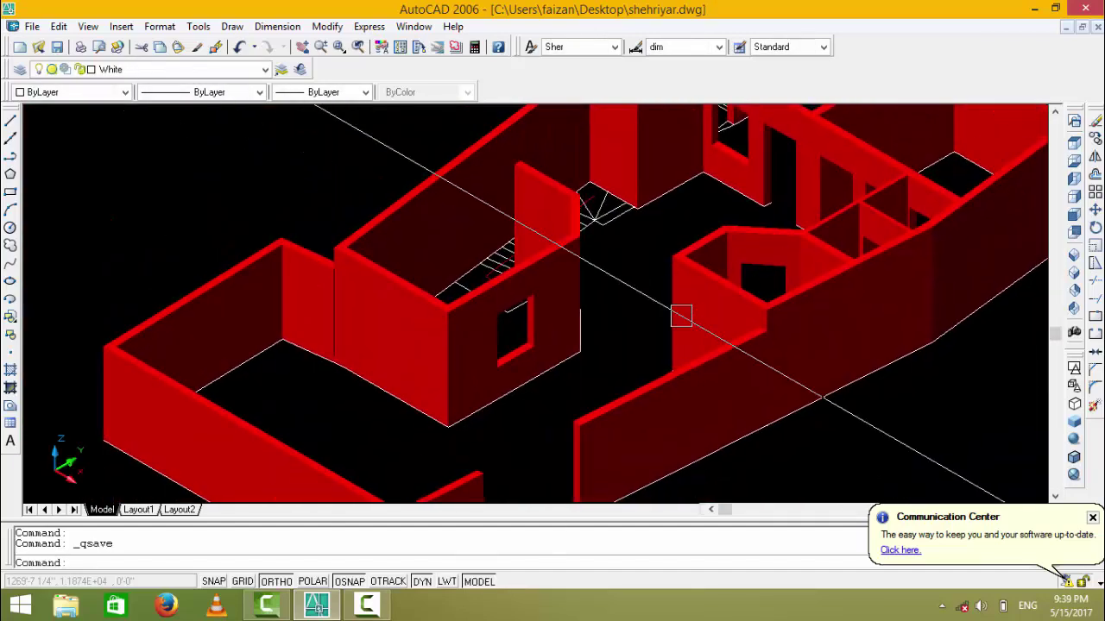
scroll(677, 379, "up", 1)
scroll(684, 388, "up", 2)
scroll(576, 360, "down", 2)
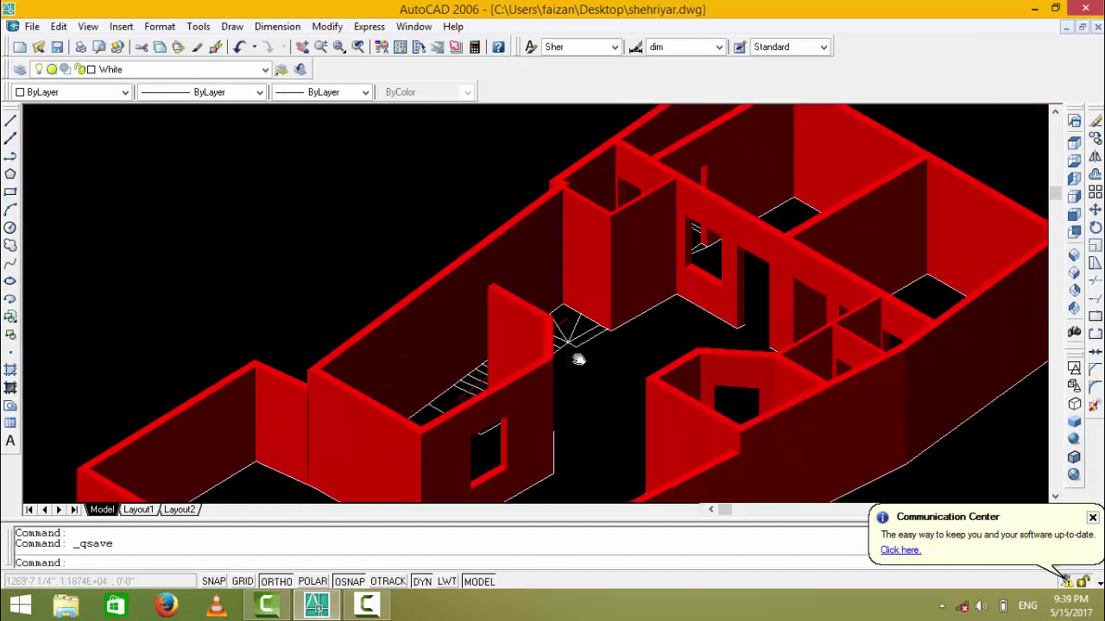
scroll(604, 311, "up", 2)
scroll(692, 252, "up", 1)
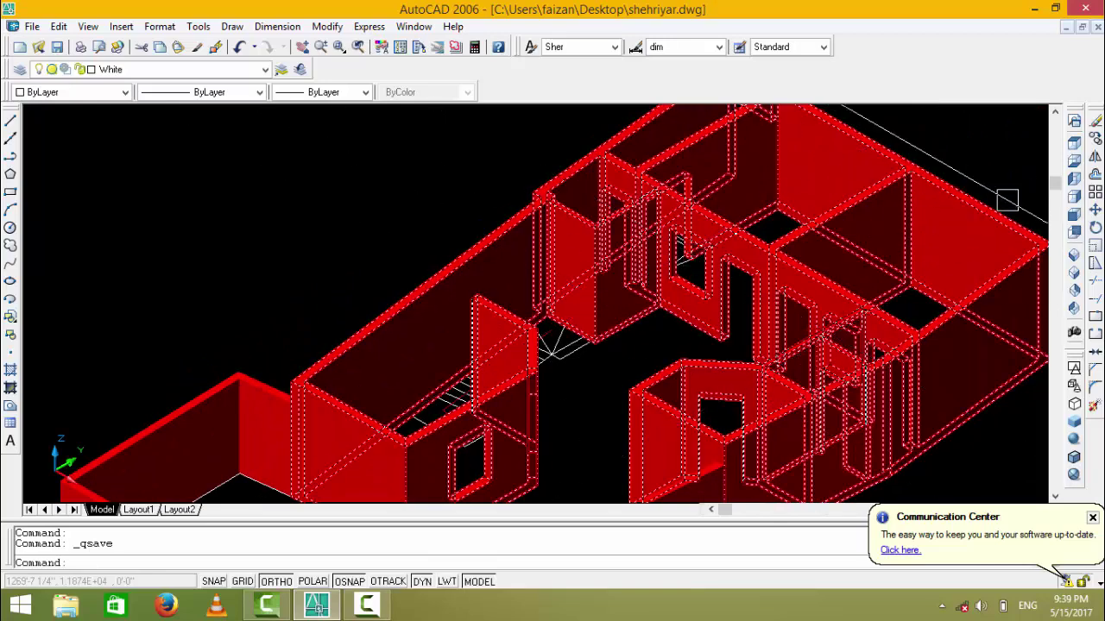
left_click(233, 69)
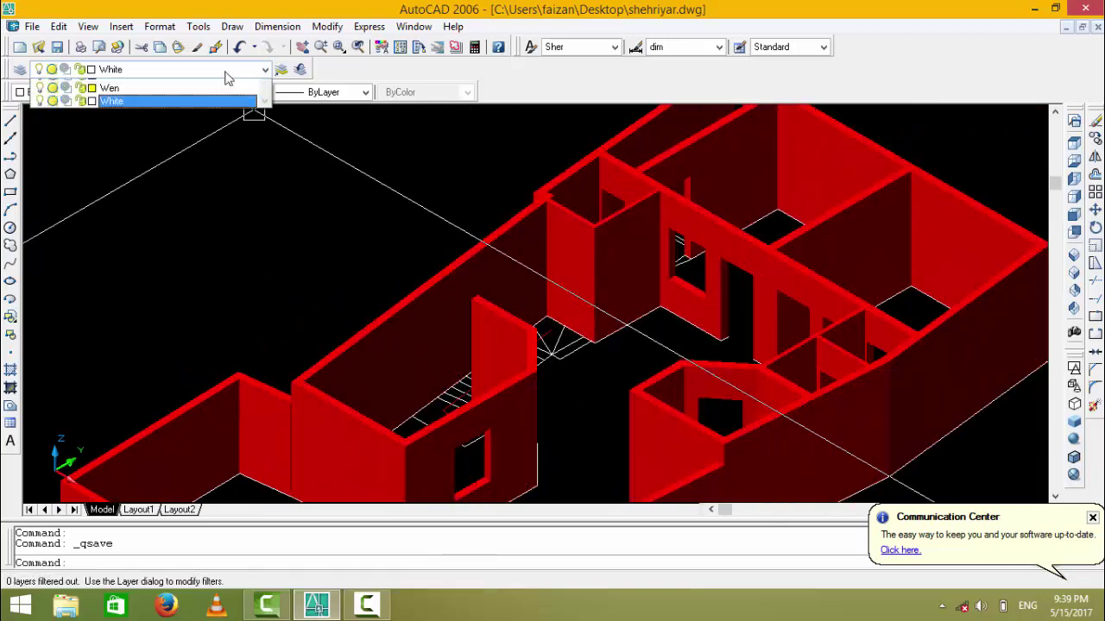
left_click(40, 99)
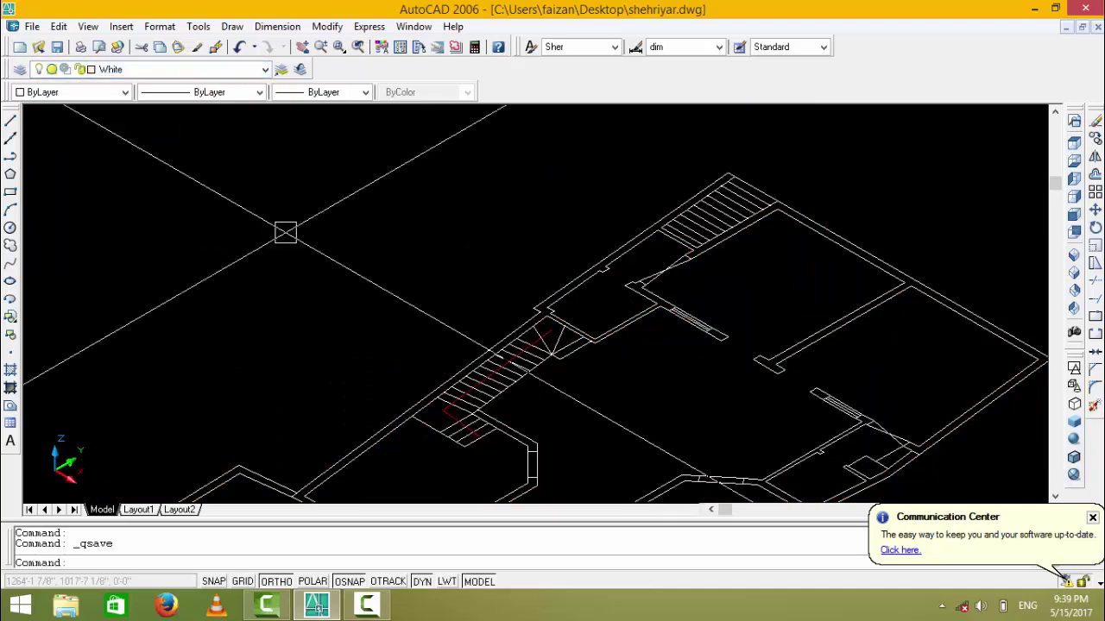
- Zoom in on the staircase in the remaining white floor plan
scroll(549, 192, "down", 1)
scroll(549, 191, "up", 3)
scroll(549, 191, "down", 1)
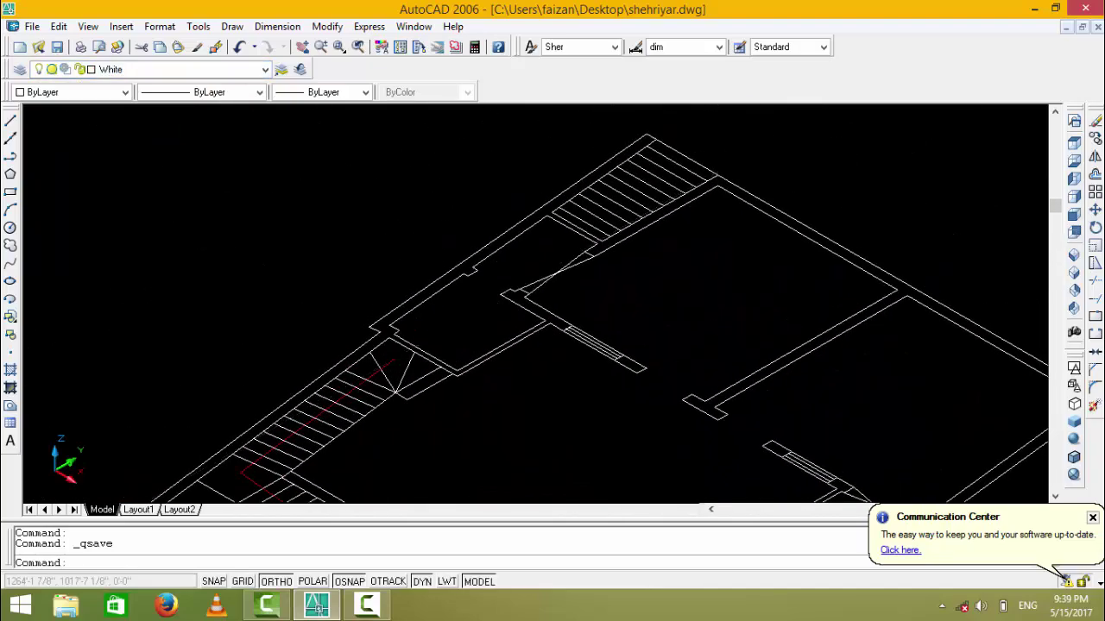
scroll(543, 258, "up", 1)
scroll(486, 260, "up", 1)
scroll(468, 258, "down", 1)
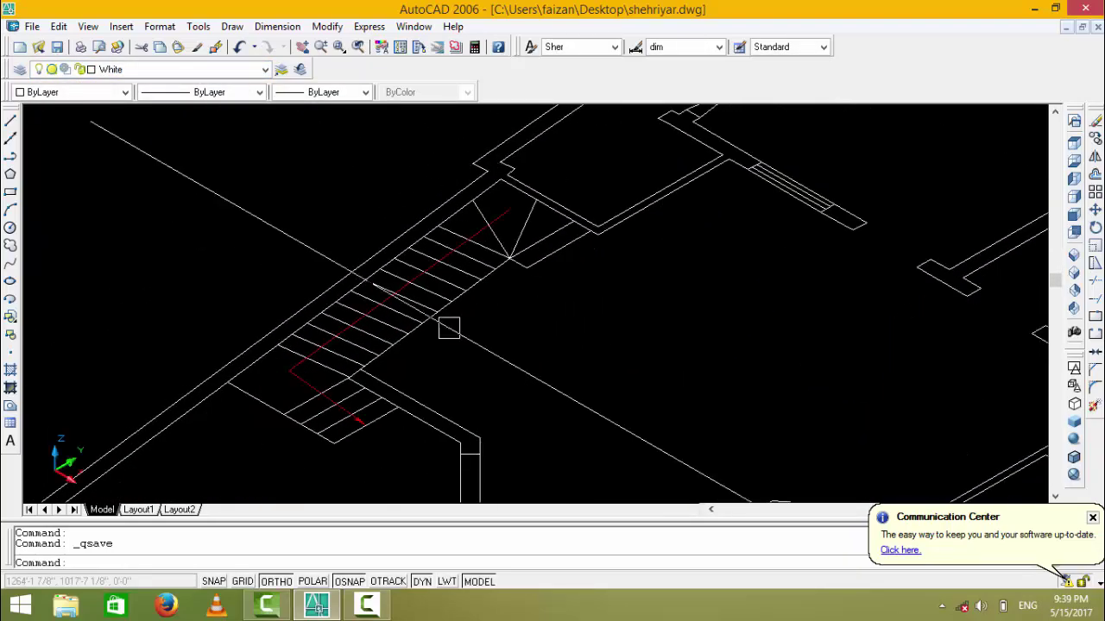
scroll(449, 227, "up", 1)
scroll(518, 251, "up", 2)
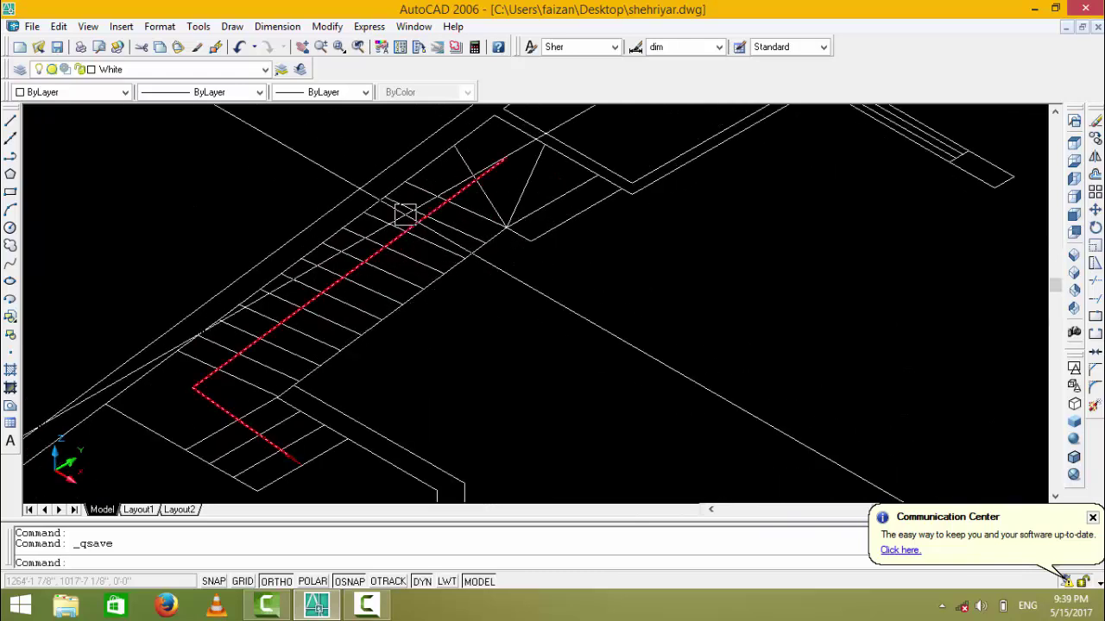
- Erase the red stair-direction line and save the drawing
key("Return")
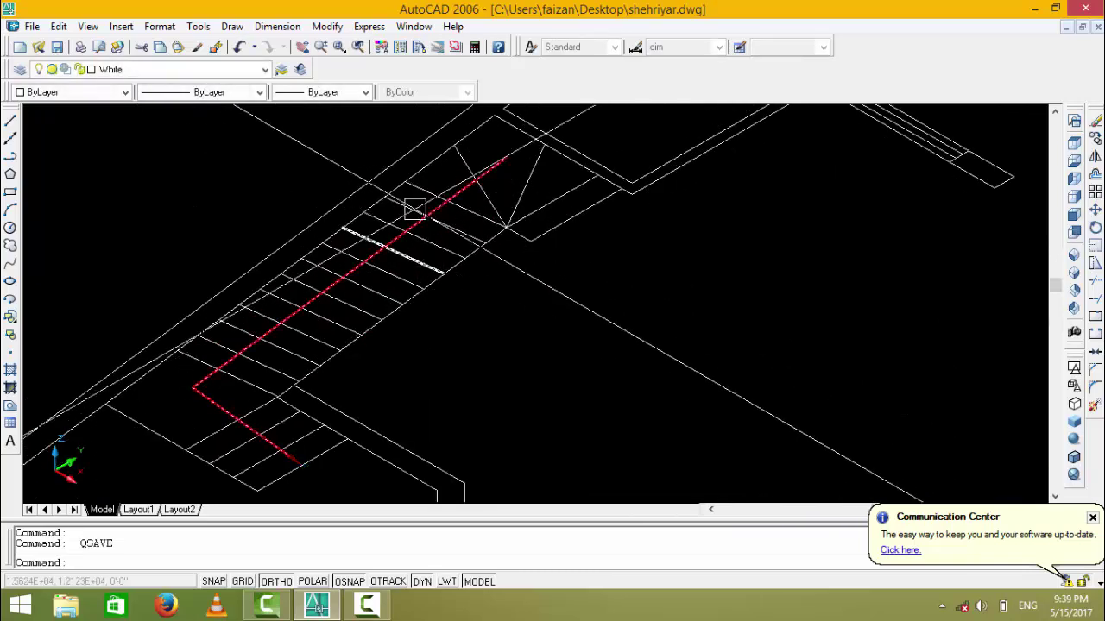
type("e")
key("Return")
left_click(412, 216)
key("Return")
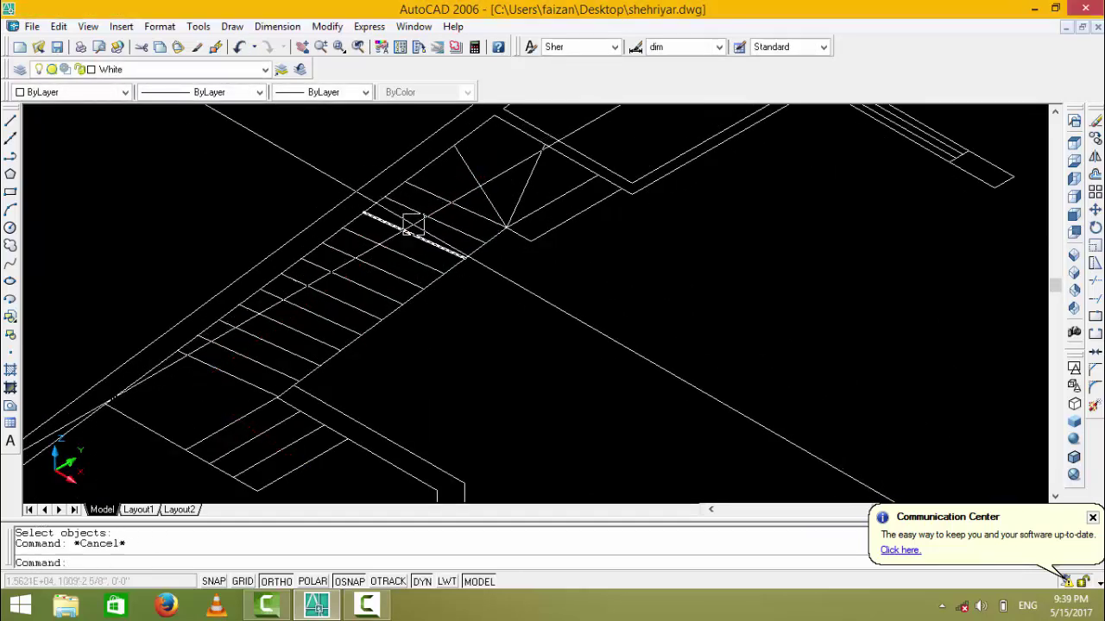
key("ctrl+s")
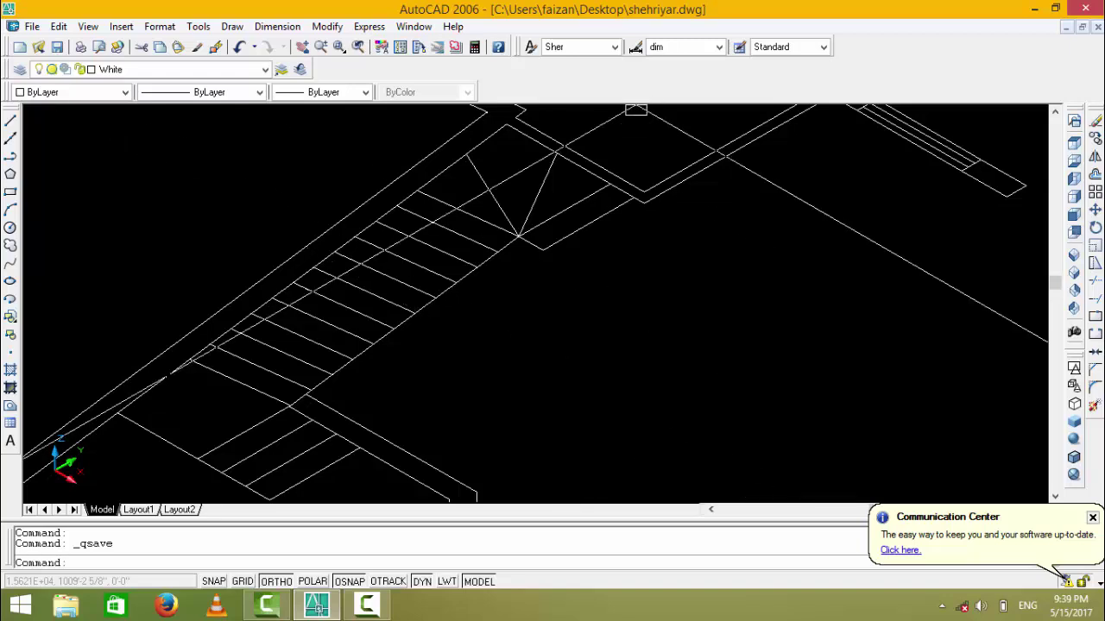
- Trace 19 closed boundary polylines around the stair landing and treads
type("bo")
key("Return")
left_click(370, 91)
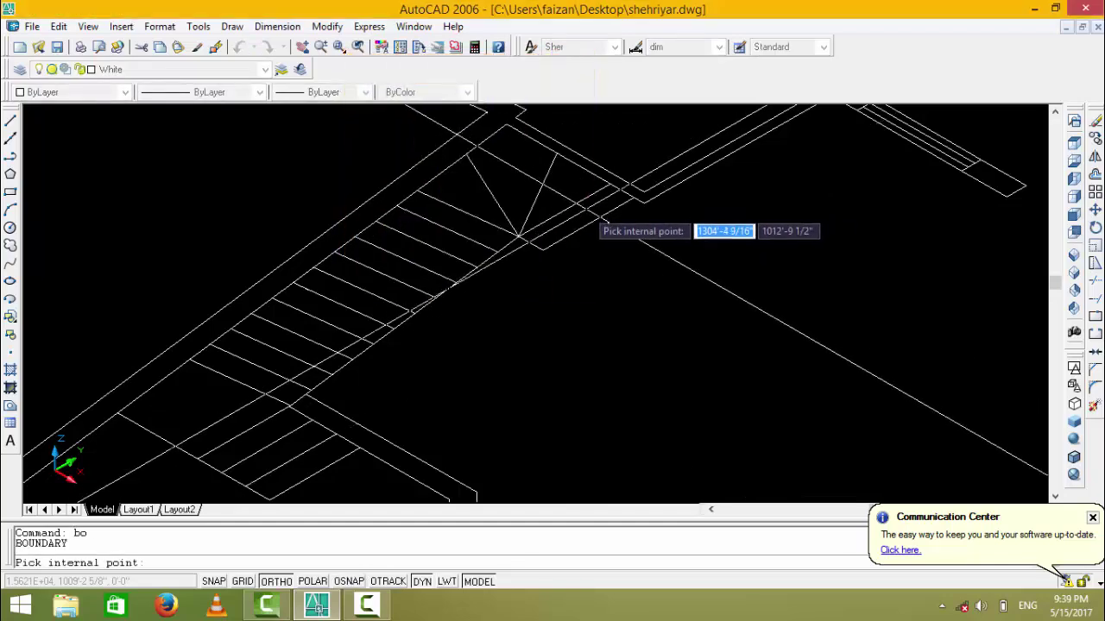
left_click(565, 194)
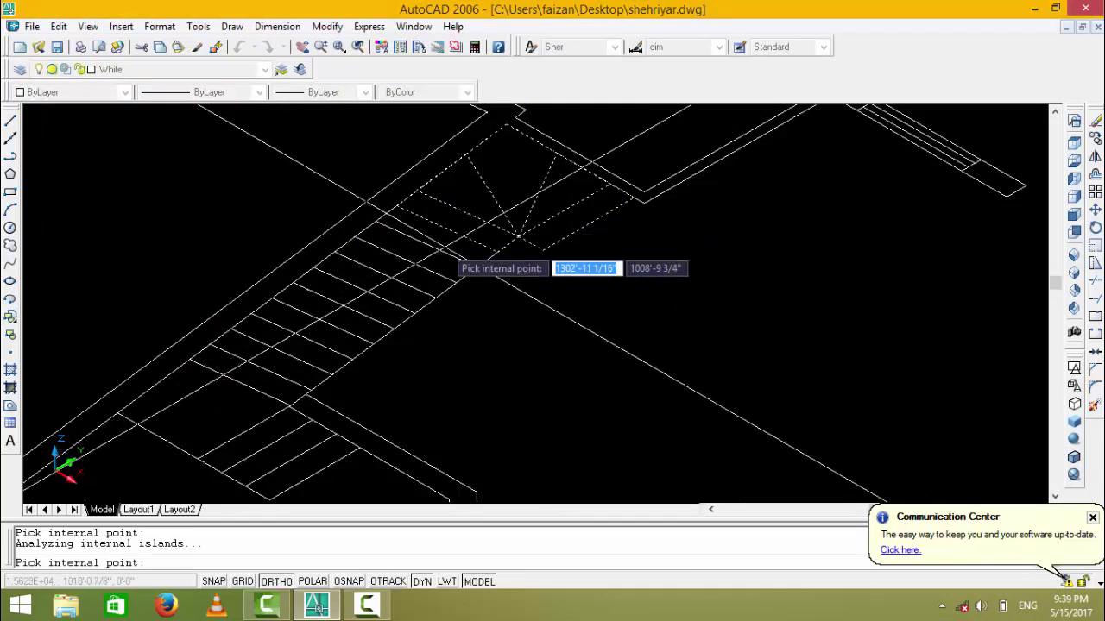
left_click(444, 243)
left_click(362, 330)
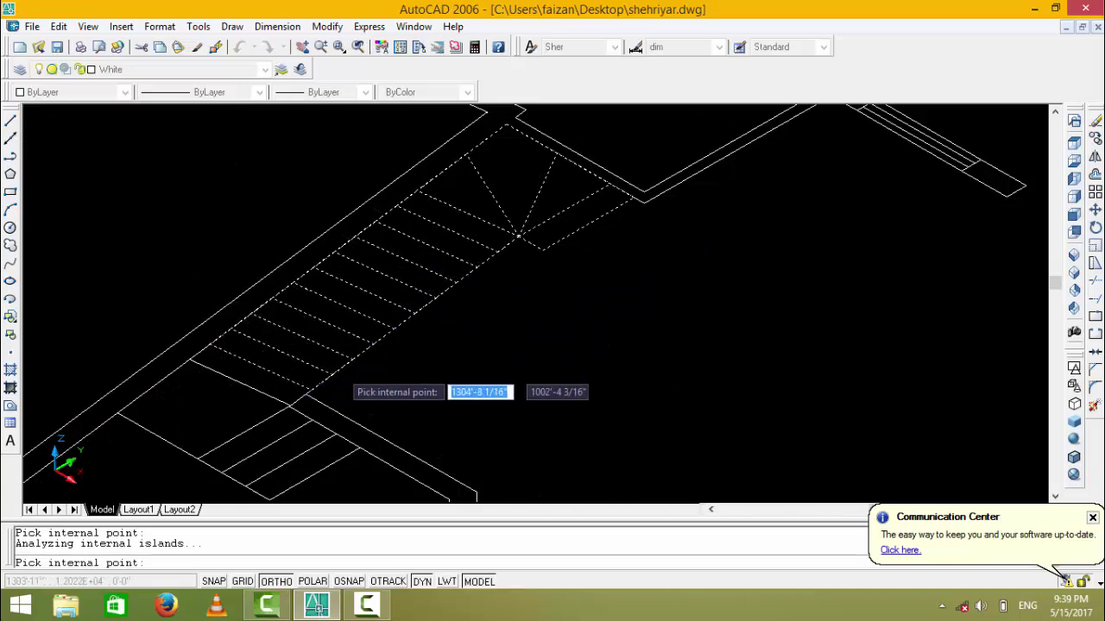
middle_click_drag(341, 367, 356, 300)
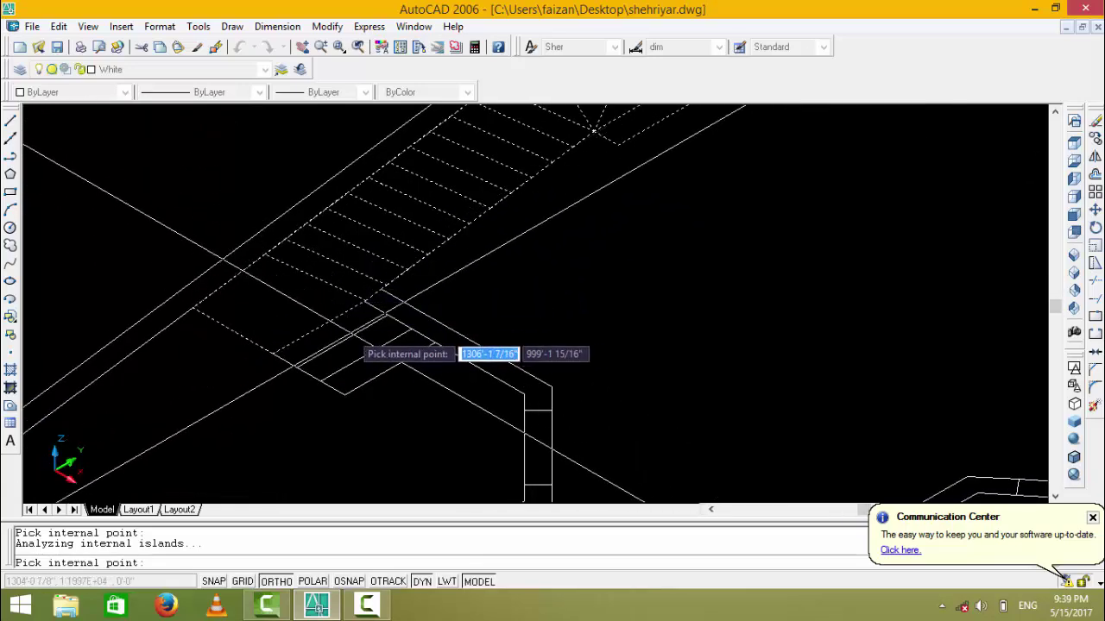
left_click(370, 345)
left_click(390, 367)
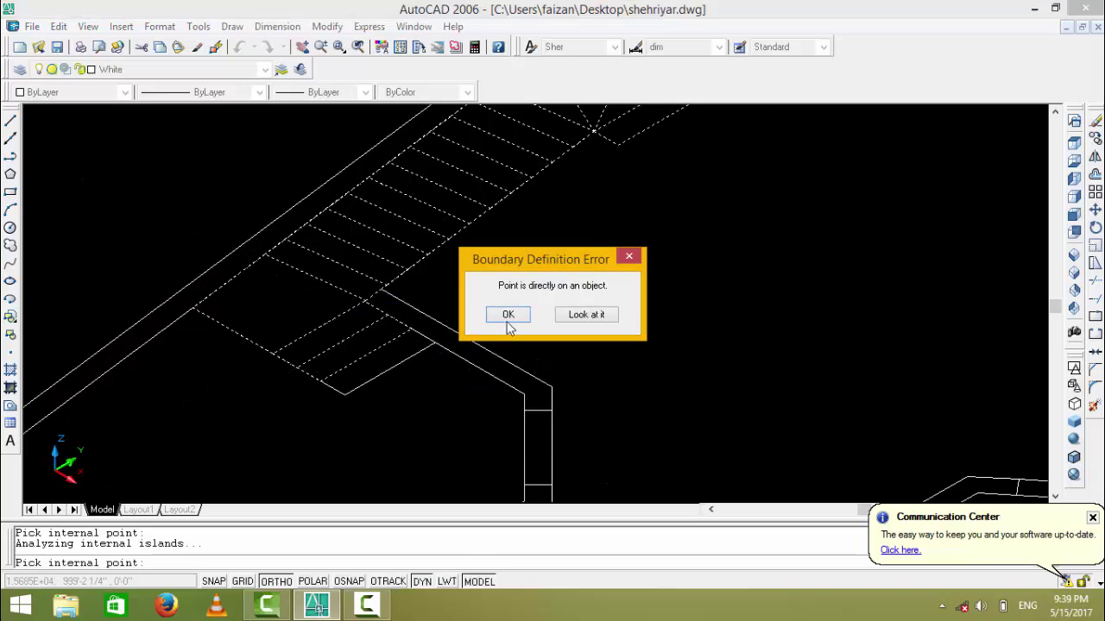
left_click(508, 314)
left_click(419, 359)
key("Return")
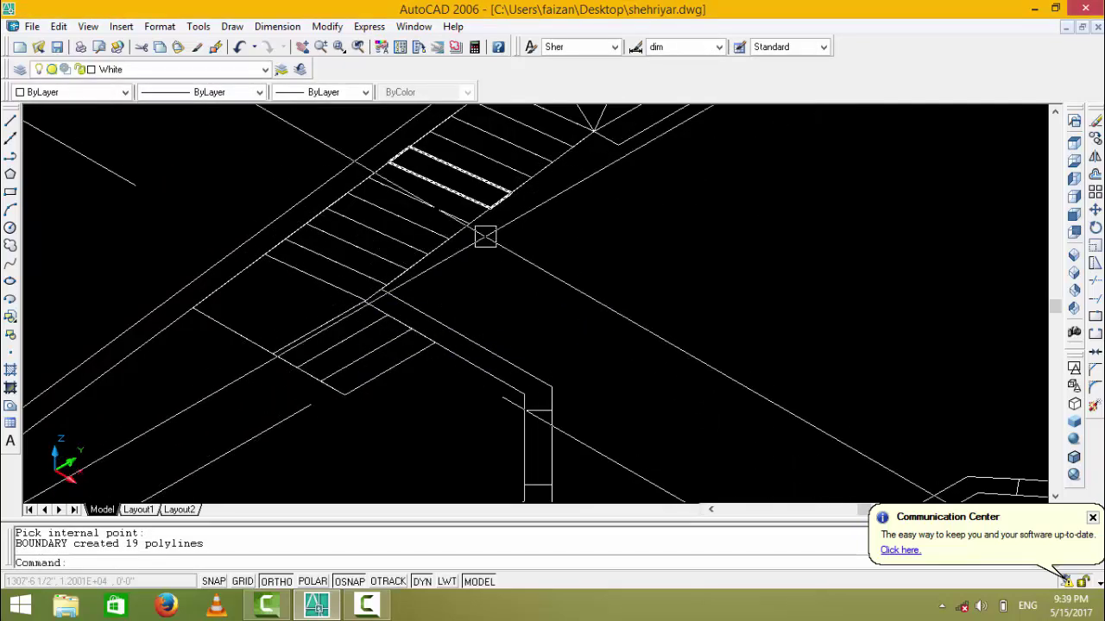
- Save the drawing and centre the view on the stair landing
scroll(488, 259, "down", 3)
scroll(492, 266, "up", 3)
key("ctrl+s")
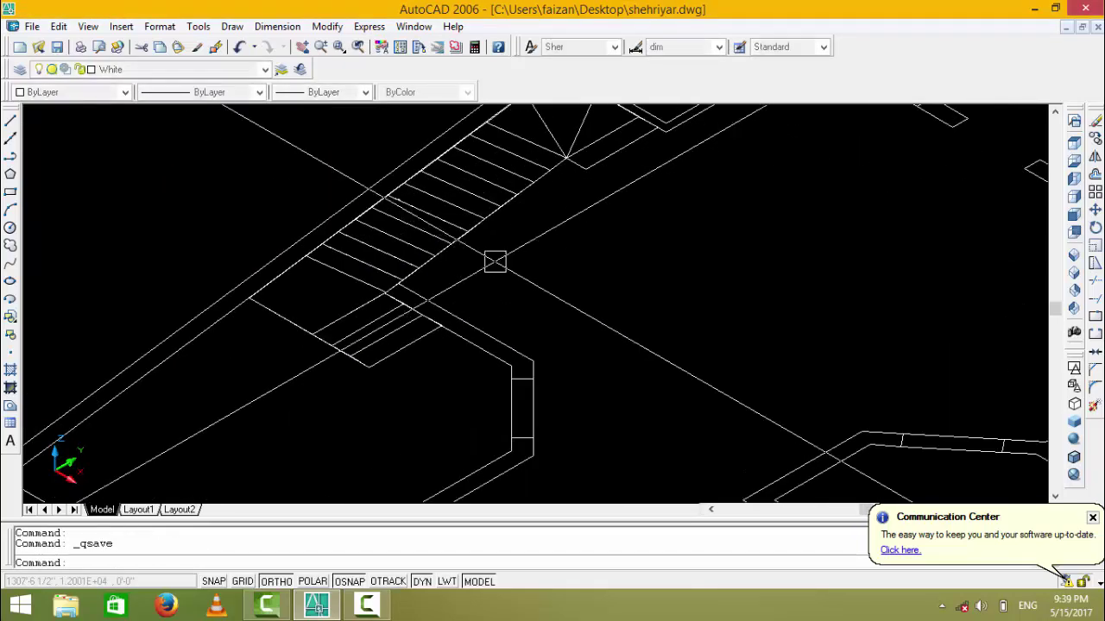
middle_click_drag(576, 178, 567, 247)
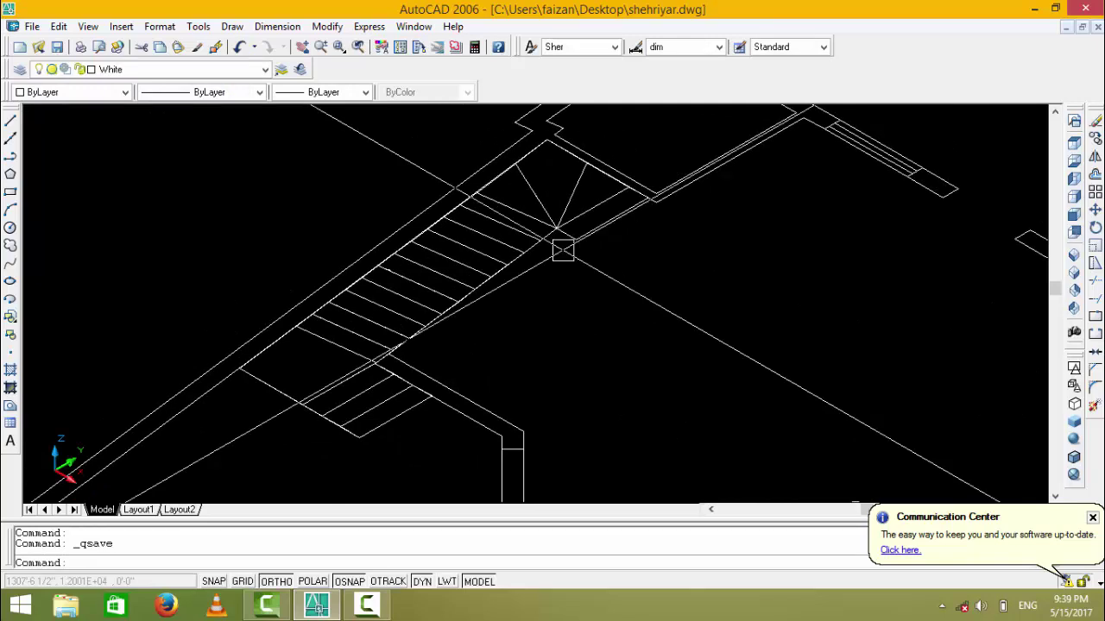
middle_click_drag(563, 249, 543, 242)
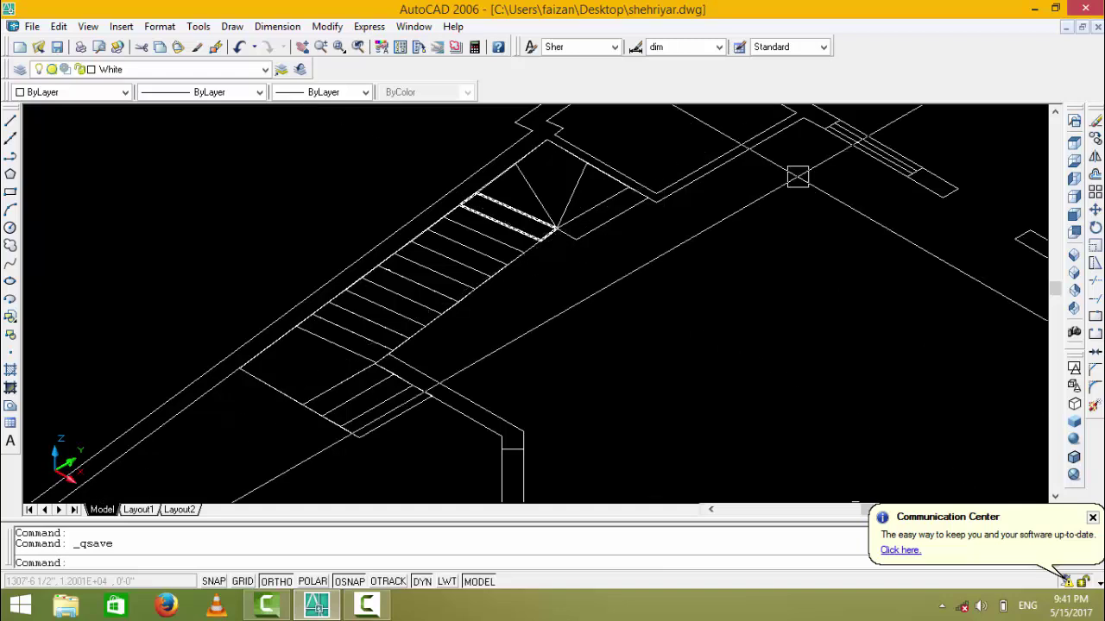
left_click_drag(544, 242, 969, 355)
type("ex")
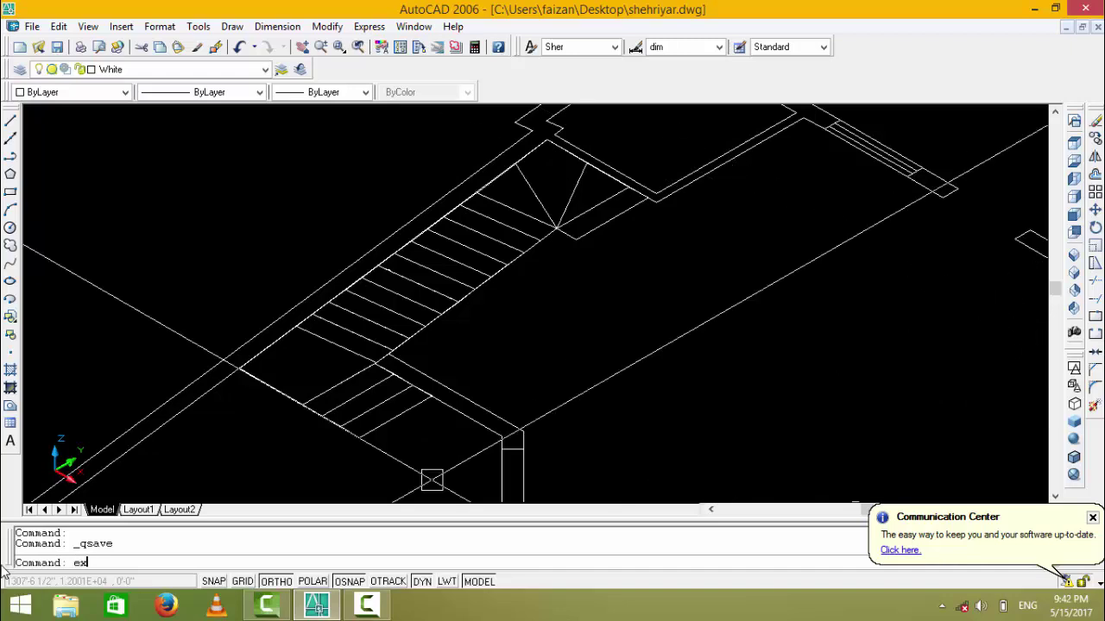
- Start an extrusion by selecting the stair landing and upper tread outlines
type("t")
key("Return")
scroll(515, 284, "up", 2)
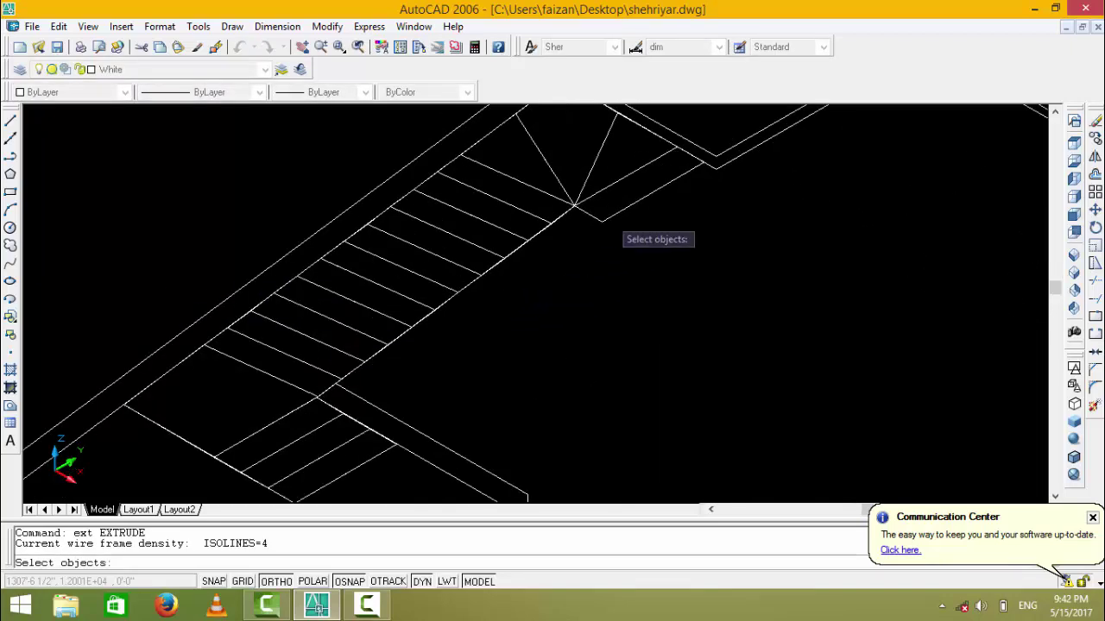
left_click(618, 159)
left_click(614, 147)
left_click(616, 161)
left_click(562, 153)
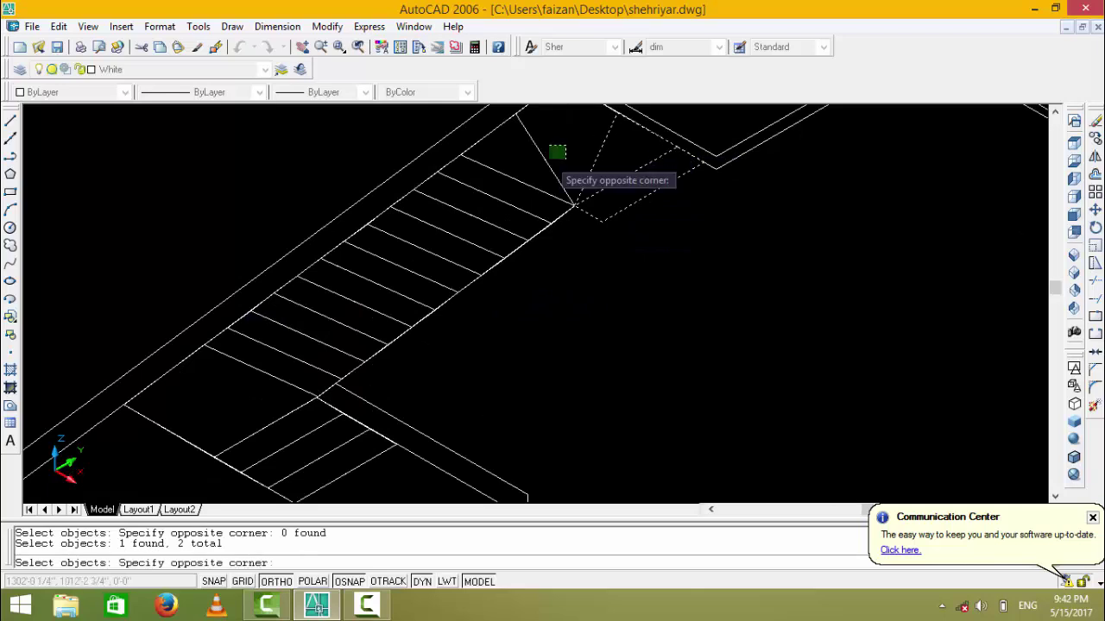
left_click(522, 252)
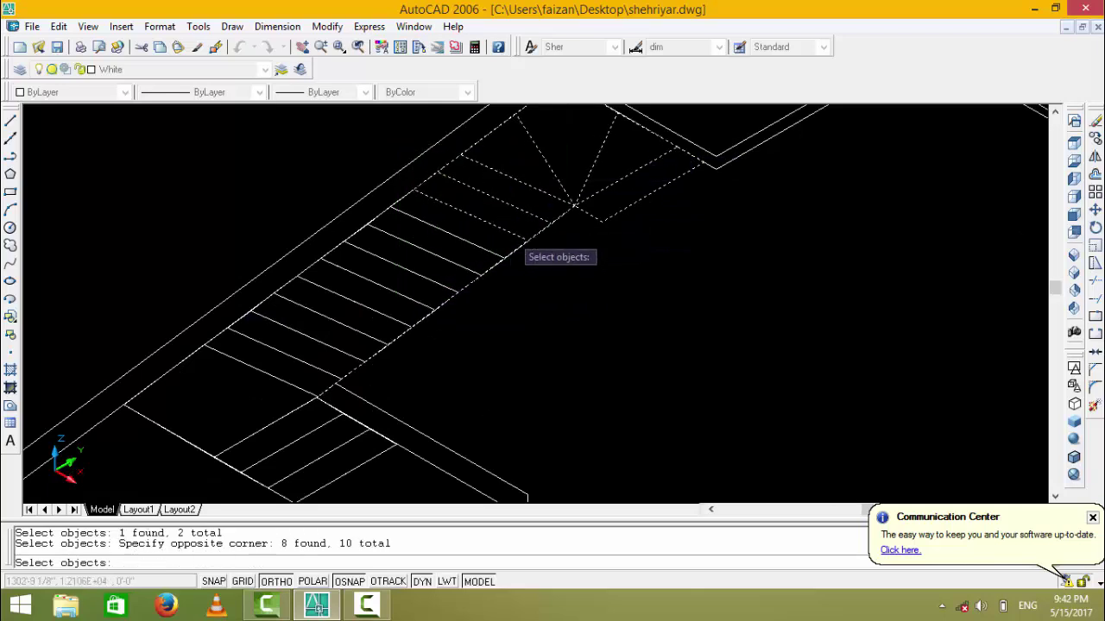
scroll(509, 248, "up", 2)
left_click(505, 251)
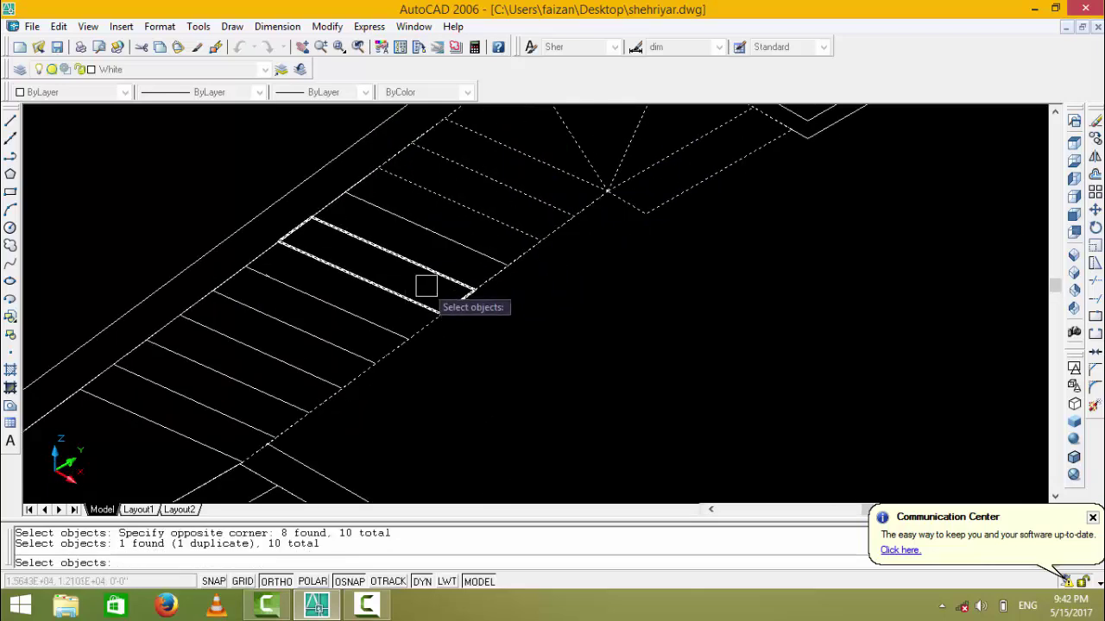
left_click(568, 286)
left_click(402, 227)
- Add the remaining tread outlines and extrude them 6.95 units with default taper
left_click(469, 385)
left_click(316, 316)
mouse_move(316, 316)
middle_mouse_down()
mouse_move(530, 197)
mouse_move(509, 415)
middle_mouse_up()
left_click(462, 431)
left_click(291, 305)
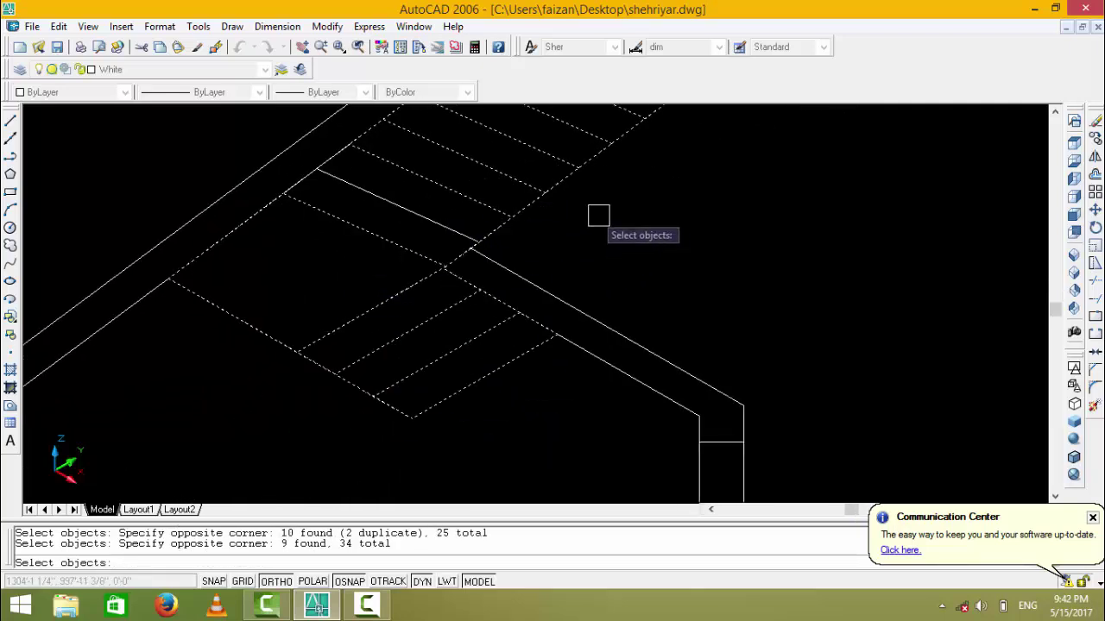
left_click(444, 220)
left_click(482, 191)
middle_click_drag(482, 191, 553, 233)
scroll(576, 243, "down", 2)
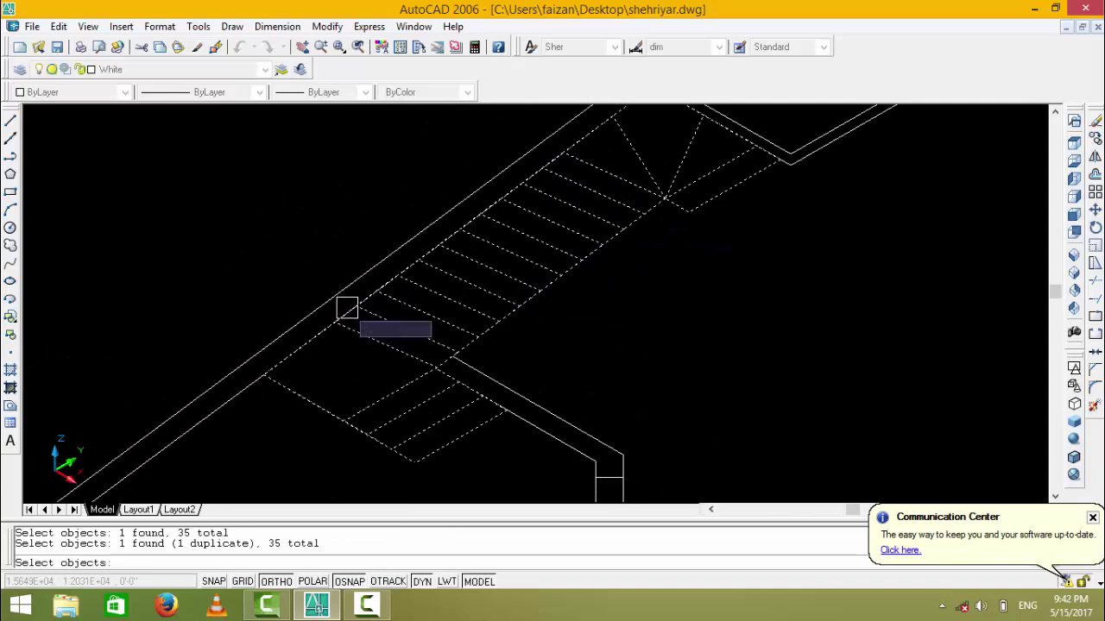
left_click(345, 308)
key("Return")
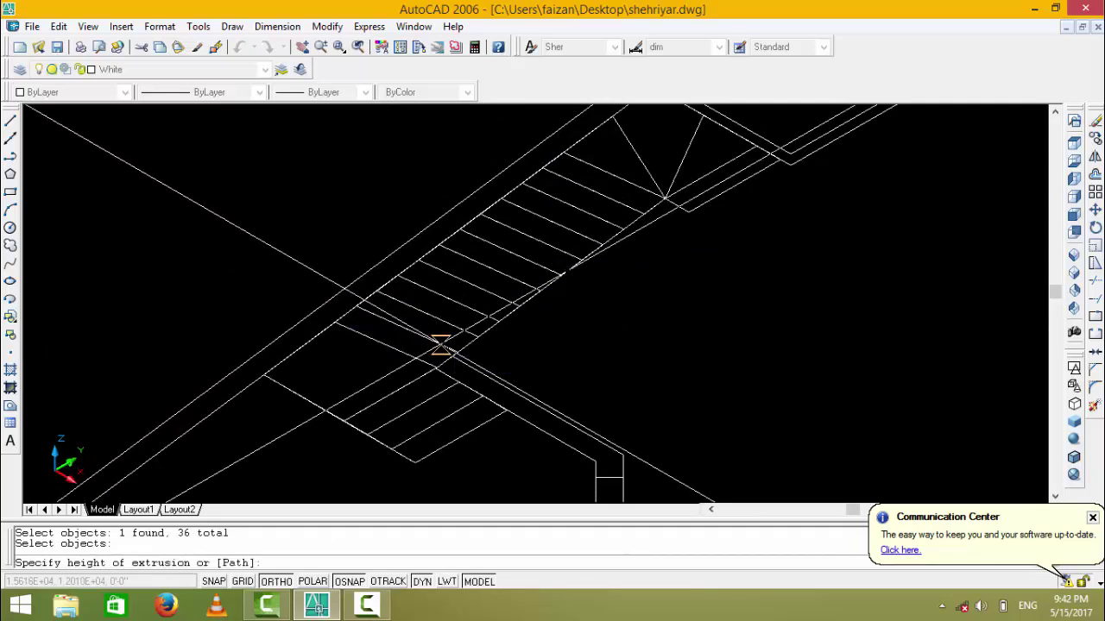
type("5")
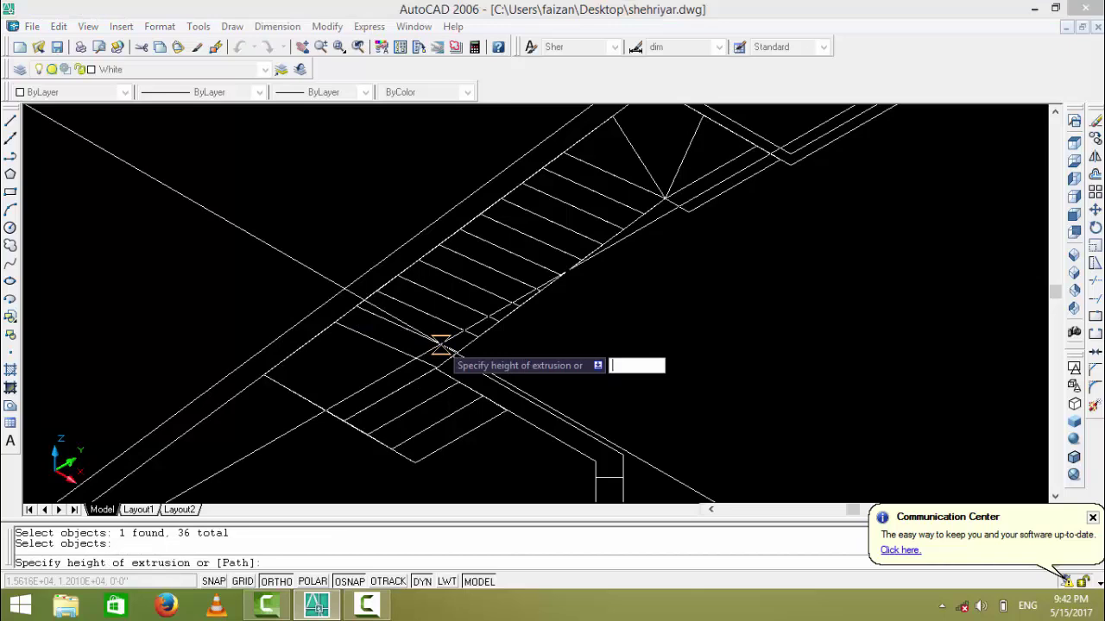
type("5")
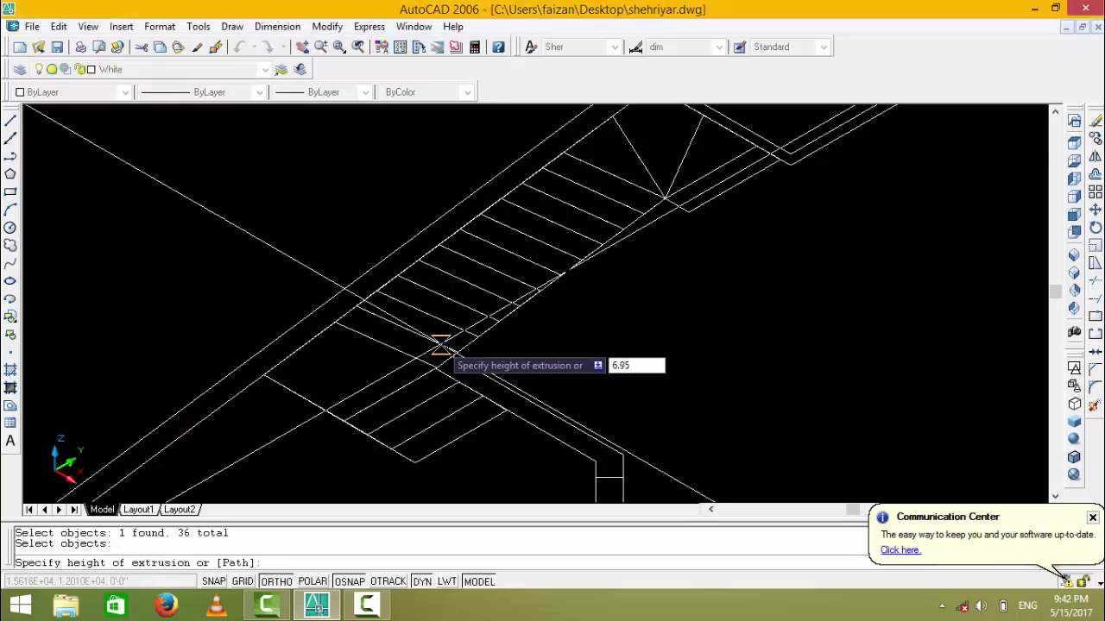
key("Return")
key("Return")
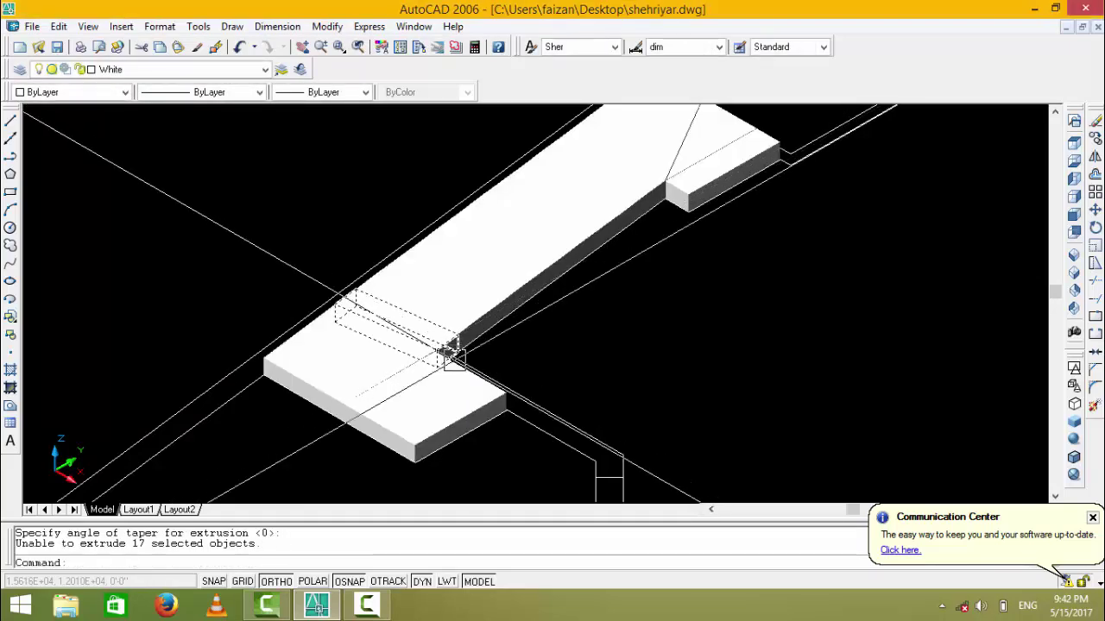
- Save the drawing with the new stair solids and pan the view
key("ctrl+s")
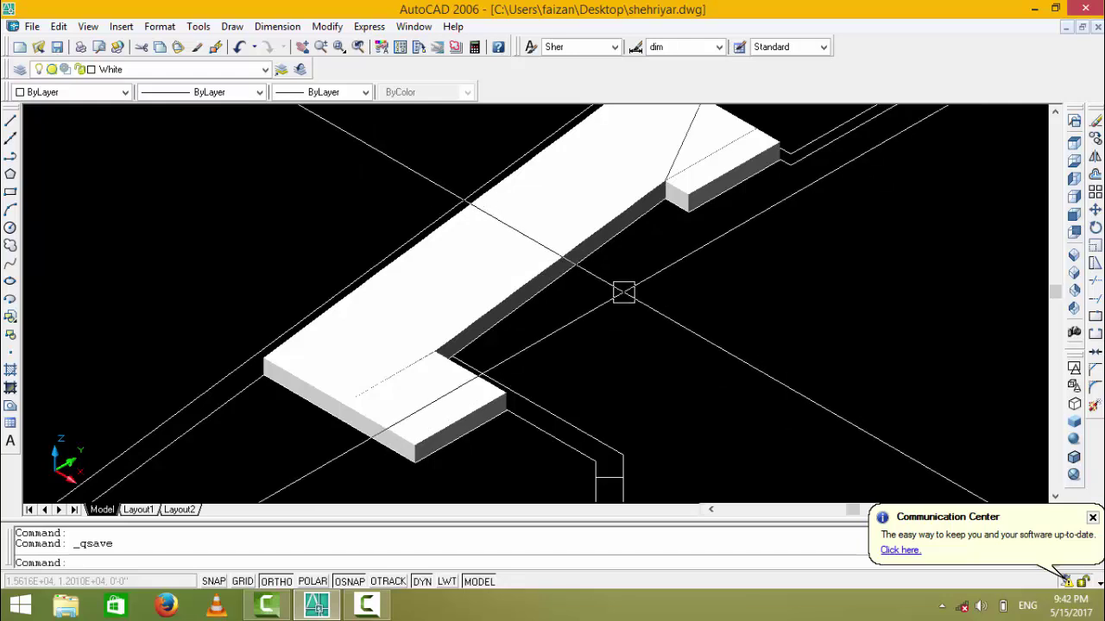
middle_click_drag(636, 252, 618, 276)
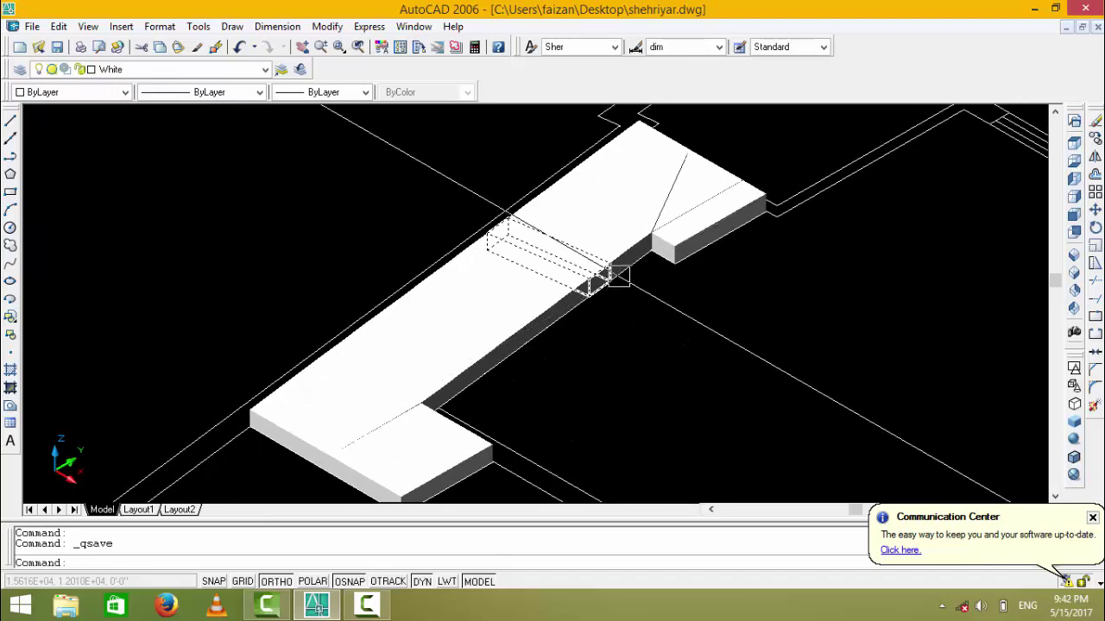
middle_click_drag(578, 347, 522, 354)
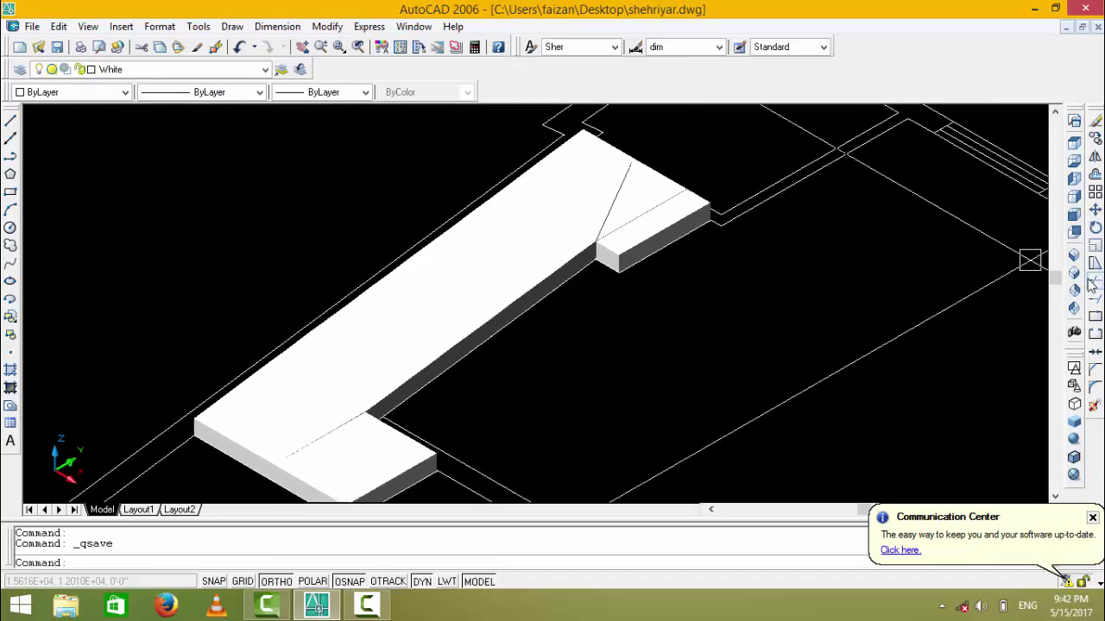
- Review the plan in SW and NE Isometric views, zooming in on the stairs
left_click(1076, 273)
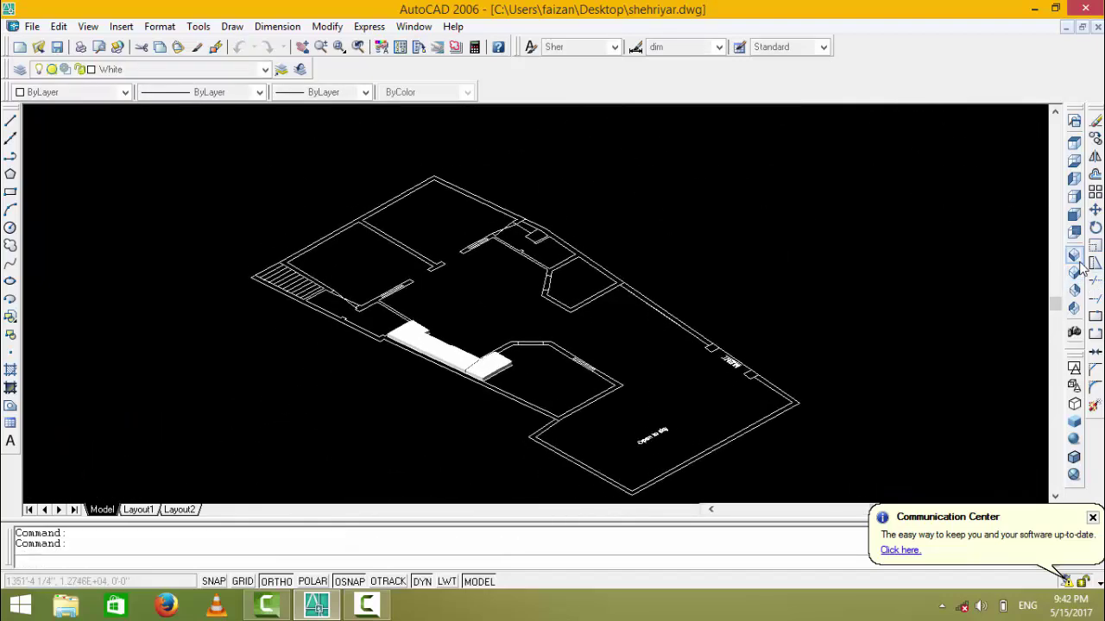
left_click(1075, 311)
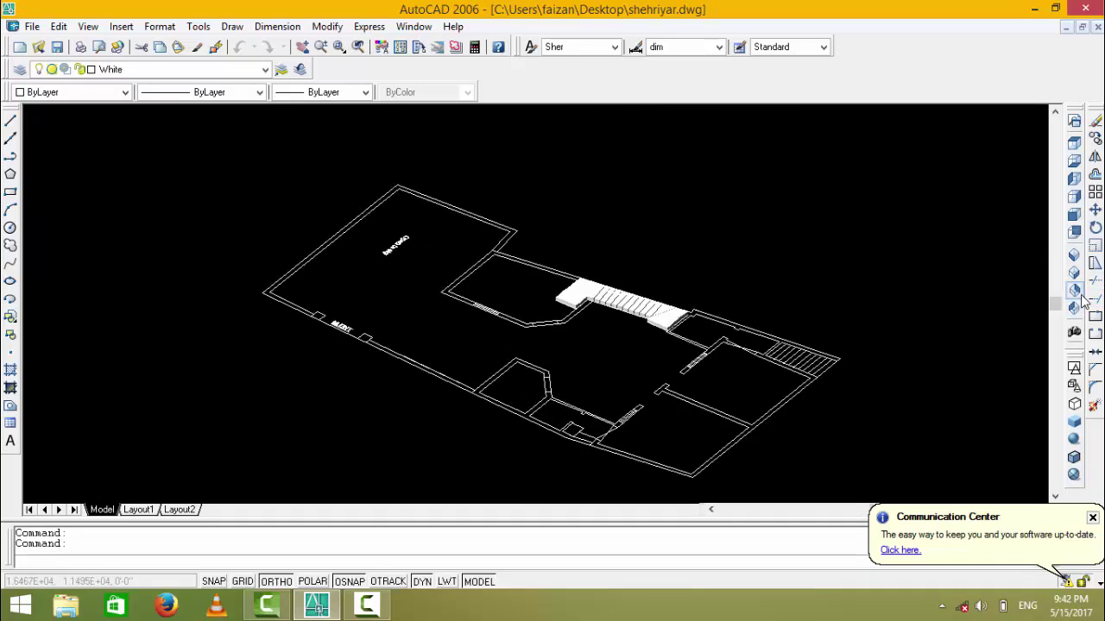
scroll(664, 337, "up", 3)
scroll(656, 343, "up", 2)
scroll(629, 340, "up", 1)
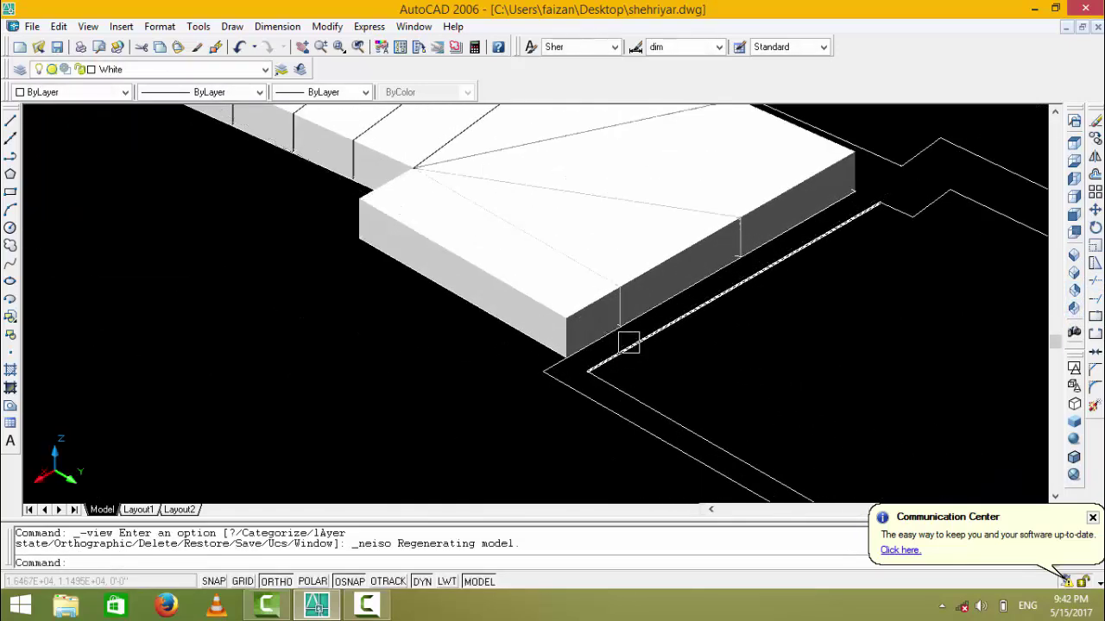
scroll(621, 363, "up", 1)
- Move the stair slab from its corner up to a new position
type("m")
key("Return")
scroll(621, 380, "up", 1)
left_click(625, 358)
key("Return")
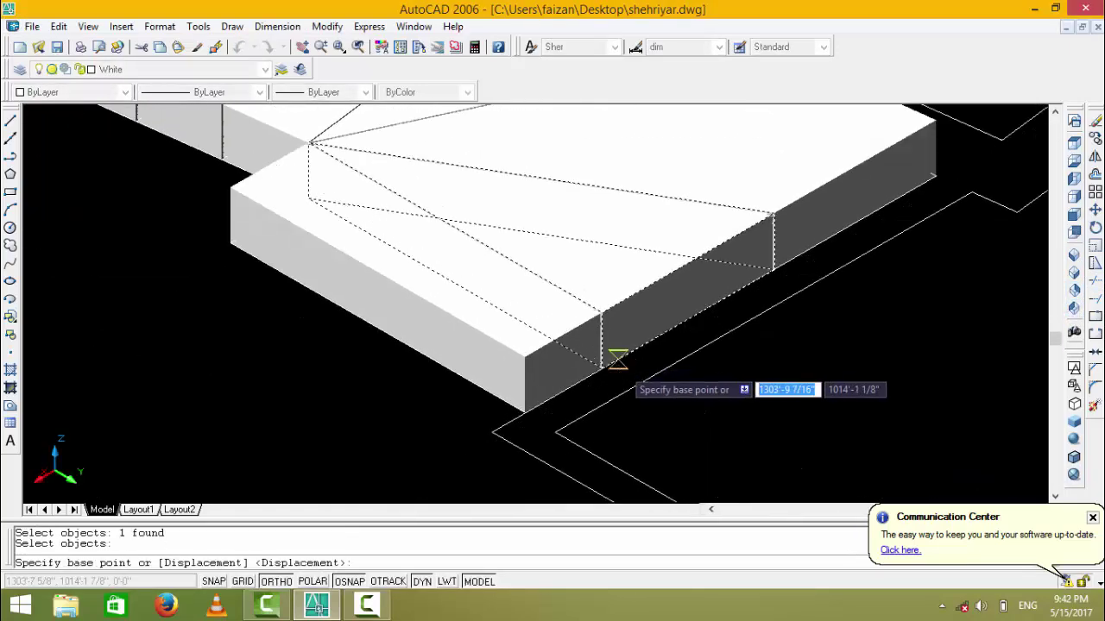
scroll(620, 365, "up", 2)
left_click(577, 367)
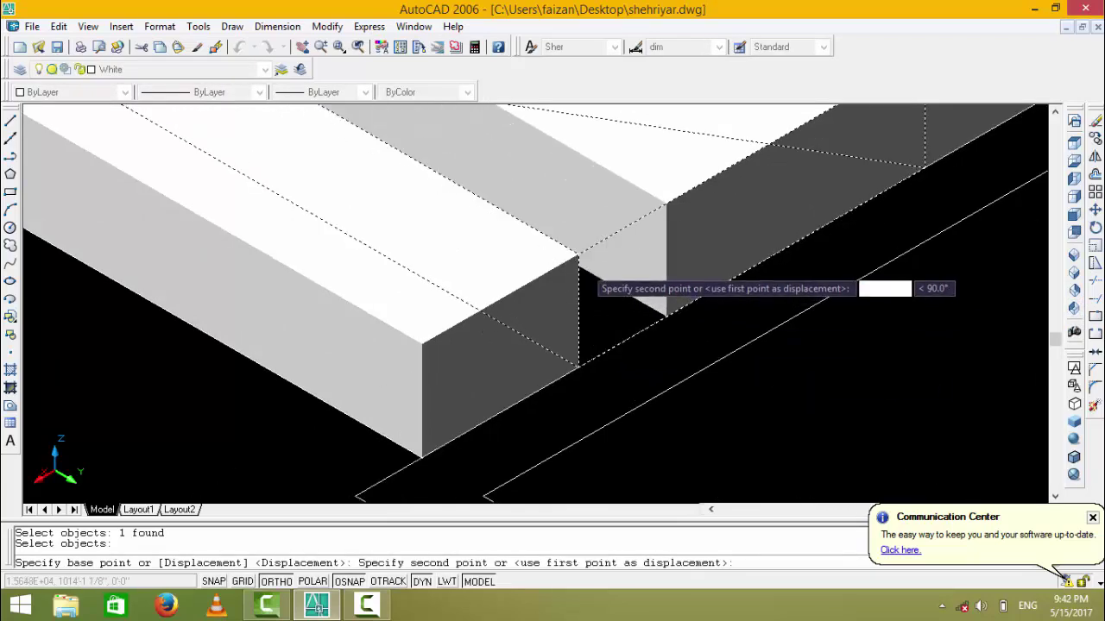
left_click(728, 276)
- Move the slab a second time, corner to corner, to adjust its placement
scroll(728, 275, "up", 2)
key("Return")
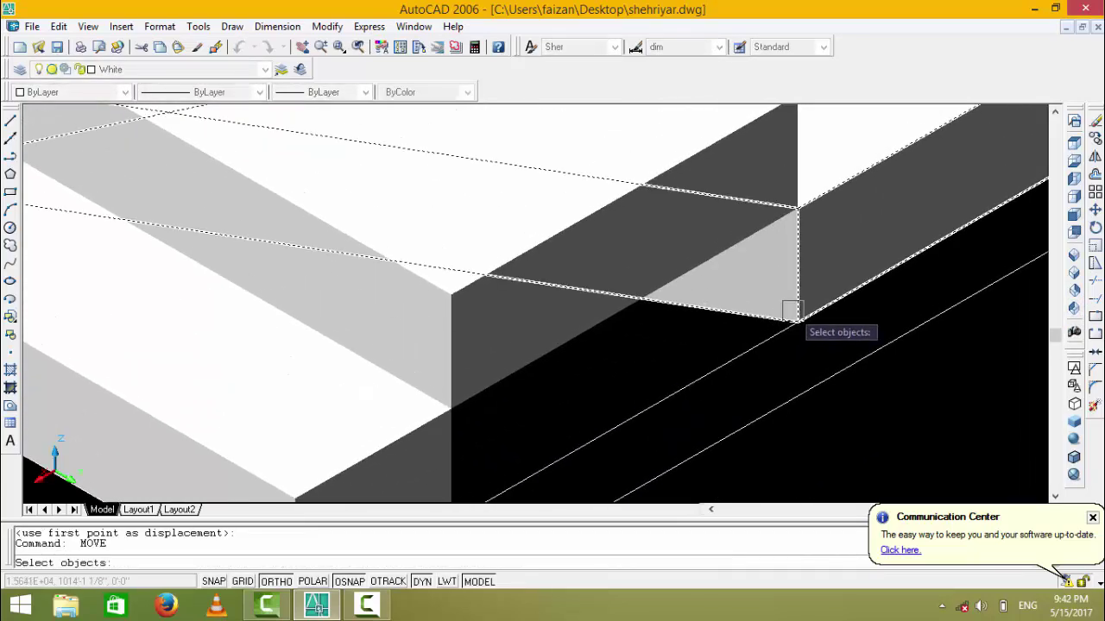
left_click(794, 313)
key("Return")
left_click(799, 321)
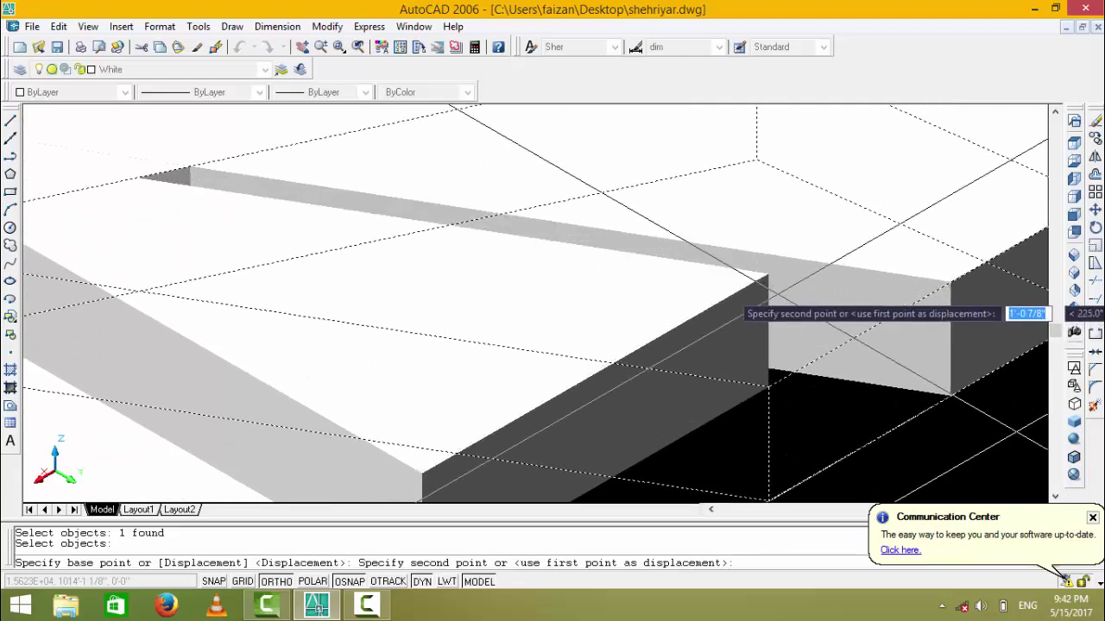
left_click(763, 275)
- Switch to the southeast, then northwest isometric view and zoom in on the stairs
scroll(844, 285, "down", 2)
scroll(829, 328, "down", 2)
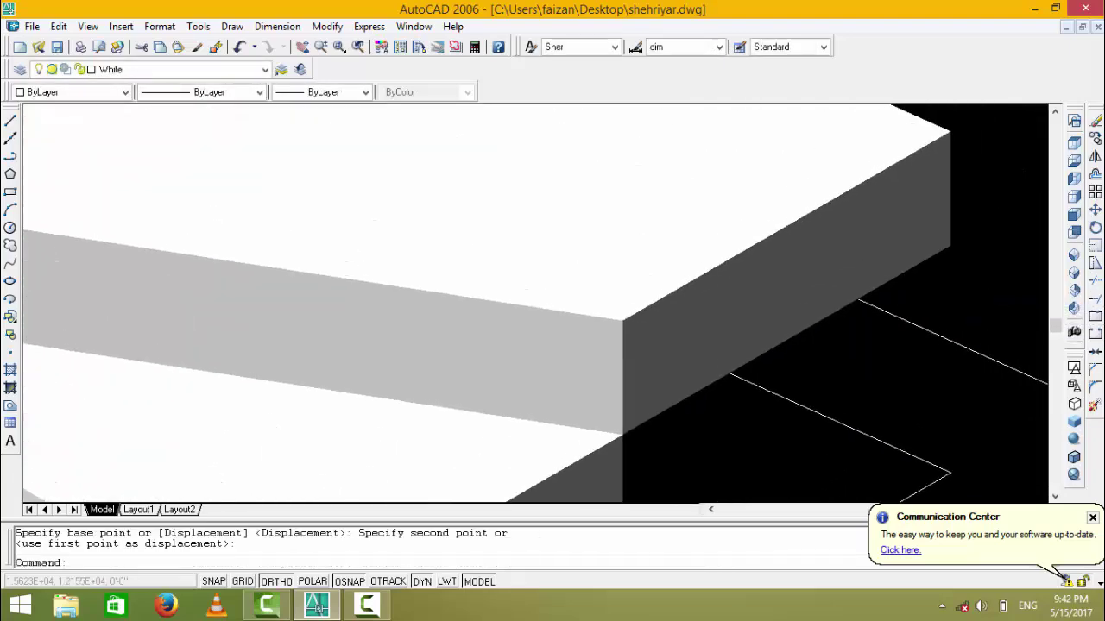
scroll(821, 365, "down", 2)
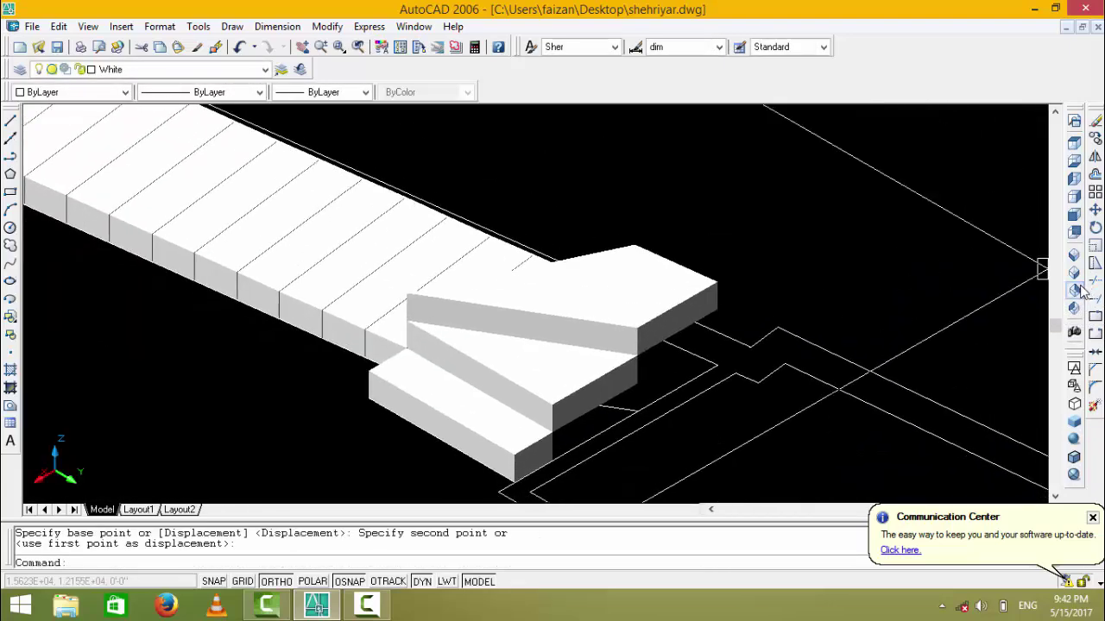
left_click(1075, 291)
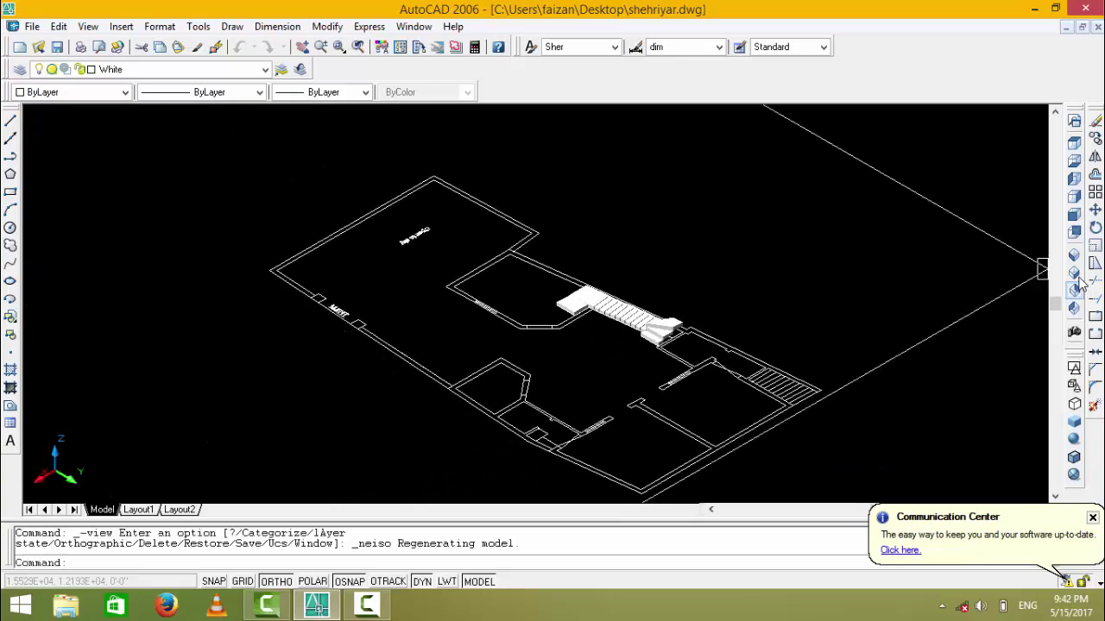
left_click(1074, 309)
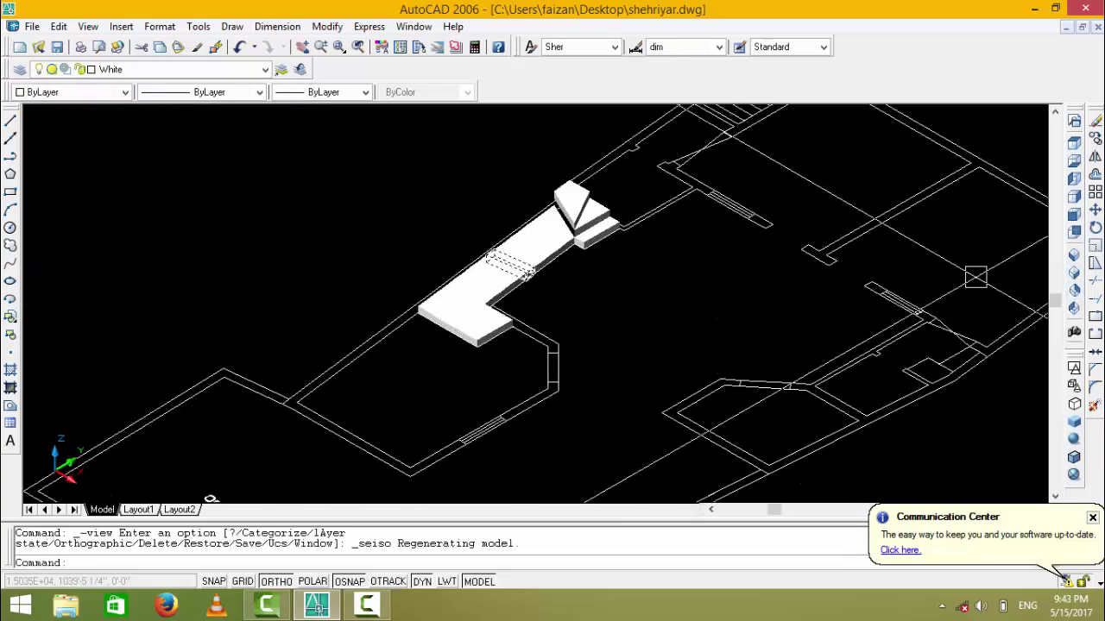
left_click(1073, 309)
scroll(708, 384, "up", 3)
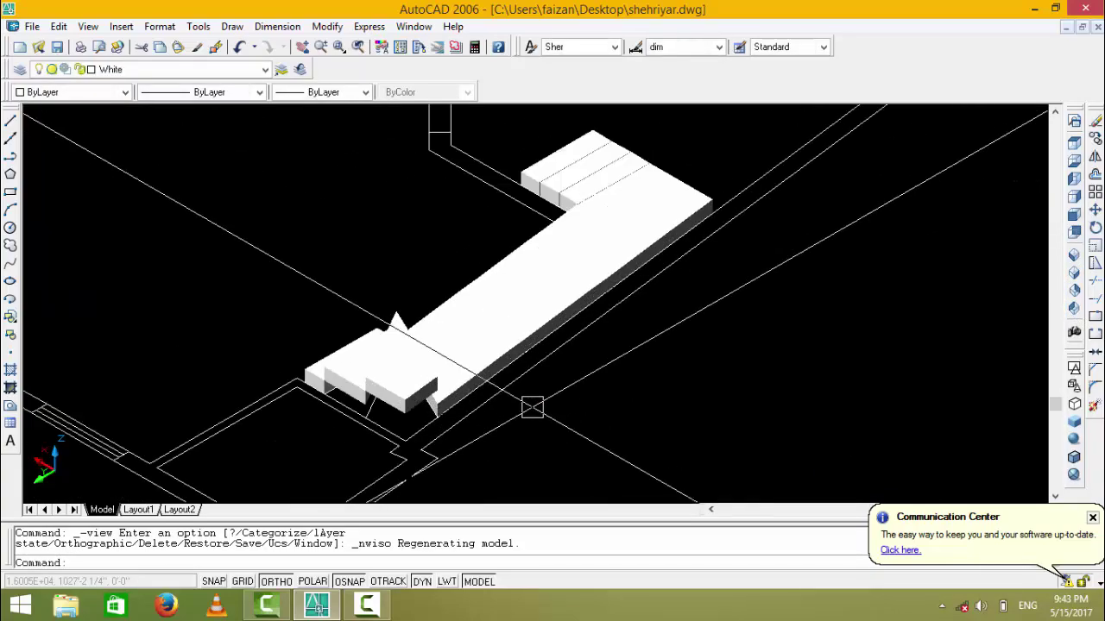
scroll(532, 397, "up", 3)
scroll(537, 363, "up", 2)
- Move one stair block from its corner into line with the other steps
type("m")
key("Return")
left_click(536, 363)
key("Return")
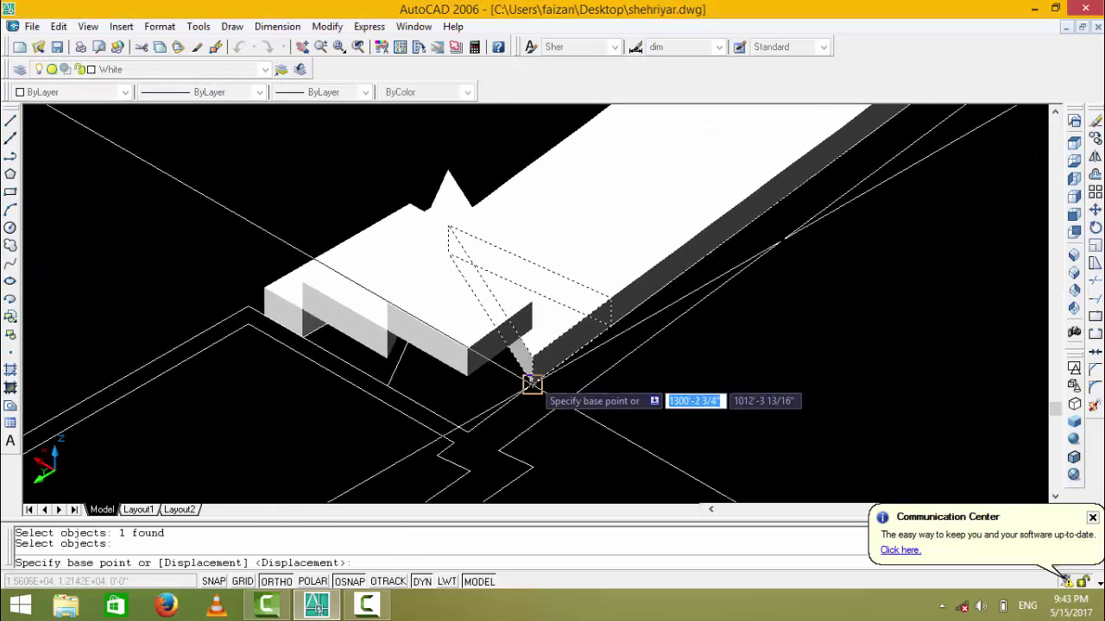
left_click(531, 382)
scroll(535, 388, "up", 3)
left_click(604, 358)
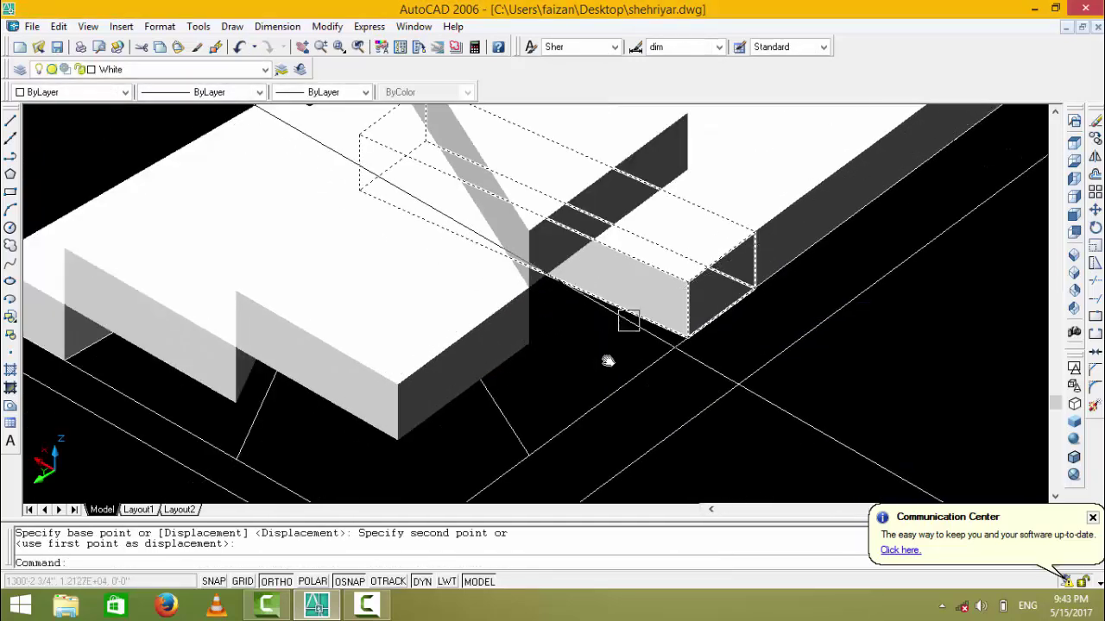
scroll(607, 360, "up", 2)
- Shift a stair box sideways, then lift it up onto the step
key("Return")
left_click(631, 401)
key("Return")
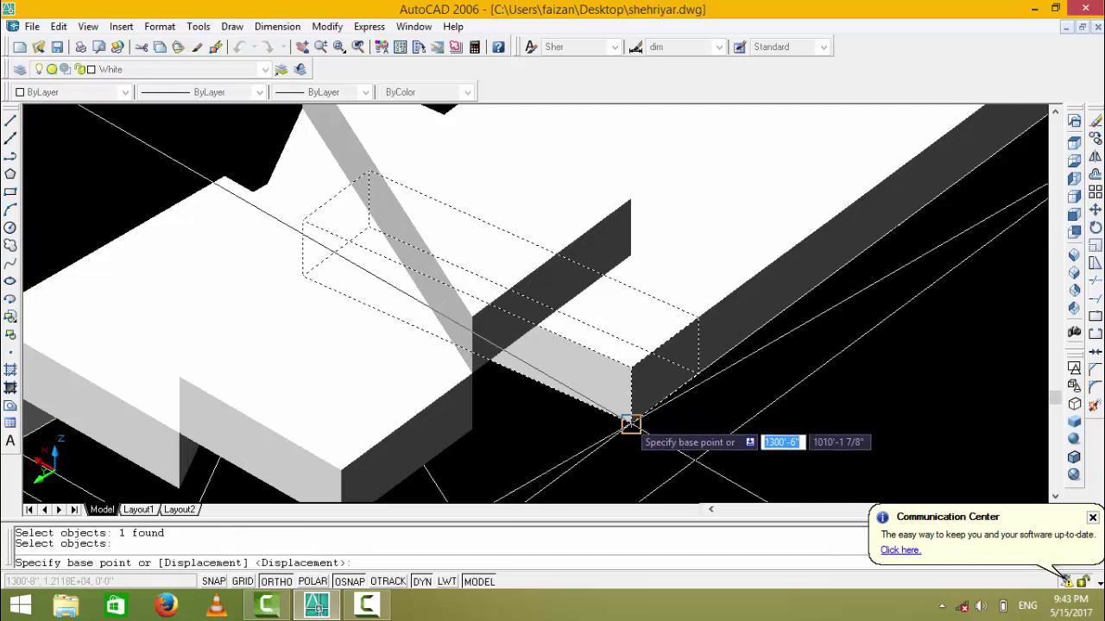
left_click(631, 419)
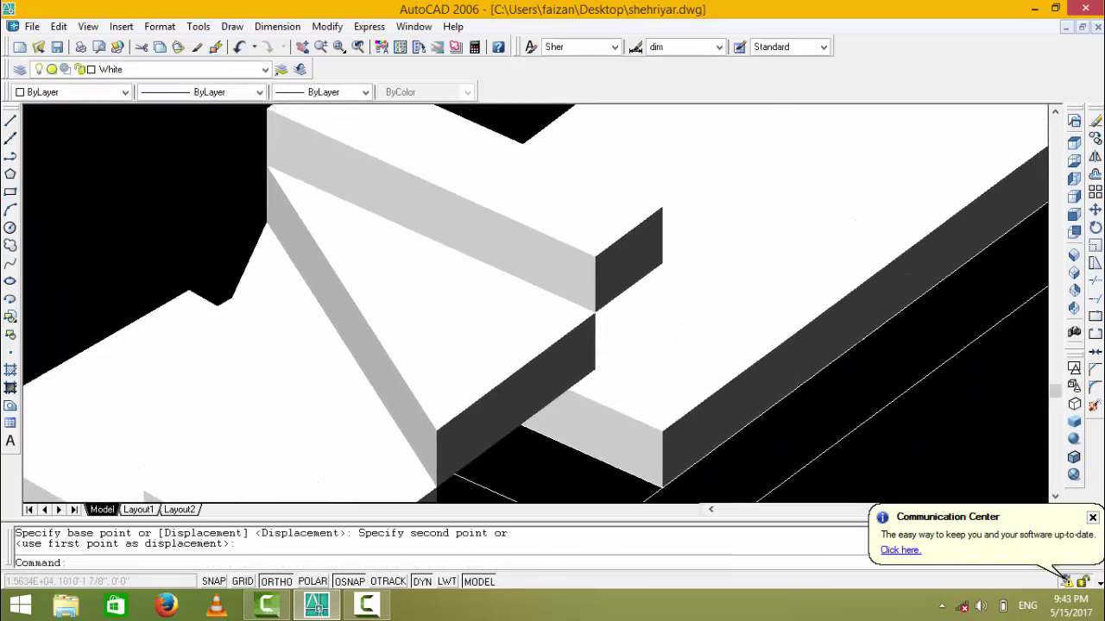
left_click(665, 458)
key("Return")
left_click(664, 477)
key("Return")
left_click(663, 480)
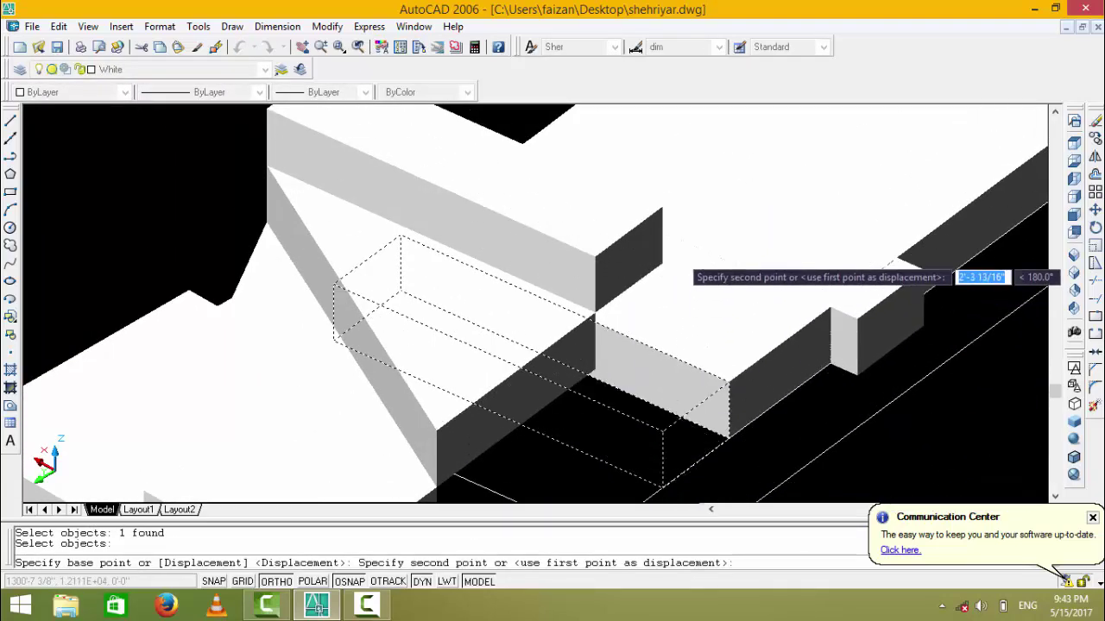
left_click(655, 204)
- Window-select the box and move it toward the destination step
key("Return")
left_click(720, 412)
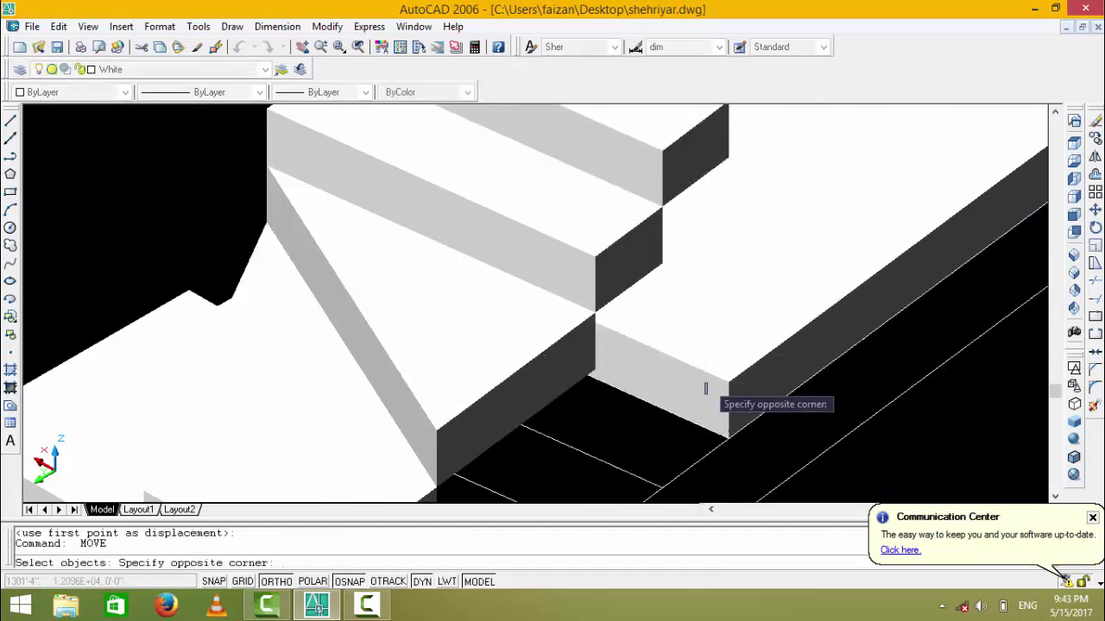
left_click(706, 389)
left_click(715, 377)
key("Return")
left_click(729, 423)
middle_click_drag(729, 250, 713, 423)
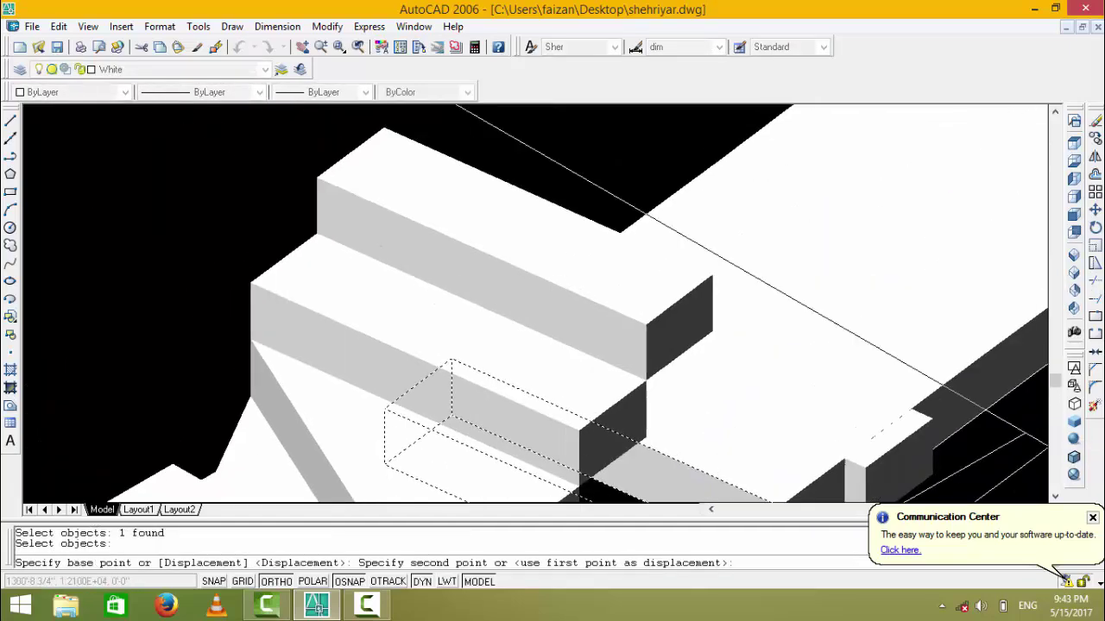
left_click(713, 274)
middle_click_drag(713, 274, 702, 247)
- Move the box twice more, stepping it further up the staircase
key("Return")
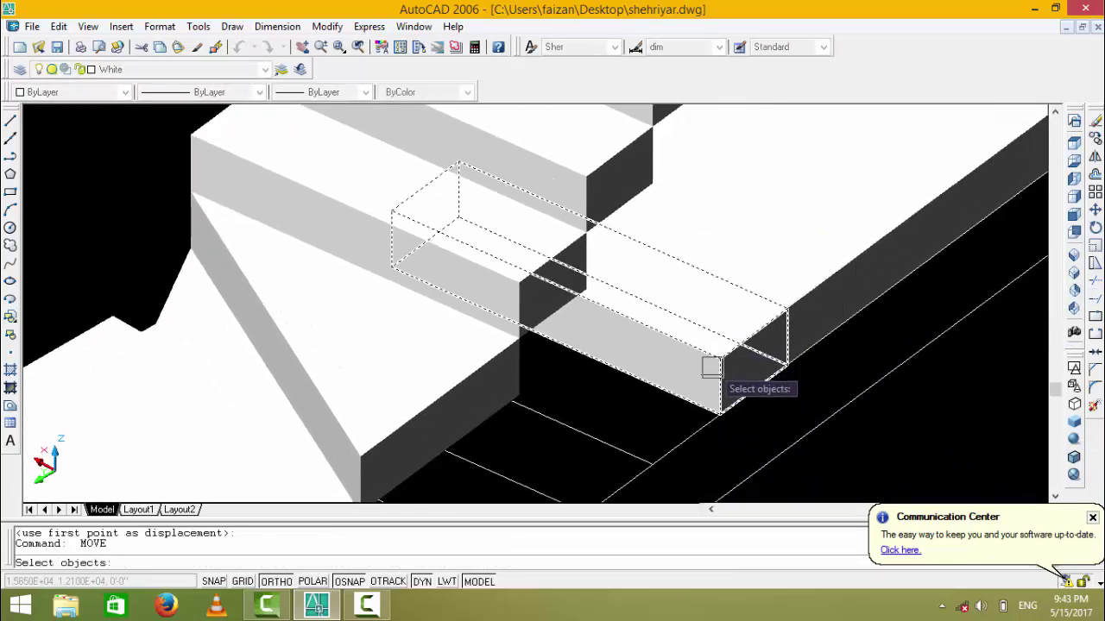
left_click(716, 370)
key("Return")
left_click(717, 415)
middle_click_drag(709, 309, 690, 210)
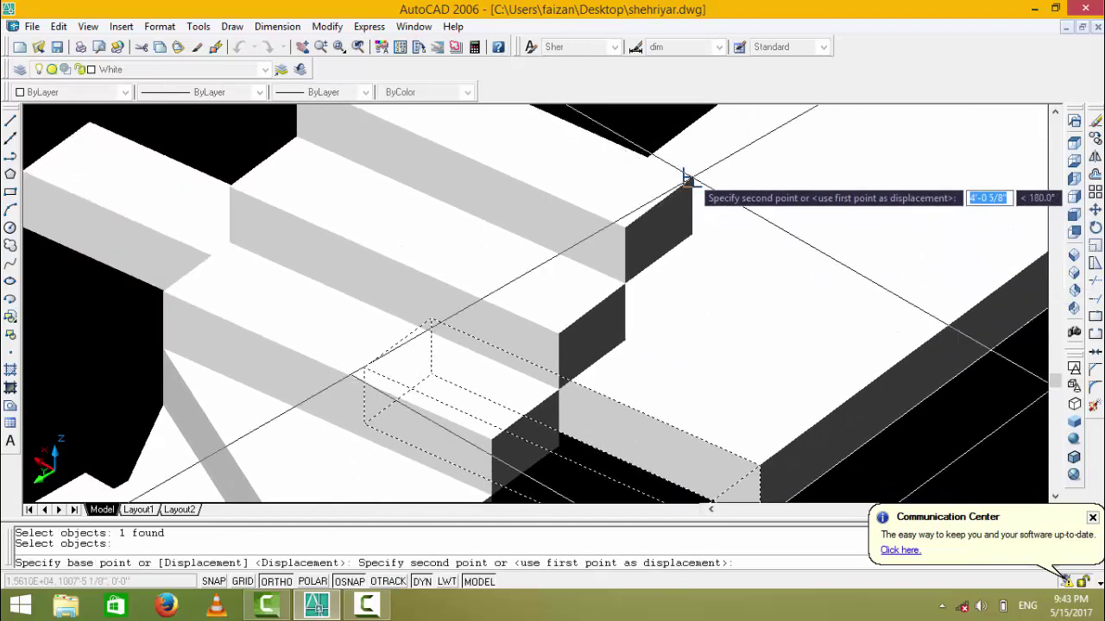
left_click(686, 178)
key("Return")
left_click(713, 354)
key("Return")
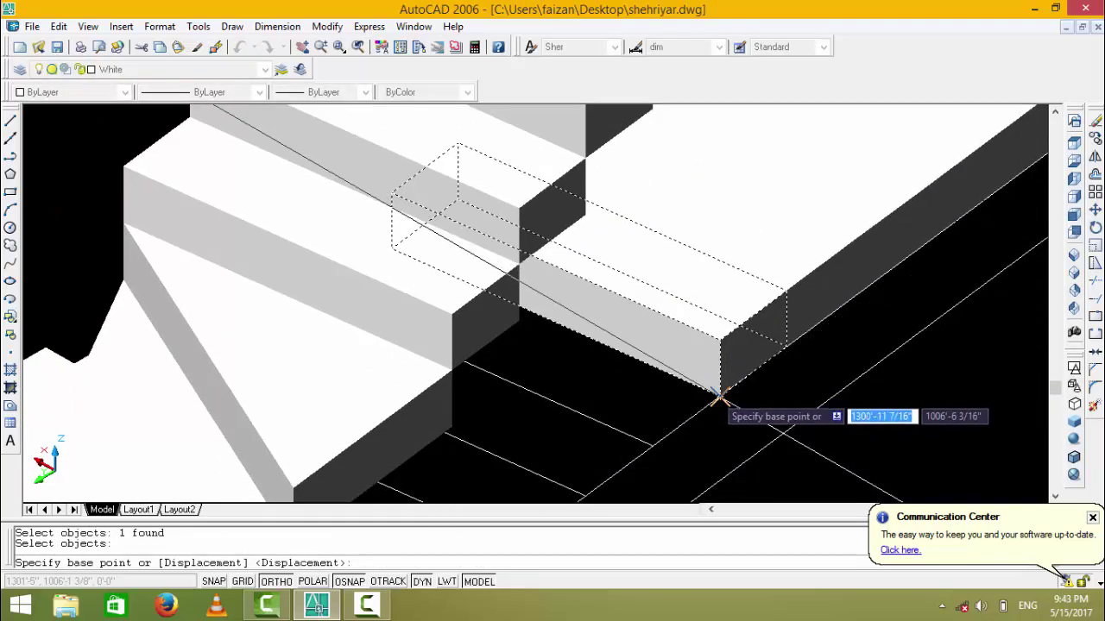
left_click(715, 395)
mouse_move(723, 112)
middle_mouse_down()
mouse_move(723, 257)
mouse_move(555, 296)
middle_mouse_up()
left_click(724, 257)
- Reselect the box after a false start and place it at the stair corner
key("Return")
left_click(729, 375)
key("Escape")
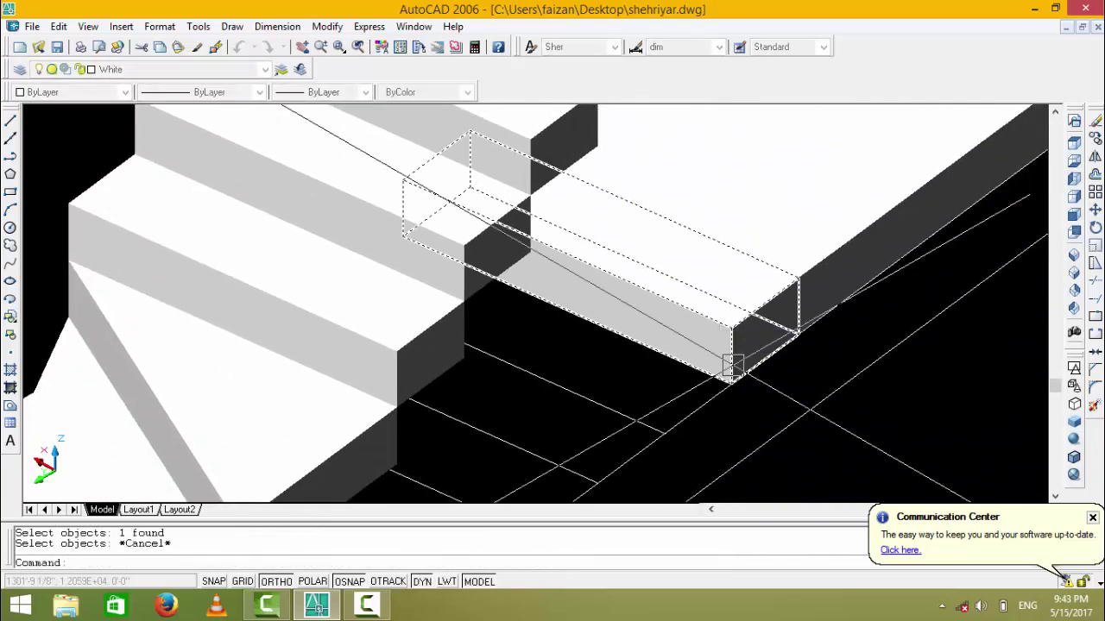
key("Return")
left_click(729, 380)
key("Return")
left_click(729, 380)
middle_click_drag(730, 173, 707, 449)
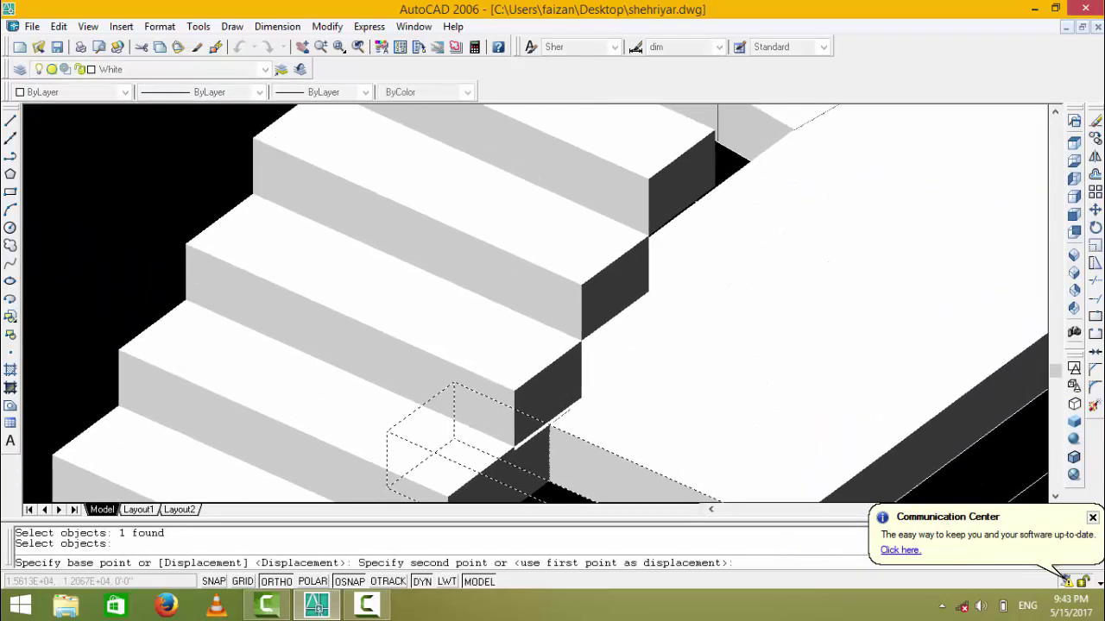
middle_click_drag(716, 178, 707, 209)
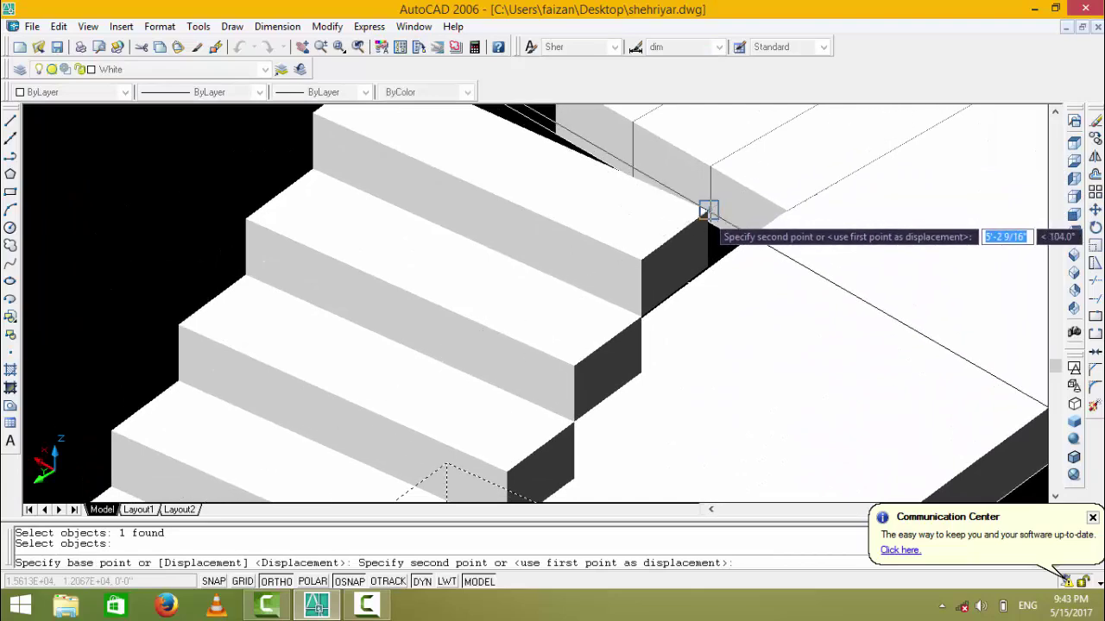
left_click(708, 210)
- Cancel a move, reselect the box, and drop it at a new position
key("Return")
left_click(752, 419)
key("Return")
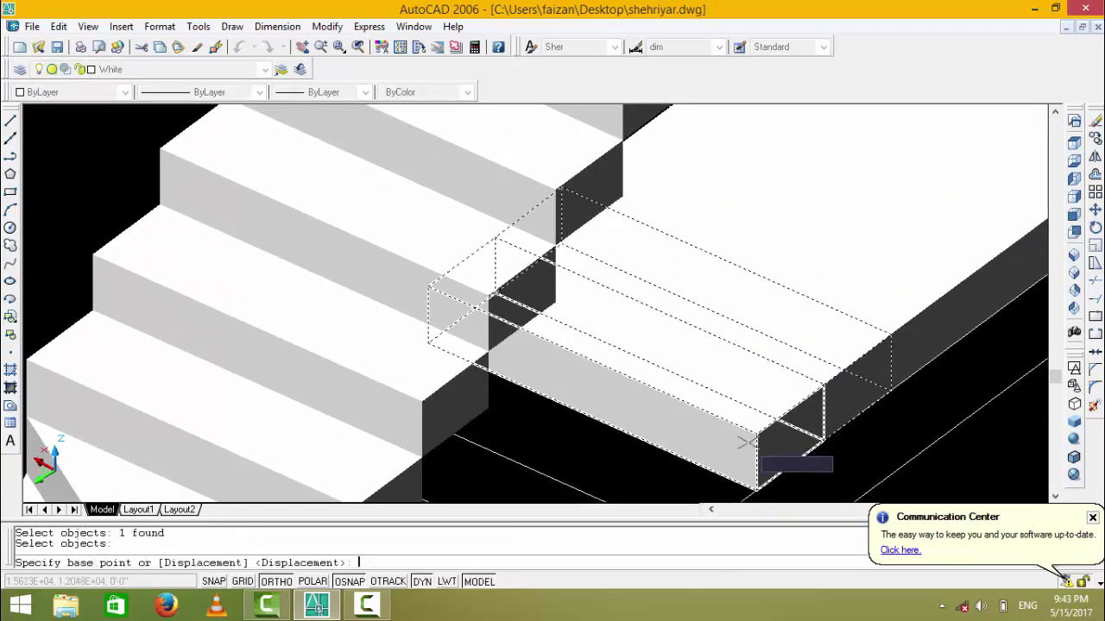
left_click(748, 407)
key("Escape")
key("Return")
left_click(757, 480)
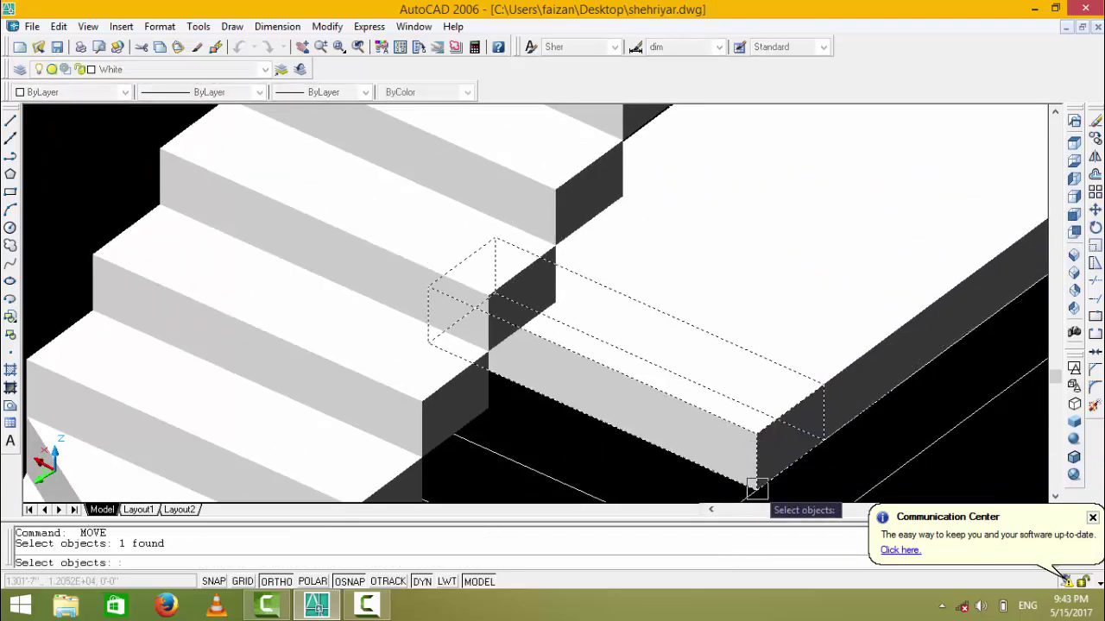
key("Return")
left_click(757, 479)
middle_click_drag(605, 274, 698, 279)
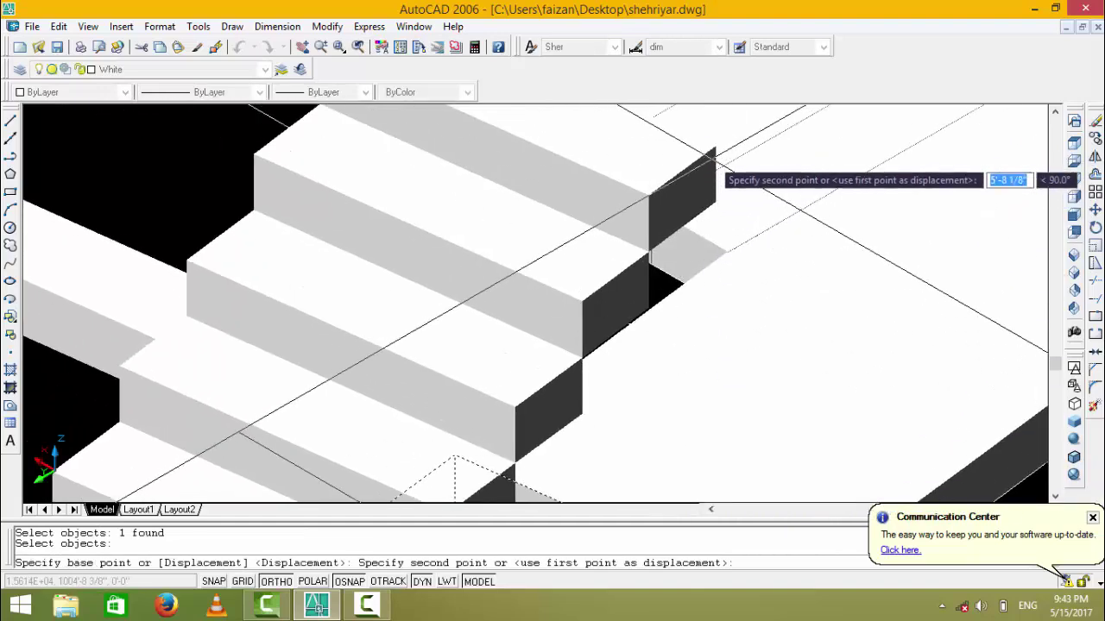
left_click(715, 143)
- Reselect the box and place it against the stair edge near the landing
middle_click_drag(780, 343, 716, 296)
key("Return")
left_click(715, 296)
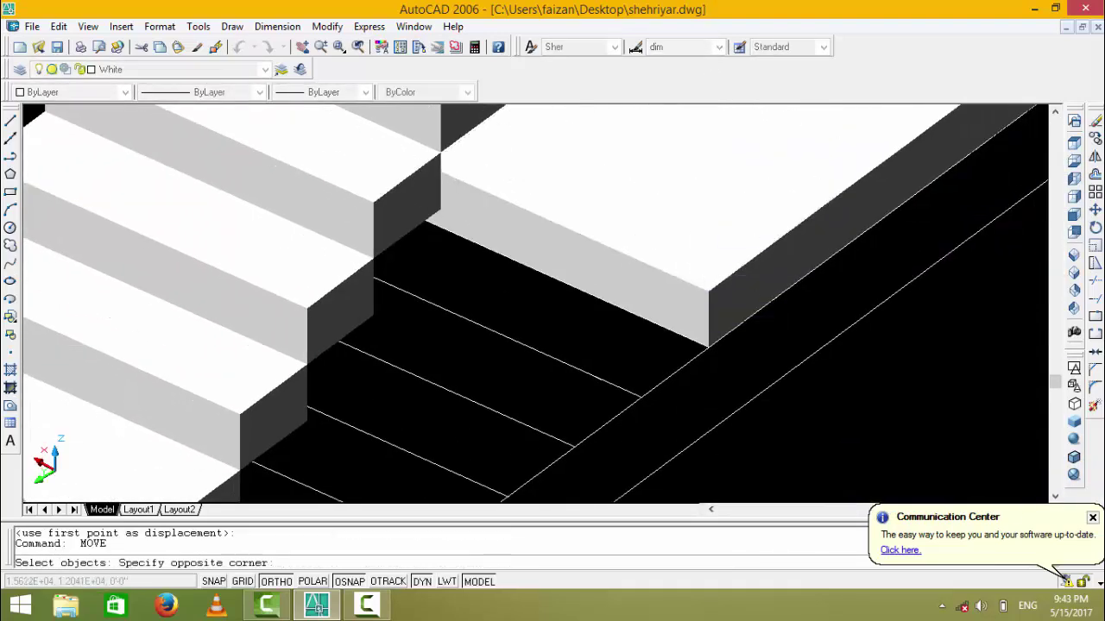
left_click(700, 316)
left_click(709, 326)
left_click(710, 328)
key("Return")
left_click(707, 348)
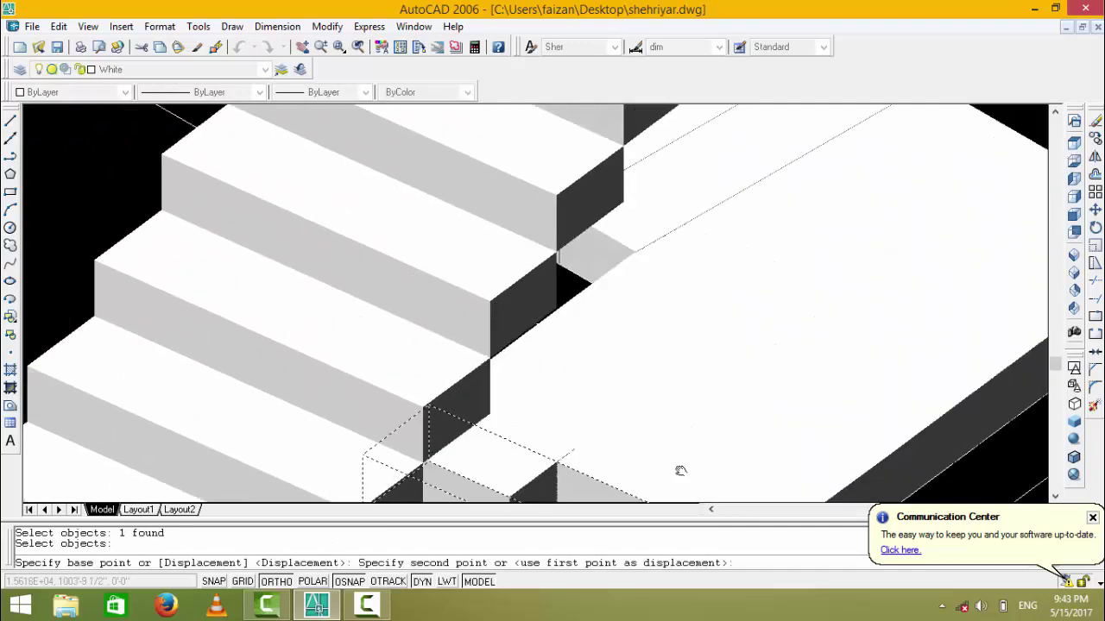
middle_click_drag(708, 348, 661, 452)
left_click(695, 259)
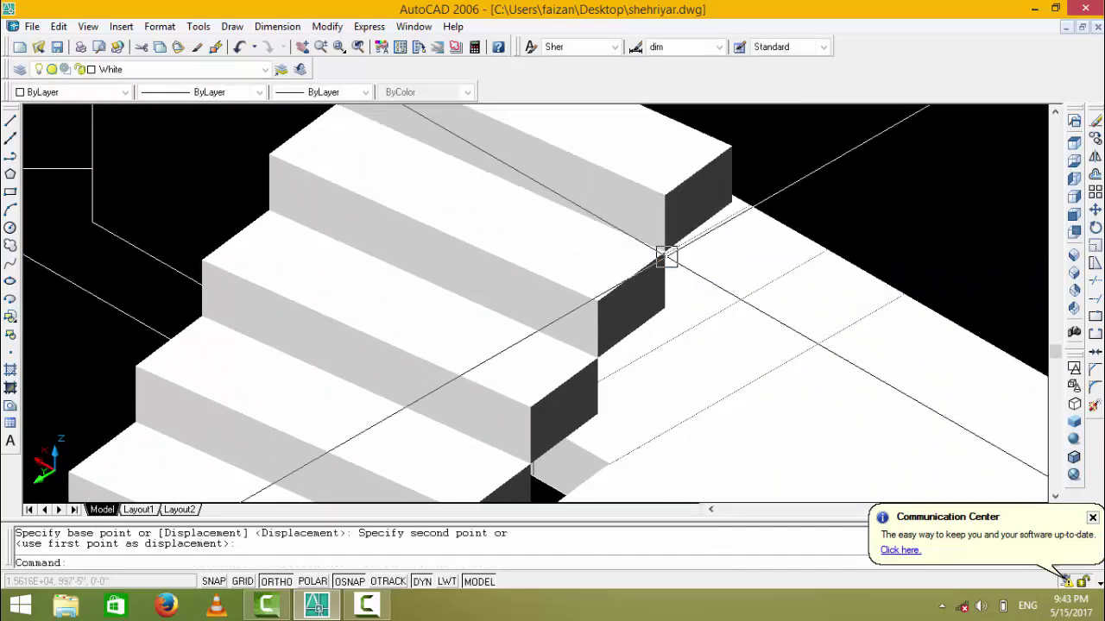
scroll(698, 254, "down", 3)
scroll(703, 250, "up", 2)
- Nudge the box to a nearby spot with another move
key("Return")
left_click(709, 345)
key("Return")
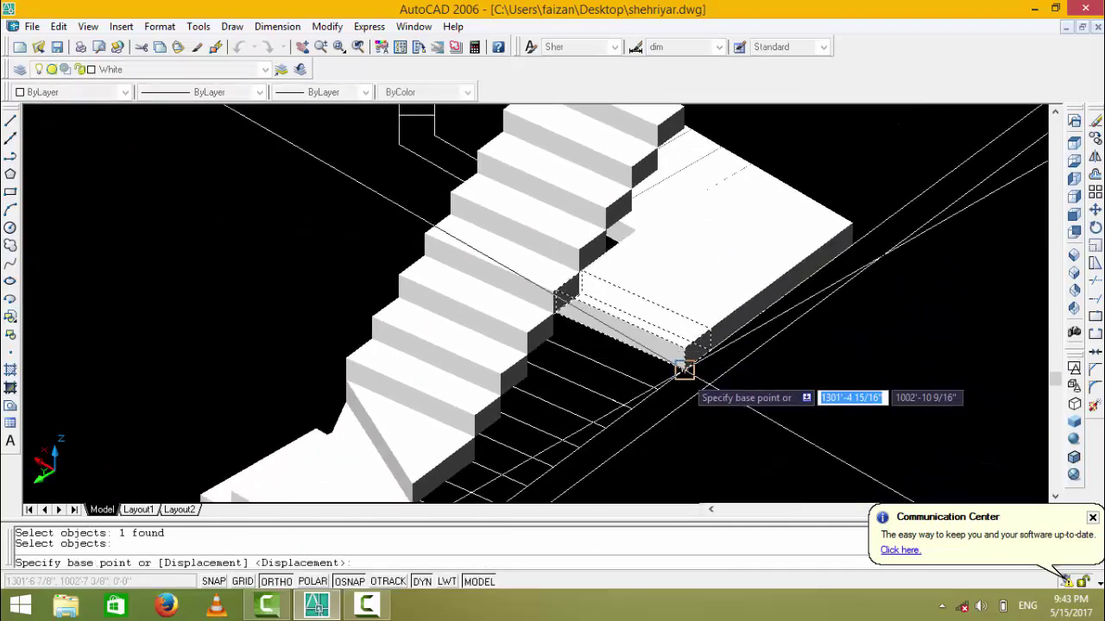
left_click(683, 365)
scroll(661, 310, "down", 2)
left_click(682, 371)
scroll(685, 382, "up", 1)
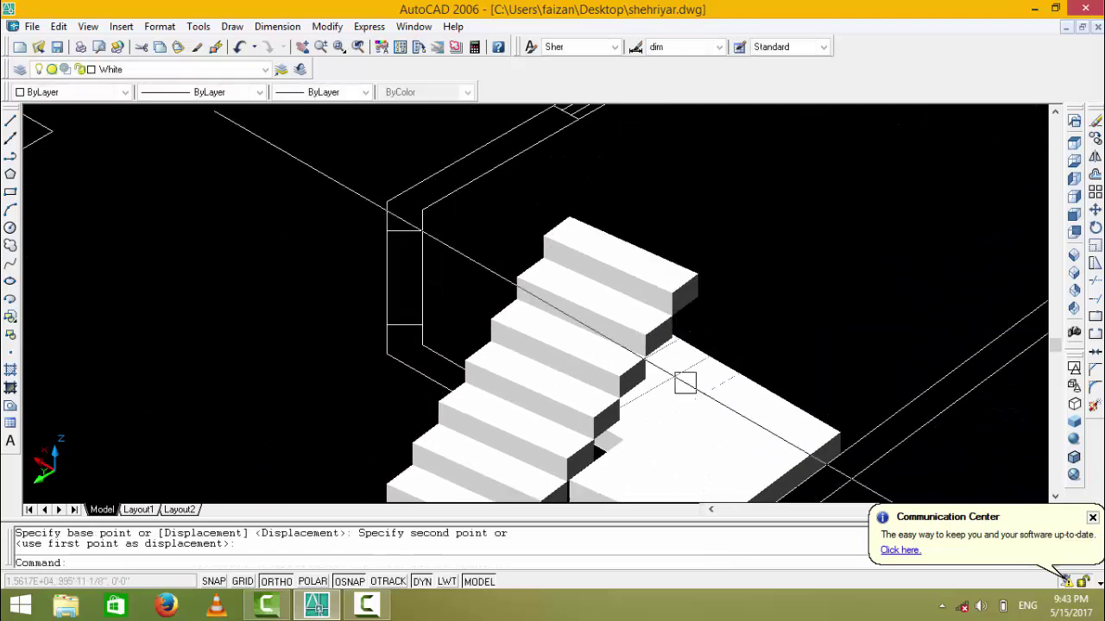
scroll(685, 382, "up", 2)
- Move the box so it sits beside the stairs
key("Return")
left_click(677, 384)
key("Return")
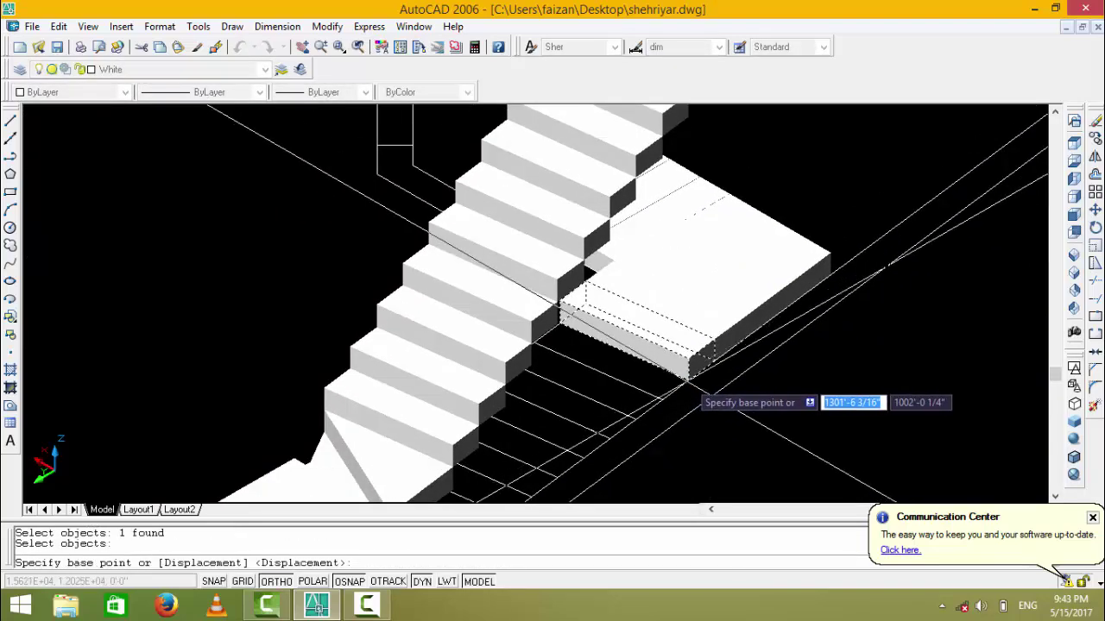
left_click(686, 382)
scroll(656, 380, "down", 2)
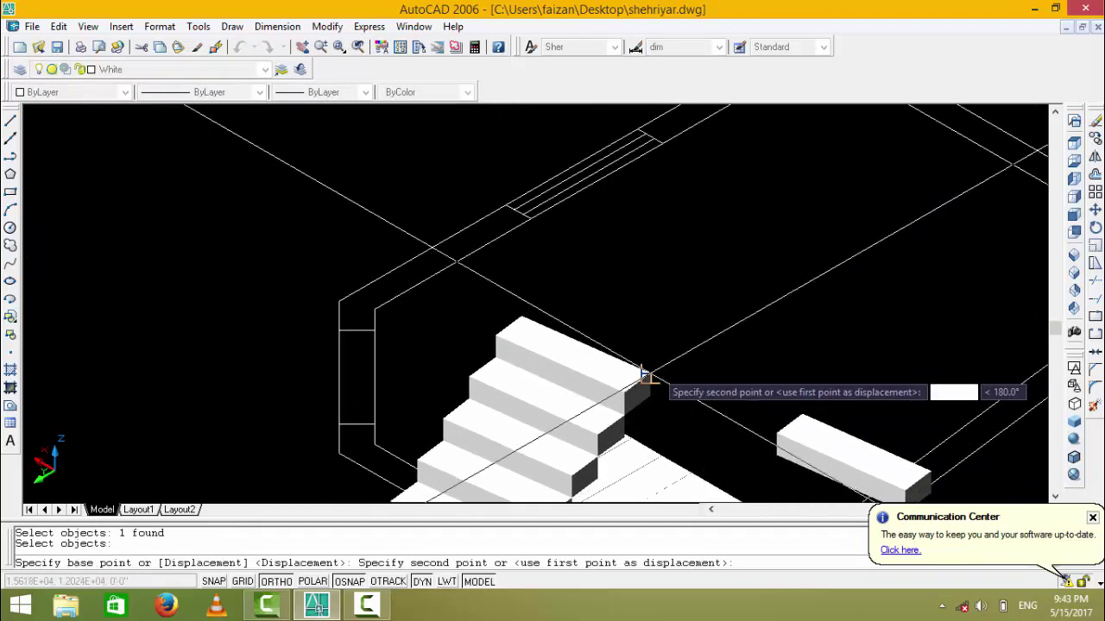
left_click(656, 387)
scroll(681, 285, "up", 2)
- Move the box again from its corner to a higher position
key("Return")
left_click(691, 345)
key("Return")
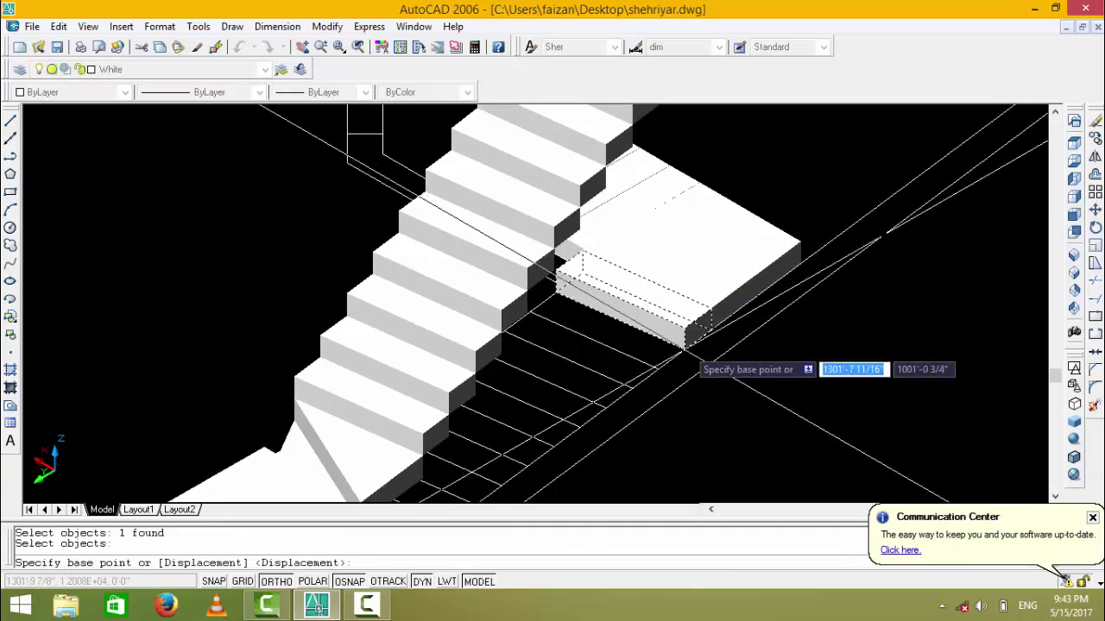
left_click(682, 354)
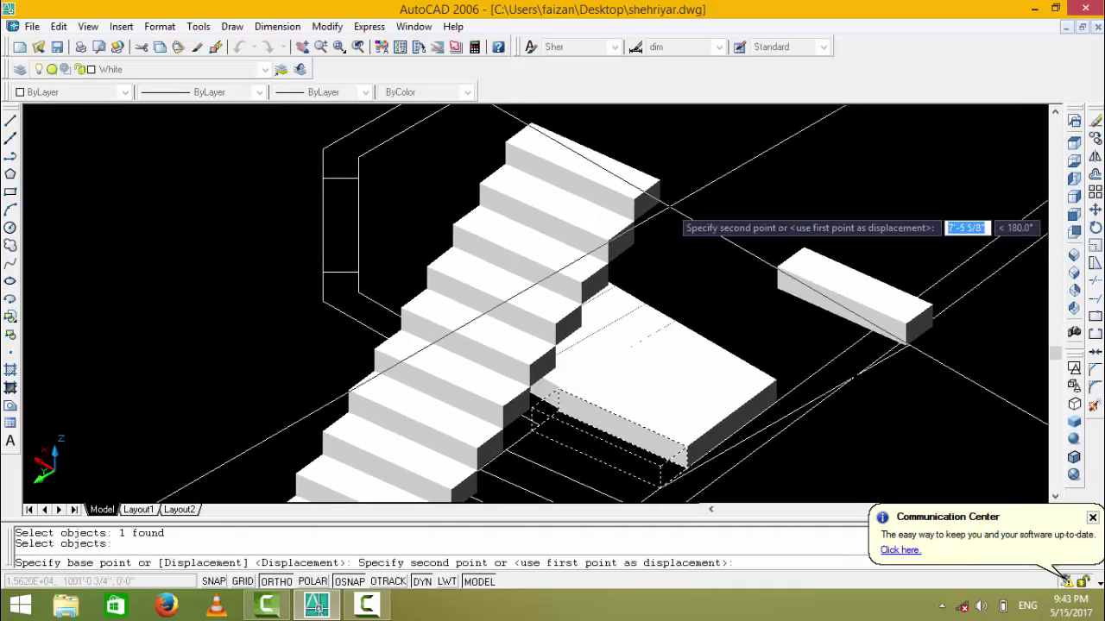
left_click(702, 295)
- Move the box up to rest against the stair landing
key("Return")
left_click(683, 301)
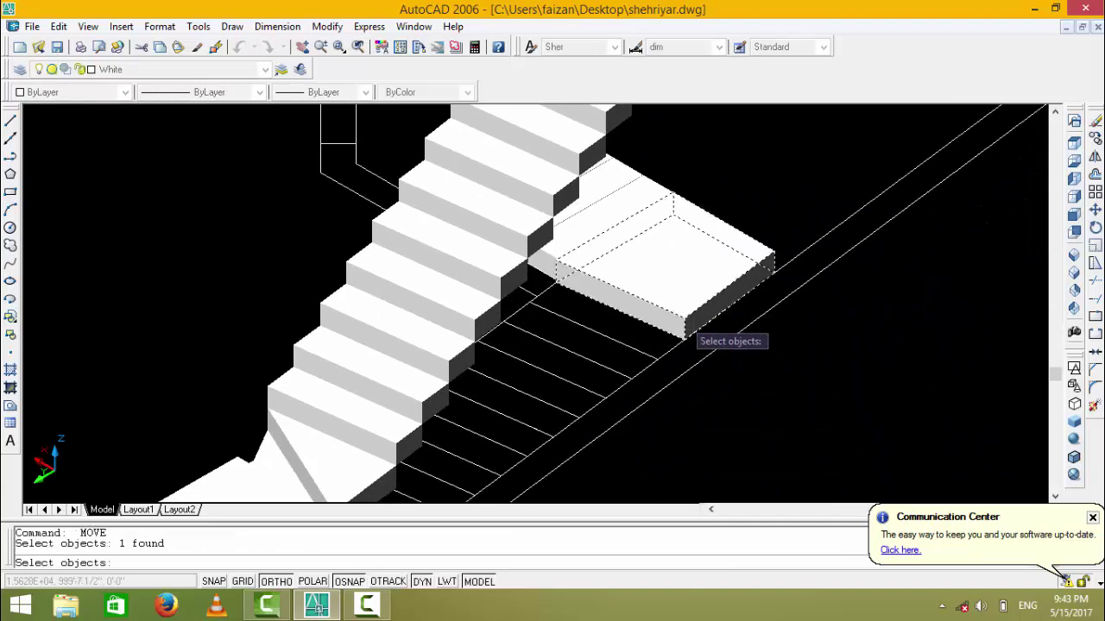
key("Return")
left_click(681, 342)
scroll(673, 202, "down", 2)
scroll(673, 293, "up", 5)
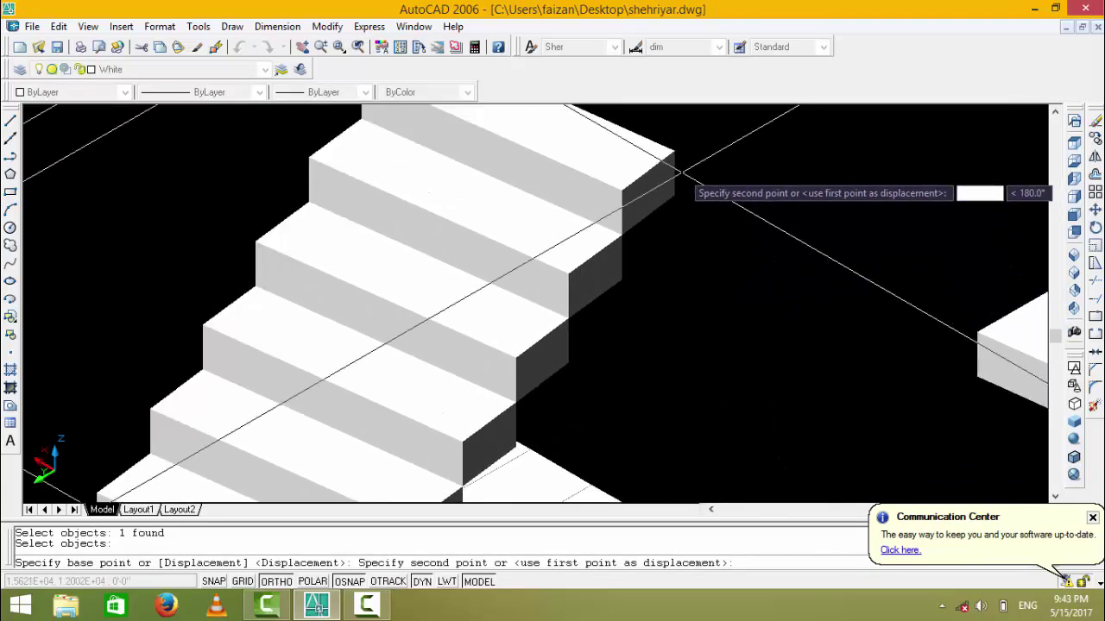
left_click(677, 148)
scroll(779, 383, "down", 2)
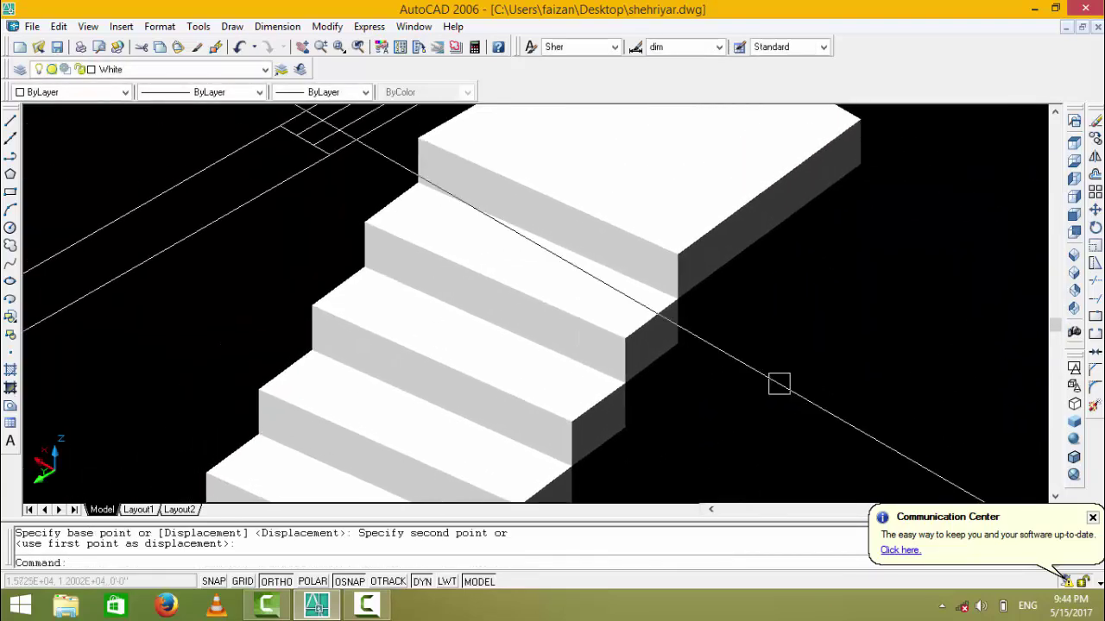
scroll(779, 382, "down", 2)
- In NE Isometric view, move the first small block onto the staircase's top landing
left_click(1075, 291)
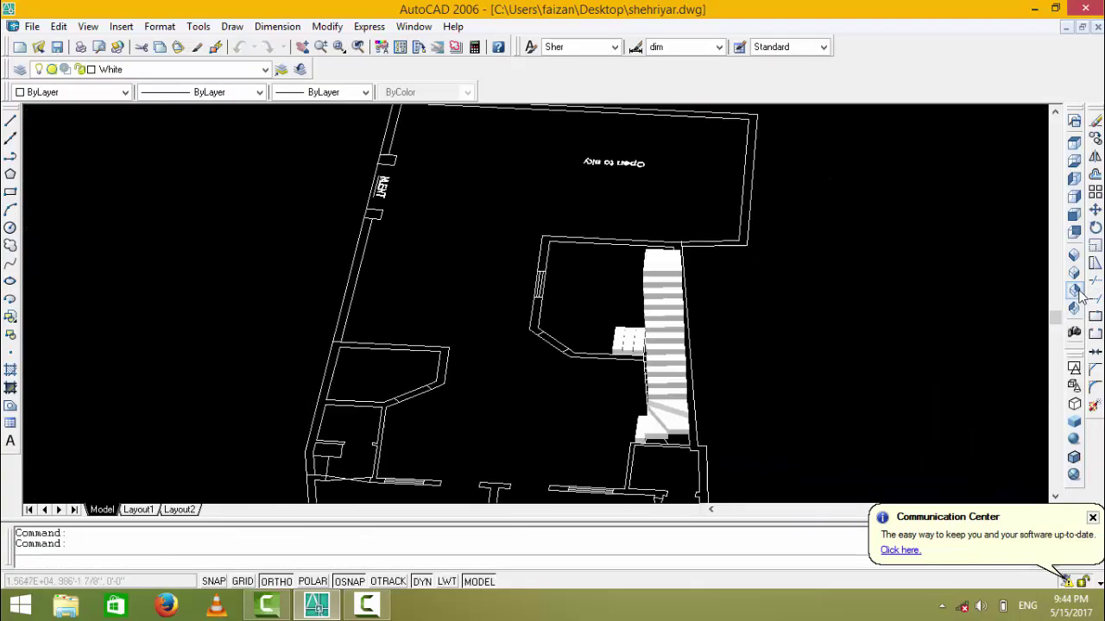
scroll(707, 299, "up", 3)
scroll(523, 409, "up", 2)
type("m")
key("Return")
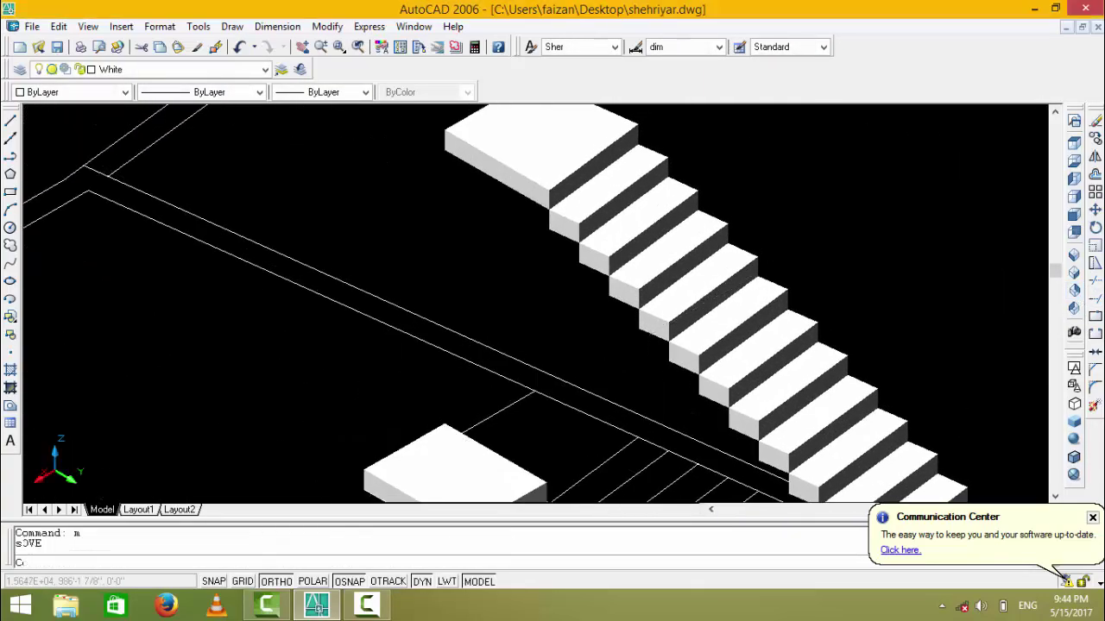
left_click(522, 473)
key("Return")
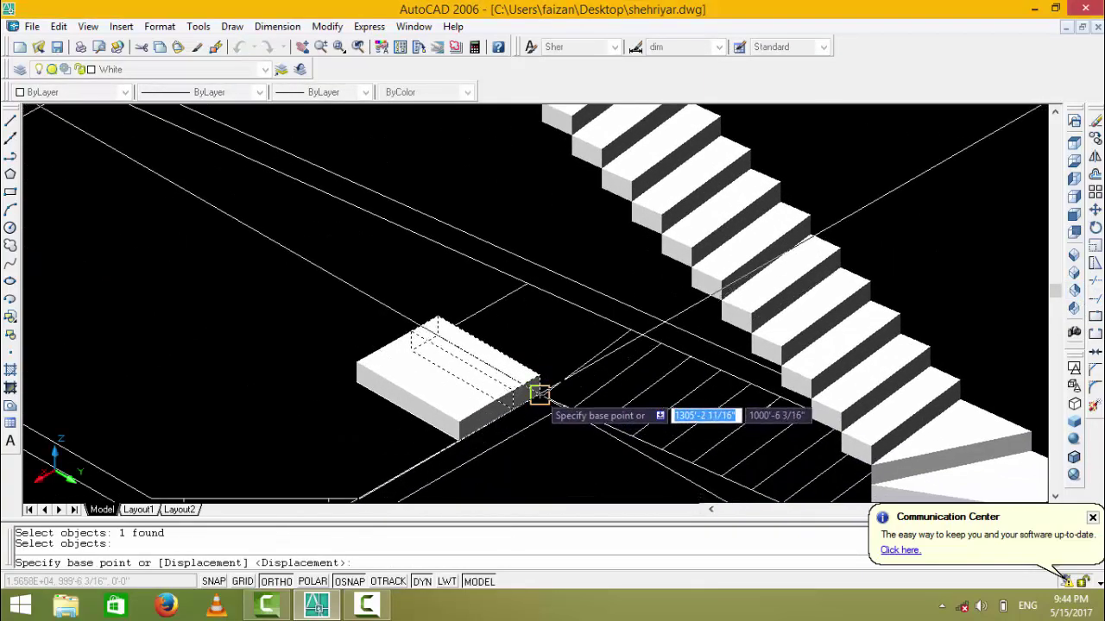
left_click(535, 395)
scroll(544, 346, "up", 2)
scroll(535, 298, "up", 2)
left_click(536, 289)
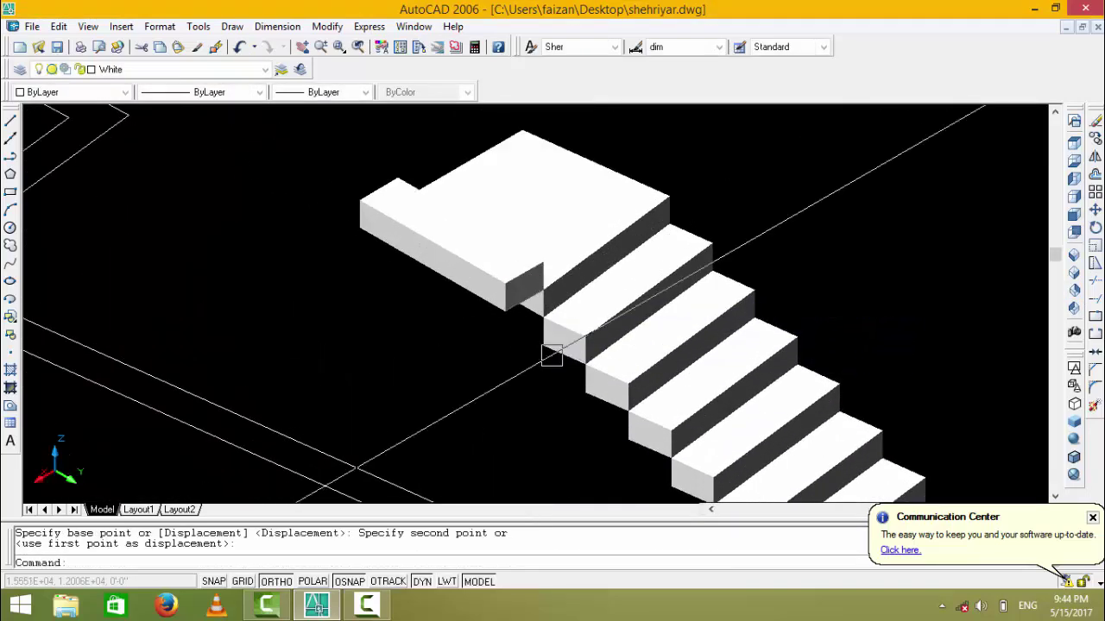
- Move a second small block up beside the top landing
key("Return")
middle_click_drag(504, 310, 555, 259)
middle_click_drag(345, 202, 518, 253)
left_click(499, 366)
key("Return")
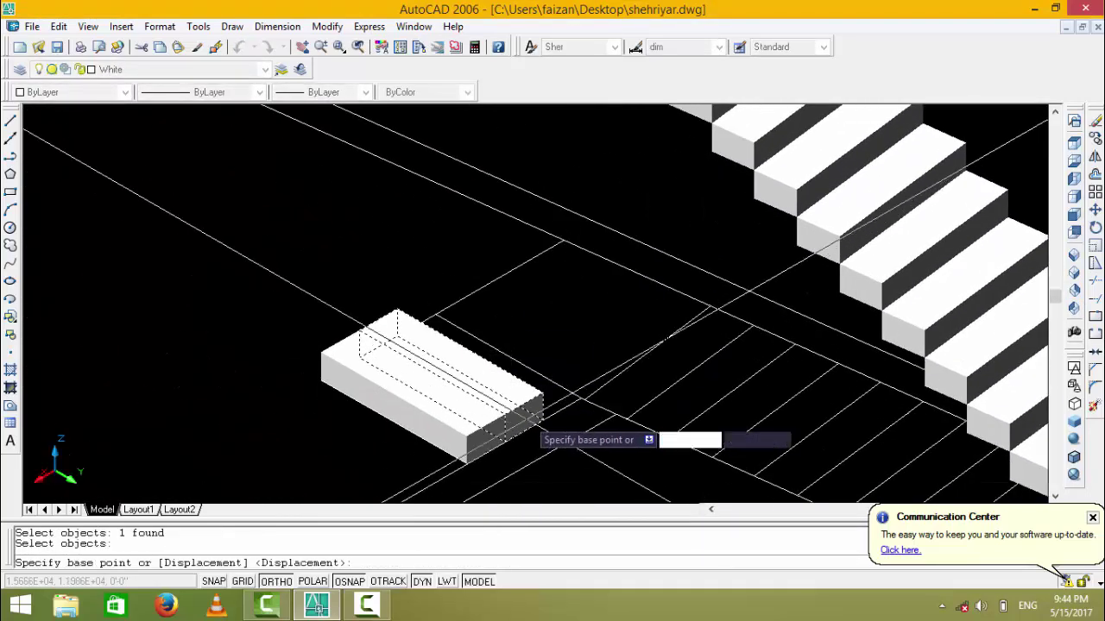
left_click(542, 423)
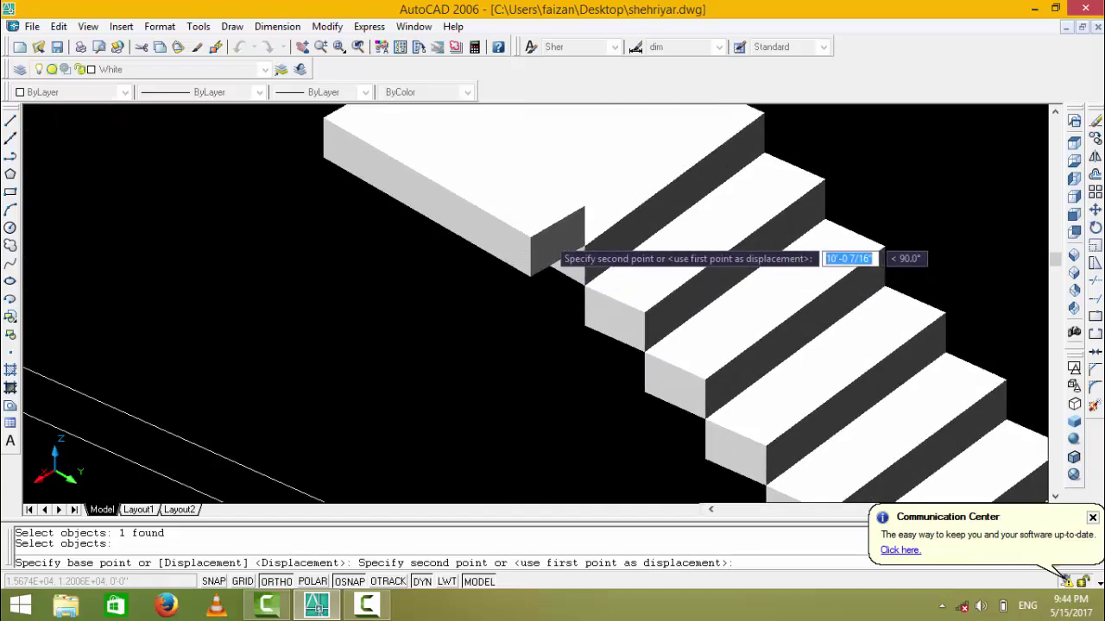
left_click(542, 291)
- Move the third small block onto the top landing and save the drawing
scroll(542, 291, "down", 3)
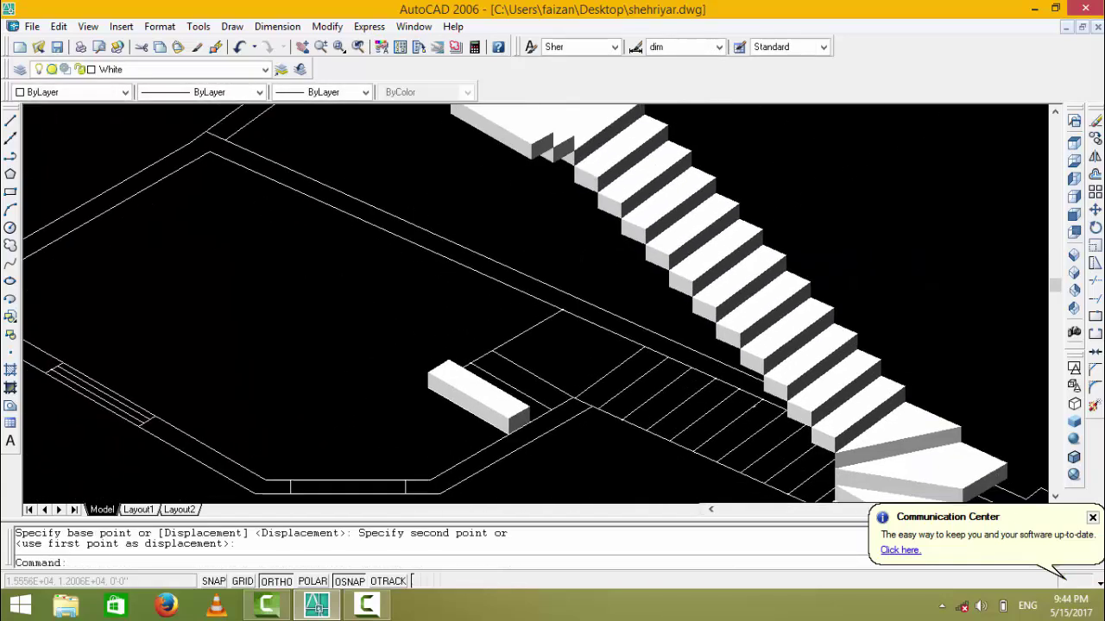
key("Return")
left_click(518, 402)
key("Return")
left_click(523, 418)
scroll(530, 305, "up", 2)
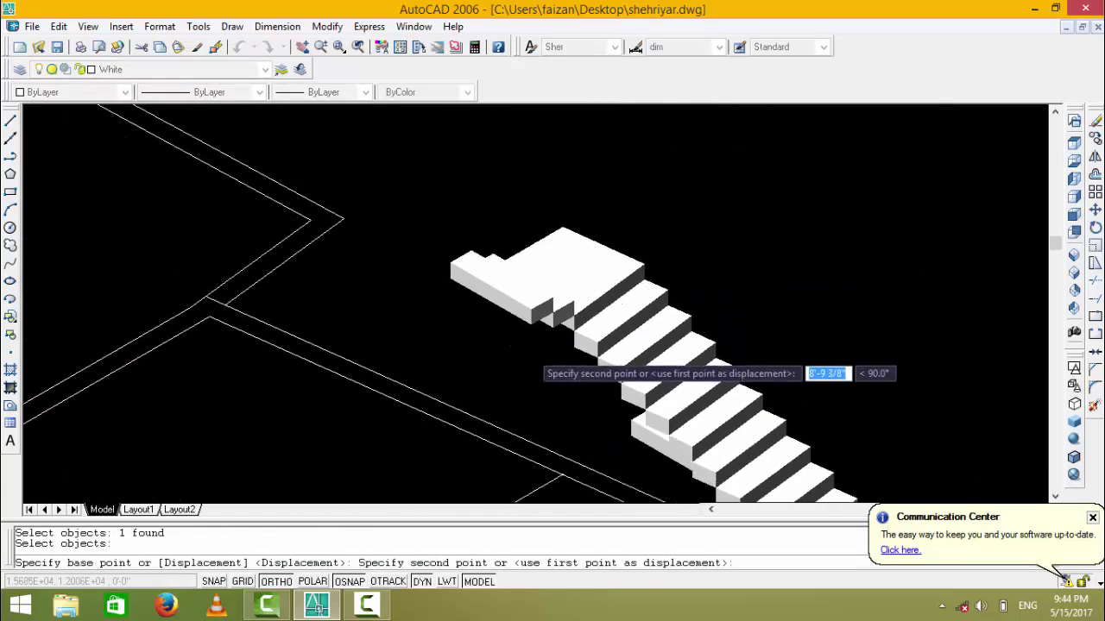
scroll(527, 363, "up", 2)
left_click(520, 239)
scroll(557, 303, "down", 2)
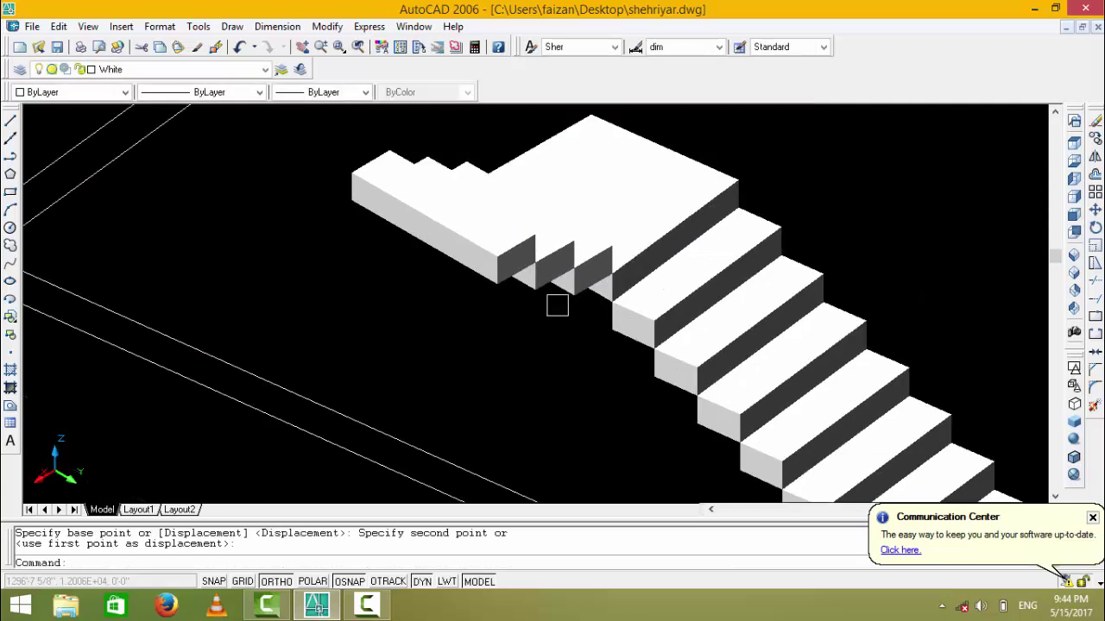
scroll(559, 311, "down", 1)
key("ctrl+s")
scroll(565, 315, "down", 1)
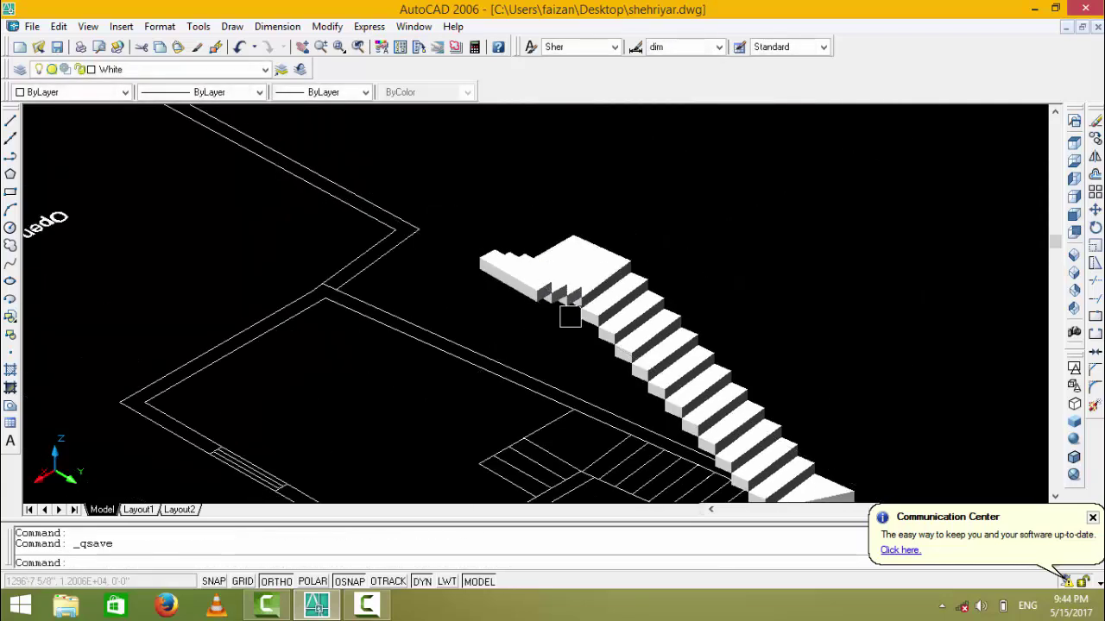
- Turn the Boundry wall layer on and frame the stairs and walls
left_click(109, 74)
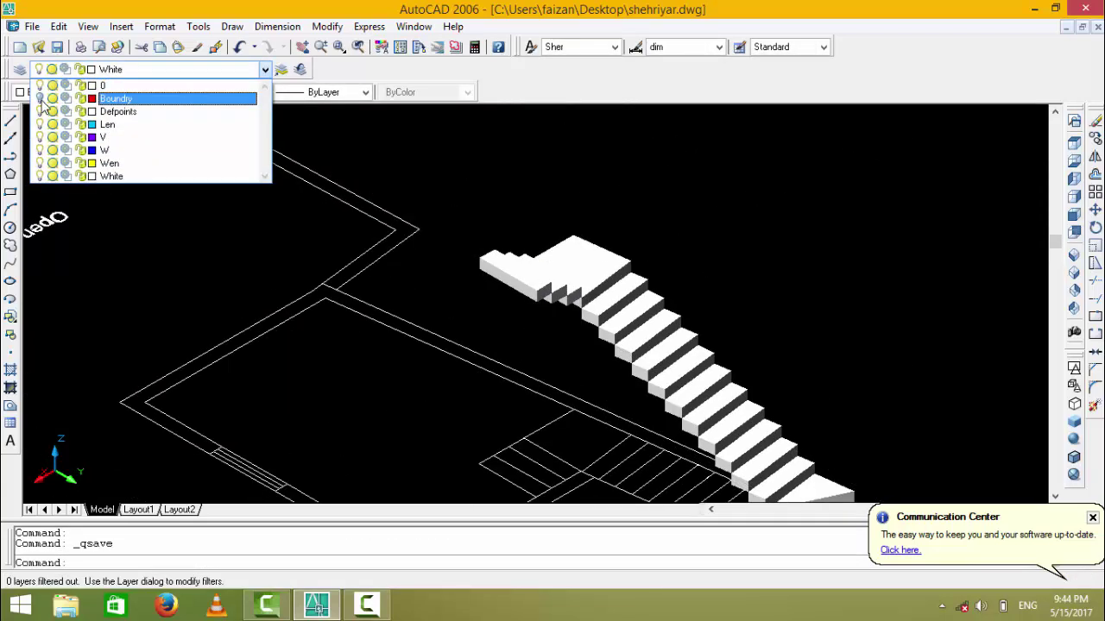
left_click(40, 98)
scroll(382, 259, "down", 2)
scroll(395, 296, "up", 3)
scroll(415, 259, "up", 1)
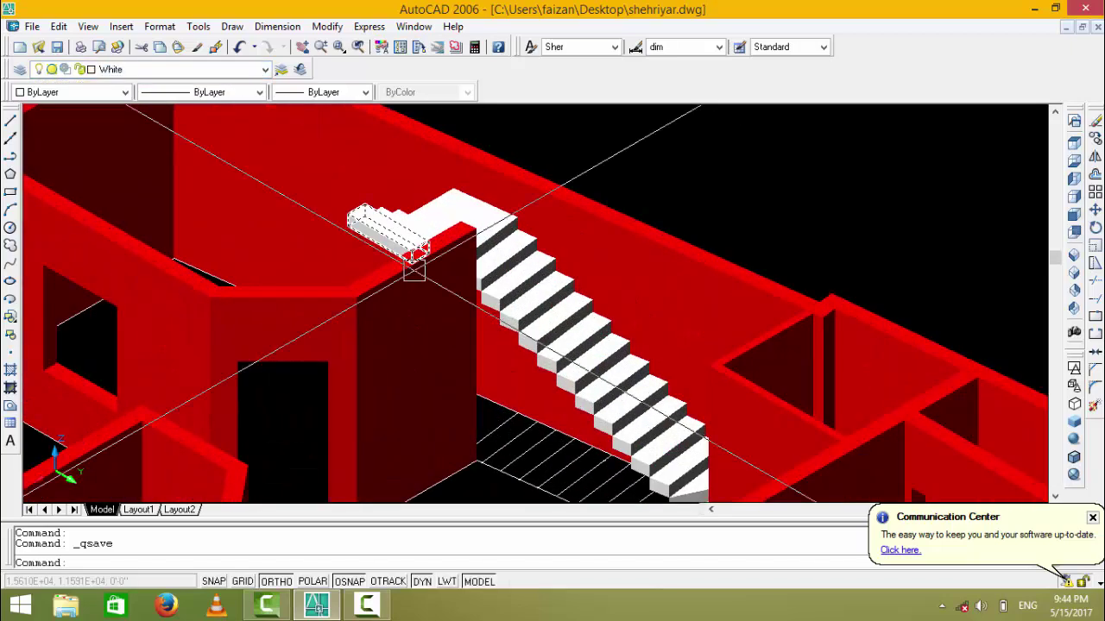
scroll(414, 259, "up", 2)
scroll(452, 276, "up", 2)
scroll(382, 209, "up", 2)
scroll(380, 256, "up", 1)
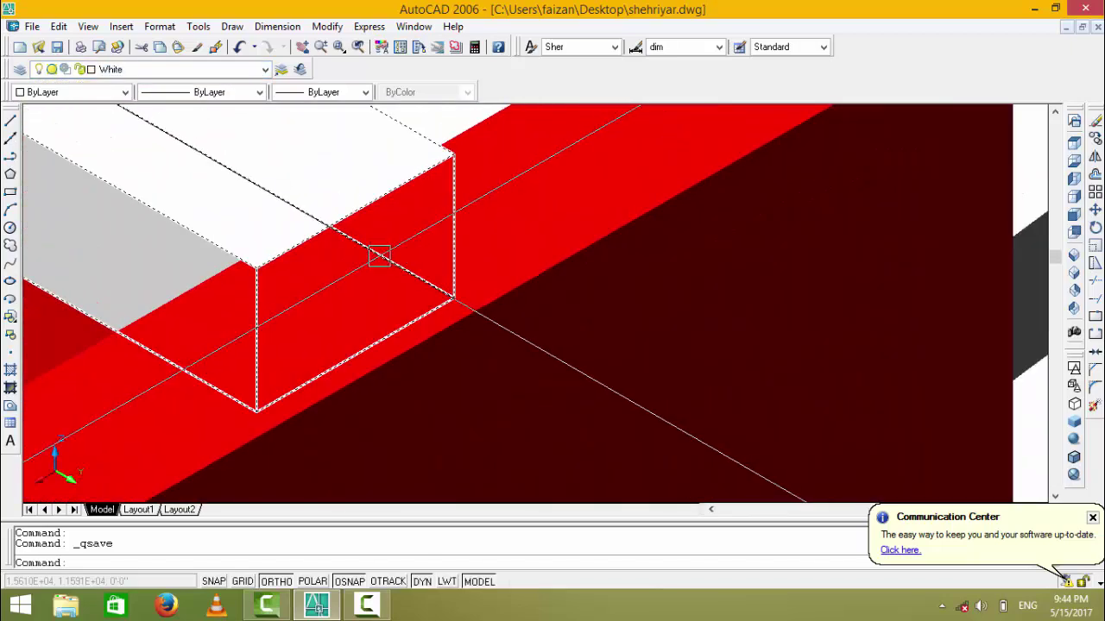
scroll(530, 377, "down", 1)
scroll(621, 420, "down", 3)
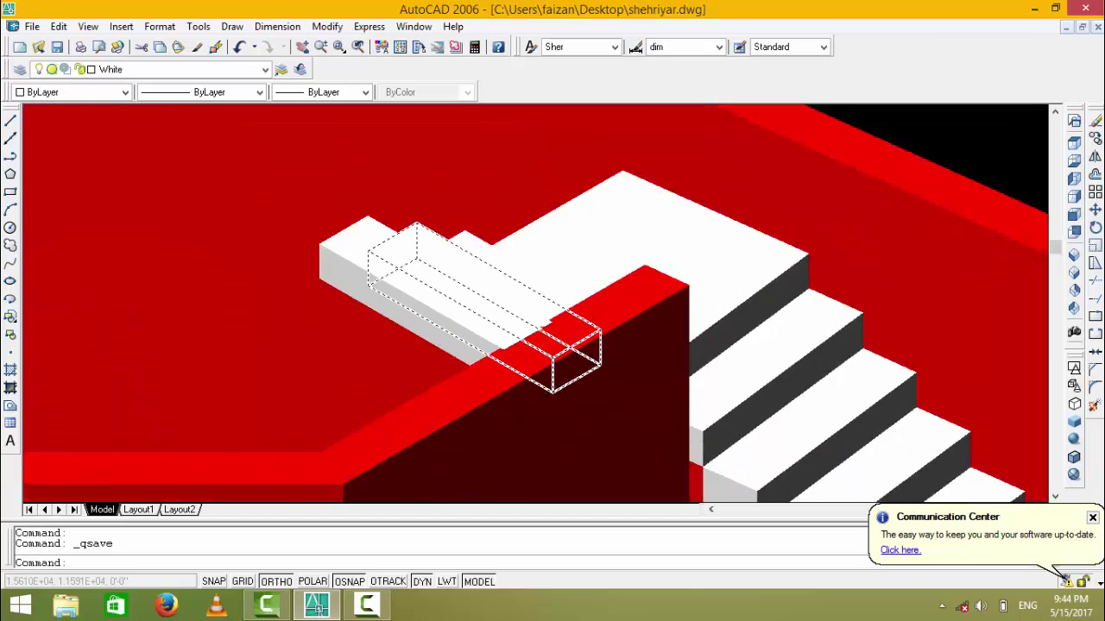
scroll(527, 383, "down", 2)
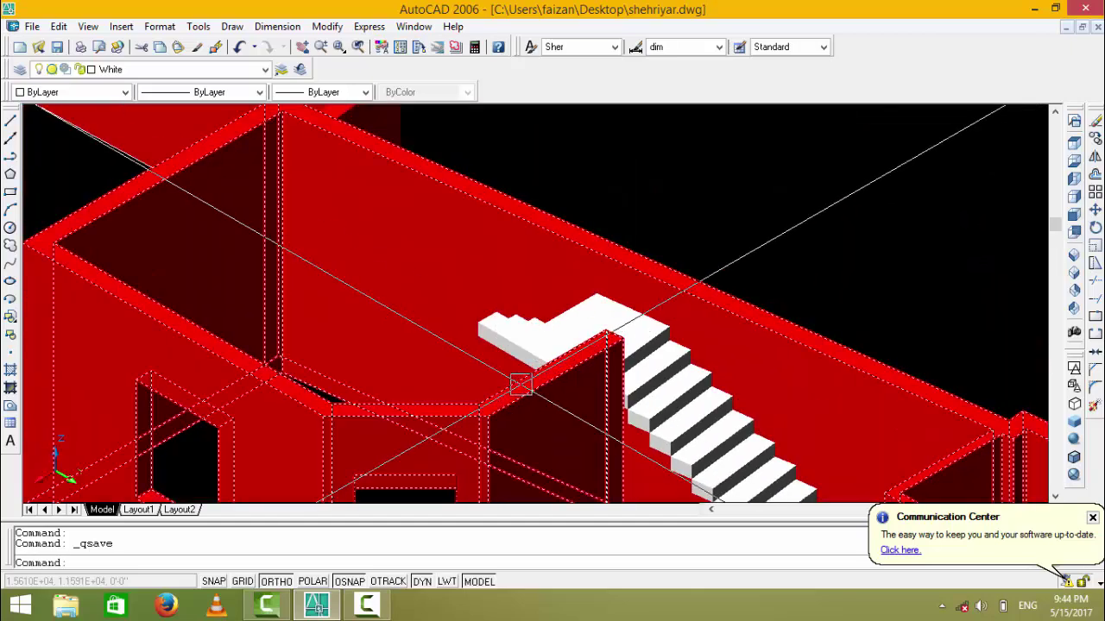
scroll(521, 384, "down", 2)
scroll(530, 363, "down", 2)
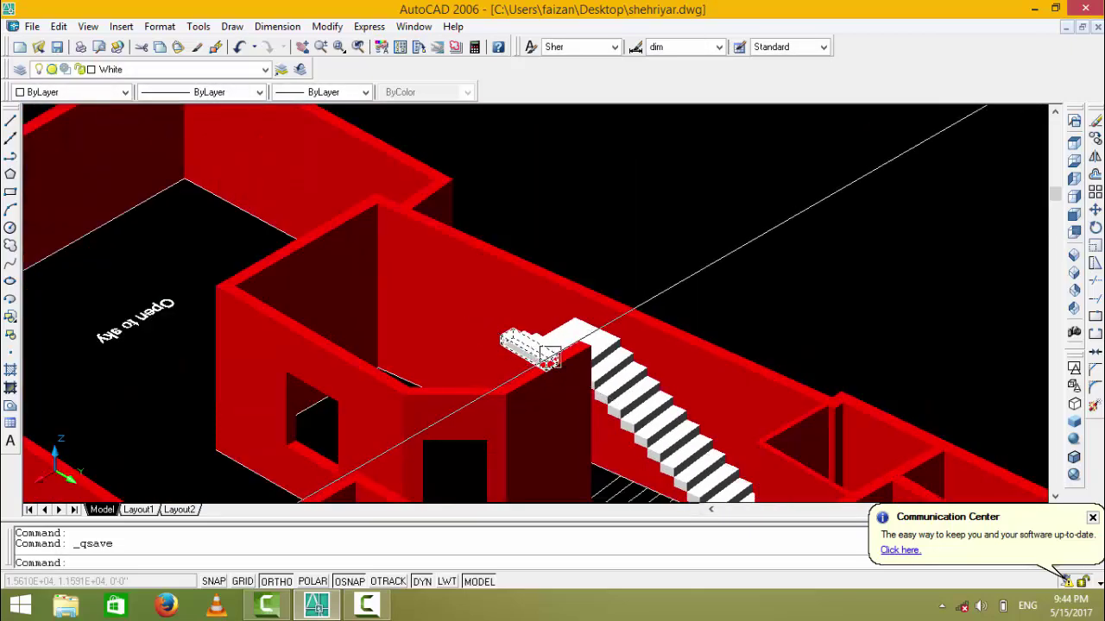
middle_click_drag(546, 358, 575, 216)
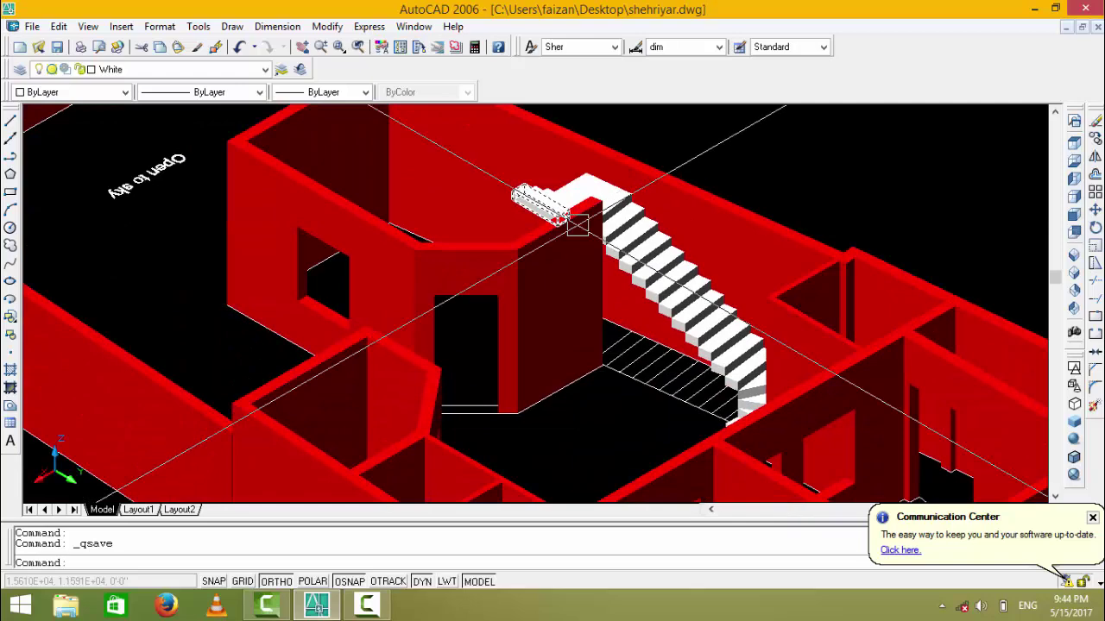
- Show the building in SE Isometric view and turn the Boundry wall layer off
left_click(1075, 272)
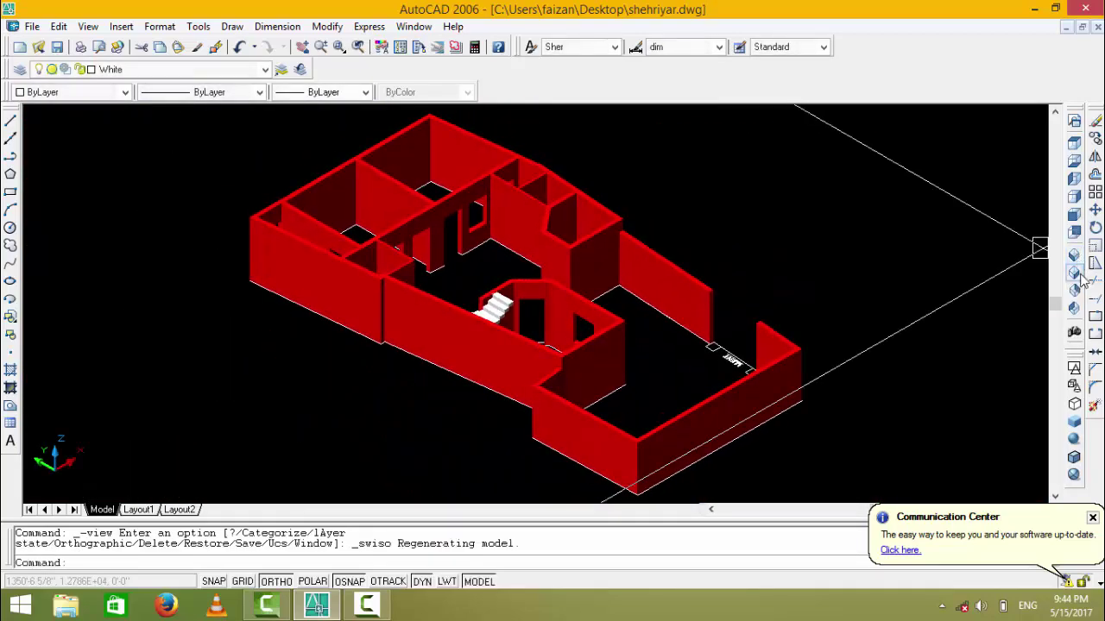
left_click(1077, 274)
left_click(1075, 274)
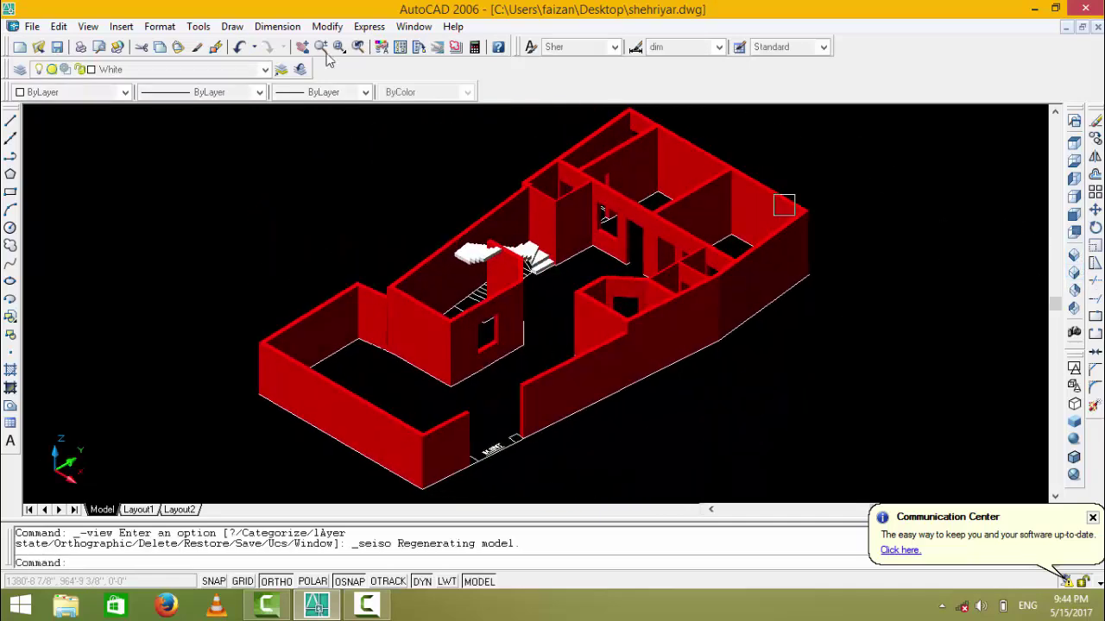
left_click(91, 72)
left_click(39, 99)
- Union all the stair pieces into a single solid with UNI
left_click(170, 222)
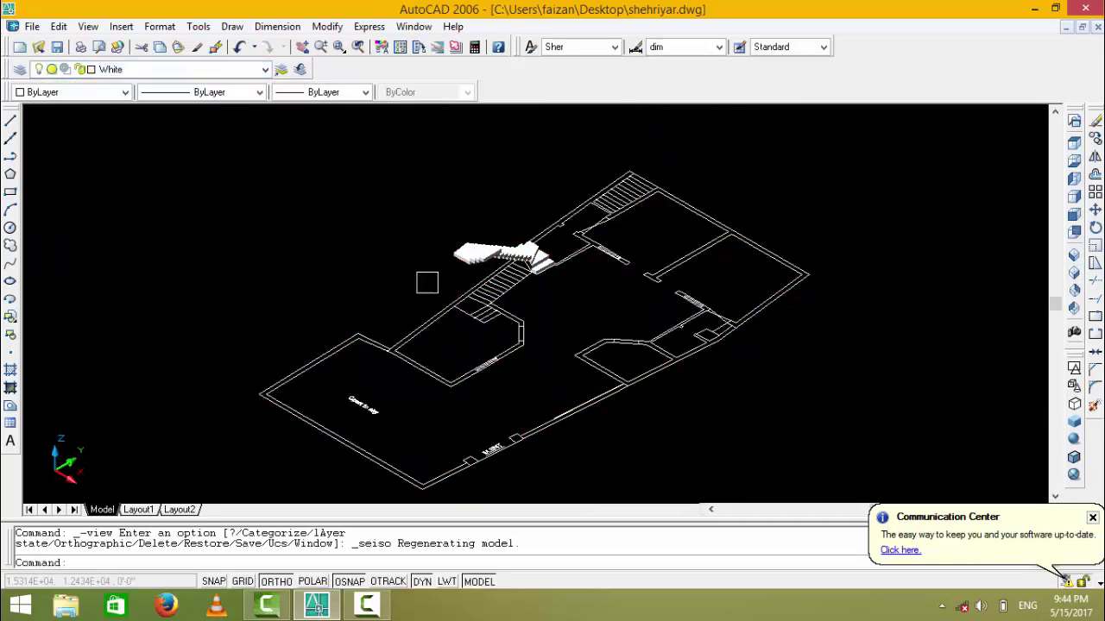
scroll(427, 279, "up", 3)
scroll(545, 276, "up", 3)
type("uni")
key("Return")
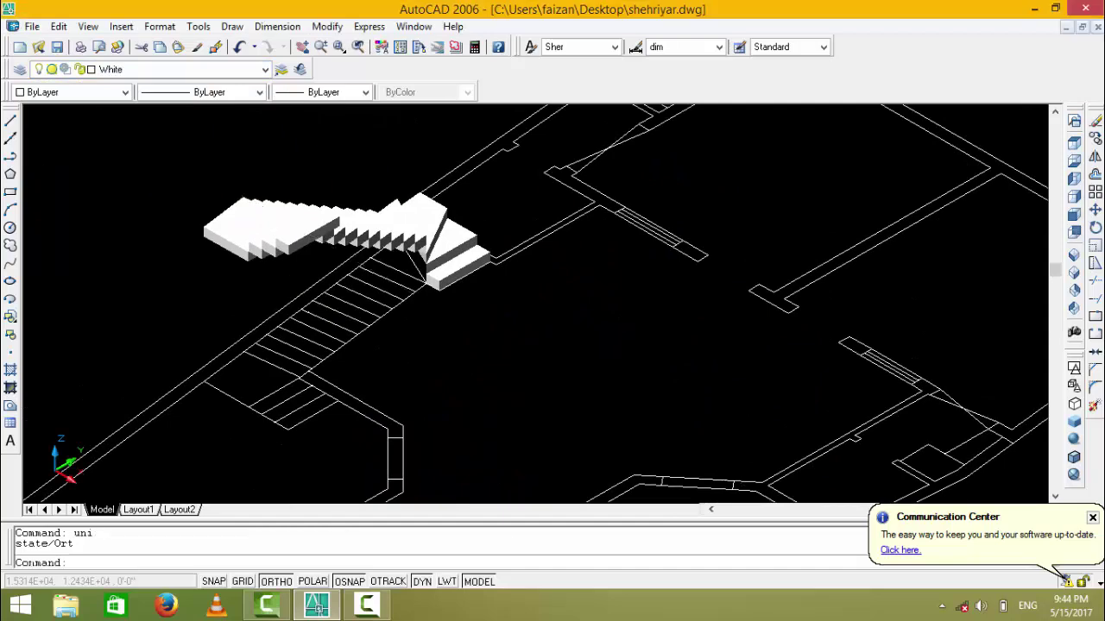
scroll(547, 375, "down", 3)
left_click(516, 185)
left_click(349, 328)
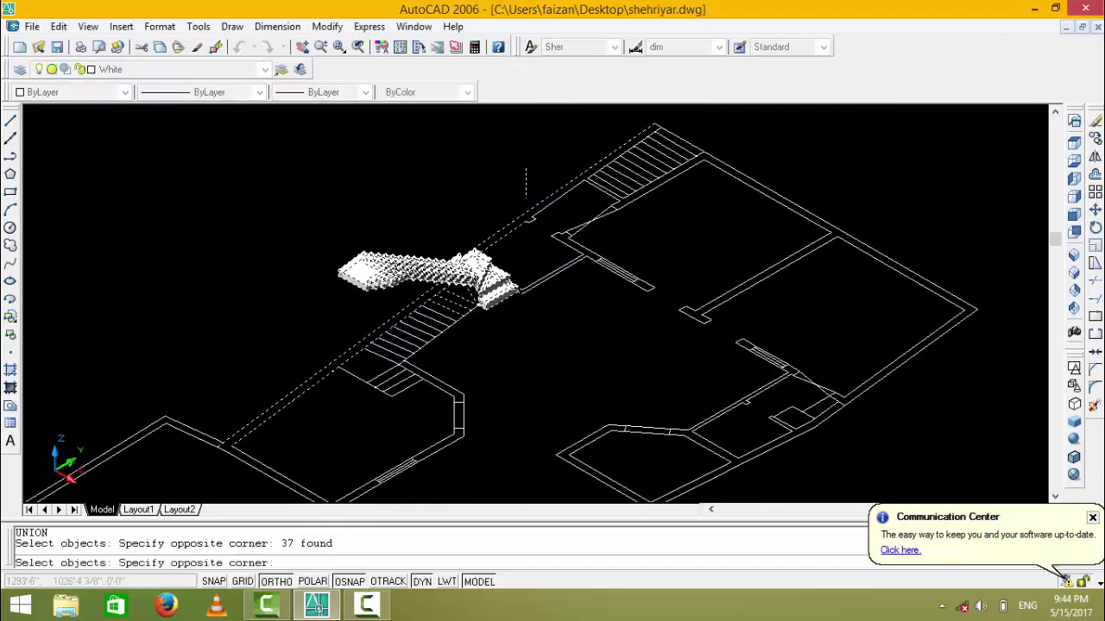
left_click(376, 337)
key("Return")
- Put the stair solid on the cyan Len layer and turn the Boundry wall layer back on
left_click(414, 273)
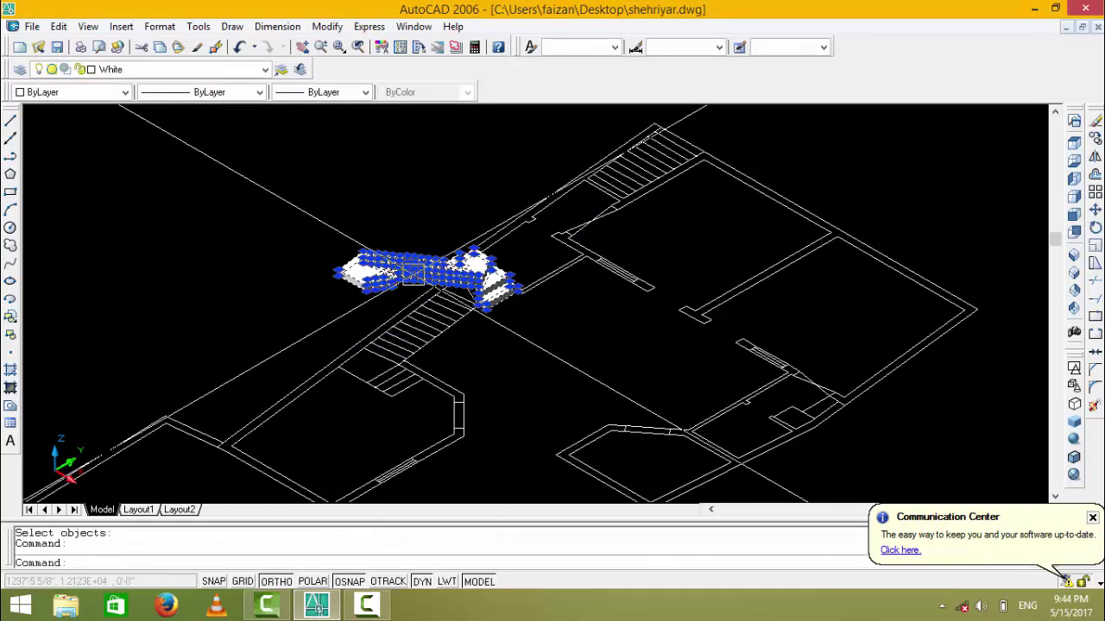
left_click(134, 70)
left_click(130, 128)
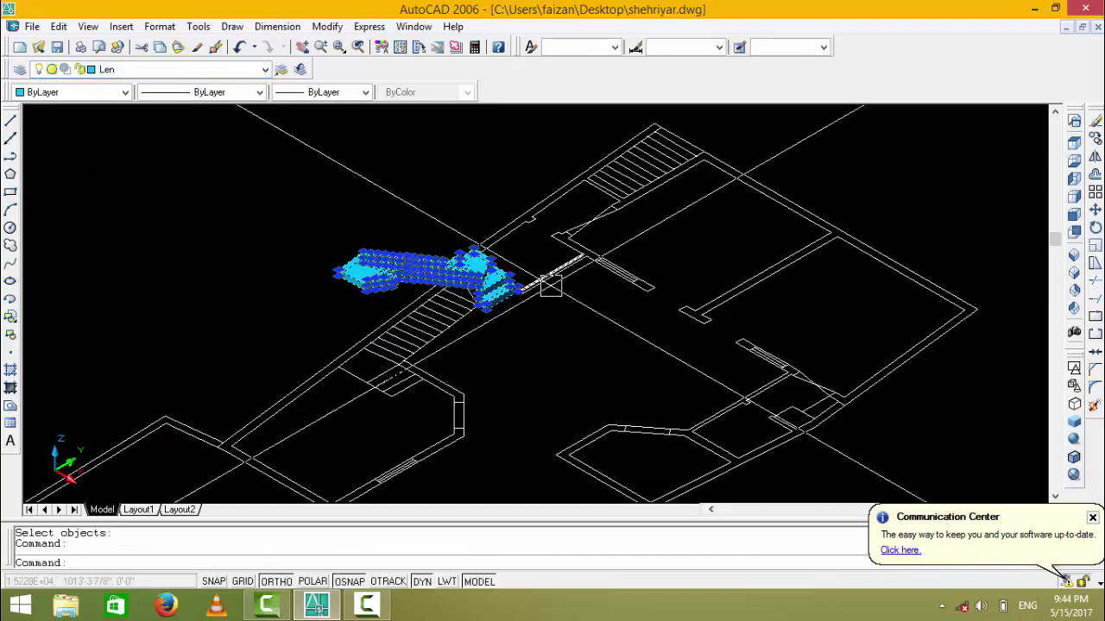
key("Escape")
key("Escape")
left_click(108, 73)
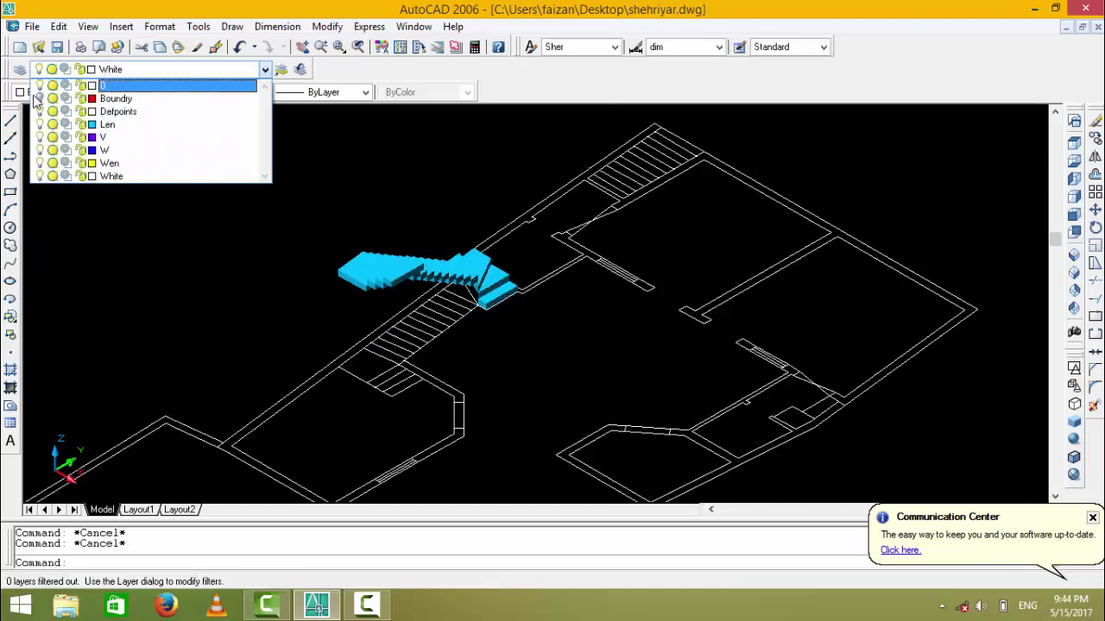
left_click(38, 98)
- Save the drawing and zoom in close on the cyan staircase
key("ctrl+s")
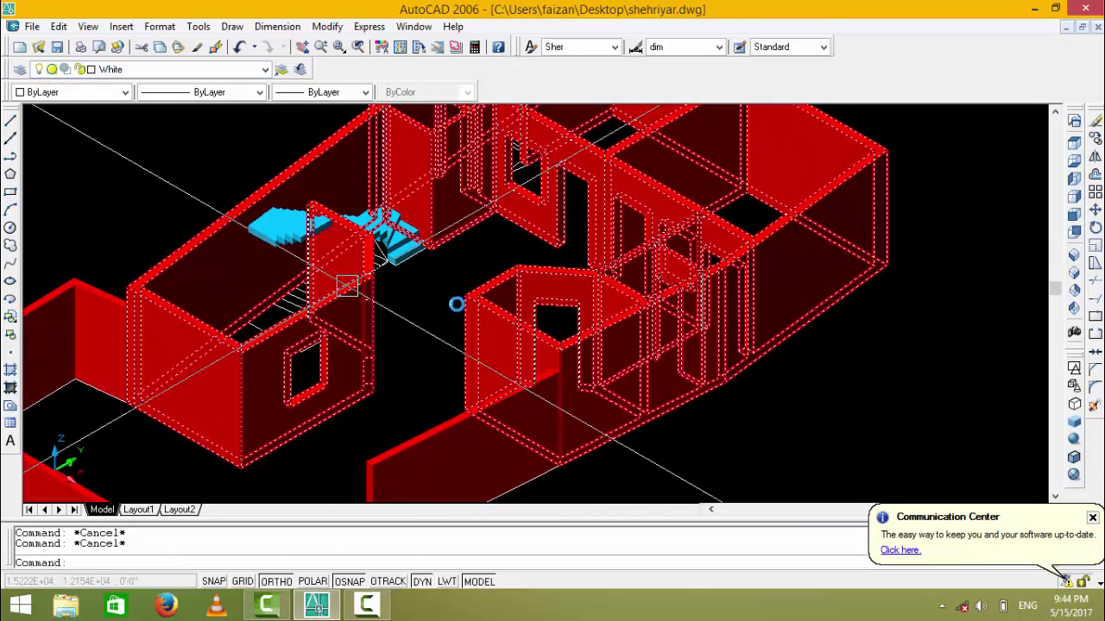
scroll(488, 277, "up", 3)
scroll(431, 264, "up", 2)
scroll(637, 382, "up", 2)
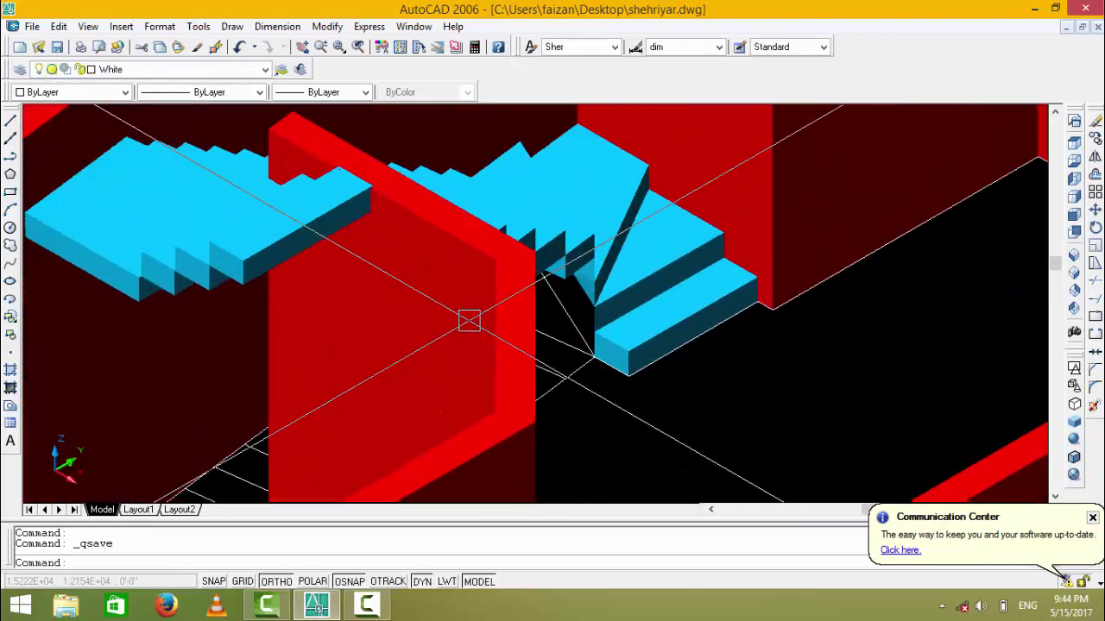
scroll(469, 320, "up", 2)
scroll(547, 305, "down", 1)
scroll(686, 302, "up", 1)
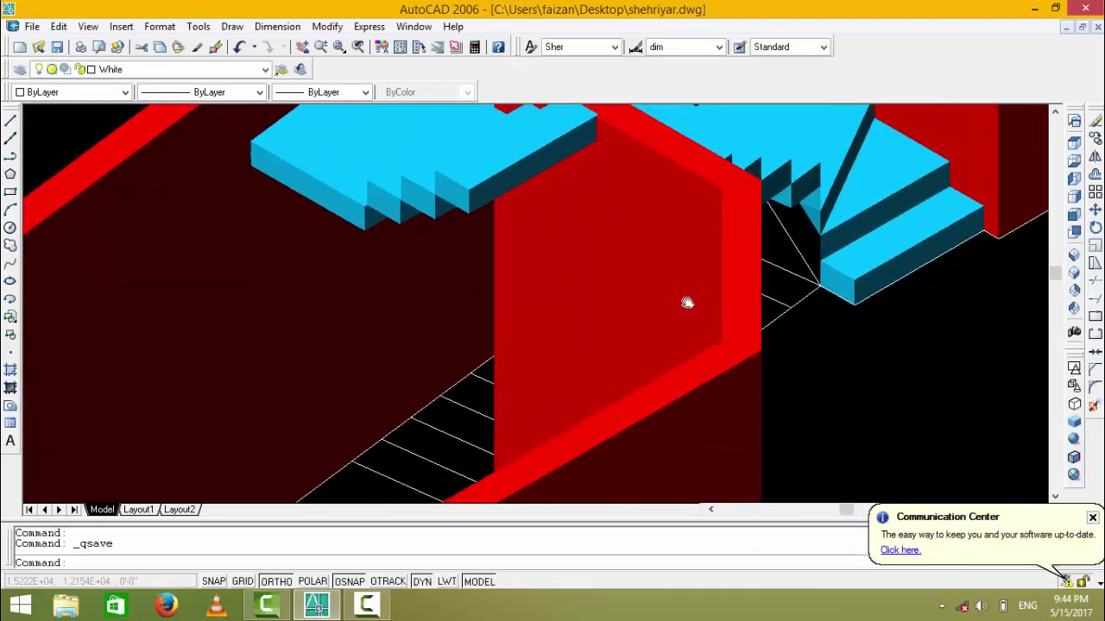
middle_click_drag(709, 300, 679, 362)
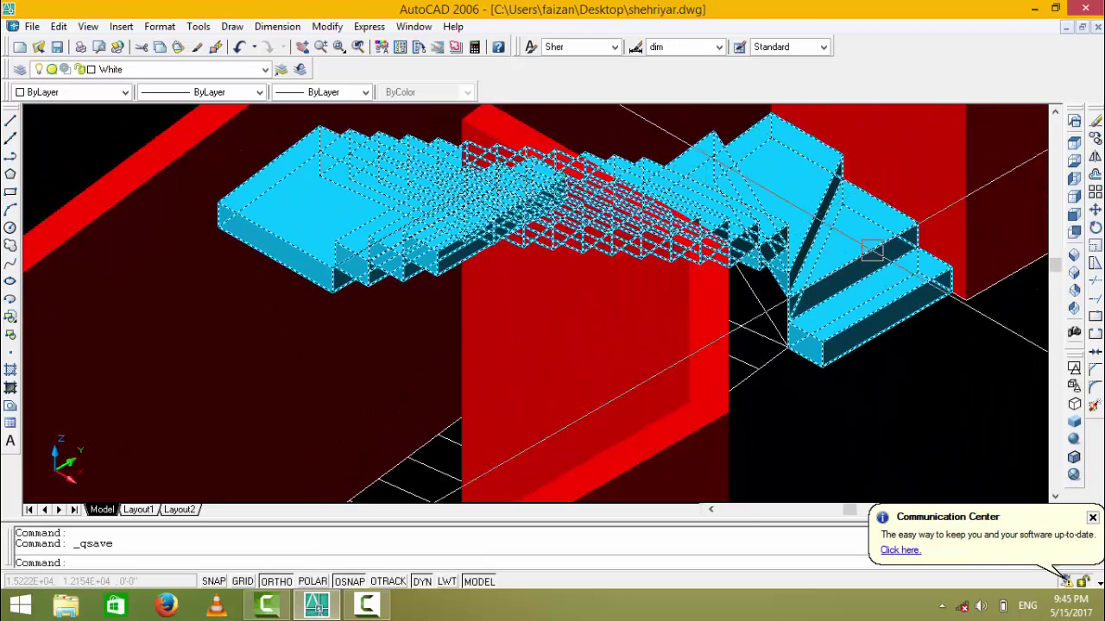
- Return to the SE Isometric overview, cancelling a mistyped 3D command and typing 3DO
left_click(1074, 275)
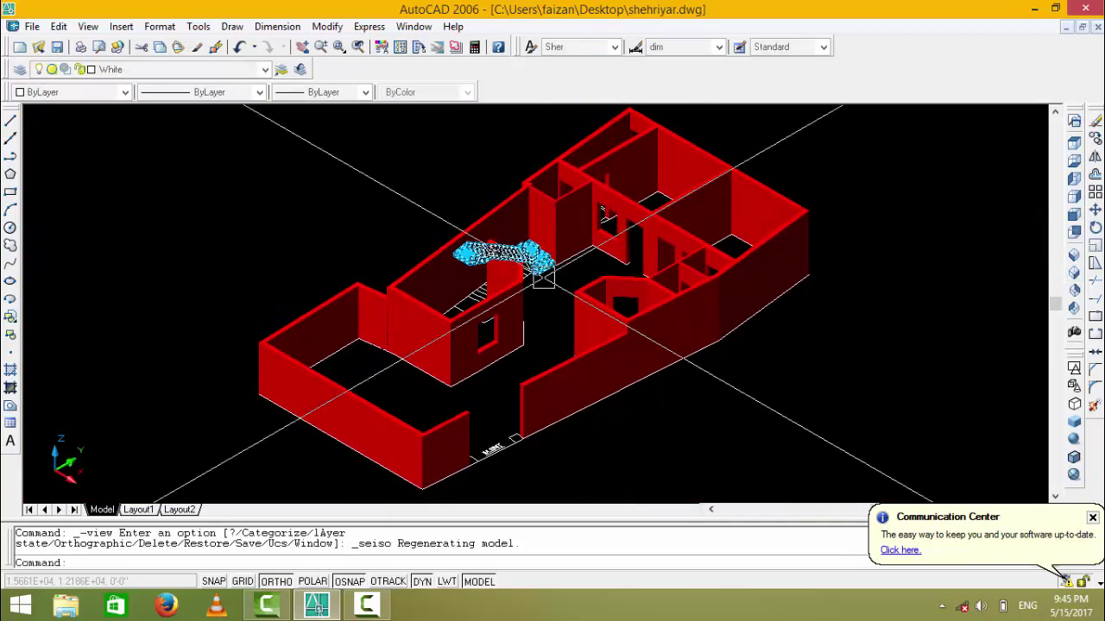
type("3dom")
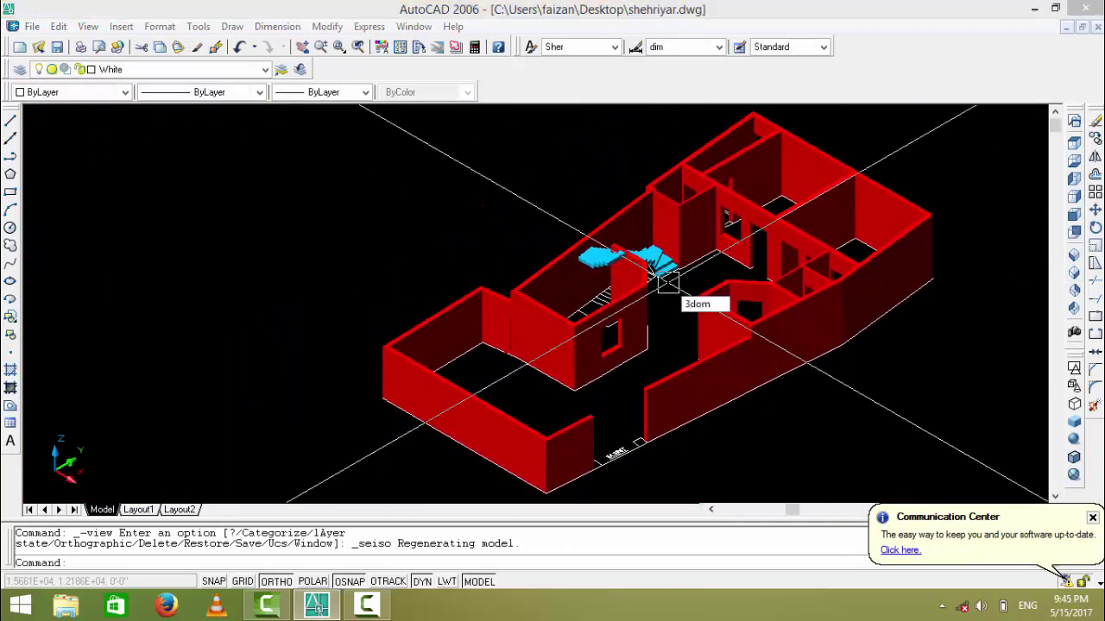
key("Return")
key("Escape")
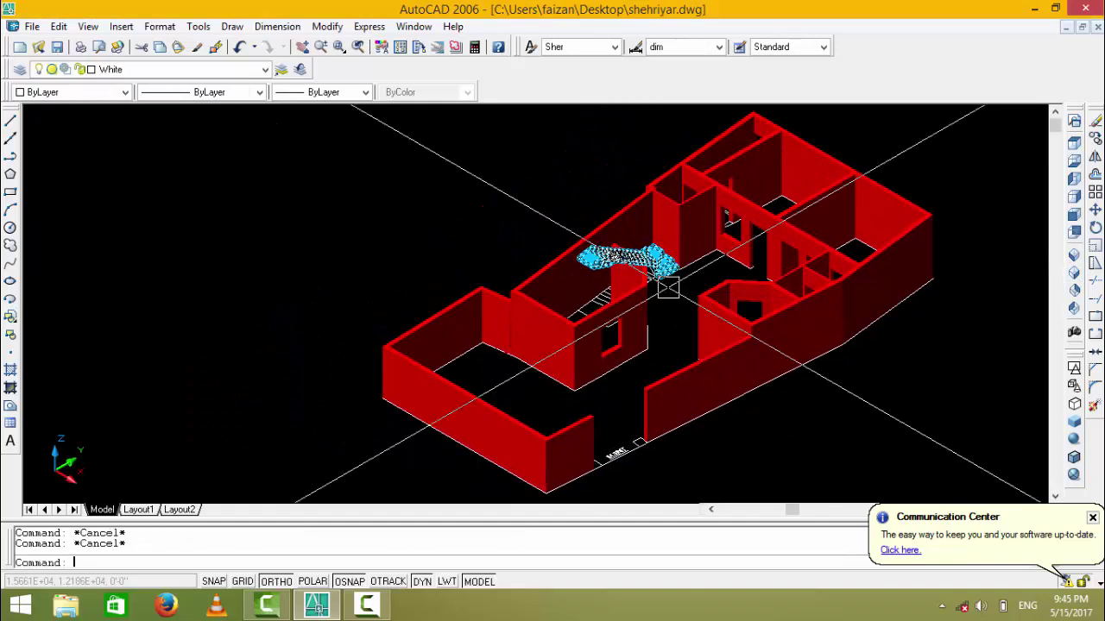
type("3do")
key("Return")
mouse_move(666, 291)
left_mouse_down()
mouse_move(639, 316)
mouse_move(740, 285)
mouse_move(744, 305)
mouse_move(628, 330)
mouse_move(740, 265)
mouse_move(863, 274)
mouse_move(185, 362)
mouse_move(365, 288)
mouse_move(641, 286)
mouse_move(616, 308)
mouse_move(661, 205)
left_mouse_up()
mouse_move(756, 295)
left_mouse_down()
mouse_move(762, 173)
mouse_move(730, 222)
mouse_move(691, 375)
mouse_move(622, 399)
mouse_move(624, 328)
mouse_move(616, 346)
mouse_move(539, 394)
mouse_move(613, 377)
mouse_move(627, 399)
mouse_move(631, 217)
mouse_move(829, 312)
mouse_move(491, 331)
mouse_move(446, 239)
mouse_move(441, 308)
mouse_move(632, 390)
mouse_move(607, 416)
left_mouse_up()
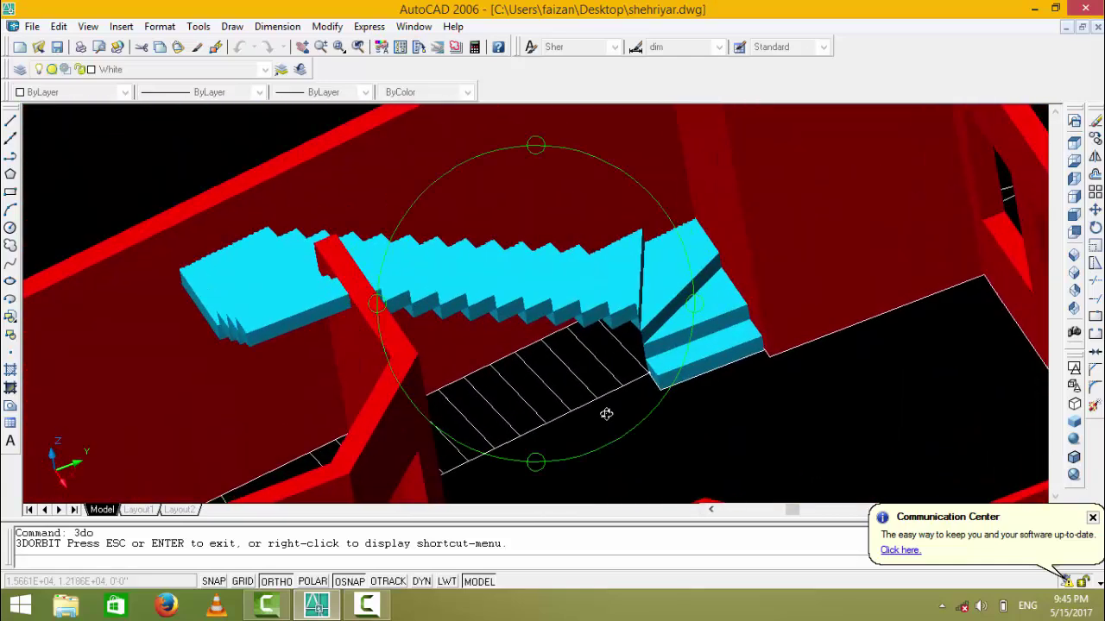
key("Escape")
scroll(607, 412, "down", 5)
key("ctrl+s")
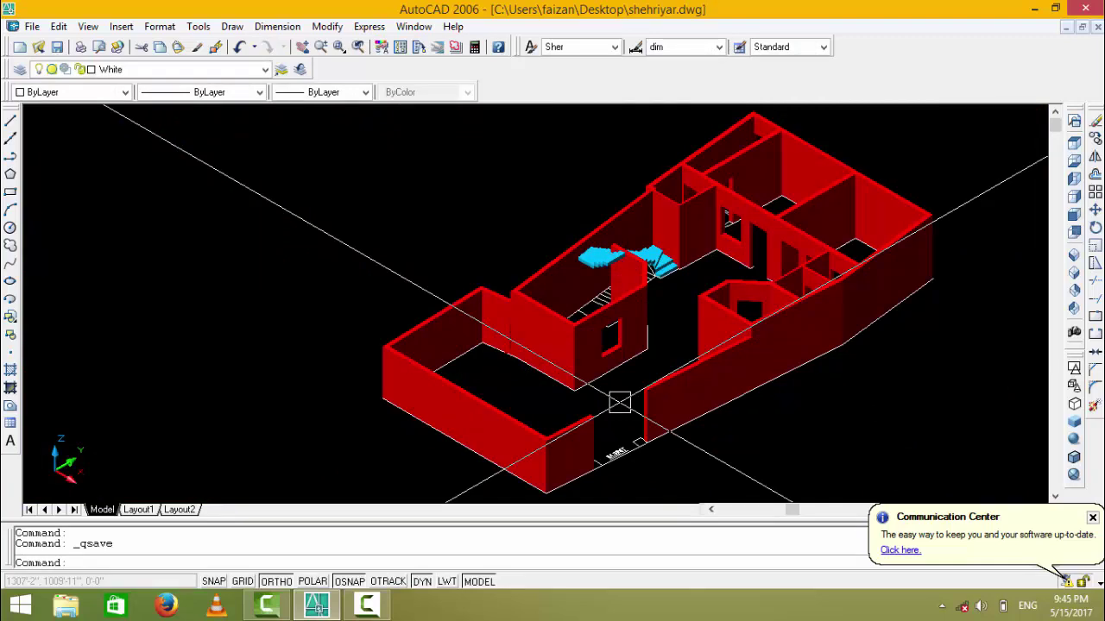
scroll(619, 402, "up", 3)
scroll(629, 293, "up", 3)
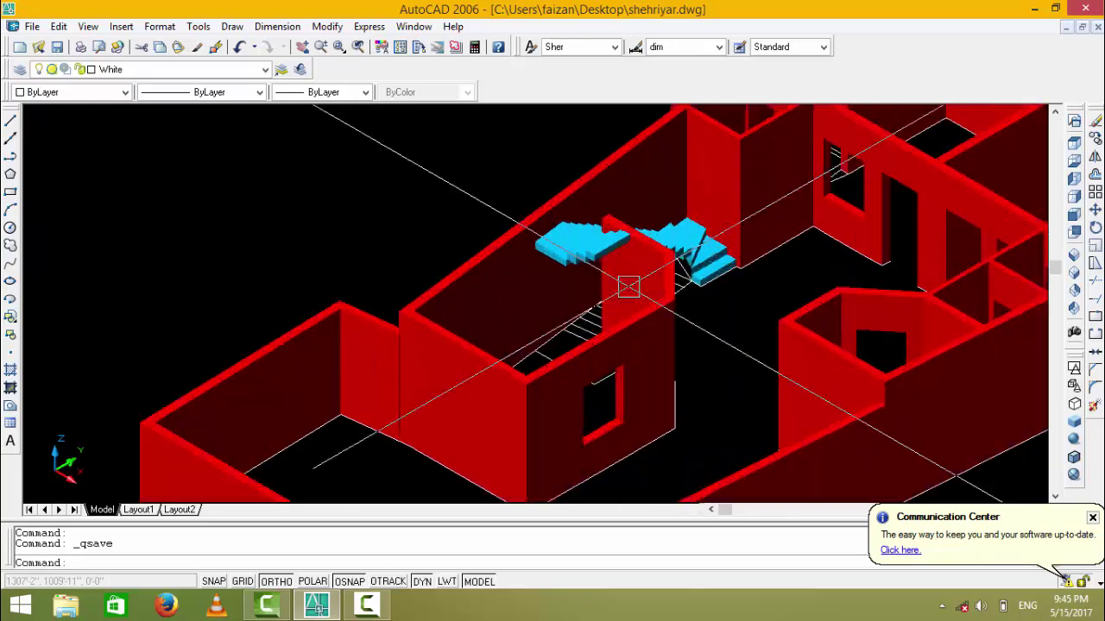
scroll(632, 313, "up", 1)
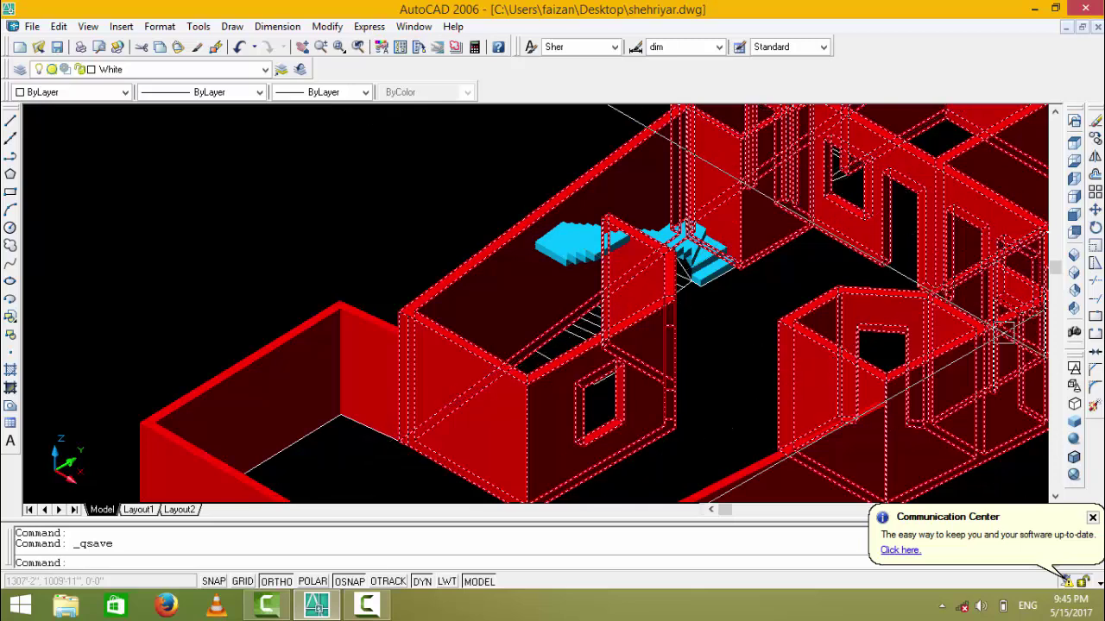
left_click(1075, 273)
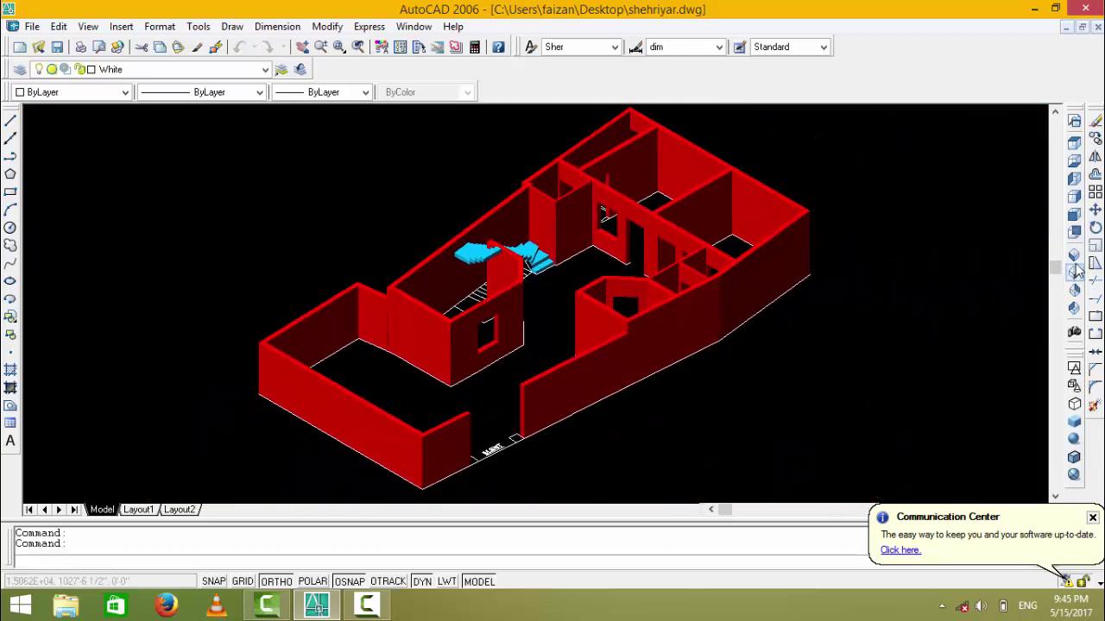
- Toggle the Boundry wall layer off and back on, then save the drawing
left_click(66, 69)
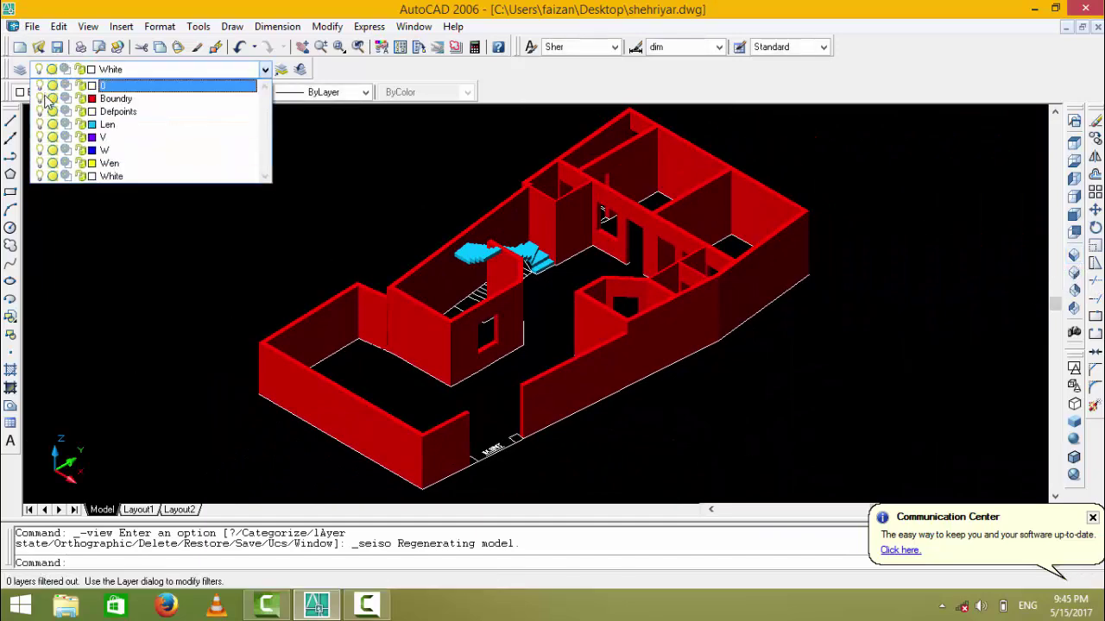
left_click(47, 104)
left_click(98, 215)
scroll(515, 298, "up", 5)
scroll(515, 299, "down", 2)
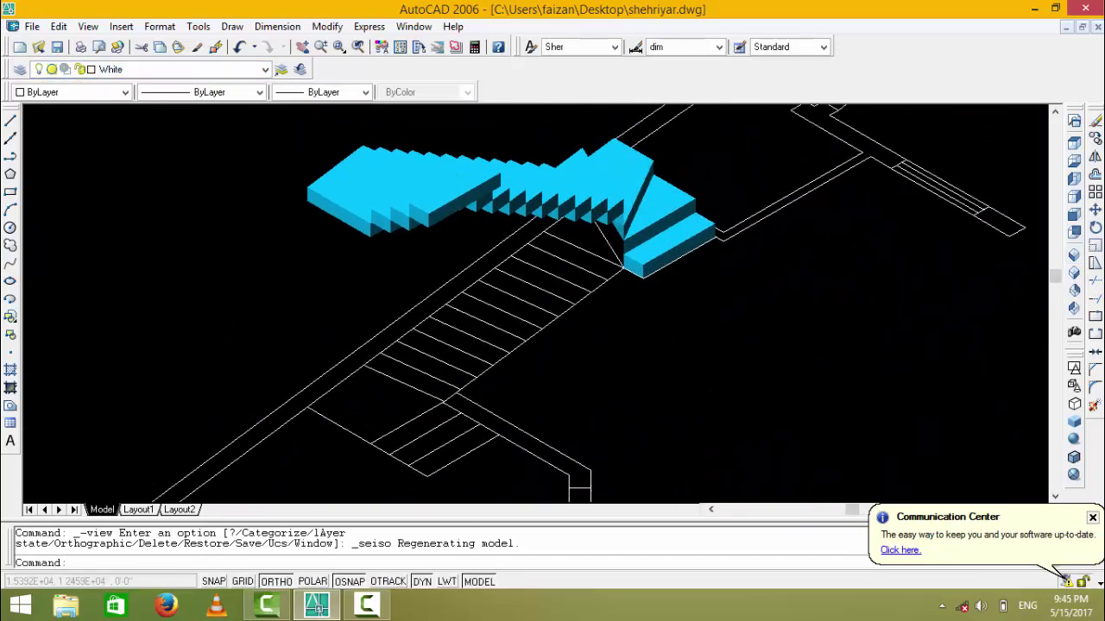
scroll(388, 250, "up", 2)
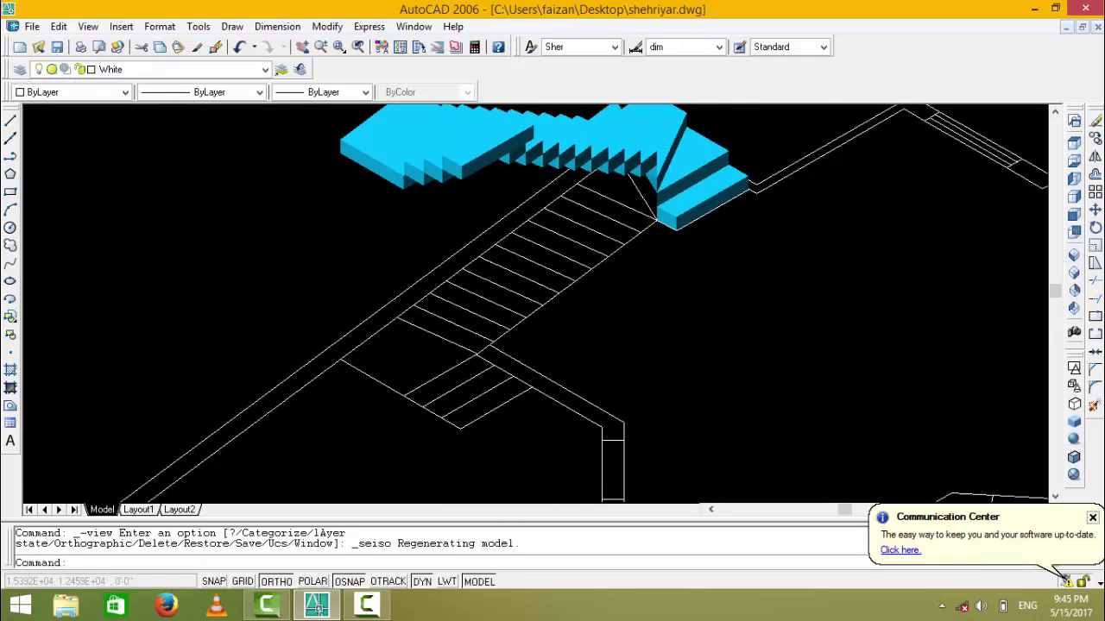
left_click(109, 71)
left_click(40, 99)
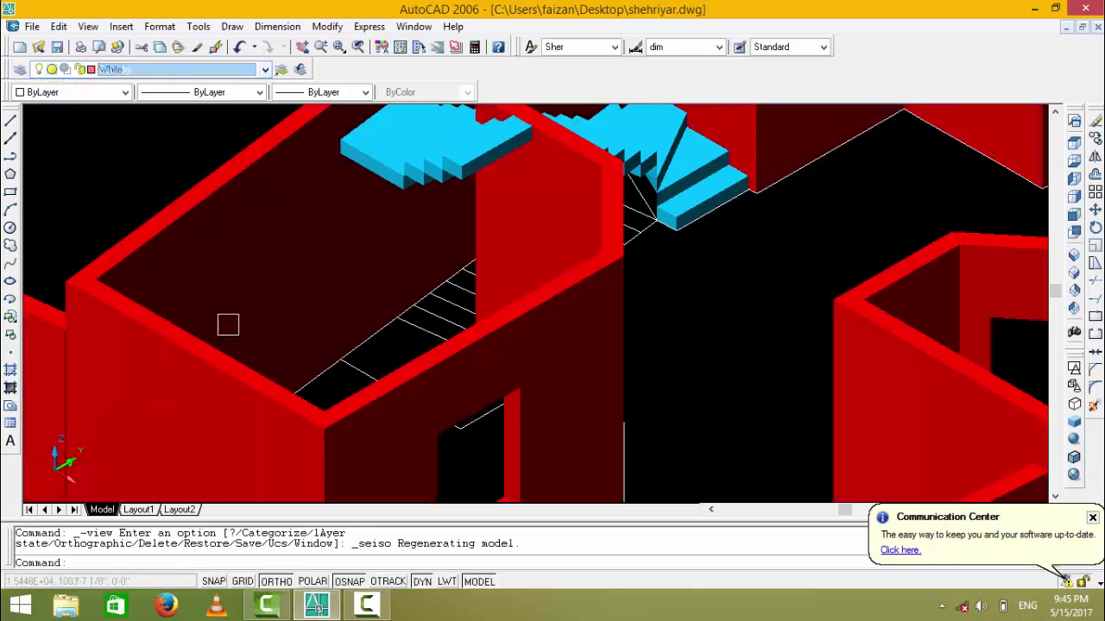
scroll(454, 296, "down", 2)
scroll(490, 269, "up", 1)
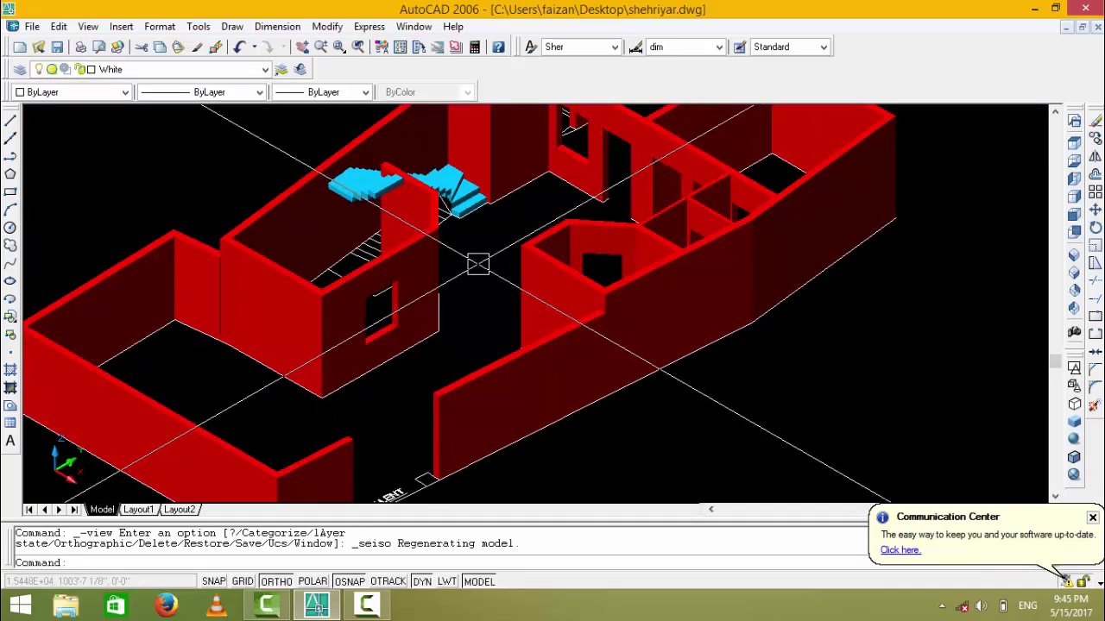
key("ctrl+s")
- Hide the red wall layer and view the staircase from the Front
middle_click_drag(478, 272, 555, 242)
scroll(590, 230, "down", 1)
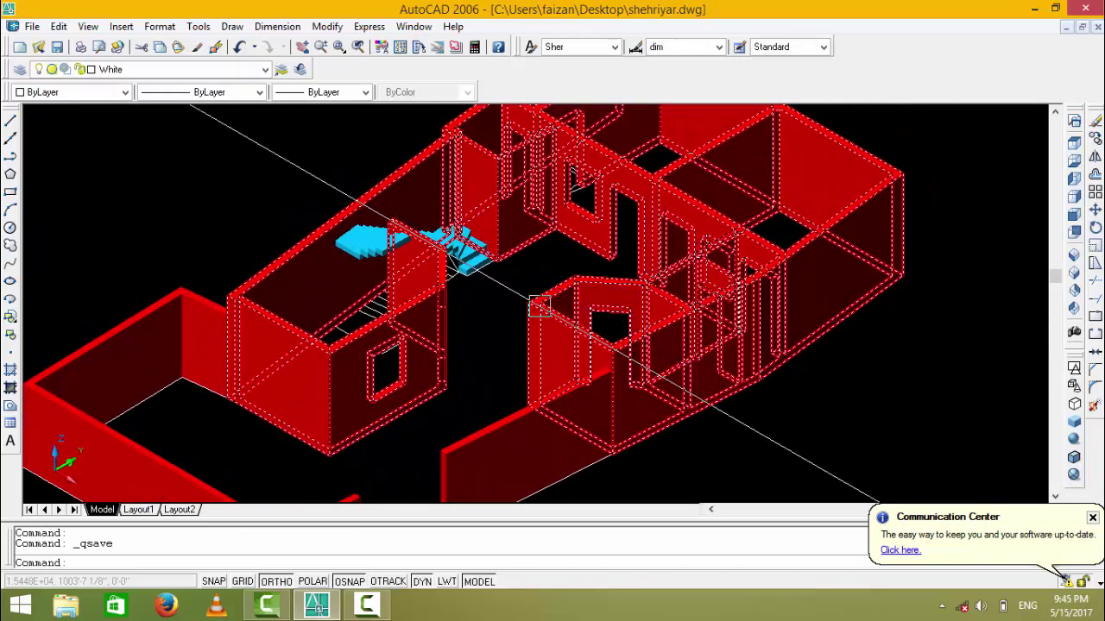
middle_click_drag(540, 306, 682, 257)
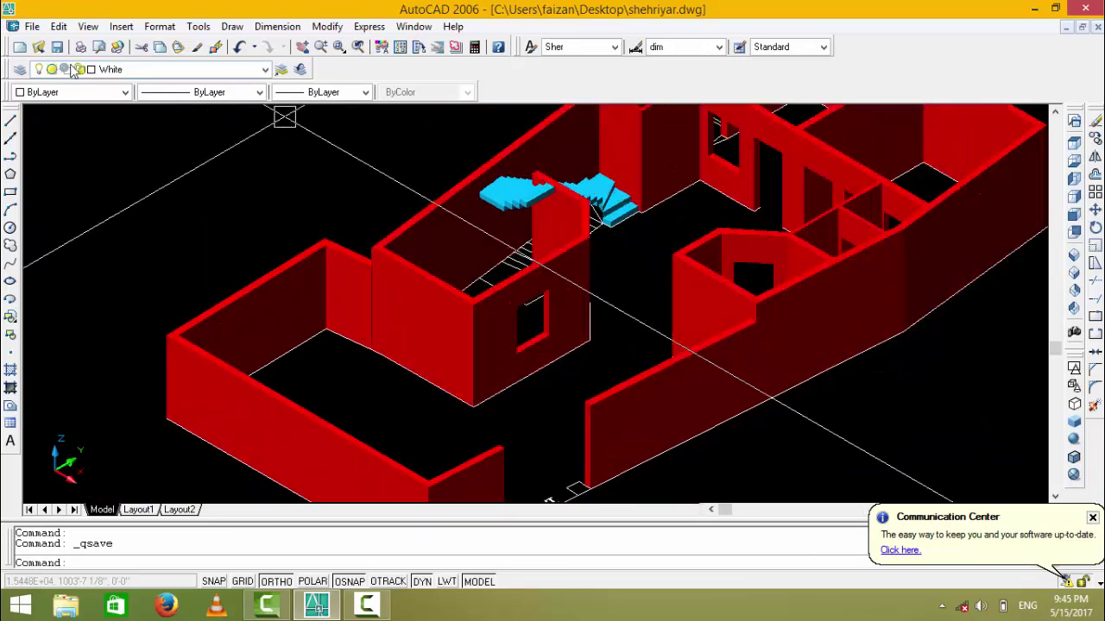
left_click(72, 69)
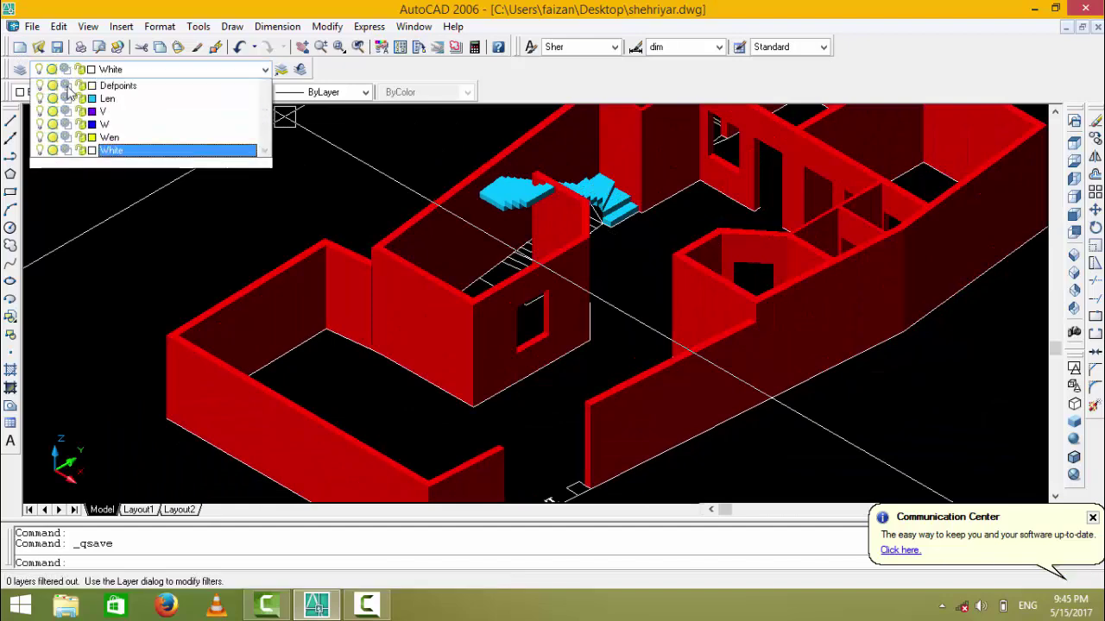
left_click(141, 233)
middle_click_drag(941, 292, 1040, 283)
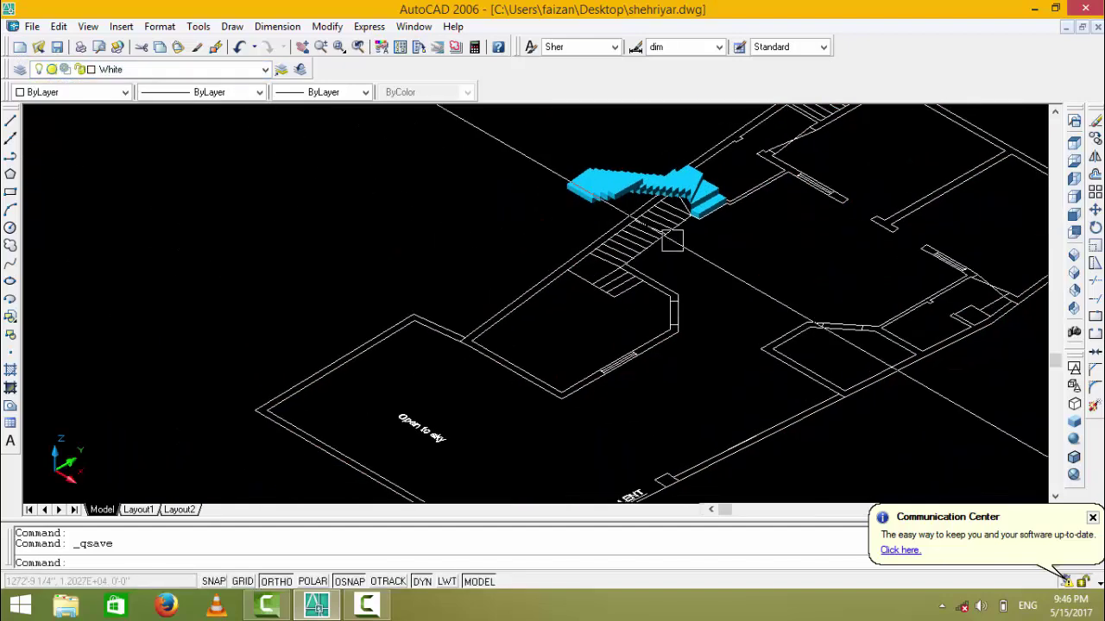
left_click(1075, 215)
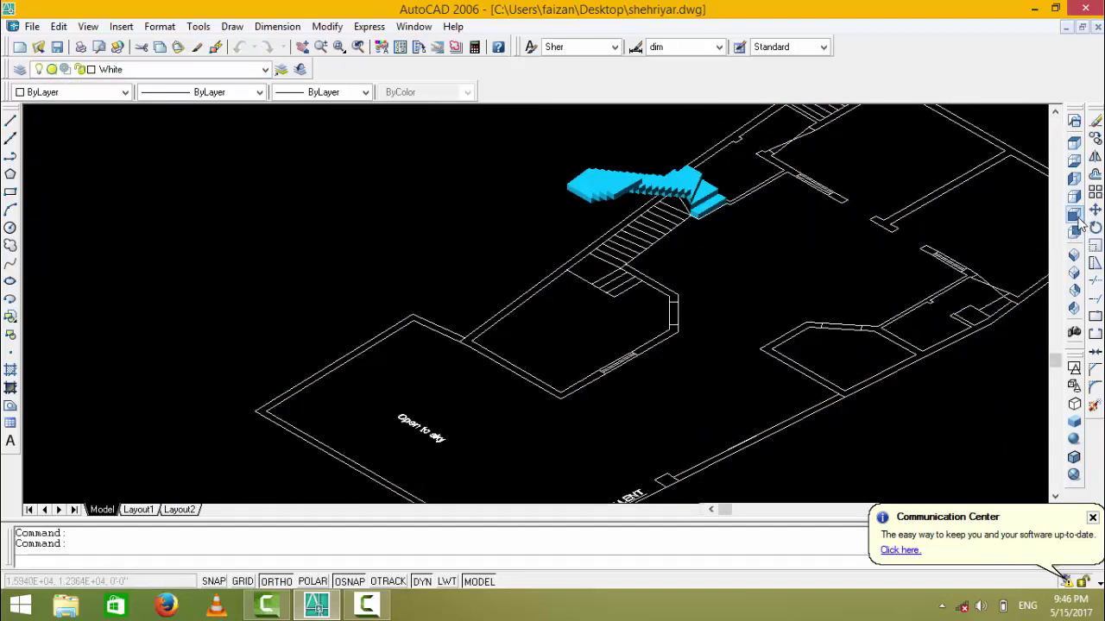
- Apply Hidden shading, then switch to Top, SW Isometric and Gouraud shading
left_click(1074, 404)
middle_click_drag(566, 358, 634, 348)
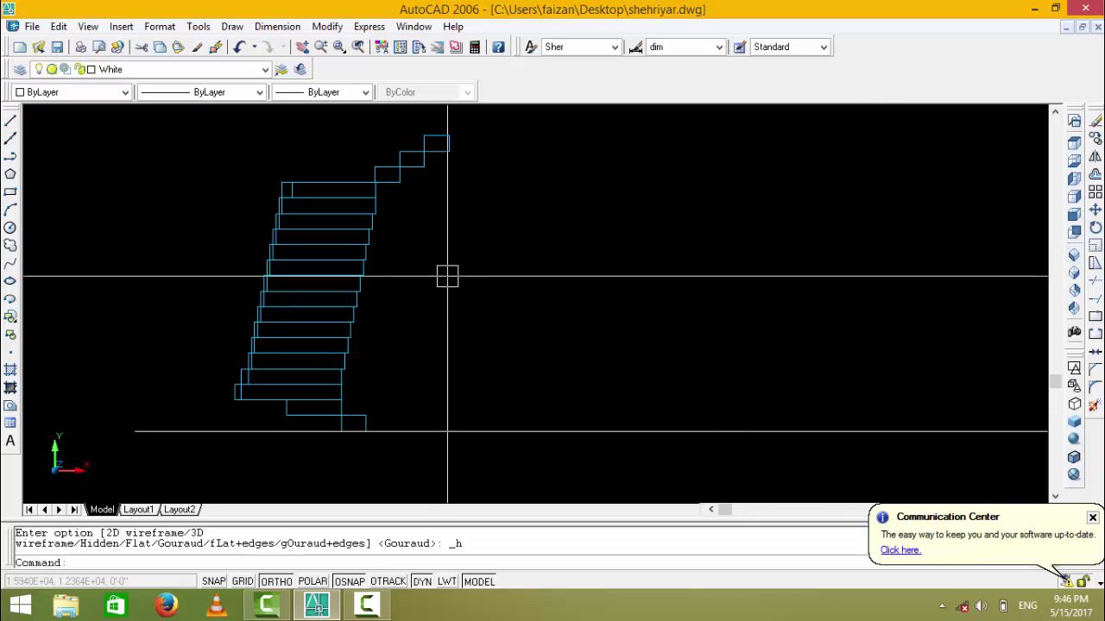
left_click(1074, 149)
left_click(1075, 271)
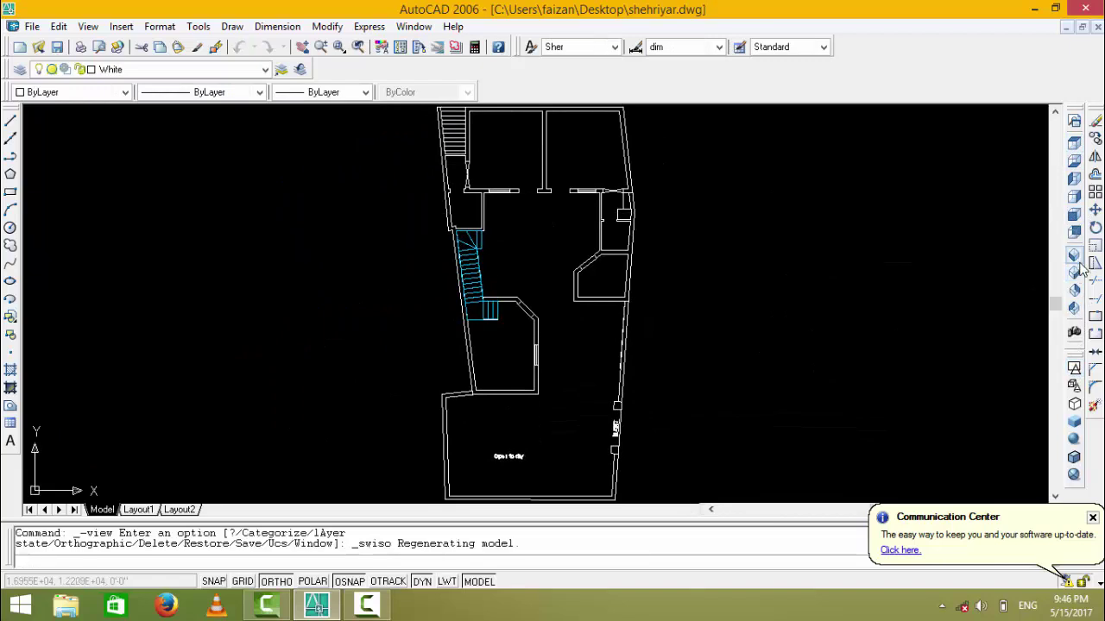
left_click(1075, 439)
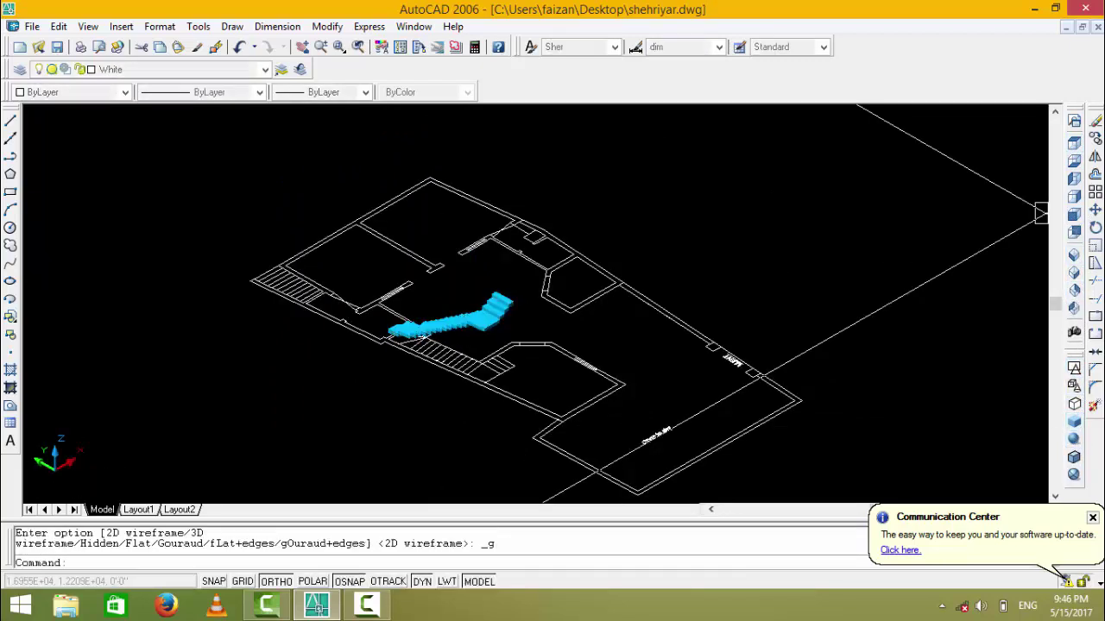
- Toggle the Boundry wall layer off and on, switch to SE Isometric, and save
left_click(78, 69)
left_click(40, 99)
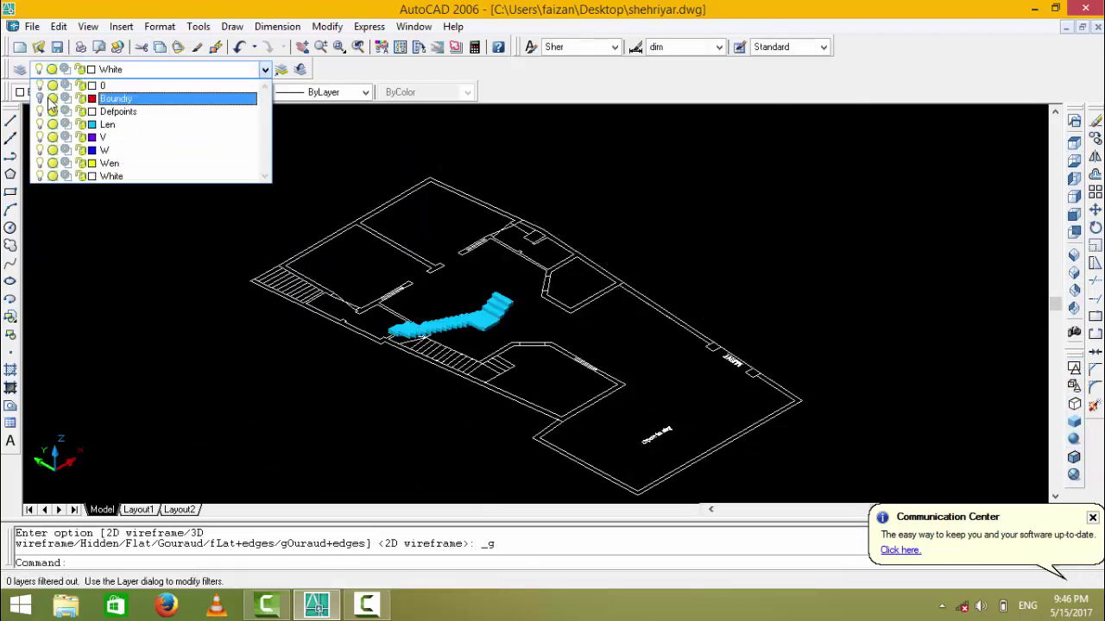
left_click(95, 238)
left_click(61, 69)
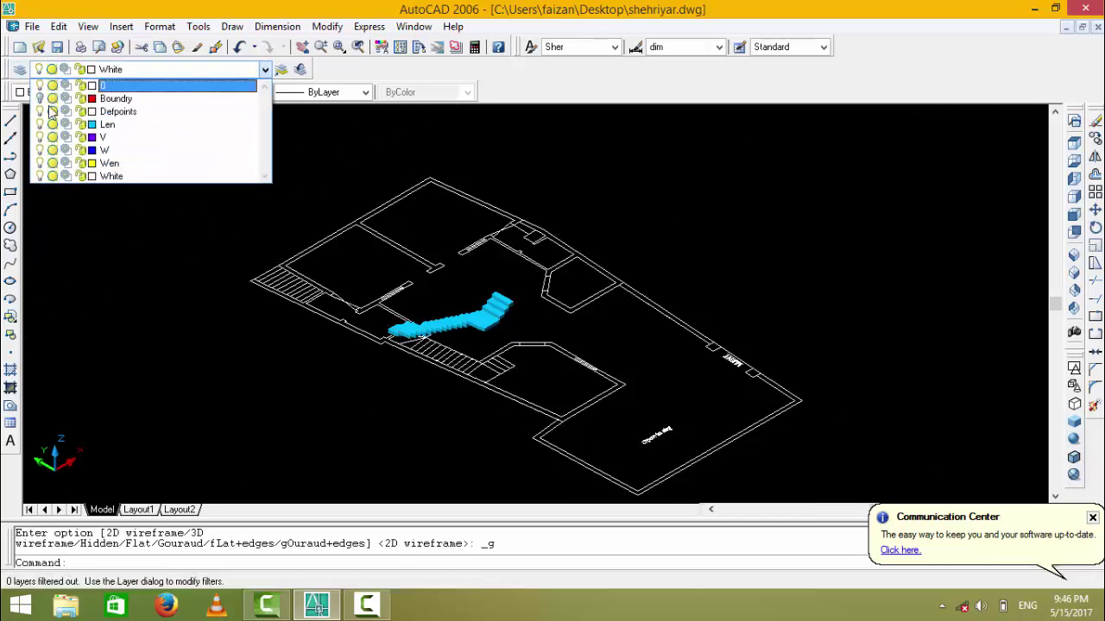
left_click(39, 98)
left_click(178, 262)
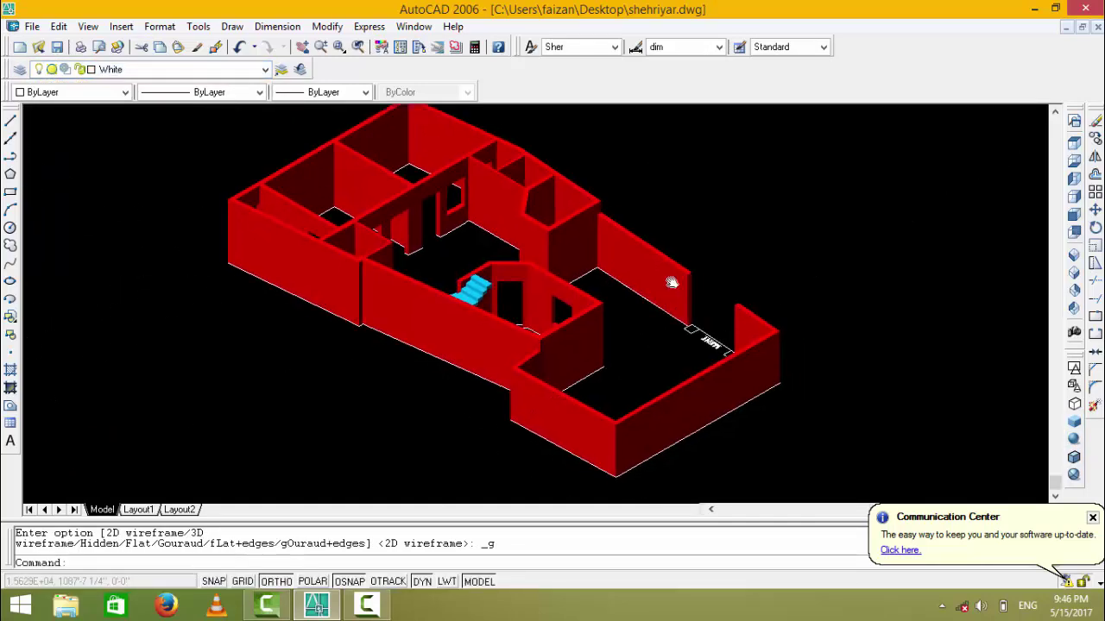
left_click(1073, 274)
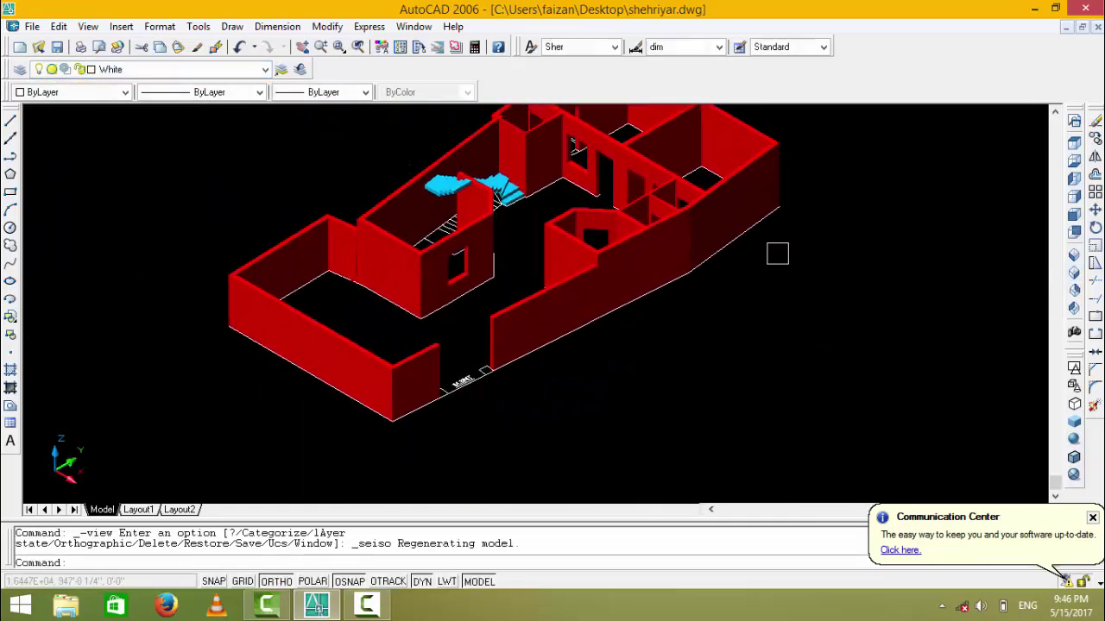
key("ctrl+s")
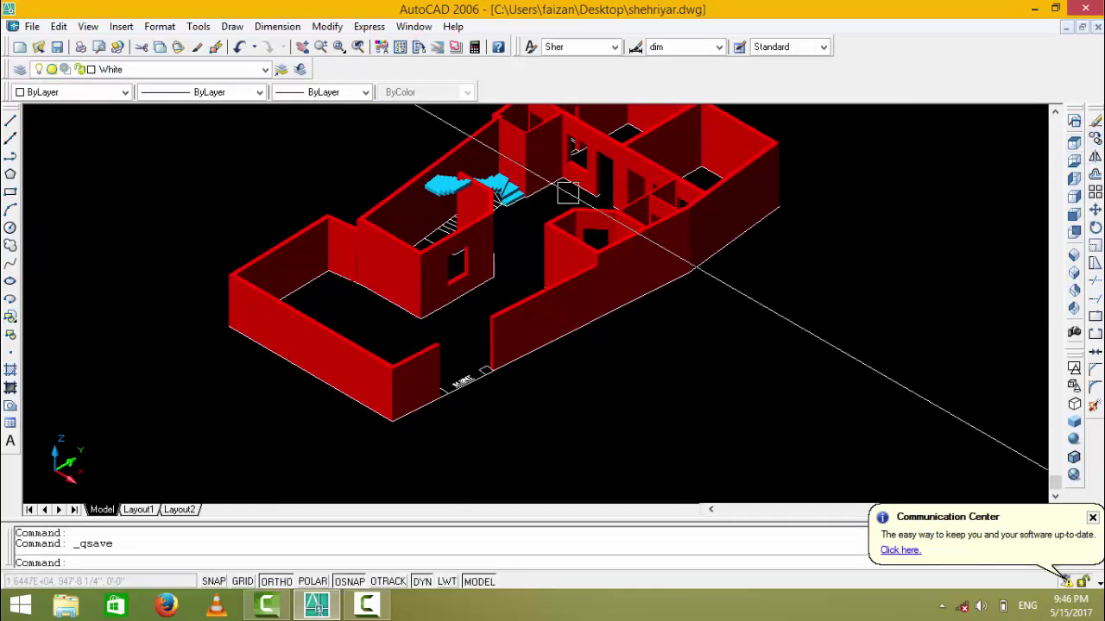
- Return to the top plan view and turn off the wall layer
left_click(1074, 332)
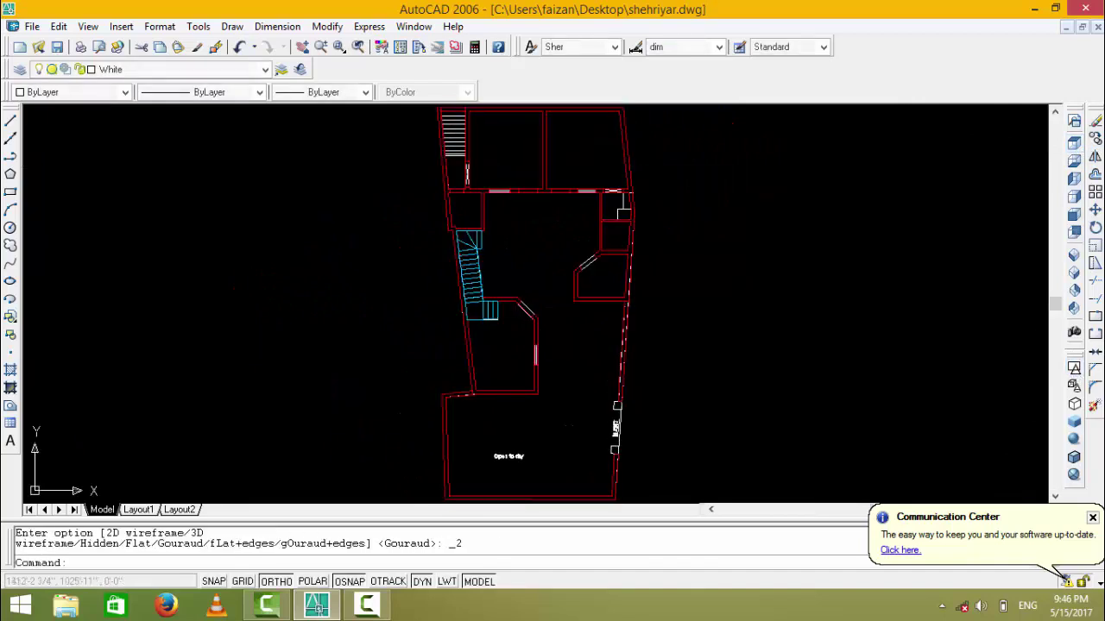
mouse_move(454, 189)
middle_mouse_down()
mouse_move(688, 249)
mouse_move(487, 163)
middle_mouse_up()
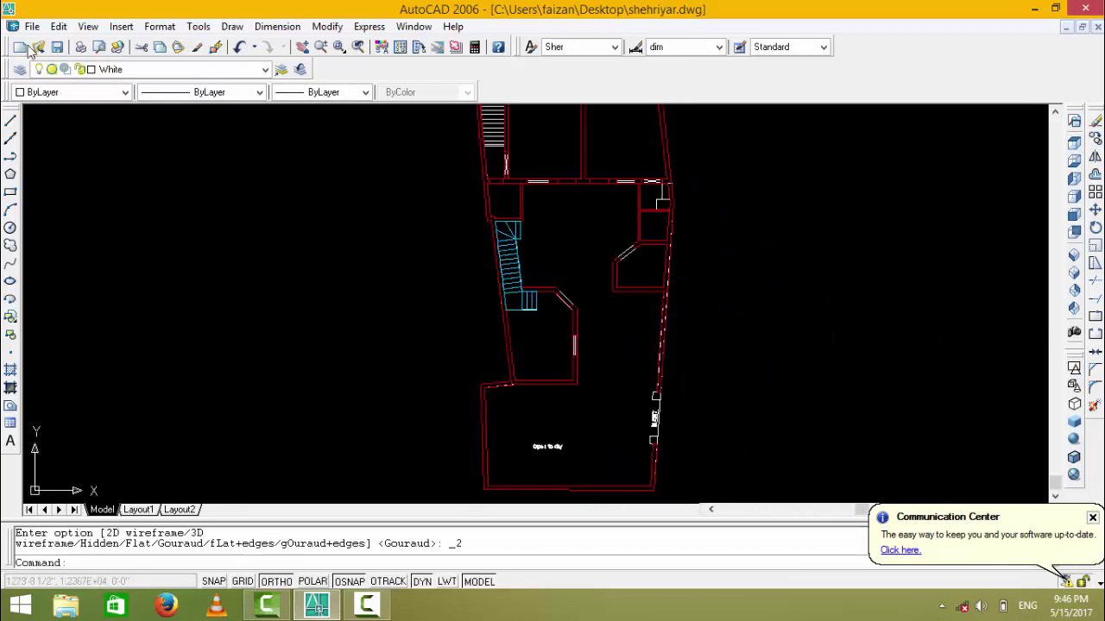
left_click(93, 72)
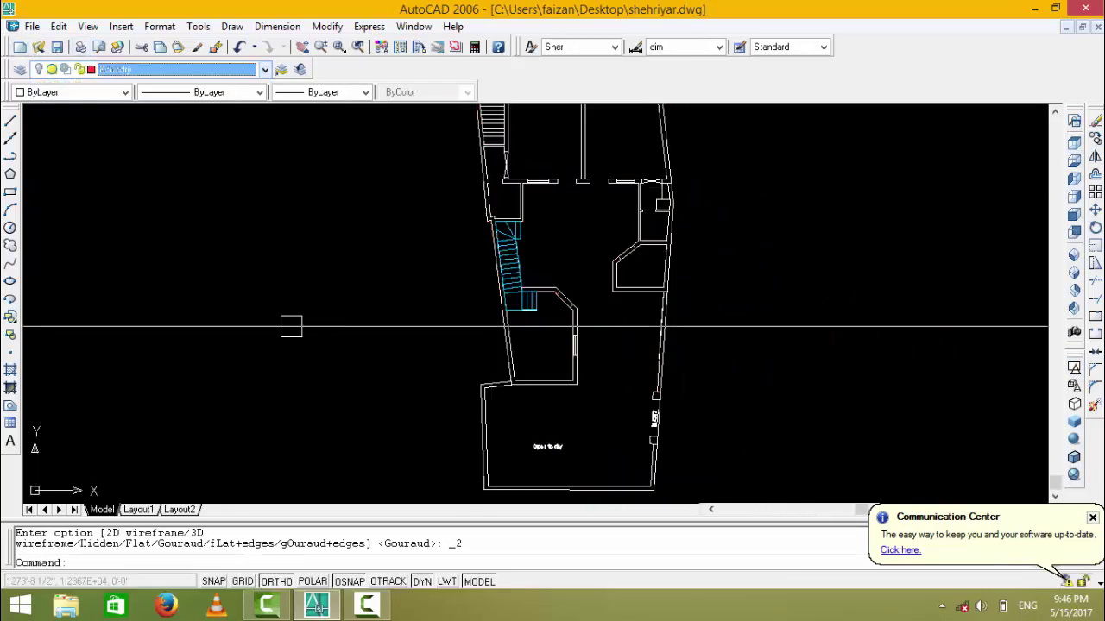
scroll(517, 288, "down", 4)
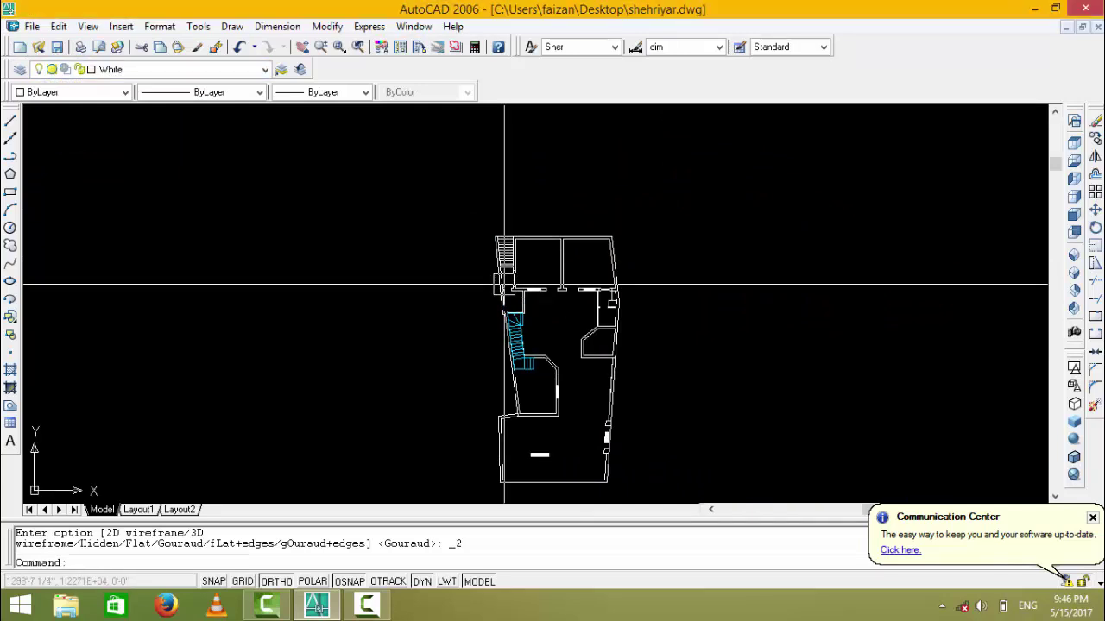
- Start a polyline at the top outer corner and trace vertices past the stair corner
type("pl")
key("Return")
scroll(596, 246, "up", 2)
scroll(641, 251, "up", 2)
left_click(489, 257)
scroll(489, 256, "up", 2)
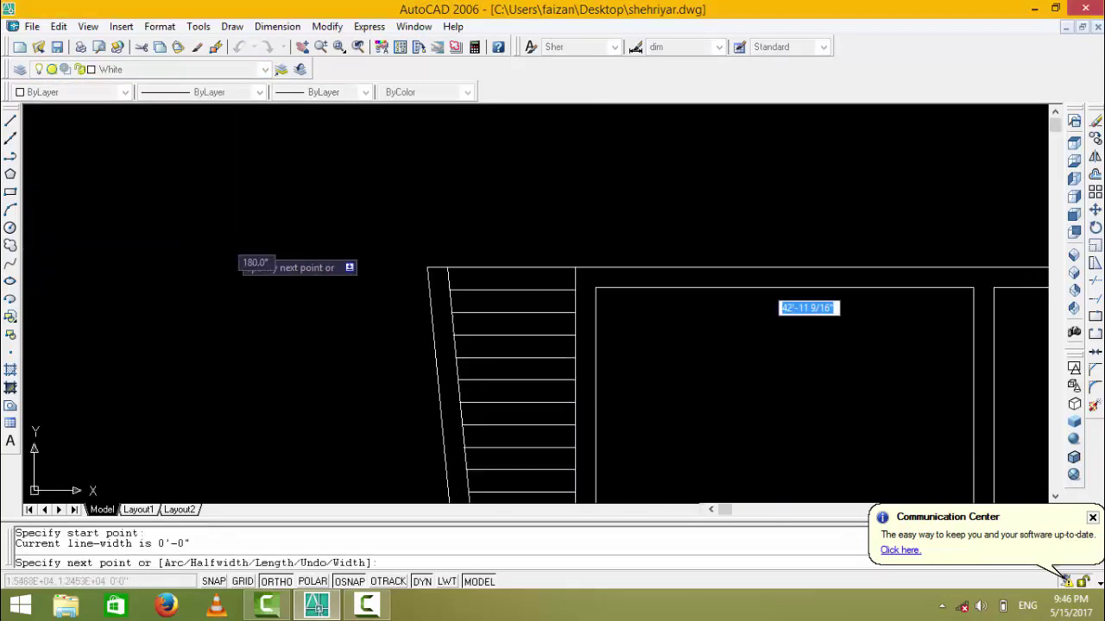
left_click(421, 236)
scroll(483, 259, "up", 2)
scroll(461, 203, "down", 1)
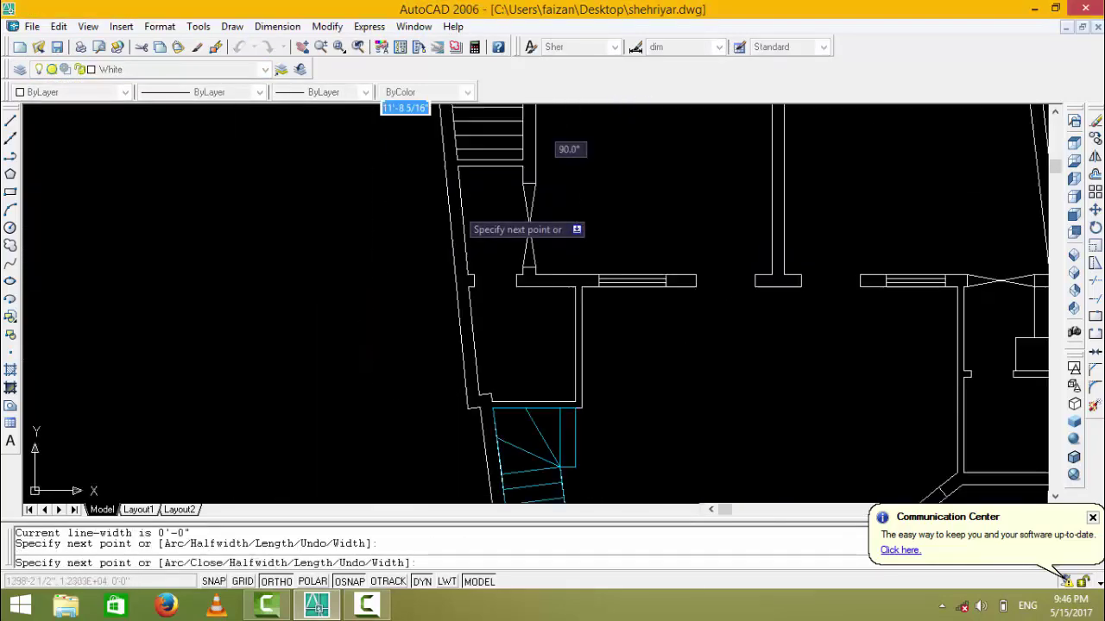
scroll(488, 307, "down", 1)
scroll(475, 368, "up", 1)
left_click(473, 356)
scroll(484, 353, "up", 1)
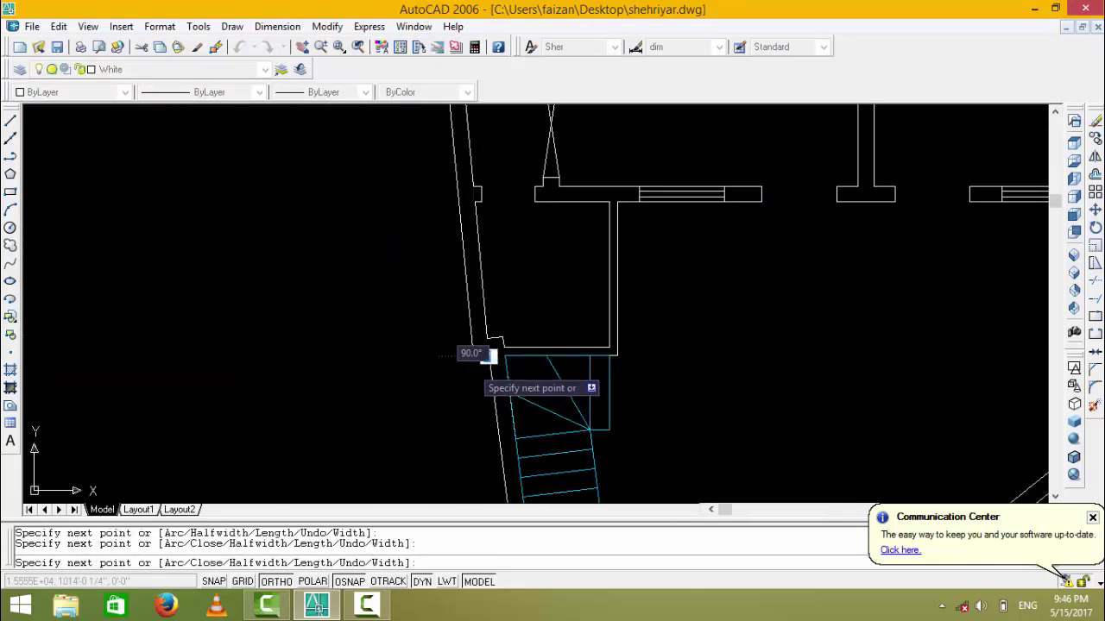
scroll(489, 322, "up", 1)
left_click(504, 333)
- Continue the polyline to the remaining outer wall corners and end the outline
scroll(504, 333, "down", 2)
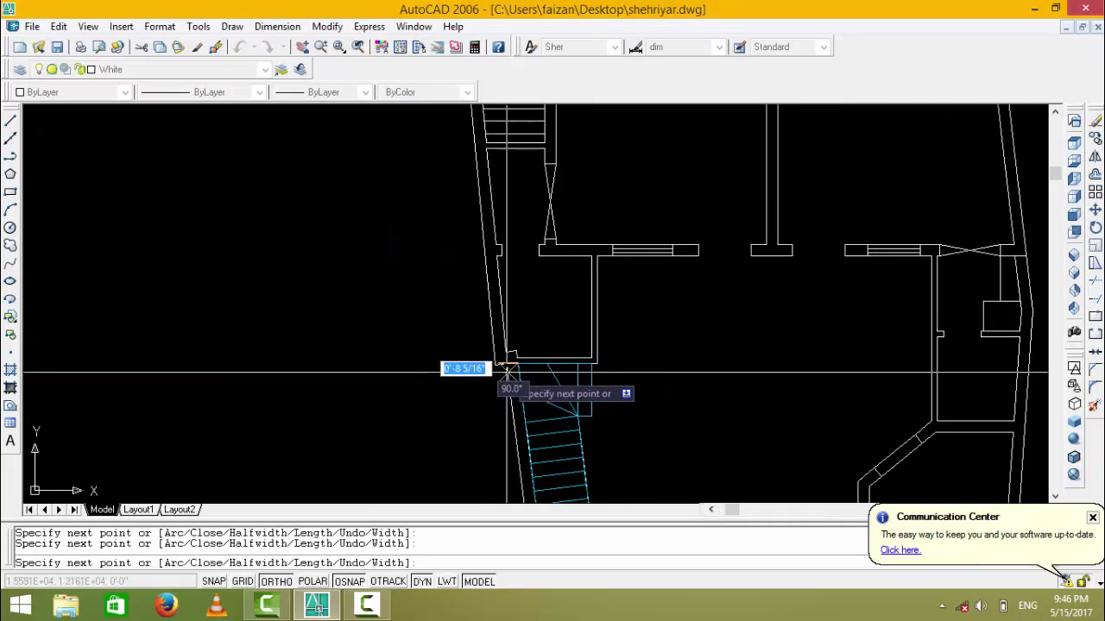
middle_click_drag(505, 380, 535, 139)
scroll(554, 255, "up", 2)
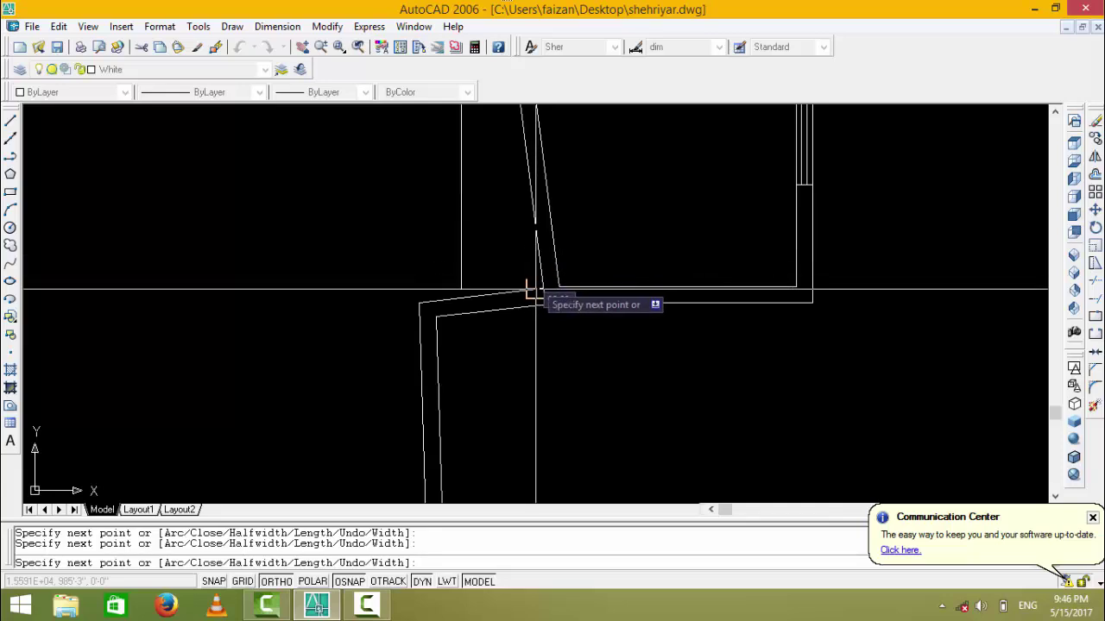
left_click(542, 289)
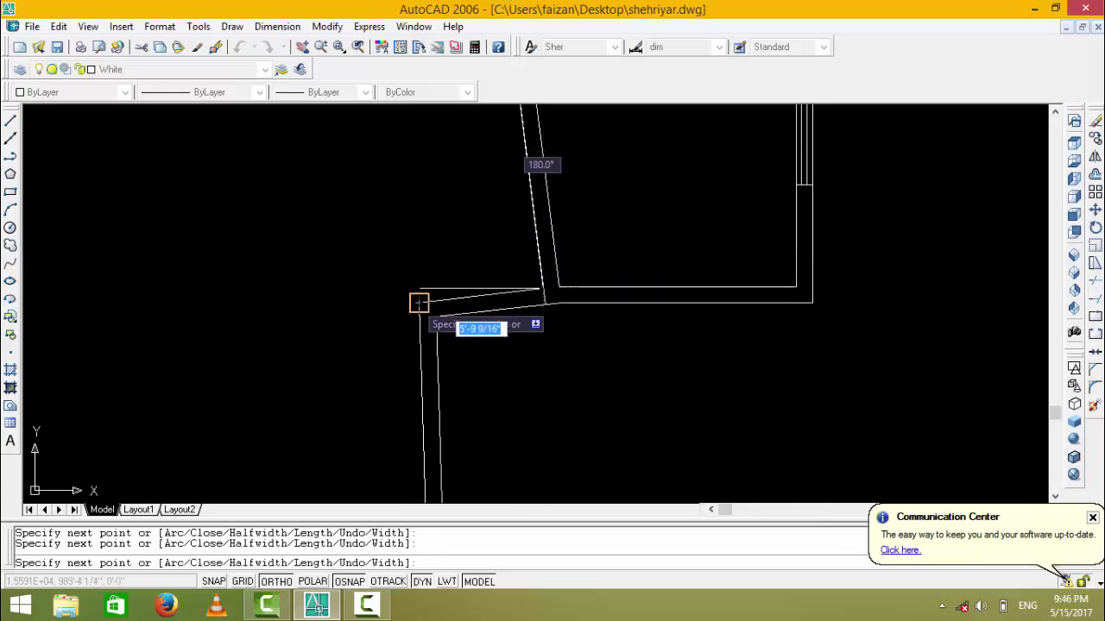
scroll(418, 303, "down", 2)
scroll(501, 250, "up", 2)
mouse_move(501, 259)
middle_mouse_down()
mouse_move(397, 276)
mouse_move(498, 250)
middle_mouse_up()
scroll(402, 274, "up", 2)
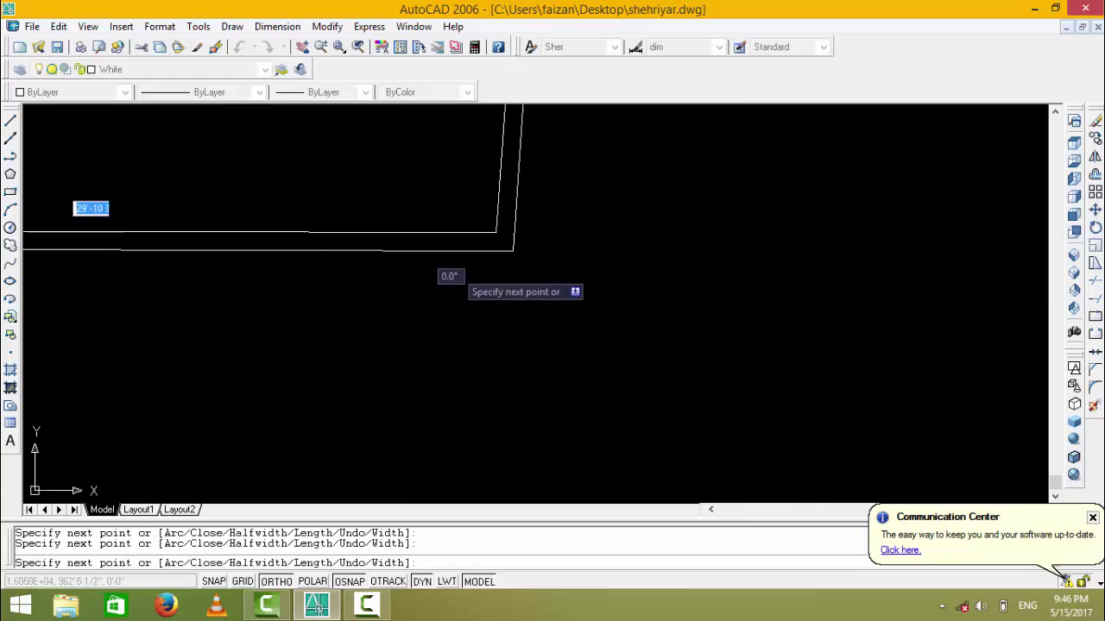
scroll(514, 250, "down", 2)
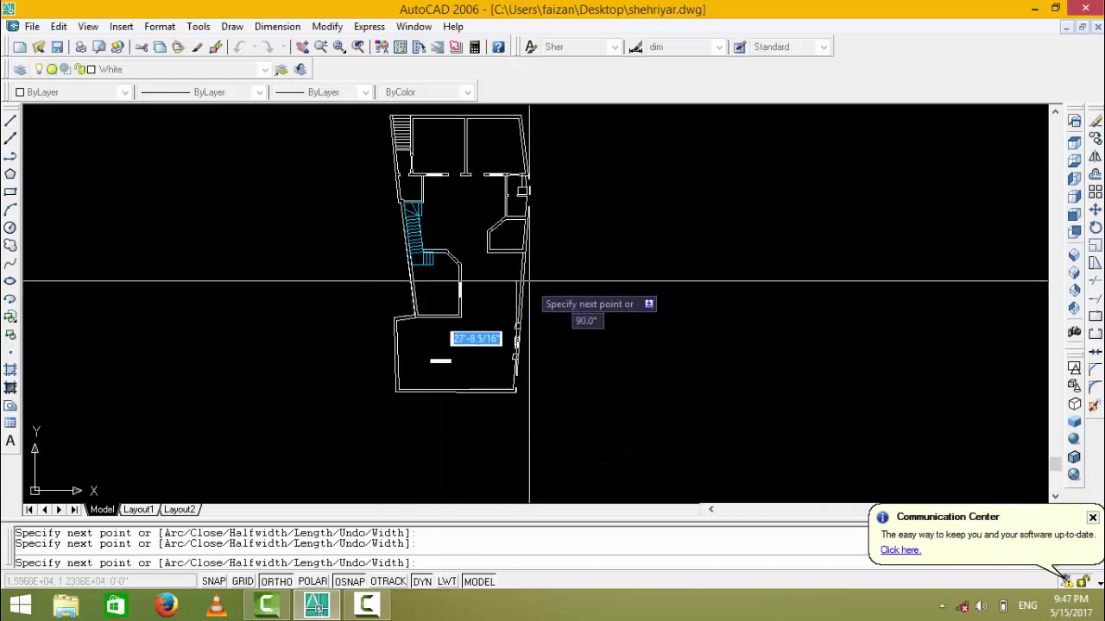
scroll(525, 284, "up", 1)
scroll(540, 275, "up", 1)
middle_click_drag(523, 169, 514, 280)
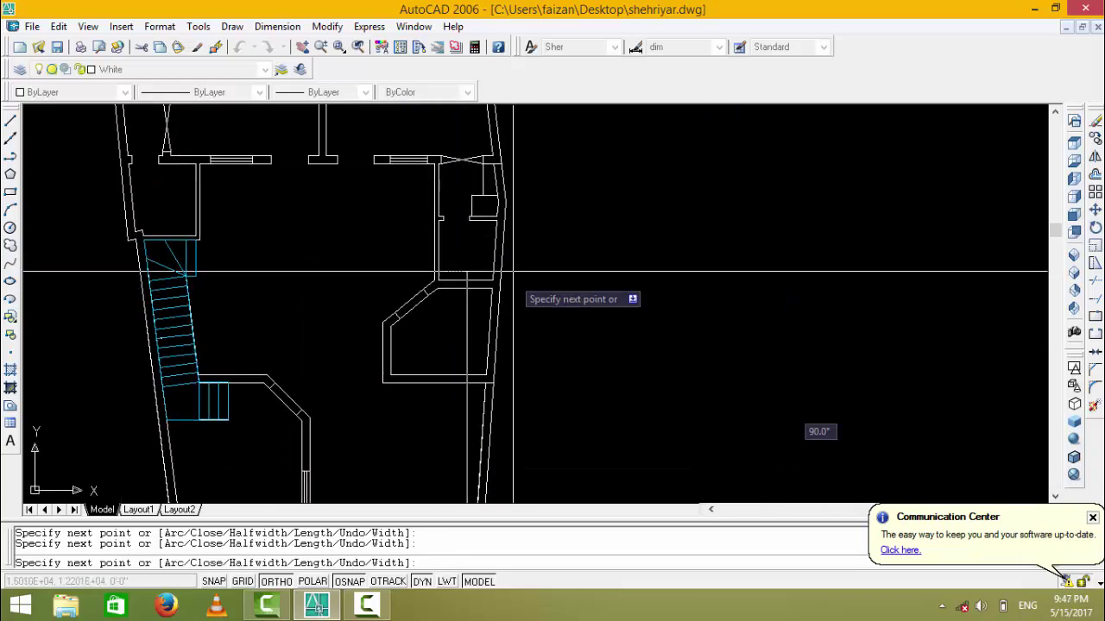
middle_click_drag(461, 192, 469, 406)
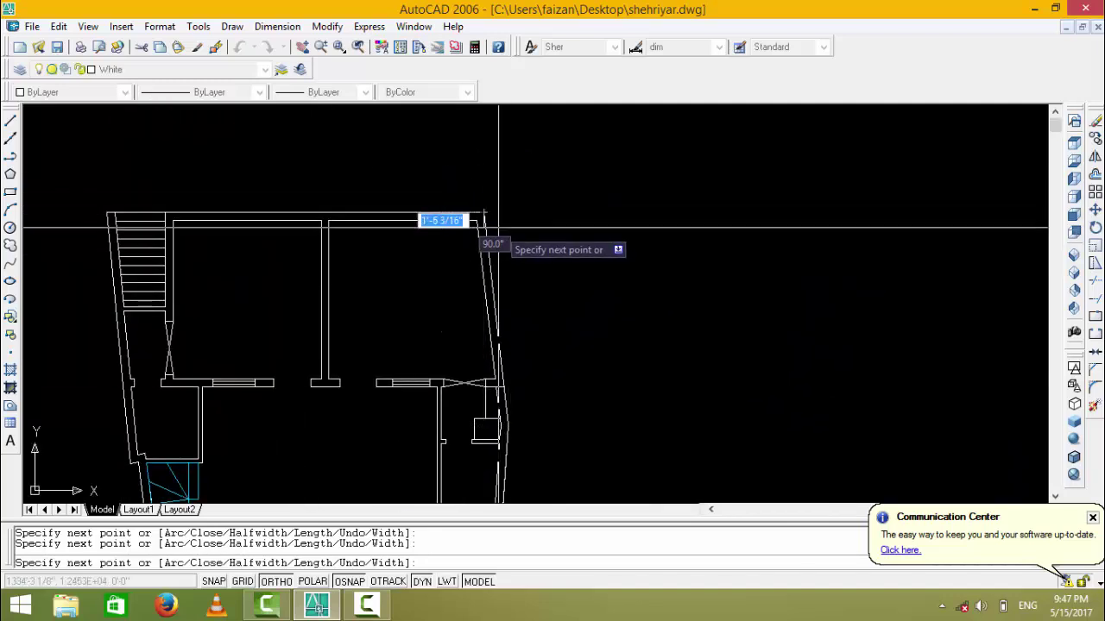
key("Escape")
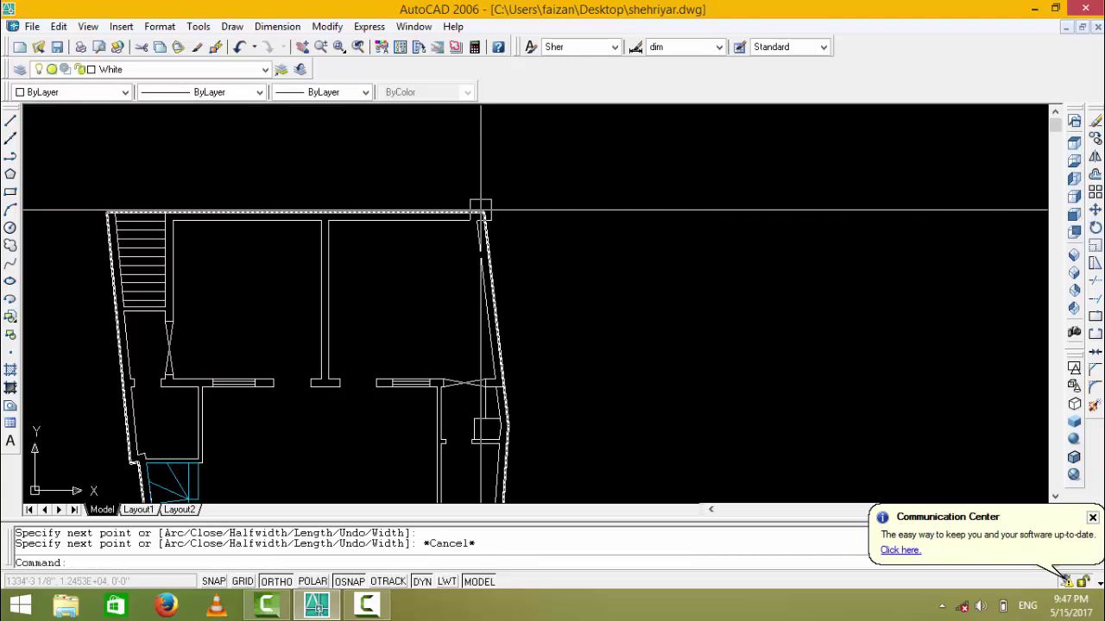
middle_click_drag(481, 209, 494, 180)
key("Escape")
- Extrude the traced perimeter outline to a height of 3 as the floor slab
type("e")
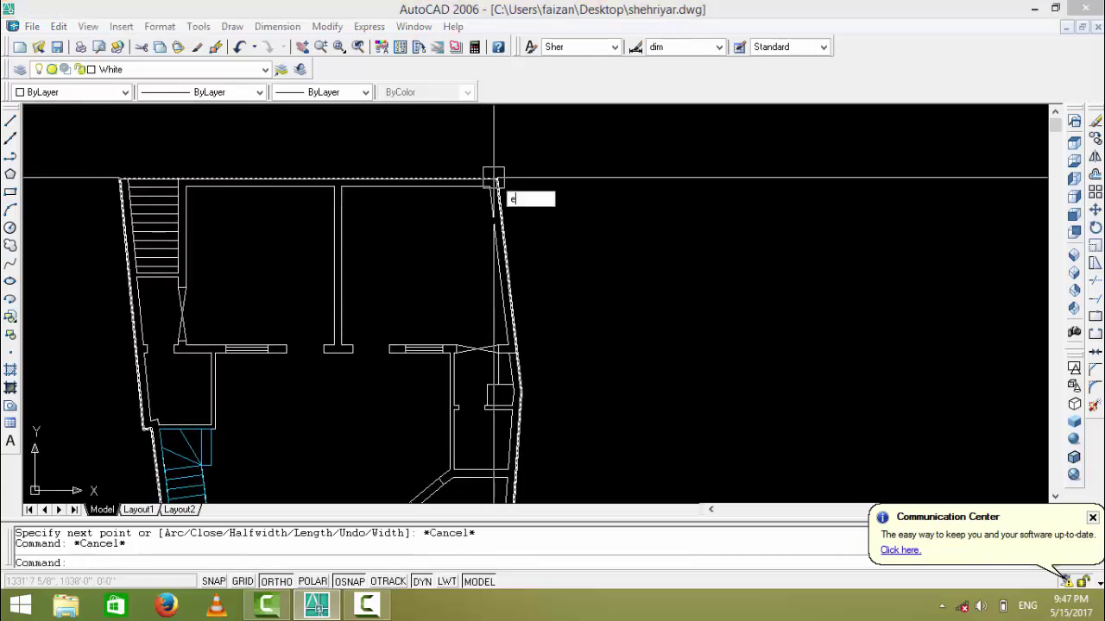
type("t")
key("Return")
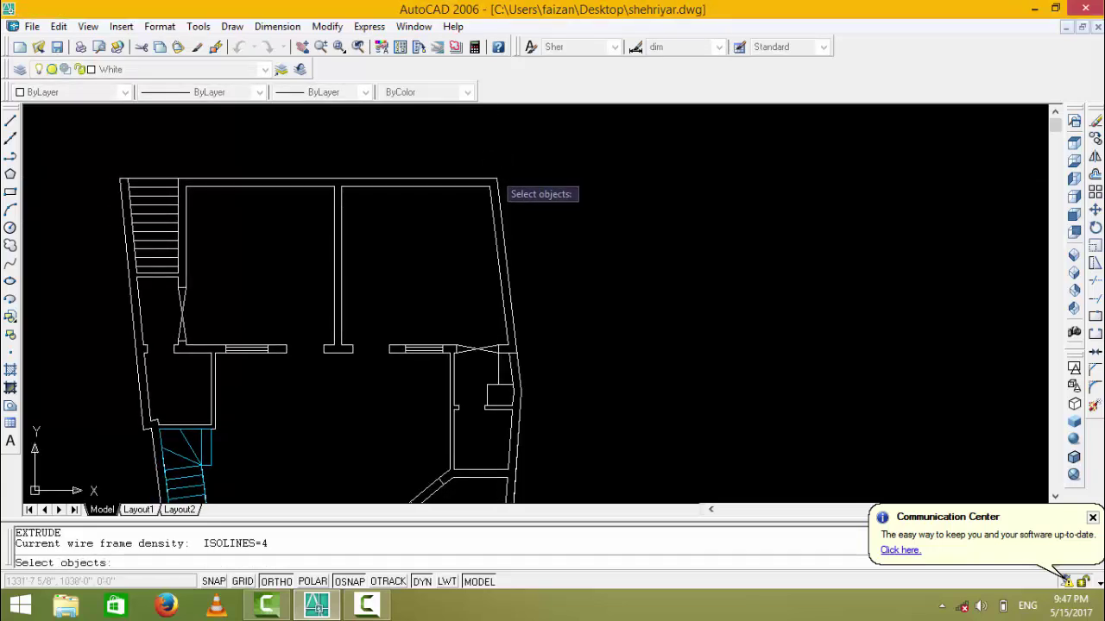
left_click(495, 183)
key("Return")
type("3")
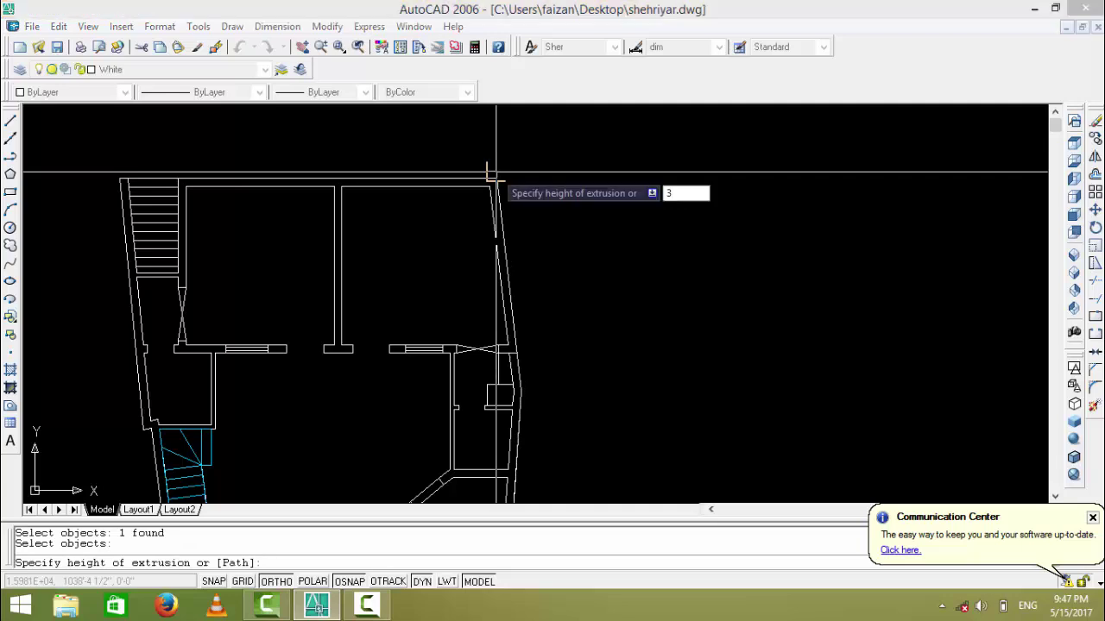
key("Return")
key("Return")
- View the slab in southwest isometric with smooth shading and turn the Boundry layer on
left_click(1074, 255)
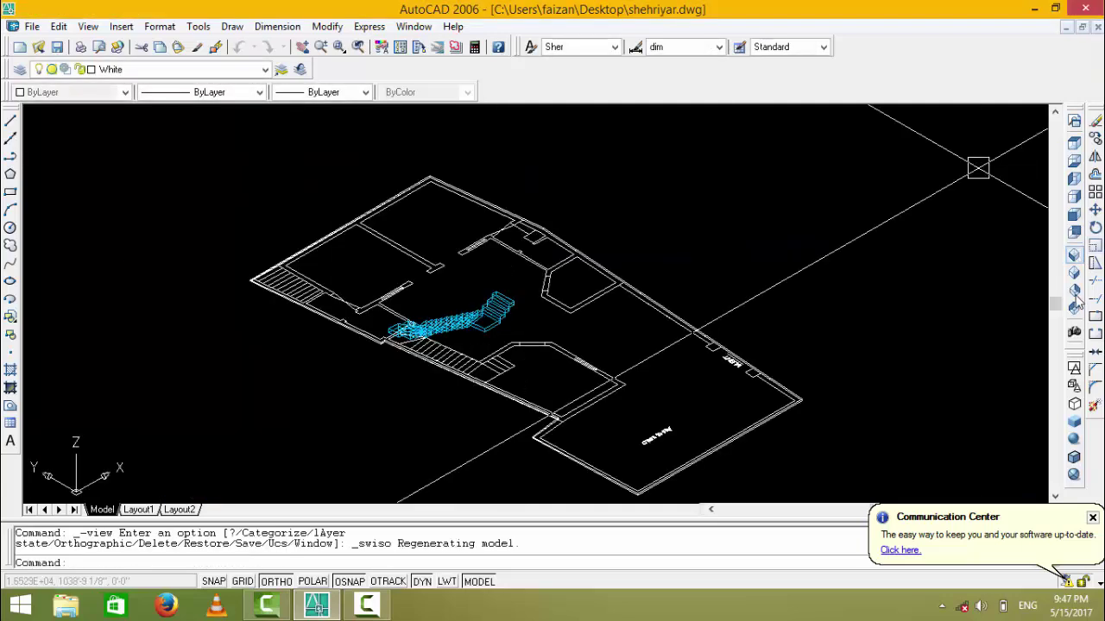
left_click(1074, 439)
middle_click_drag(967, 370, 829, 256)
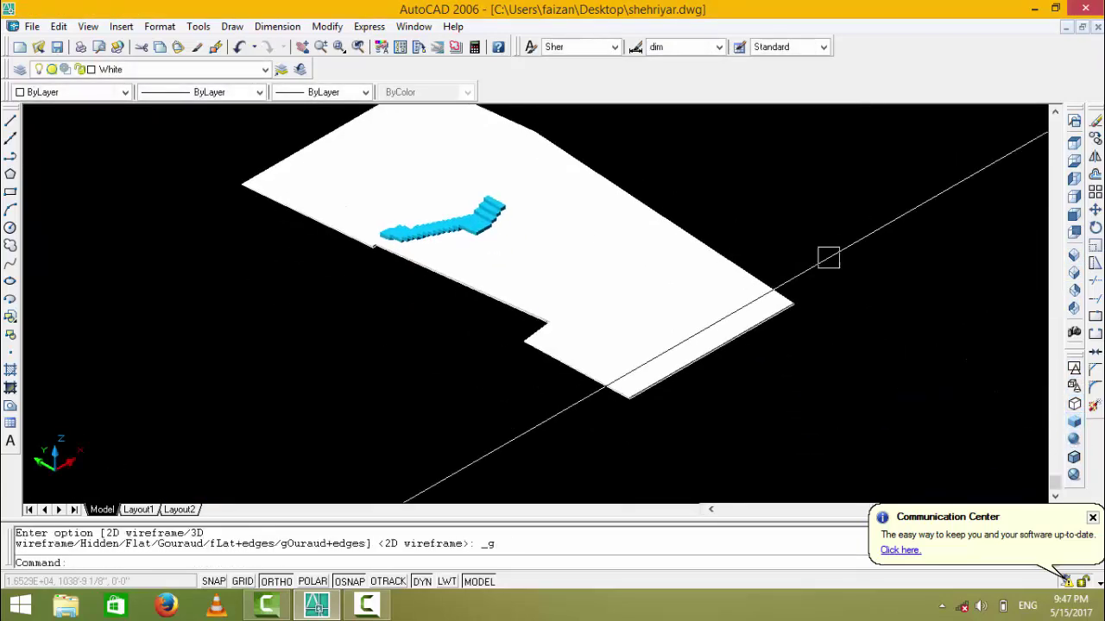
left_click(95, 69)
left_click(47, 108)
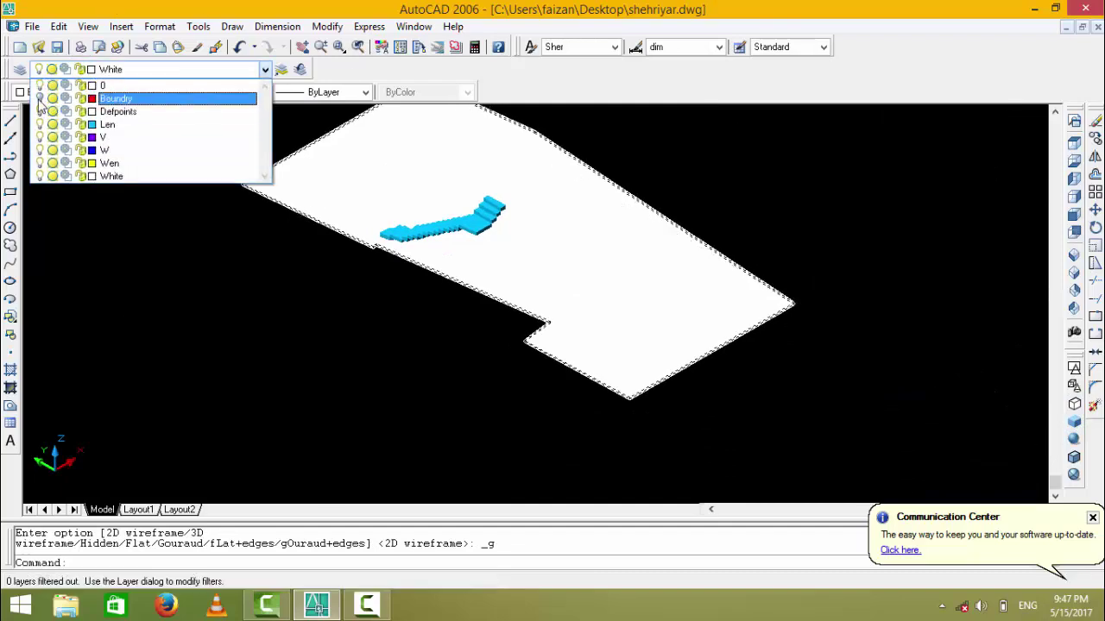
left_click(244, 353)
- Move the floor slab down below the wall base and show the whole house in SE isometric
middle_click_drag(506, 288, 437, 238)
scroll(525, 284, "up", 3)
scroll(484, 328, "up", 3)
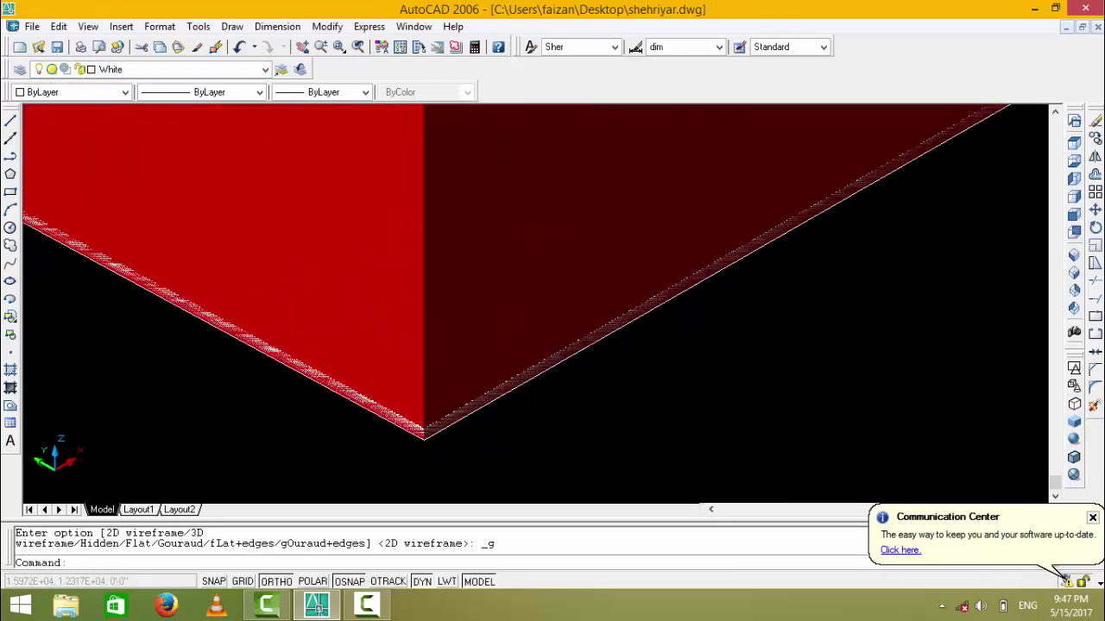
scroll(449, 346, "up", 2)
scroll(424, 352, "up", 1)
type("m")
key("Return")
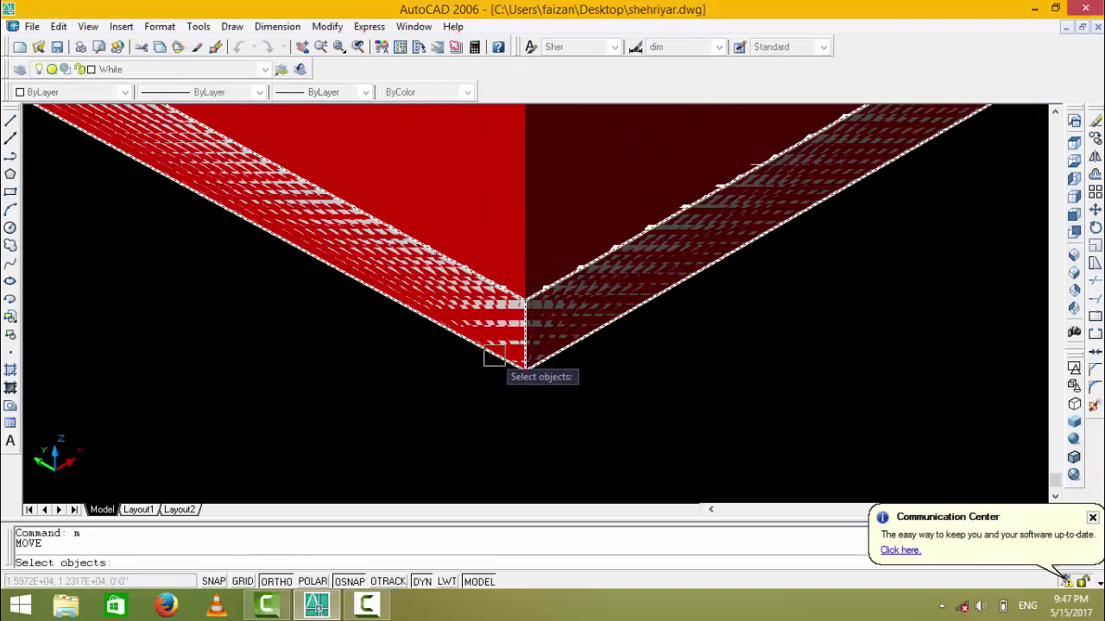
left_click(535, 331)
key("Return")
left_click(524, 303)
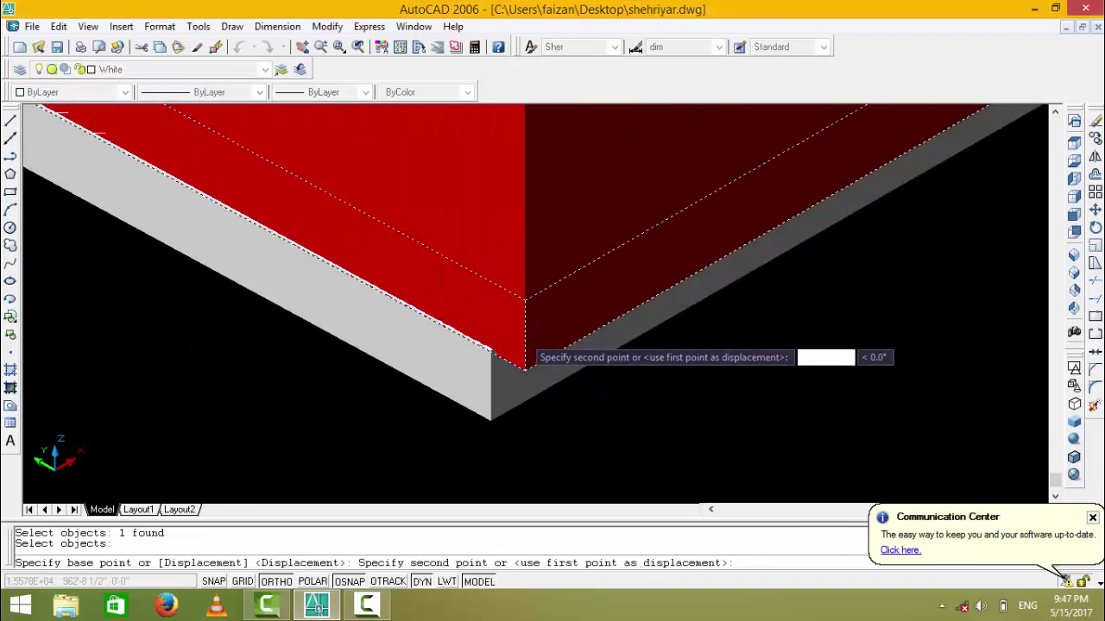
scroll(523, 371, "up", 2)
left_click(526, 371)
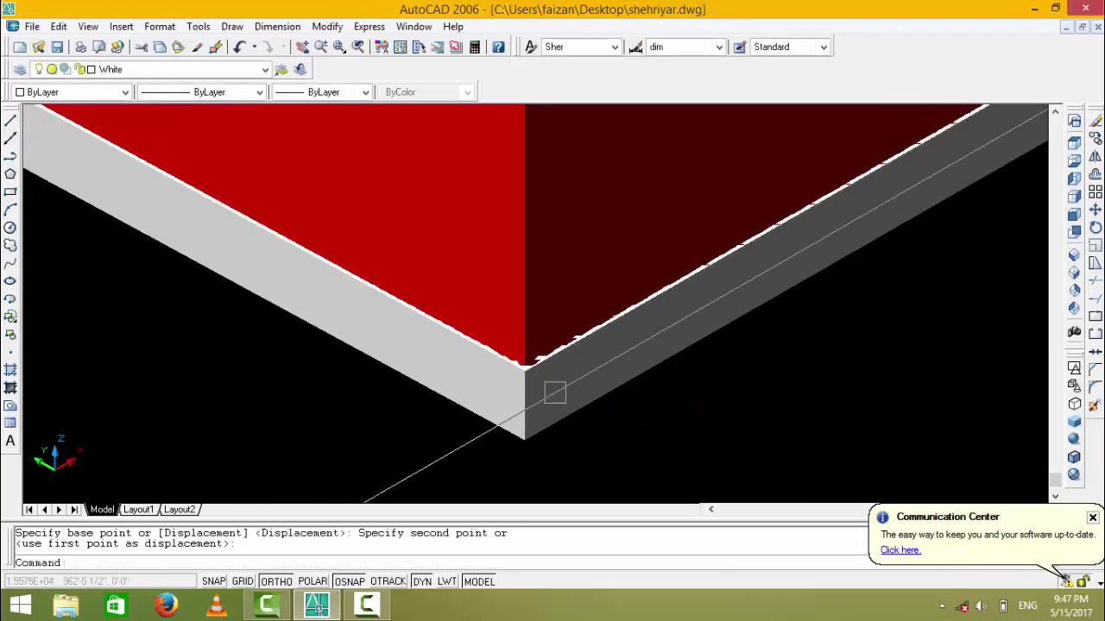
scroll(535, 390, "up", 3)
scroll(518, 395, "down", 3)
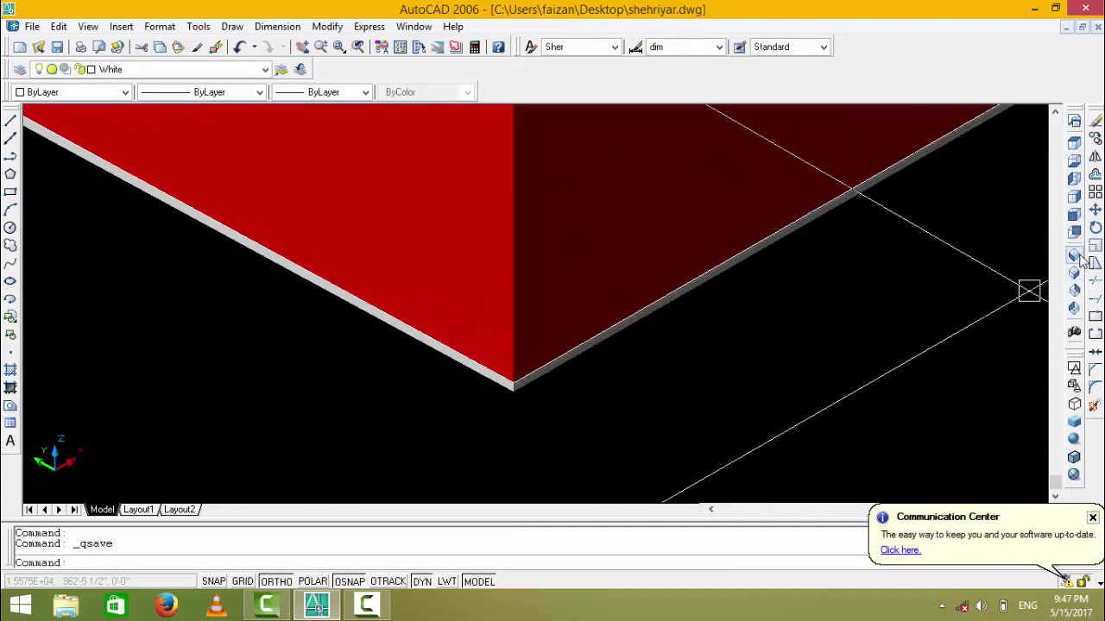
left_click(1076, 288)
- In southeast isometric, assign the floor slab to layer V so it turns purple
left_click(1074, 272)
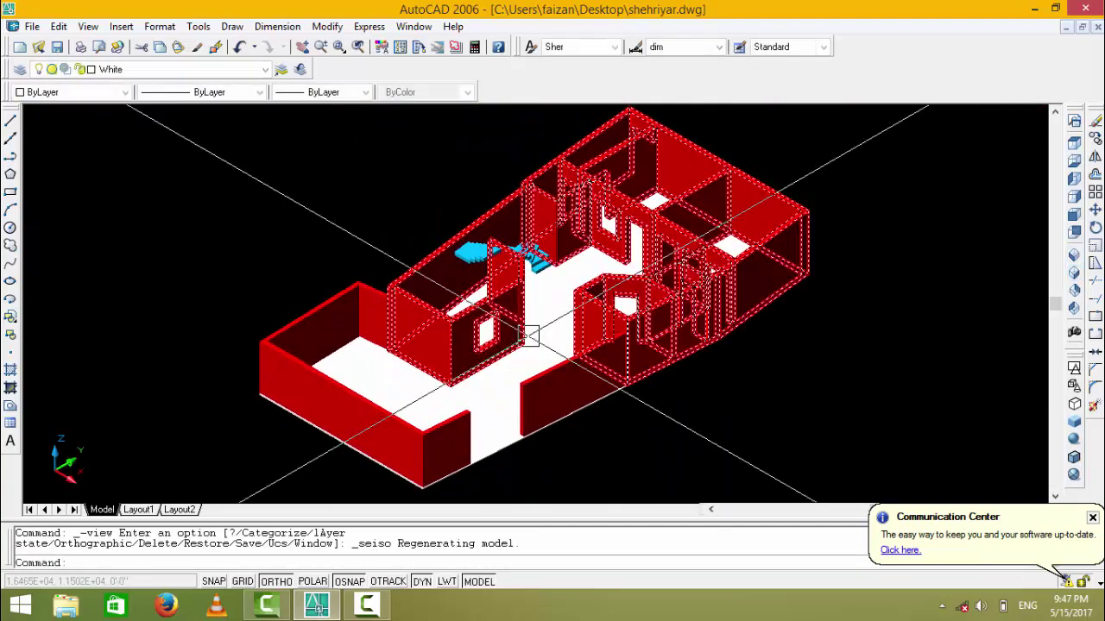
scroll(526, 328, "up", 5)
scroll(622, 382, "up", 3)
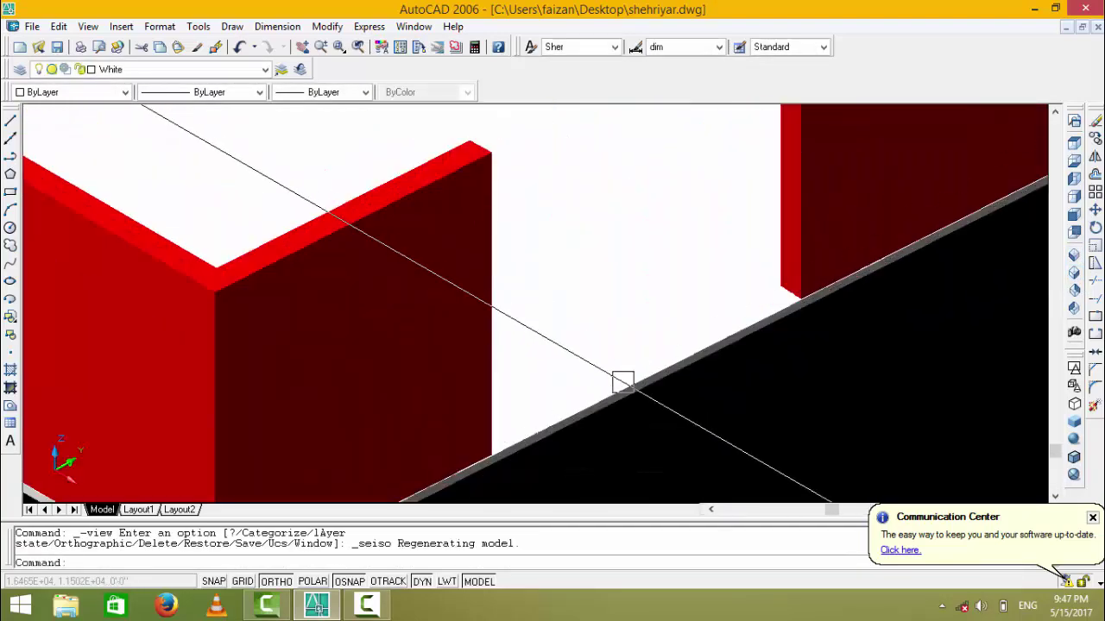
left_click(127, 73)
key("Escape")
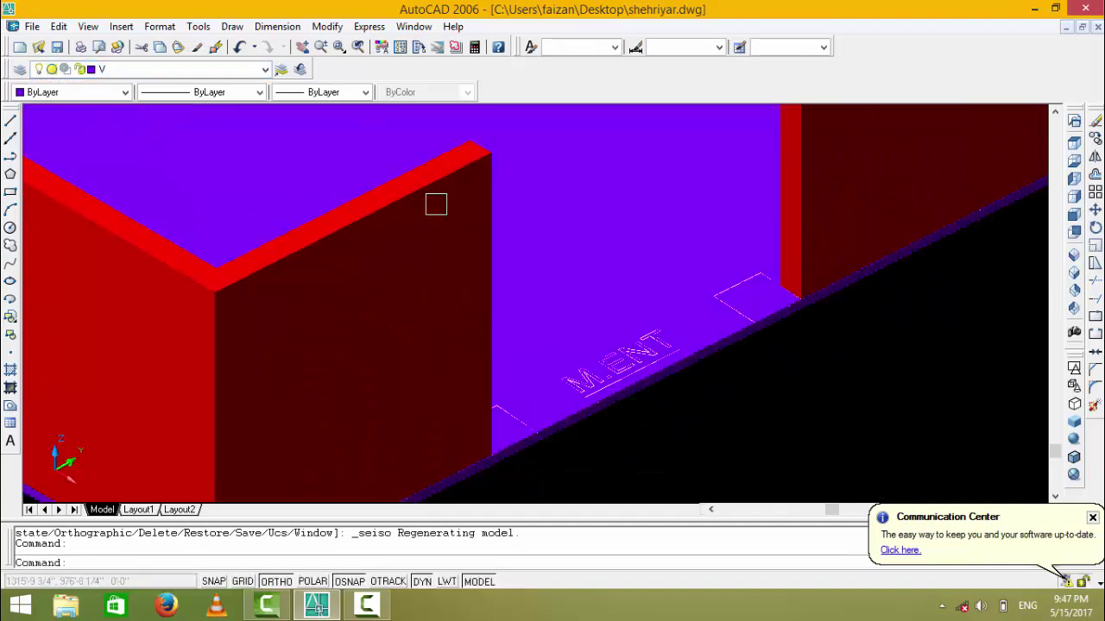
scroll(619, 239, "down", 5)
scroll(569, 399, "down", 3)
scroll(576, 372, "down", 1)
scroll(576, 372, "down", 3)
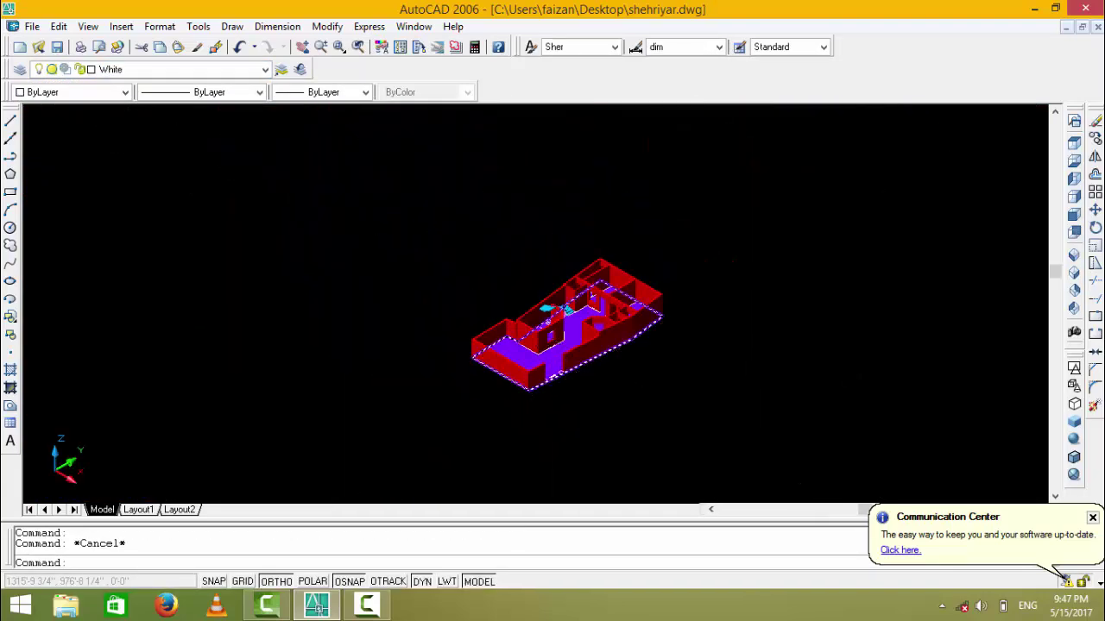
- Save the drawing, frame the building closer, and dismiss the software update notice
key("ctrl+s")
scroll(589, 351, "up", 2)
scroll(587, 350, "up", 3)
middle_click_drag(587, 350, 575, 304)
scroll(575, 304, "up", 2)
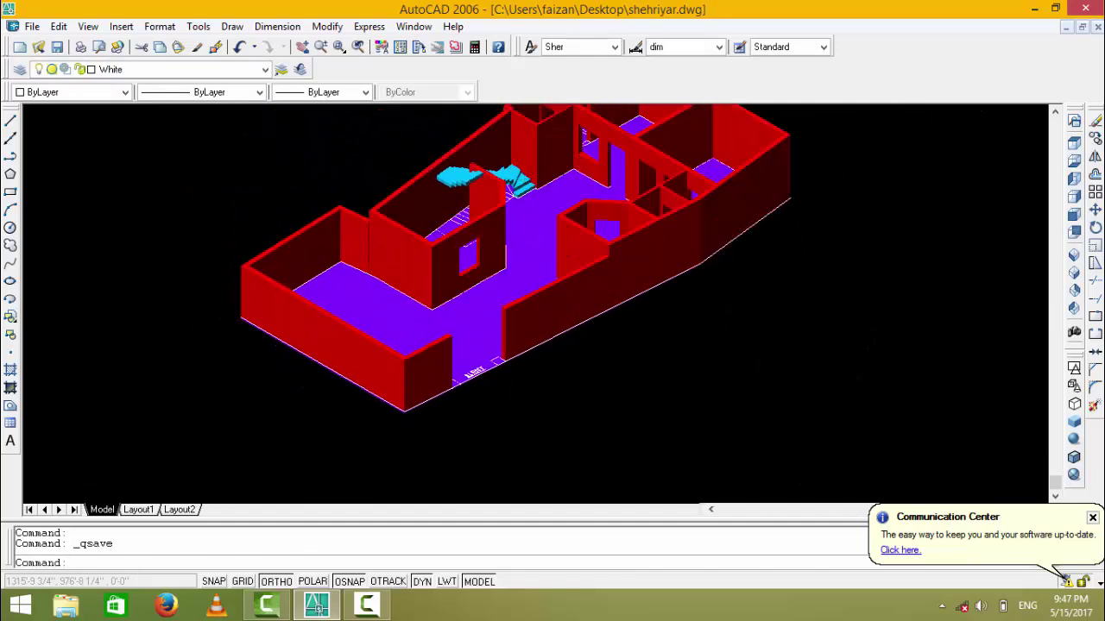
scroll(576, 304, "up", 1)
middle_click_drag(518, 216, 456, 262)
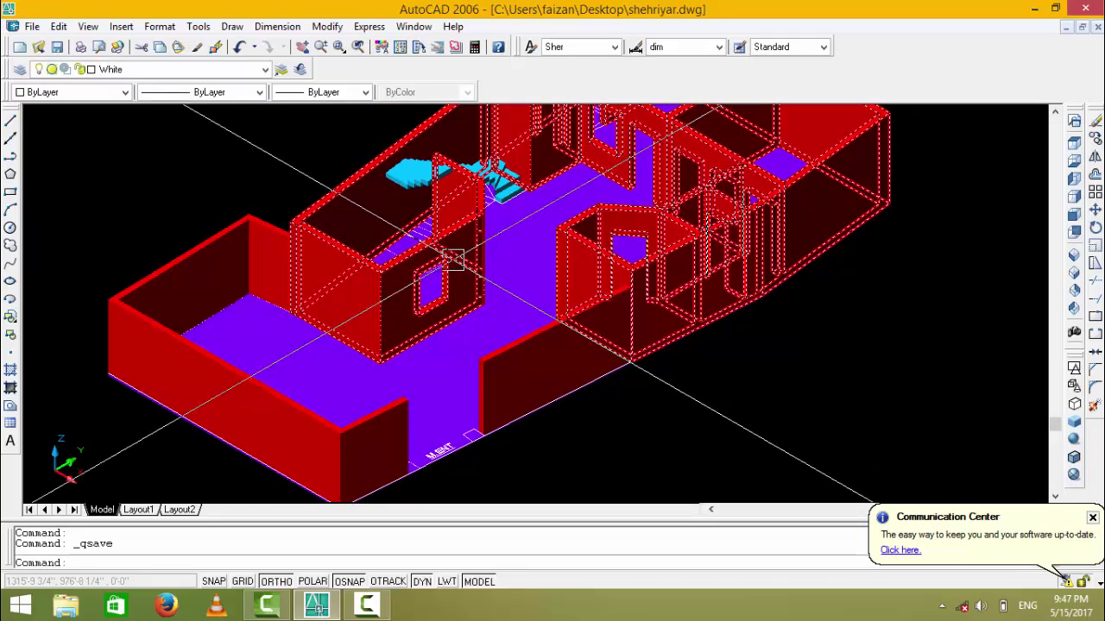
scroll(441, 268, "up", 1)
scroll(422, 274, "down", 1)
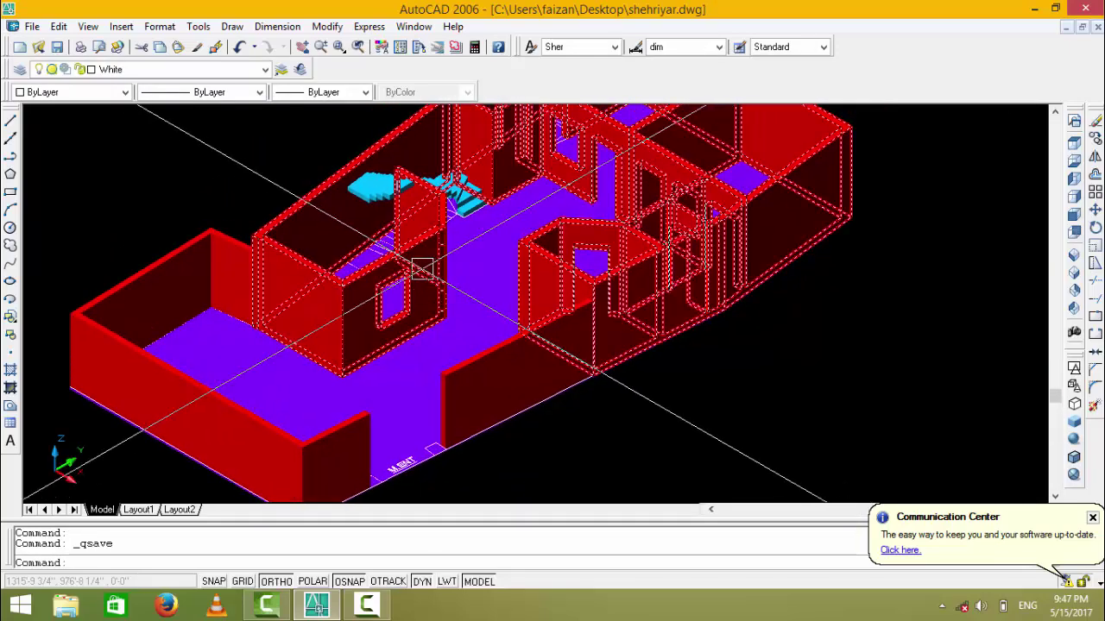
left_click(1092, 517)
middle_click_drag(617, 321, 622, 348)
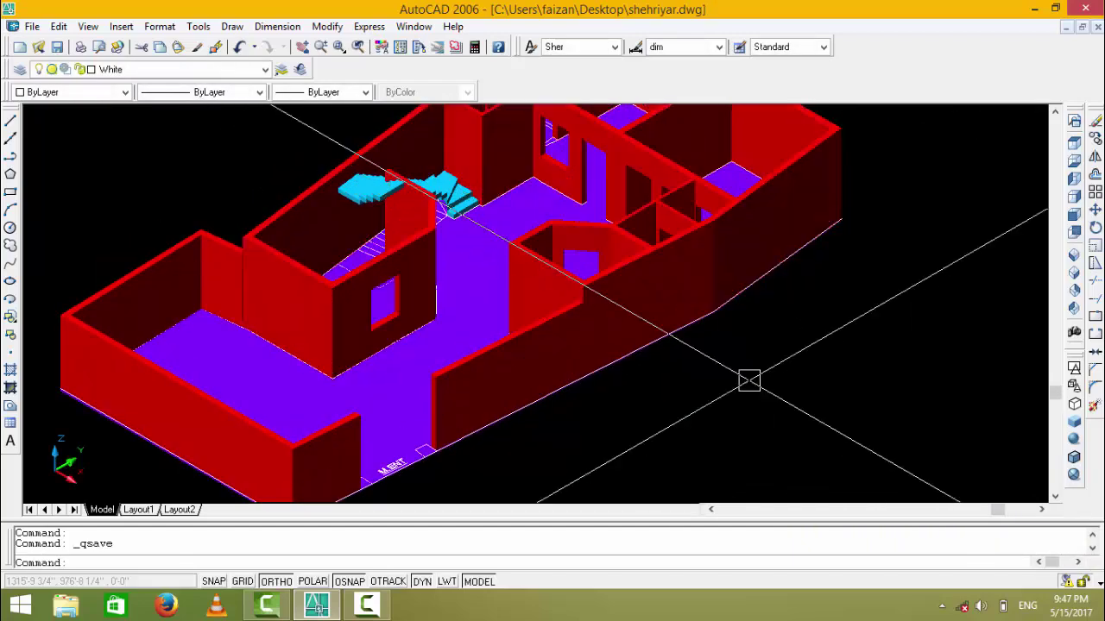
middle_click_drag(750, 381, 771, 348)
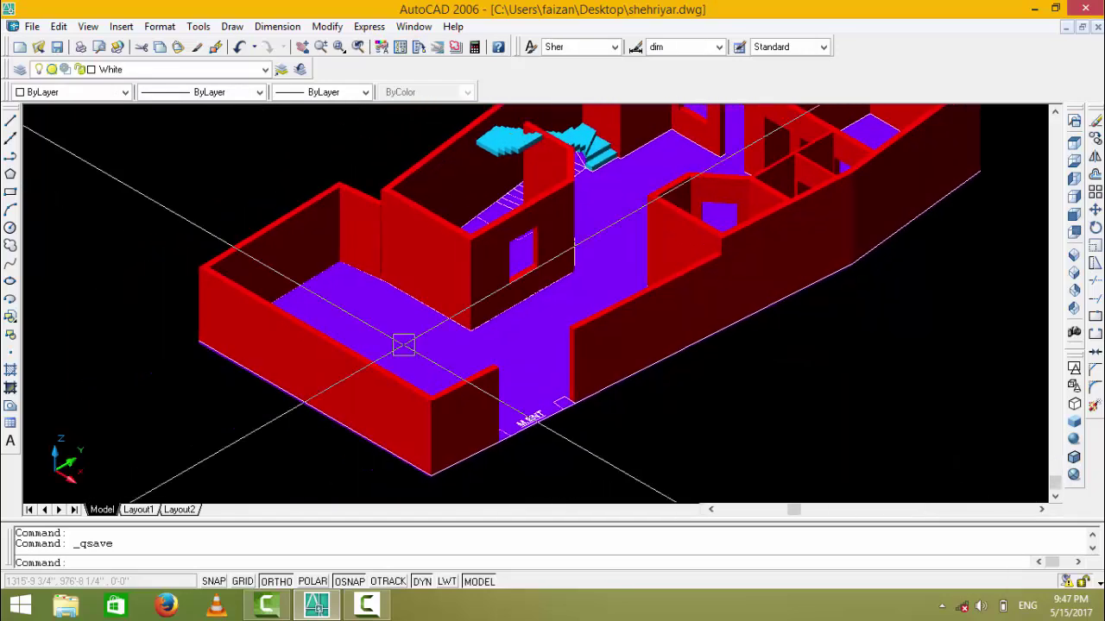
- Put the Open to sky walls on layer W, hide W, and display hidden lines
left_click(403, 346)
left_click(152, 70)
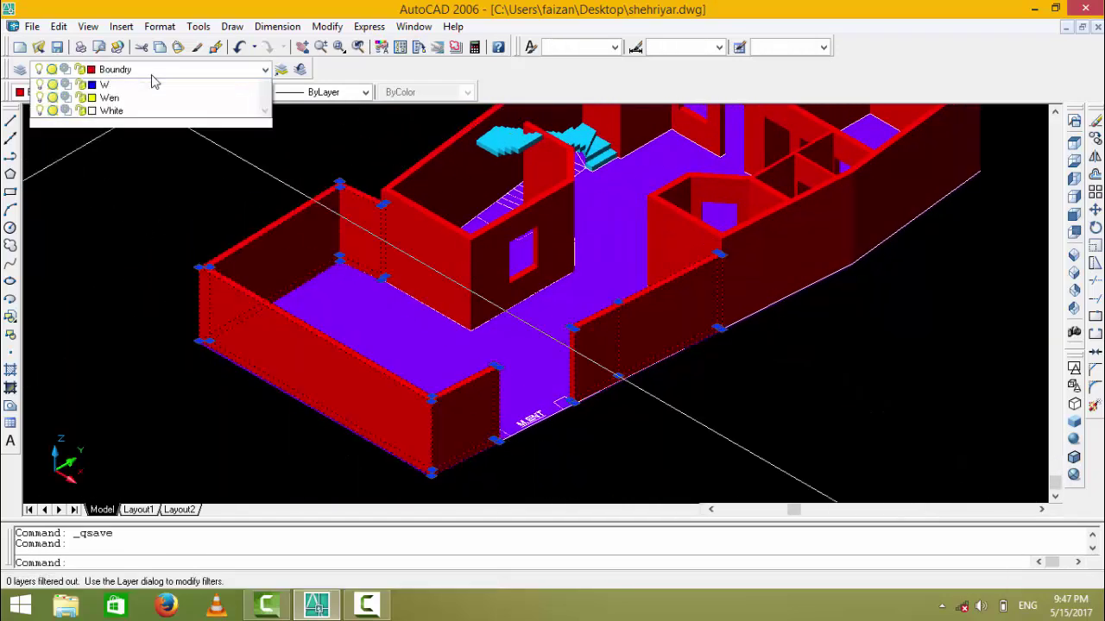
left_click(121, 151)
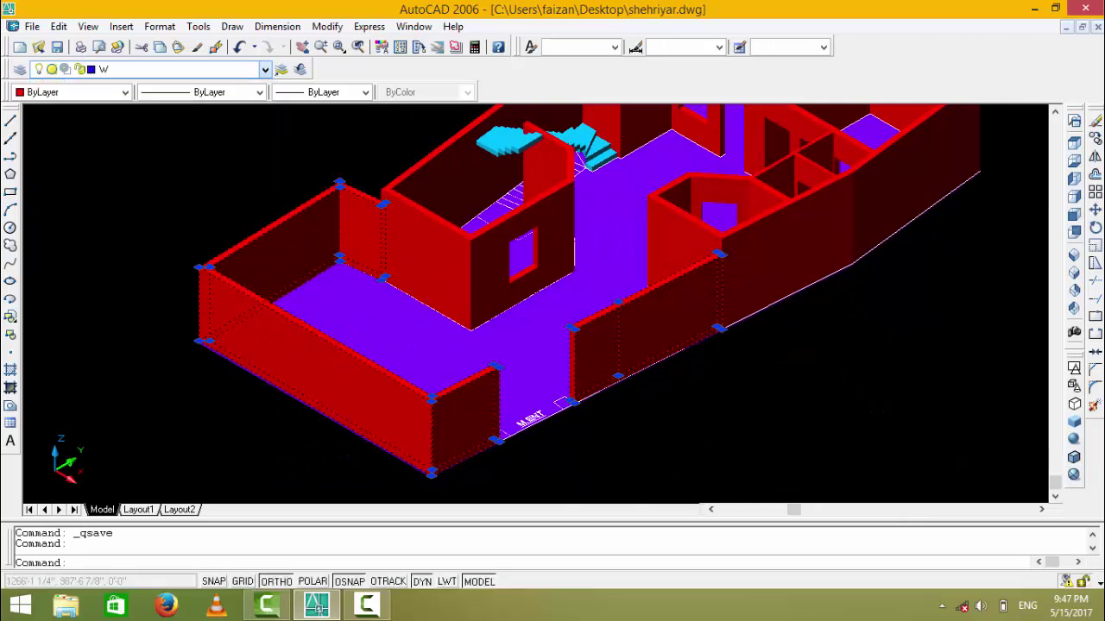
left_click(116, 72)
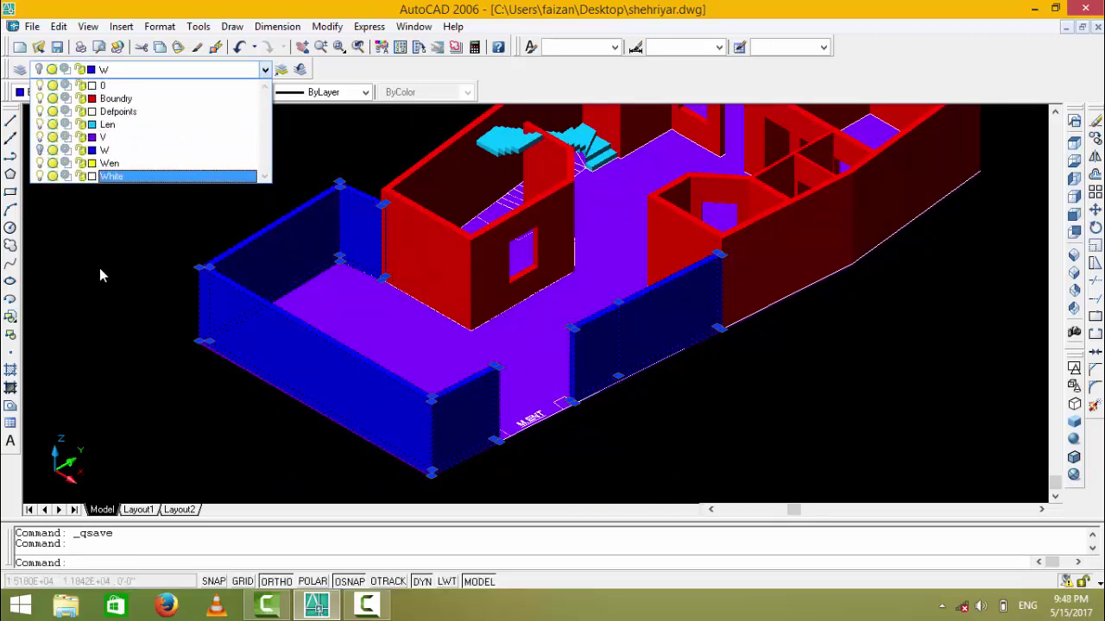
left_click(130, 176)
left_click(640, 350)
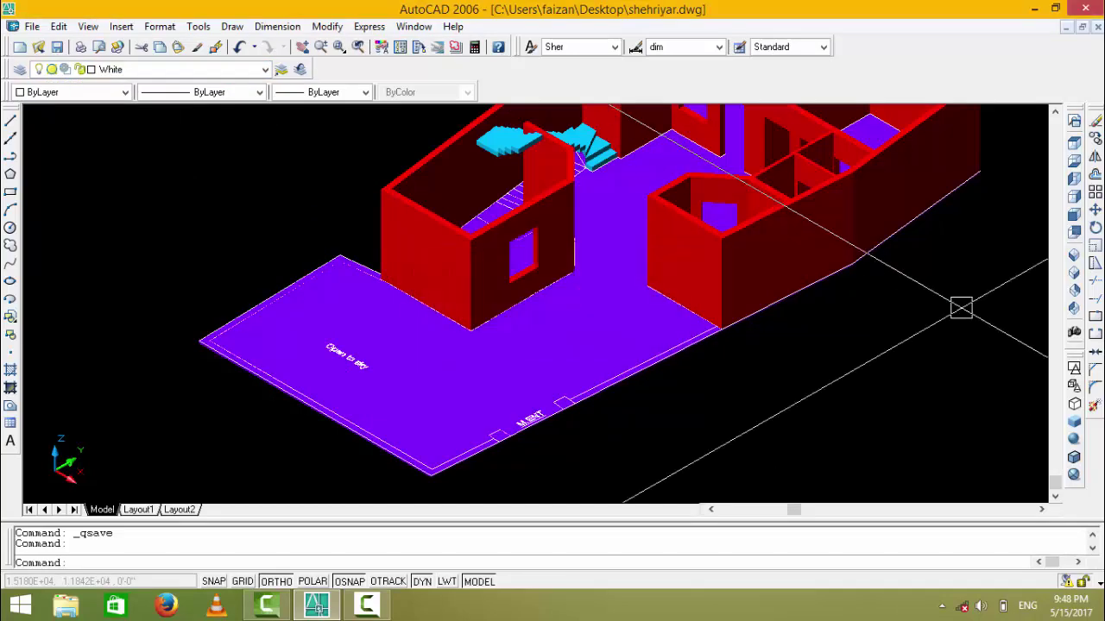
left_click(1076, 404)
left_click(1070, 222)
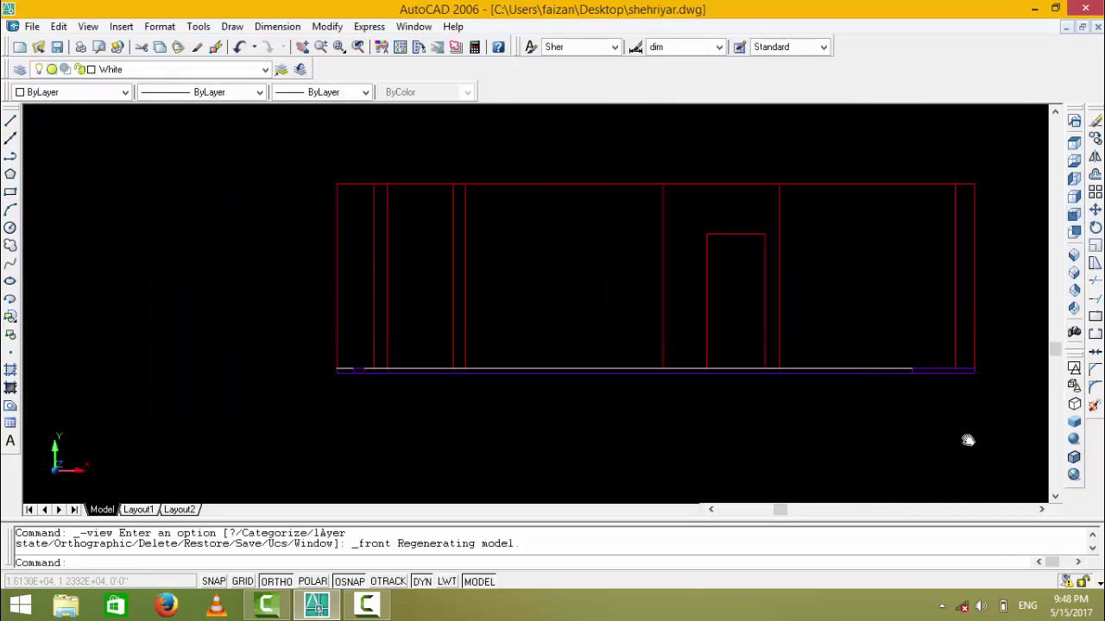
- Review the house in Front, Right, Left, Bottom, Top, SW and SE Isometric views
left_click(1075, 208)
left_click(1075, 199)
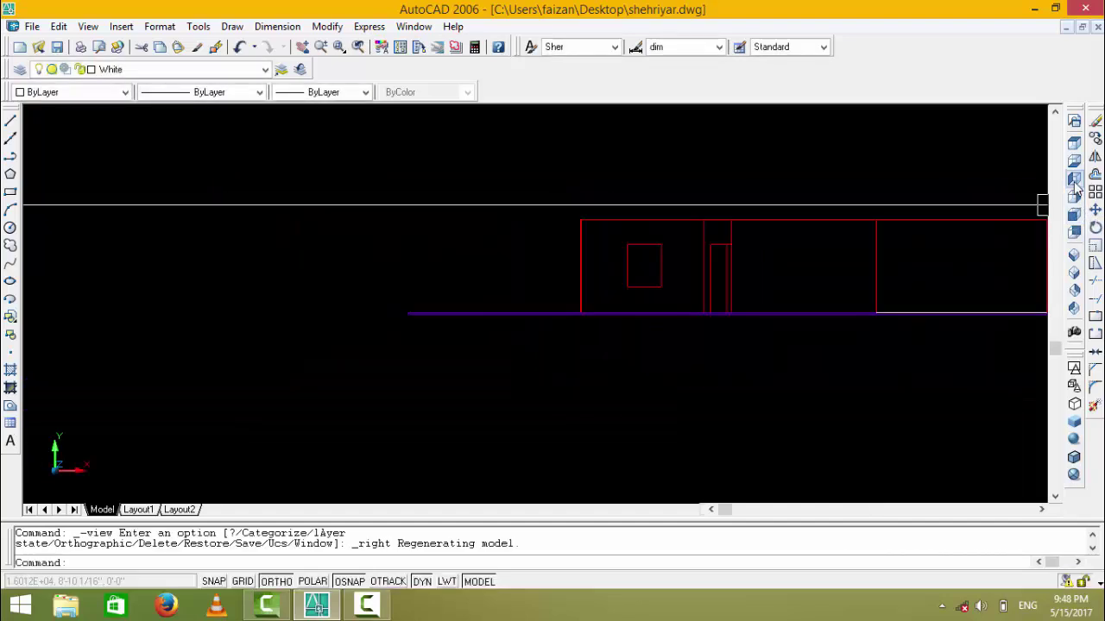
left_click(1075, 177)
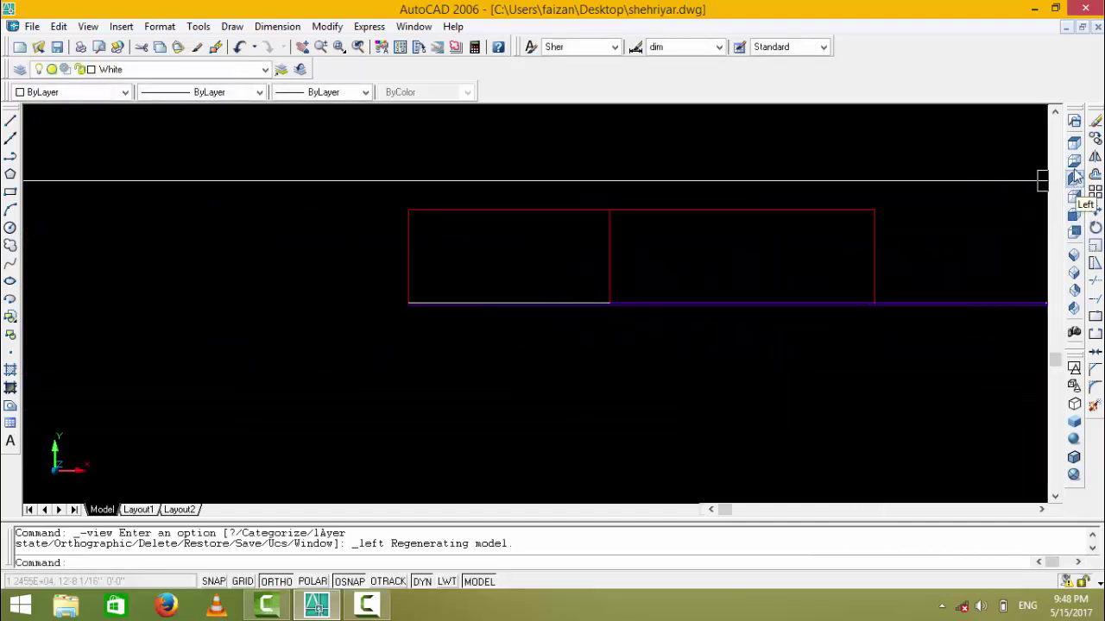
left_click(1074, 160)
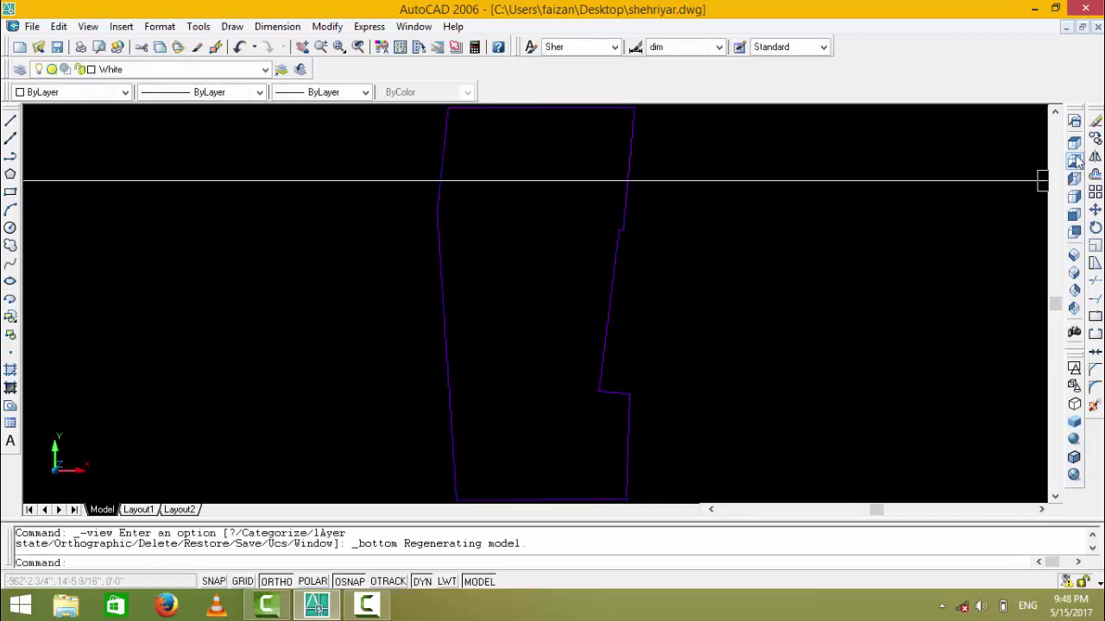
left_click(1075, 143)
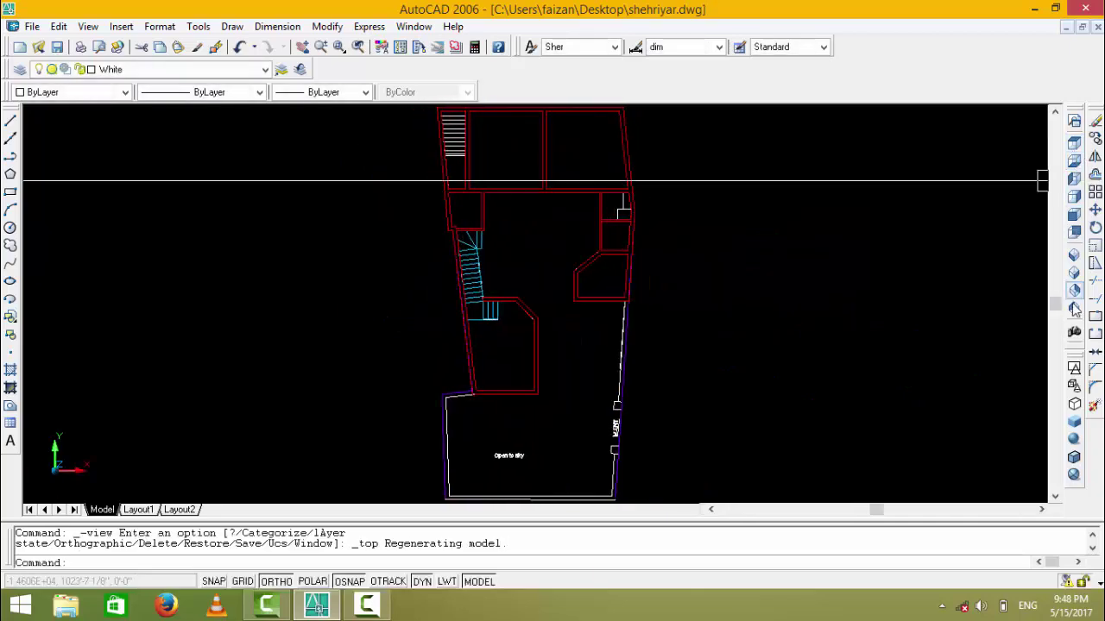
left_click(1075, 257)
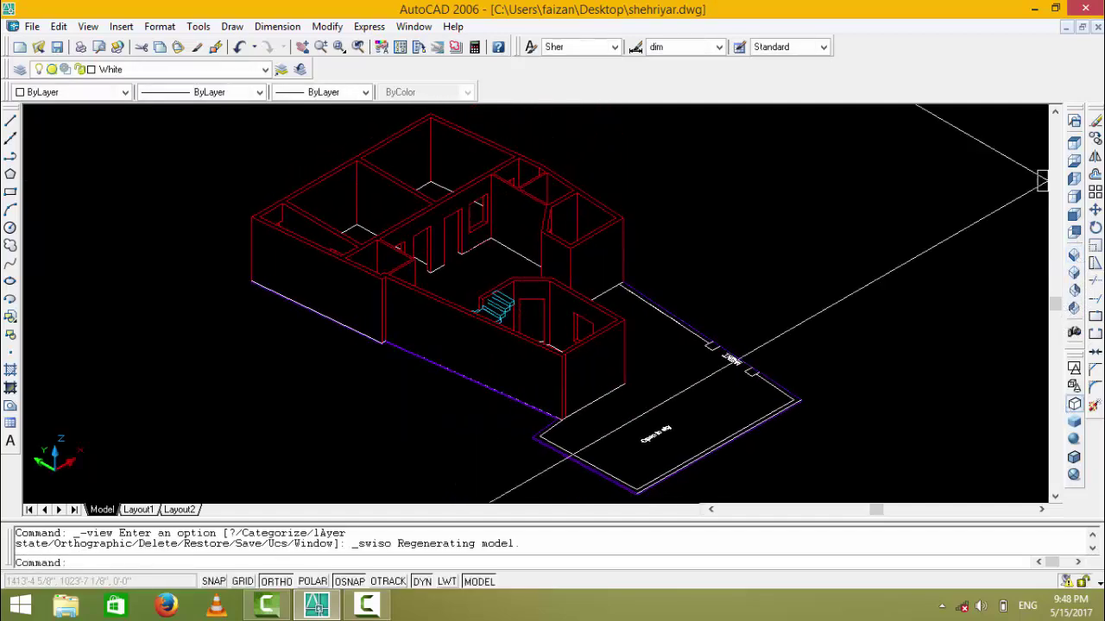
middle_click_drag(1042, 180, 1023, 129)
left_click(1074, 283)
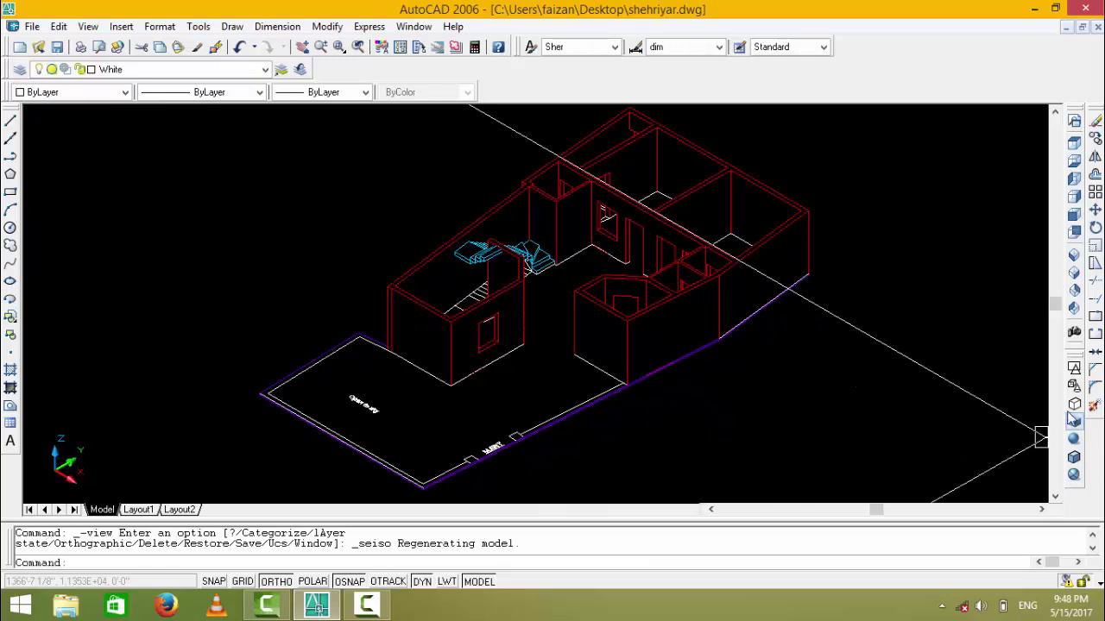
- Turn layer W back on with White current, zoom in, and save the drawing
left_click(112, 69)
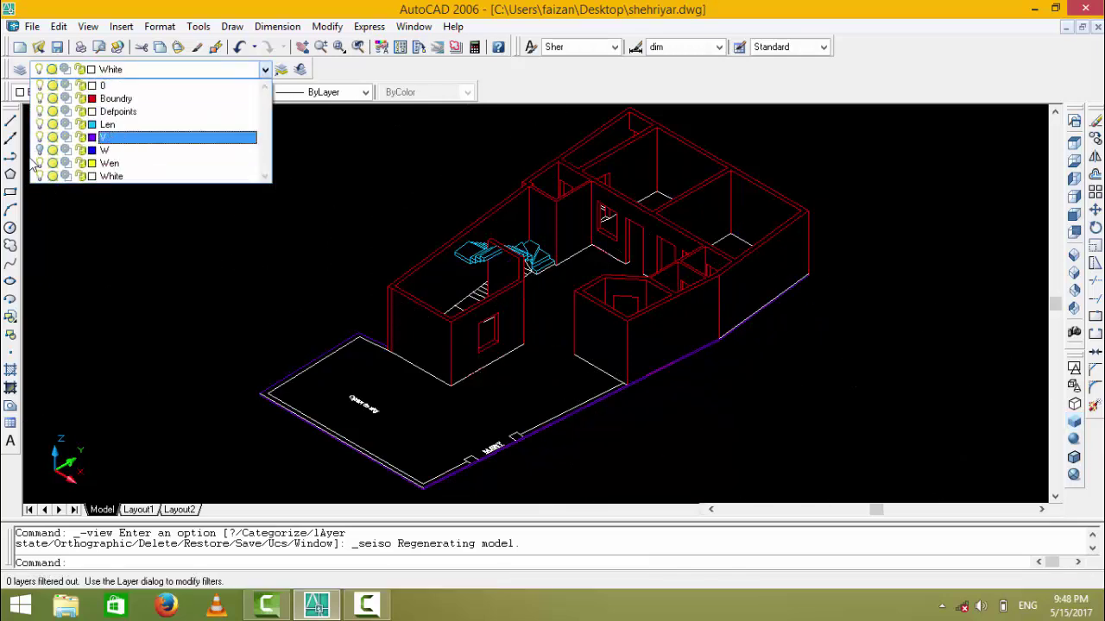
left_click(38, 150)
left_click(296, 346)
scroll(437, 320, "up", 3)
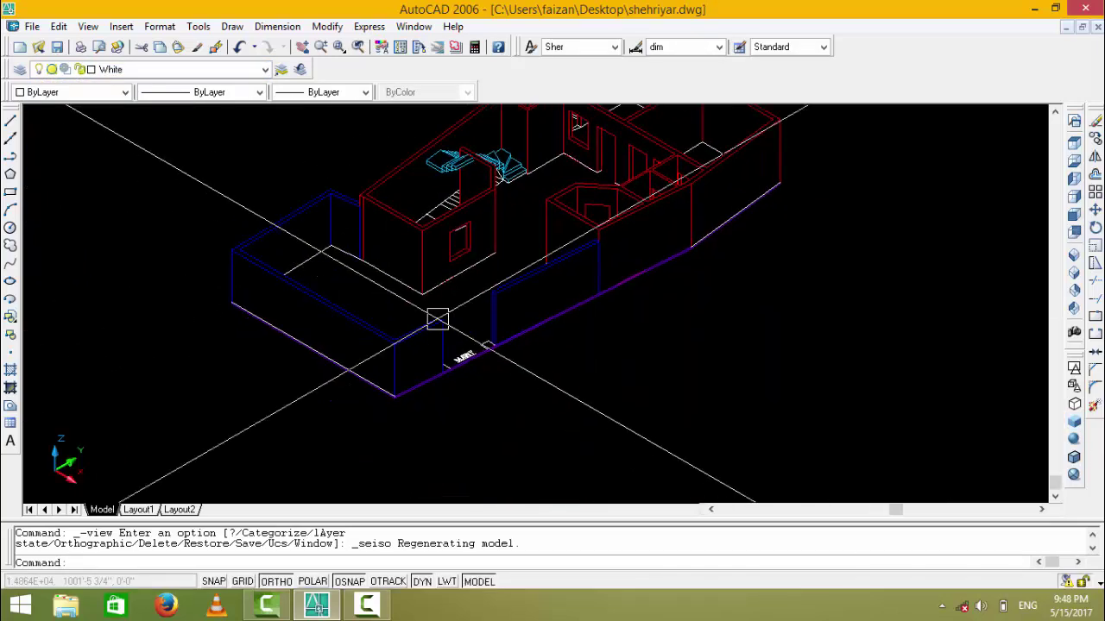
scroll(452, 330, "up", 2)
key("ctrl+s")
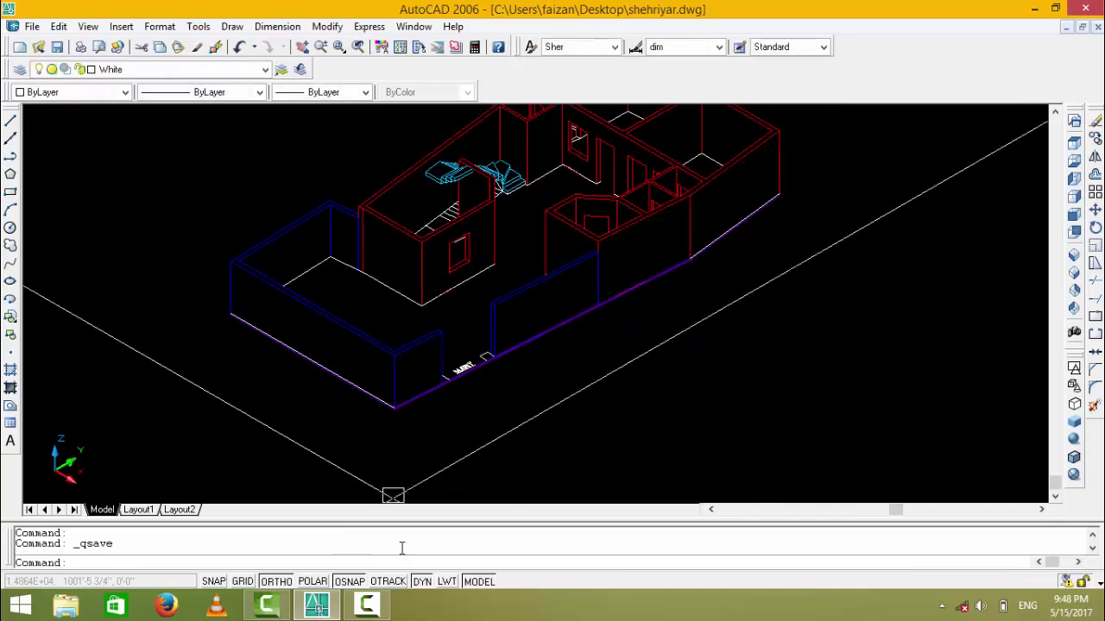